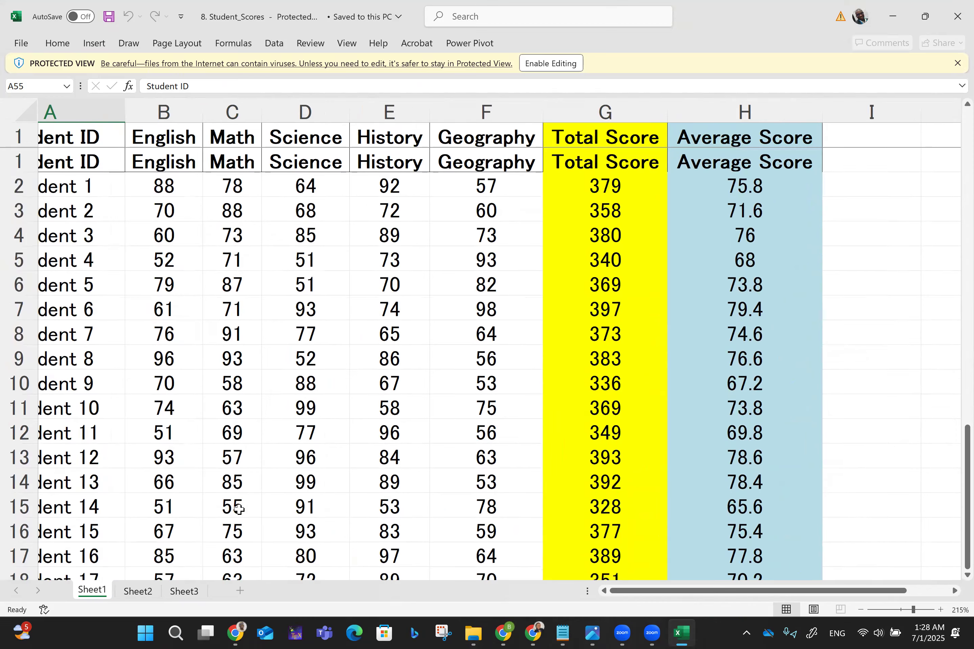
Enable editing of the protected Student_Scores workbook and permanently delete Sheet3.
left_click(531, 64)
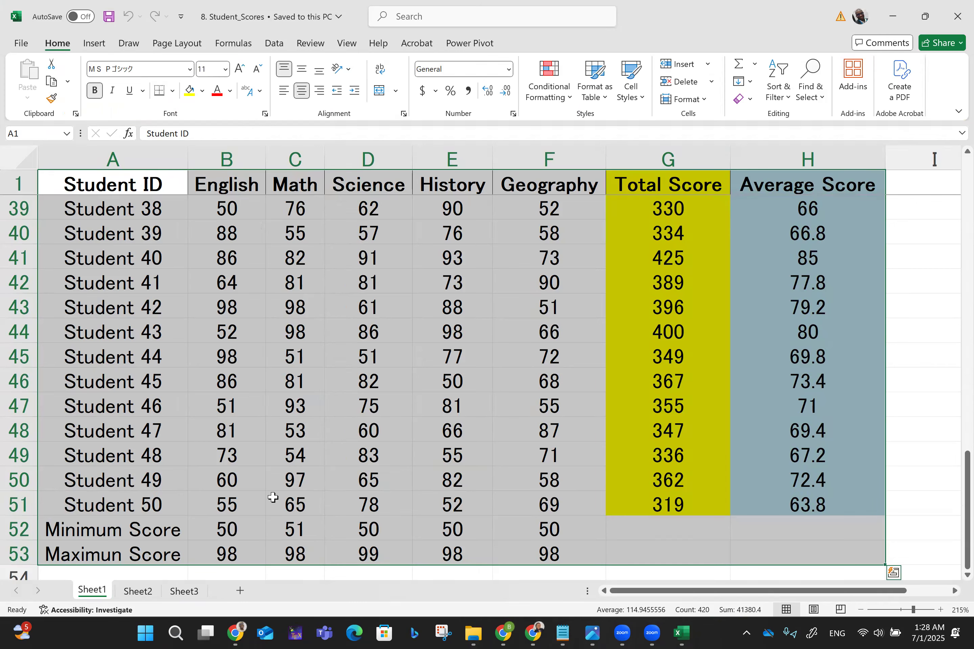
left_click(184, 591)
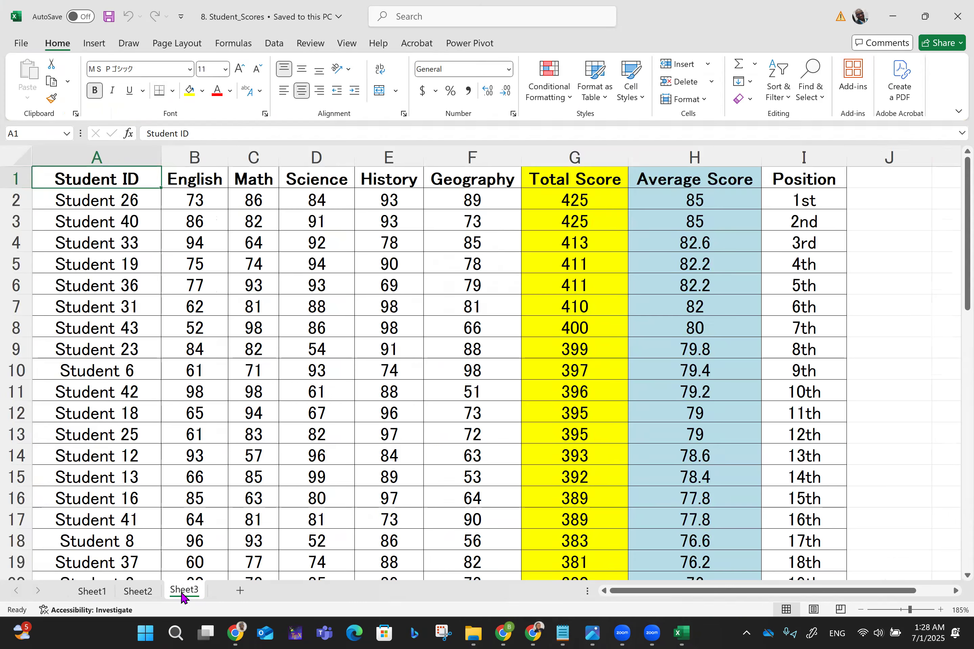
right_click(181, 592)
left_click(227, 422)
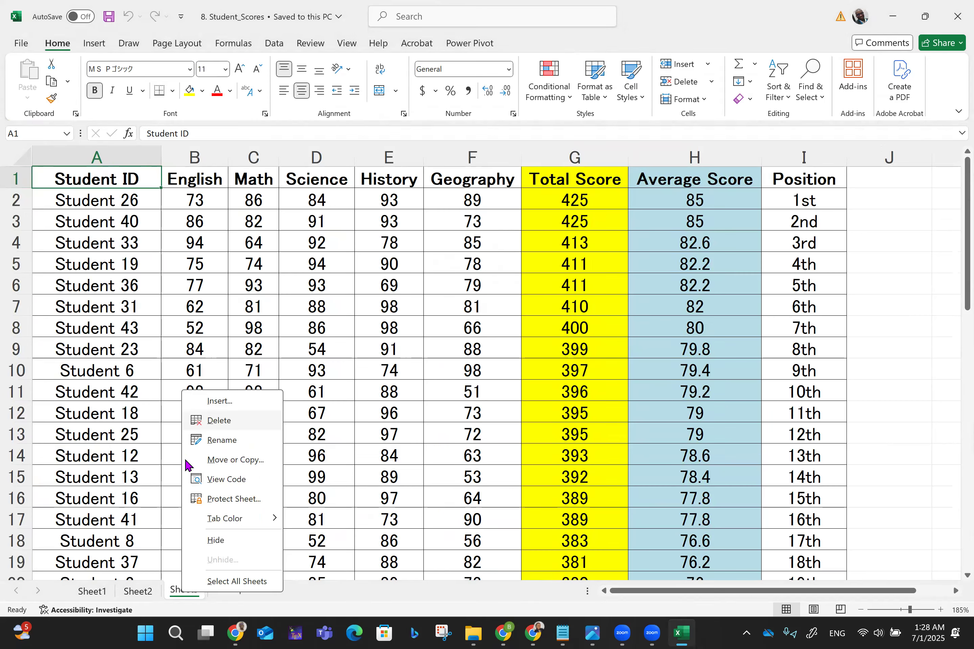
left_click(466, 354)
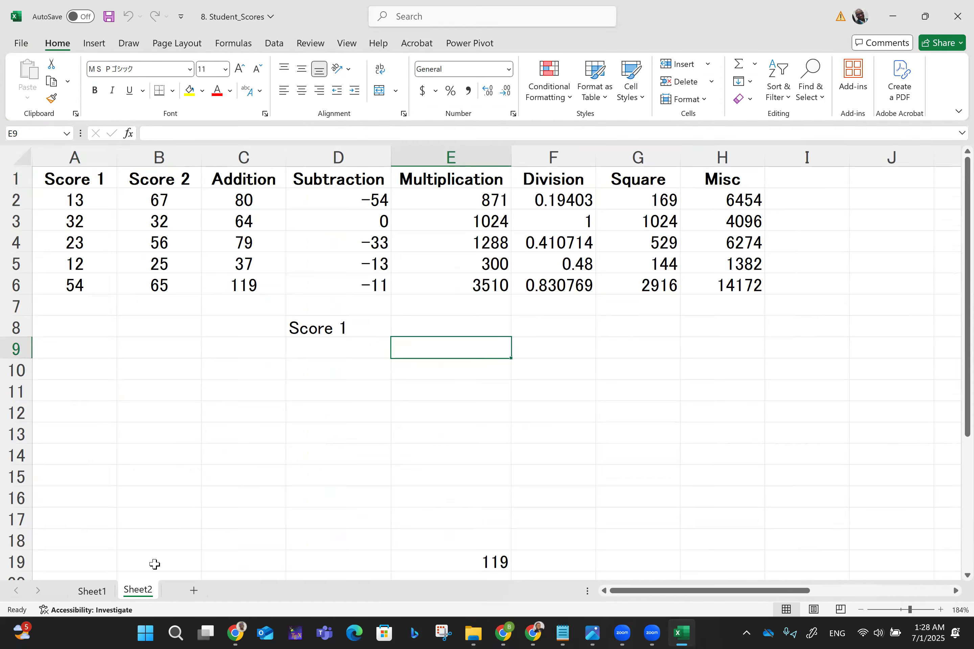
Permanently delete Sheet2 from the workbook, leaving Sheet1 with the student scores.
right_click(139, 598)
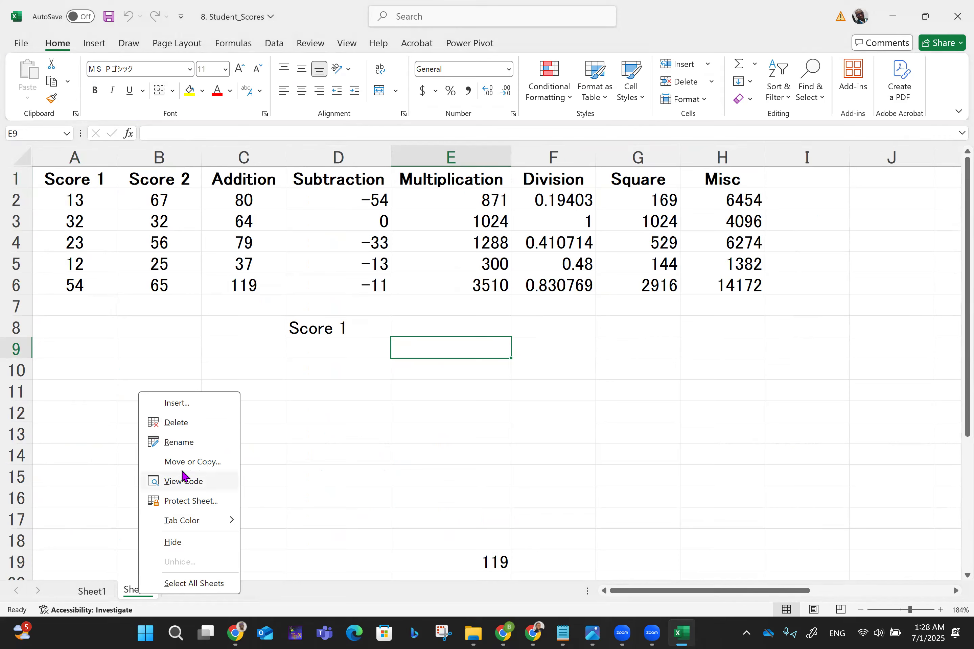
left_click(186, 424)
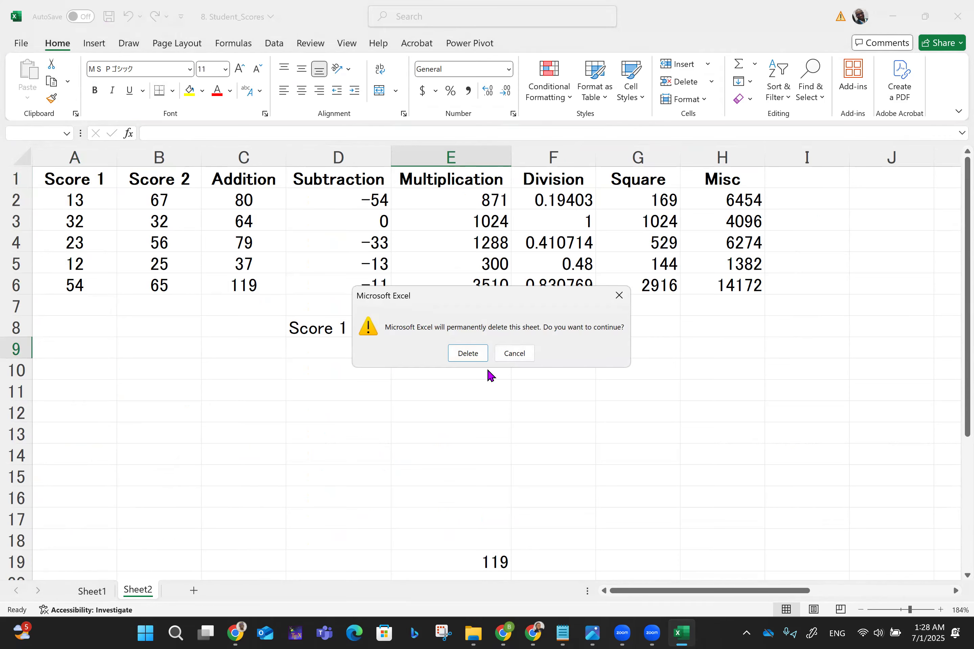
left_click(477, 354)
left_click(351, 441)
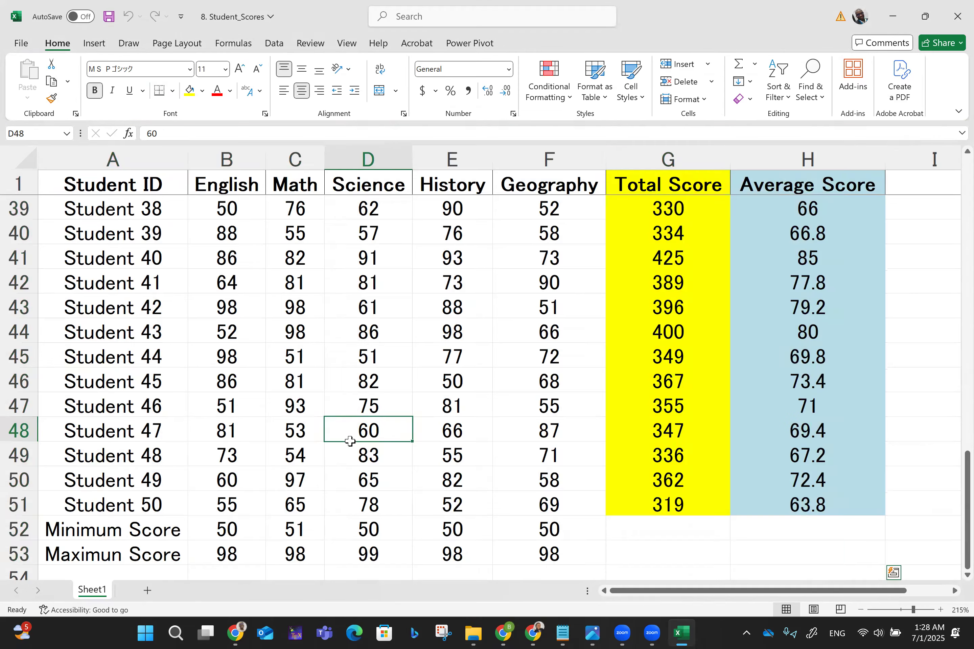
Delete the Total Score and Average Score columns (G and H) from Sheet1.
left_click(661, 147)
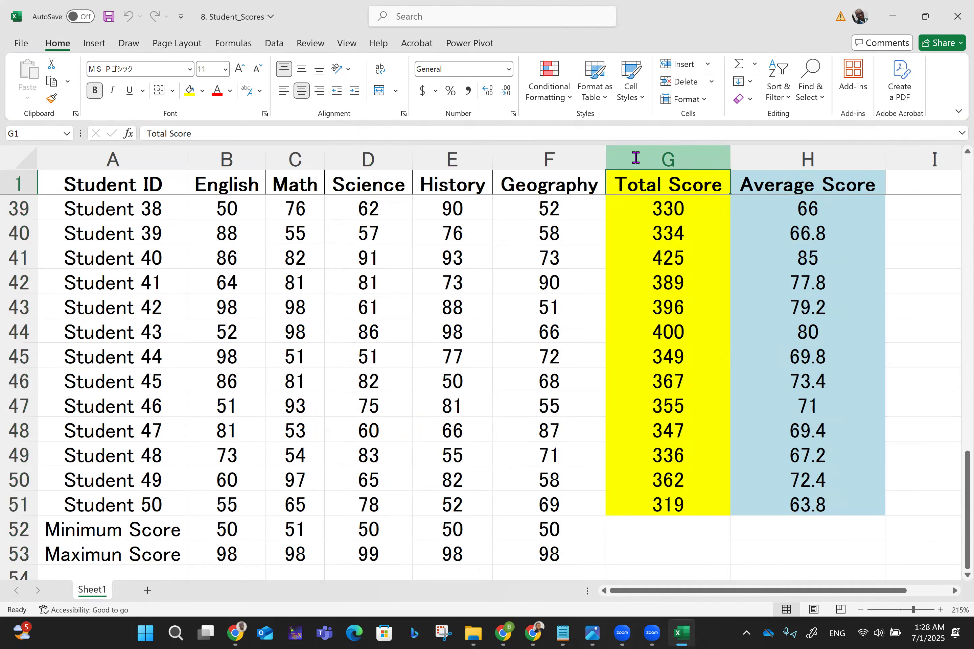
left_click(636, 154)
key("shift+Right")
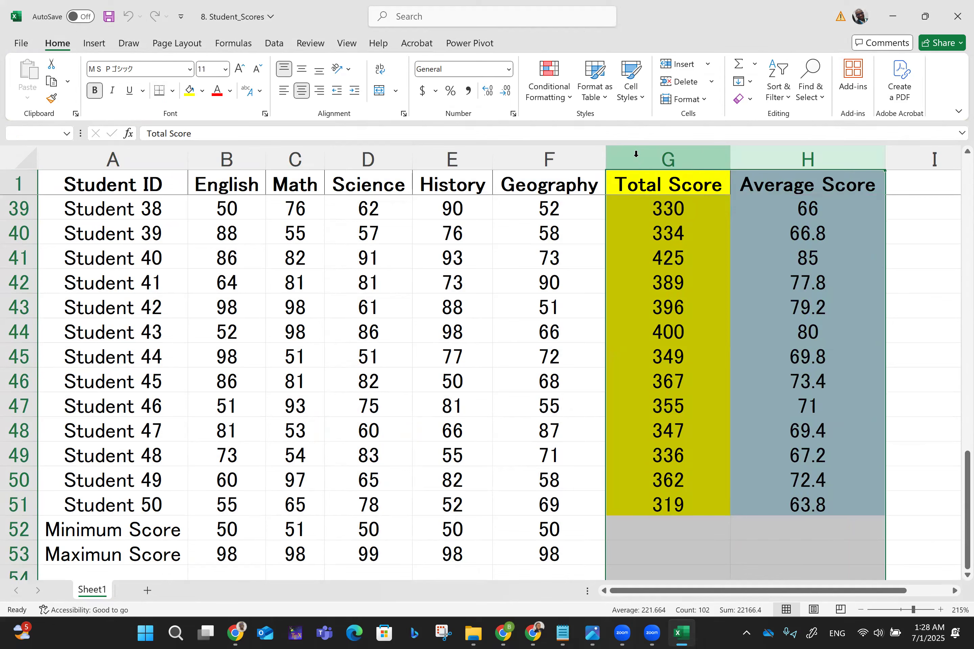
right_click(636, 154)
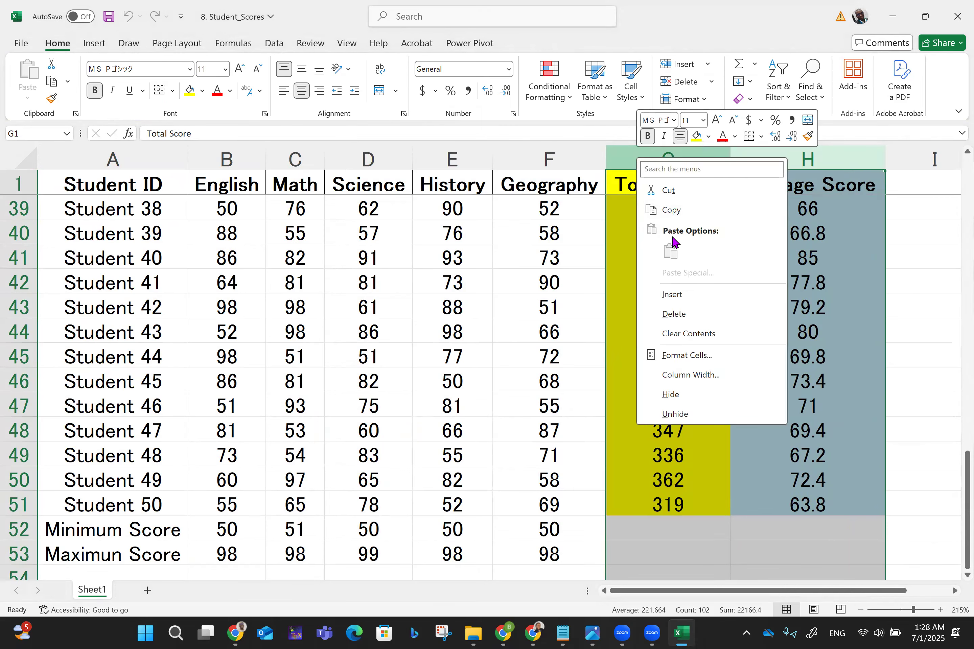
left_click(674, 319)
left_click(563, 349)
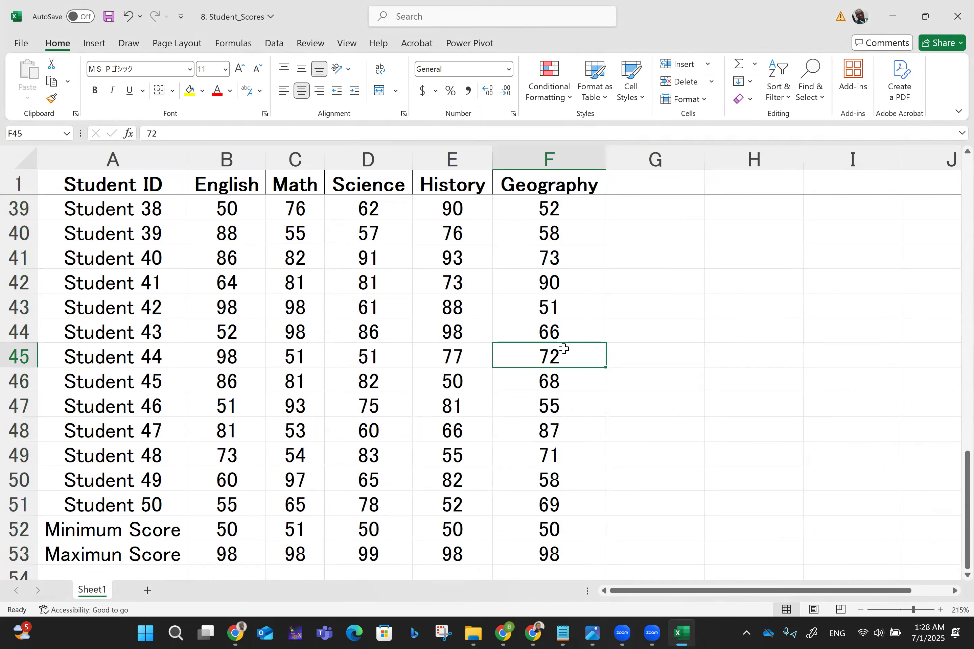
Delete the minimum and maximum score rows (52 and 53) below the last student.
scroll(564, 349, "up", 2)
scroll(563, 349, "up", 10)
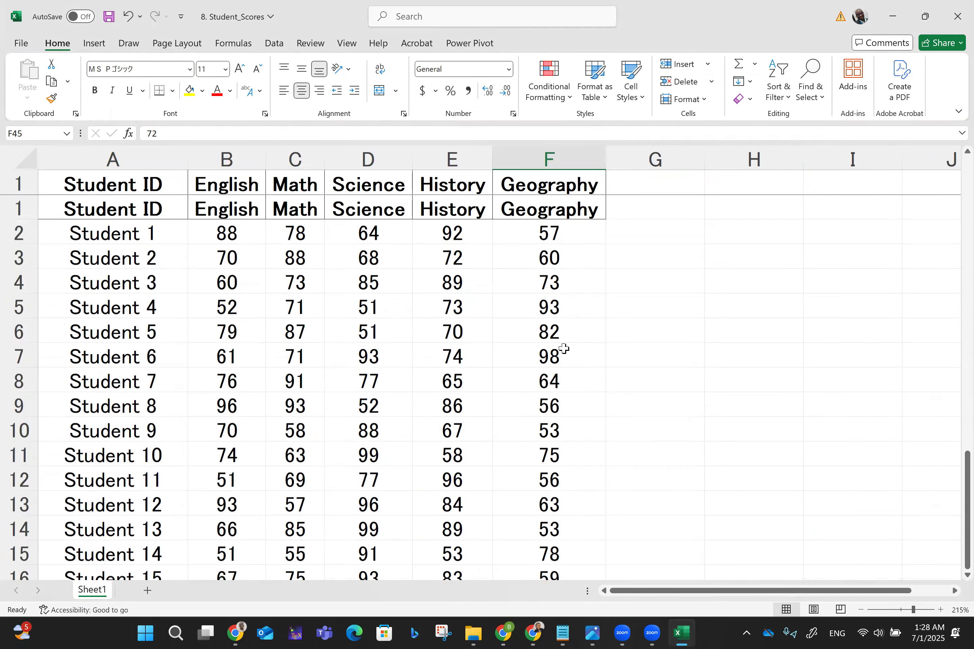
scroll(322, 349, "down", 6)
scroll(322, 349, "down", 3)
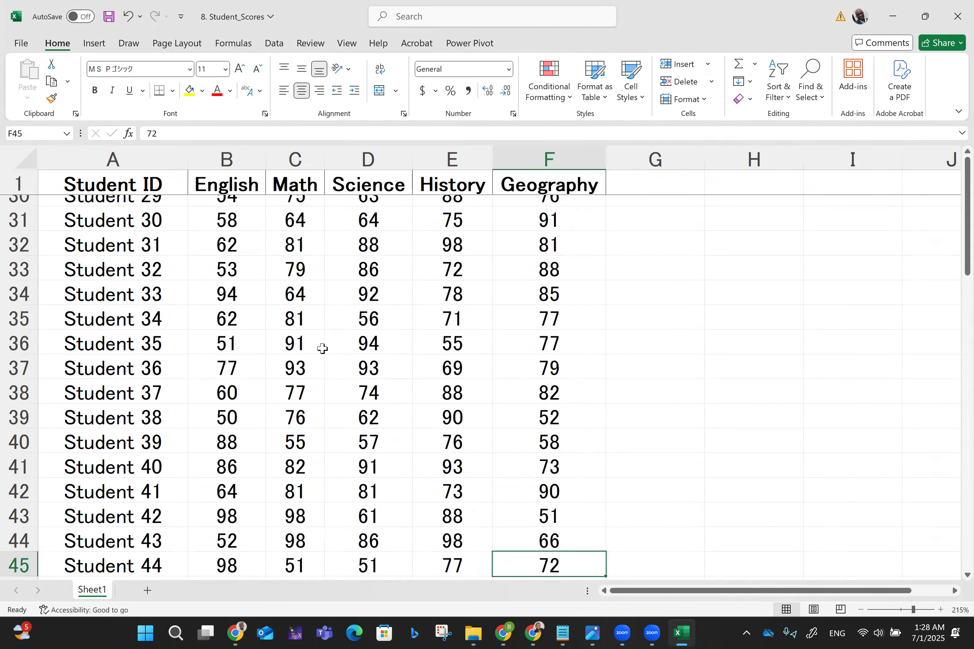
scroll(322, 349, "down", 5)
scroll(10, 409, "up", 1)
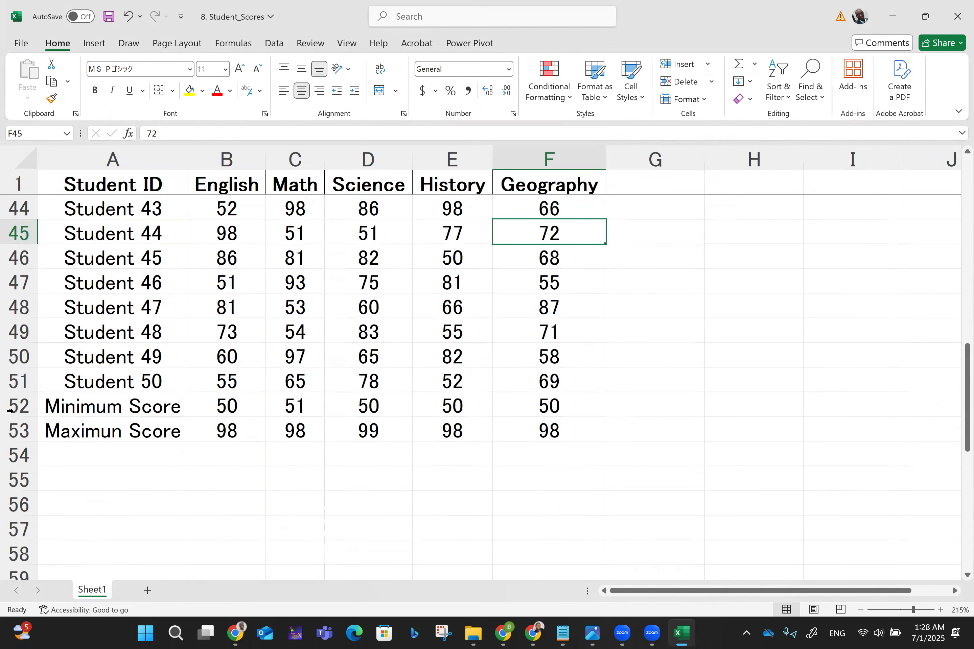
left_click(10, 411)
key("shift+Down")
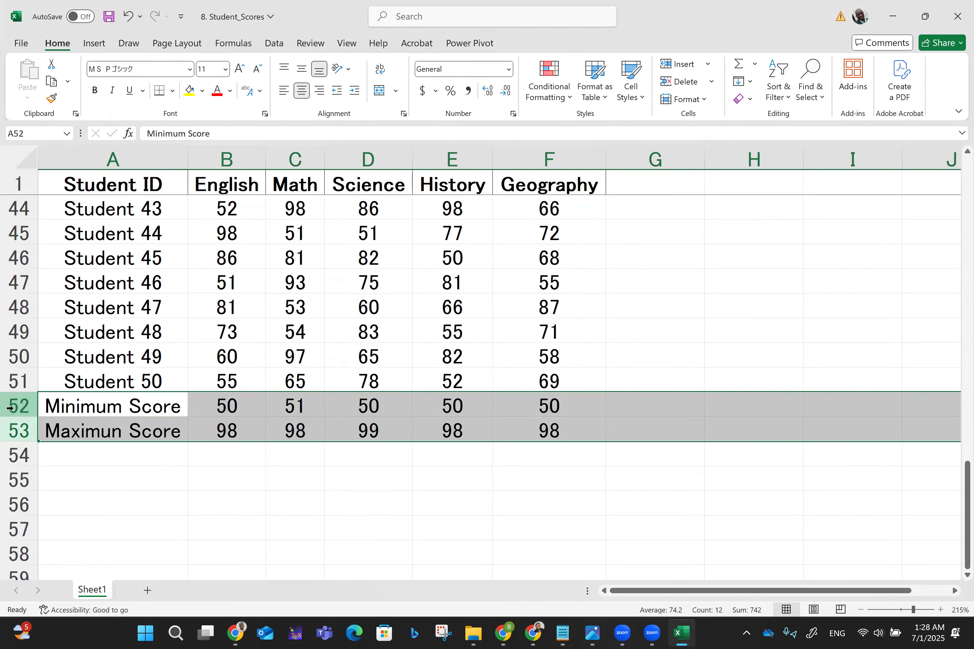
right_click(9, 410)
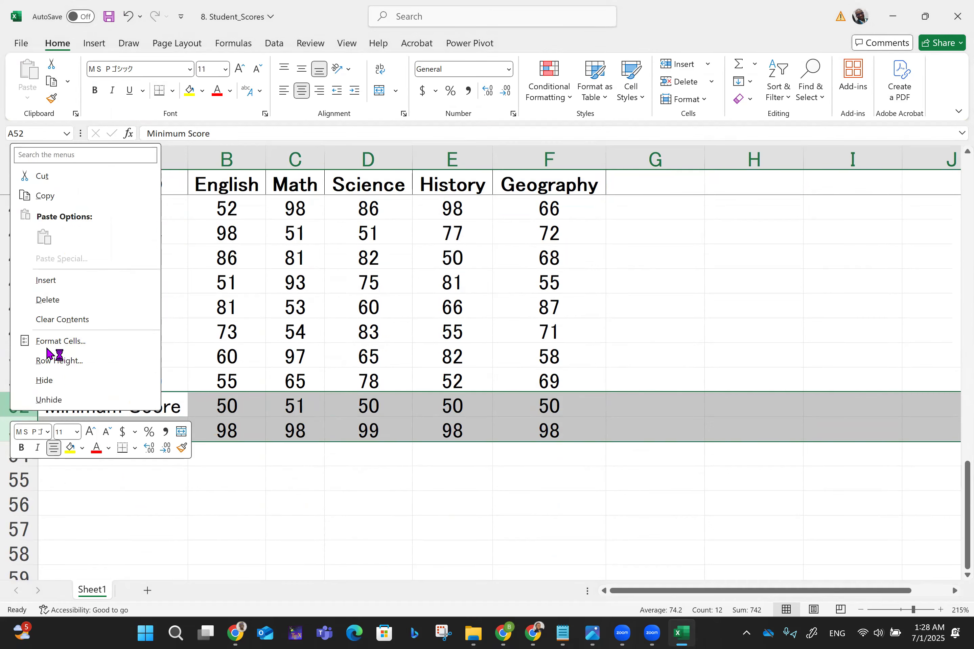
left_click(51, 301)
scroll(48, 300, "up", 14)
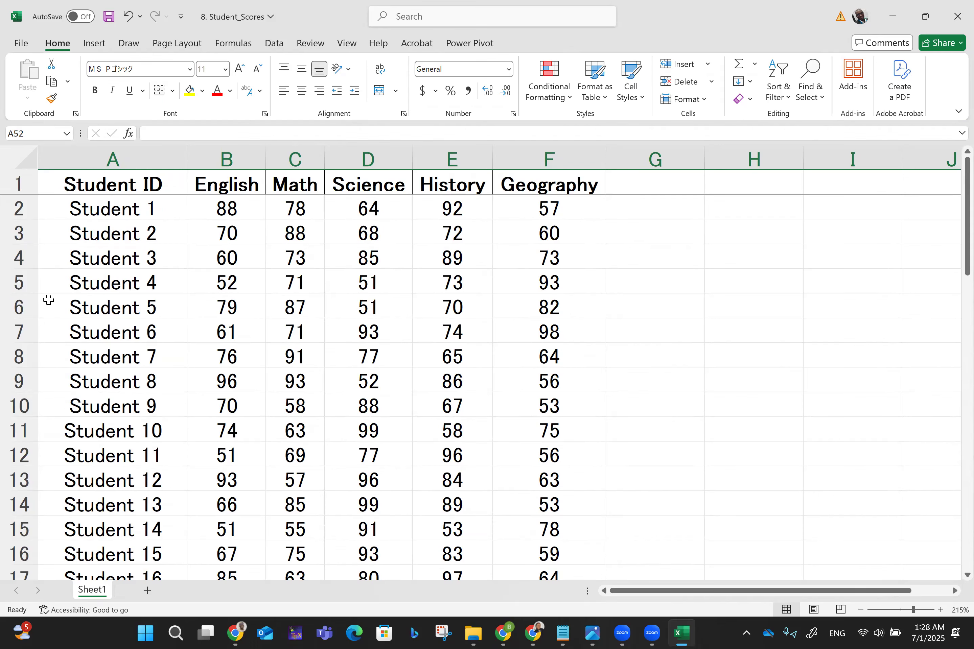
Apply All Borders to the centred score table A1:F51 and save the workbook.
left_click(72, 181)
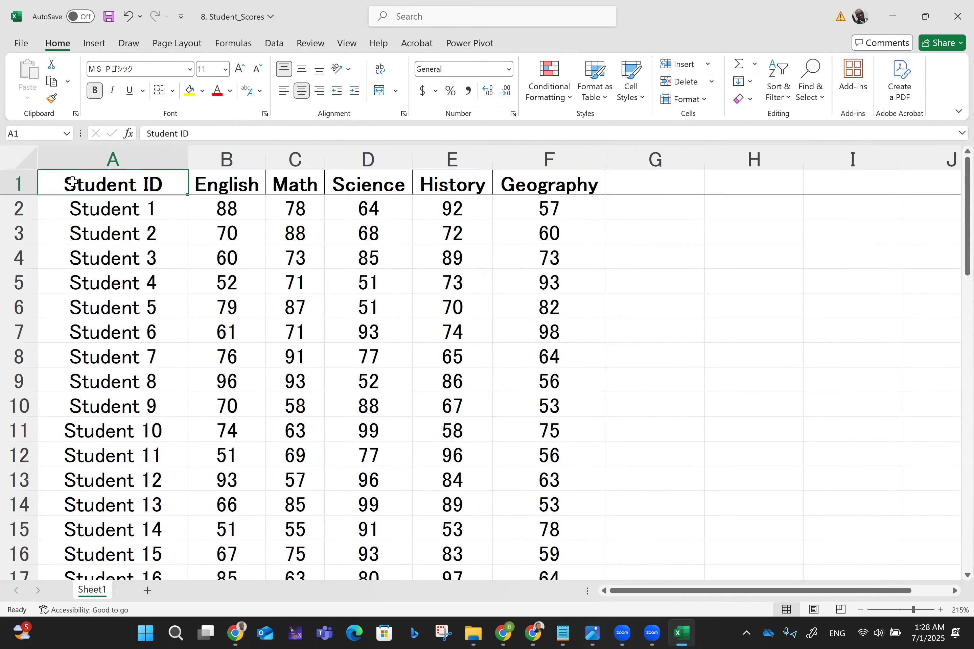
key("ctrl+shift+End")
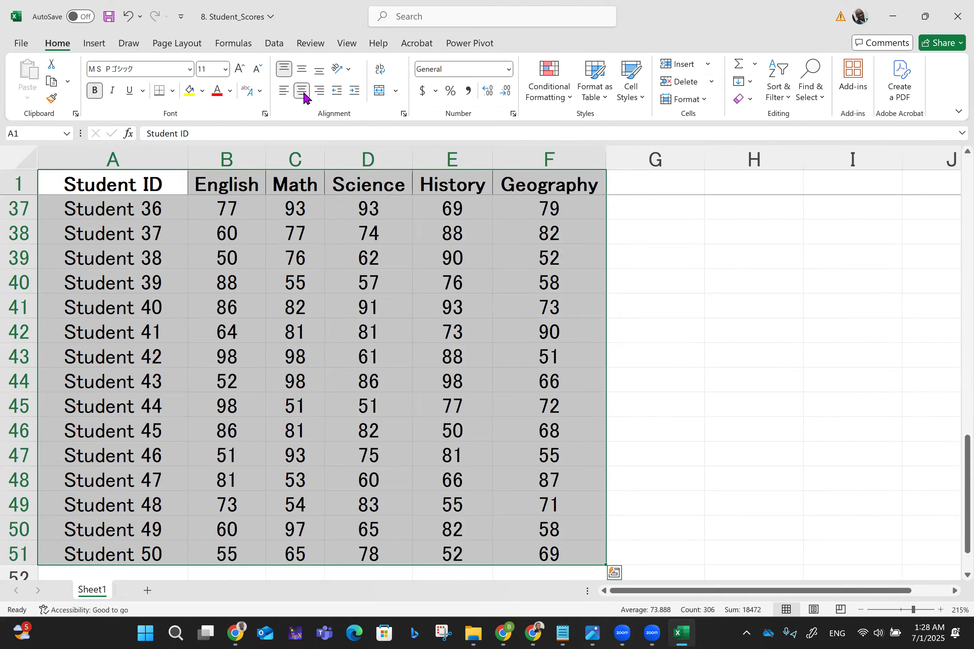
left_click(301, 91)
left_click(302, 90)
left_click(172, 90)
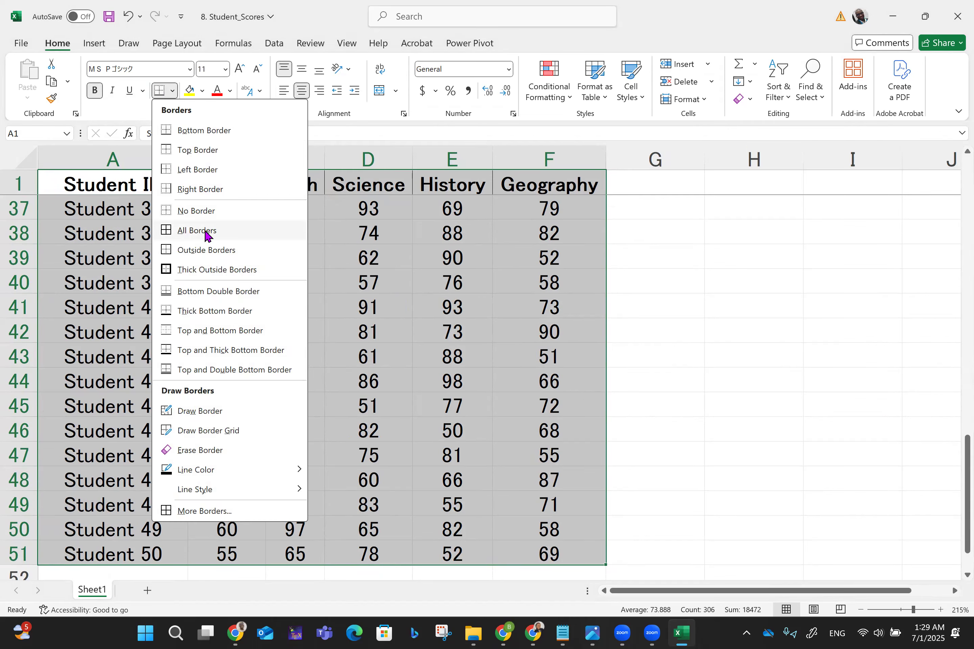
left_click(204, 232)
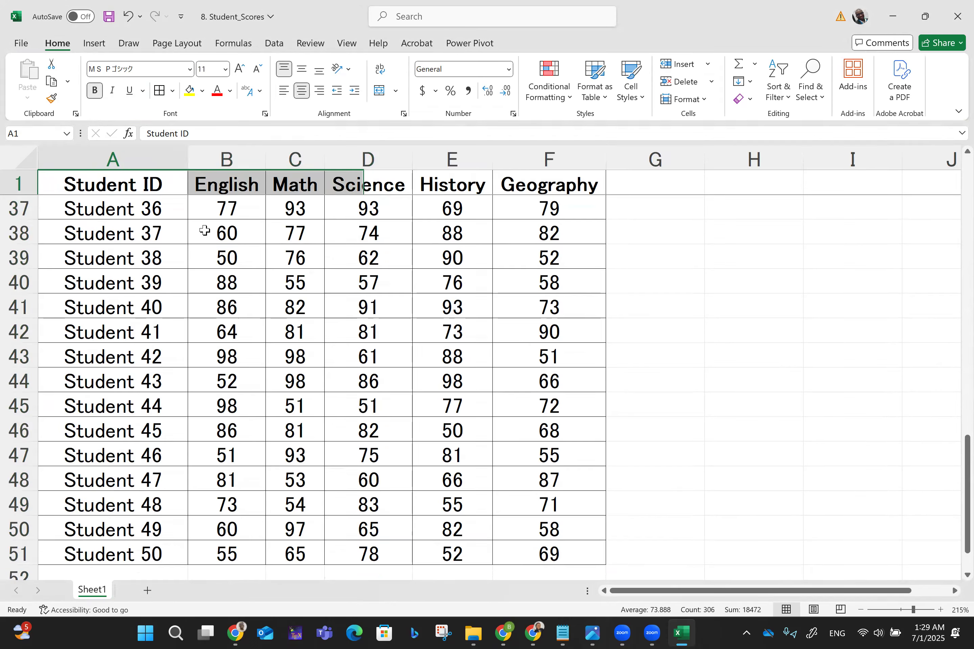
key("ctrl+s")
Look through the student rows of the score table beneath its frozen header, returning to the Student ID heading.
scroll(205, 231, "down", 2)
scroll(205, 231, "up", 13)
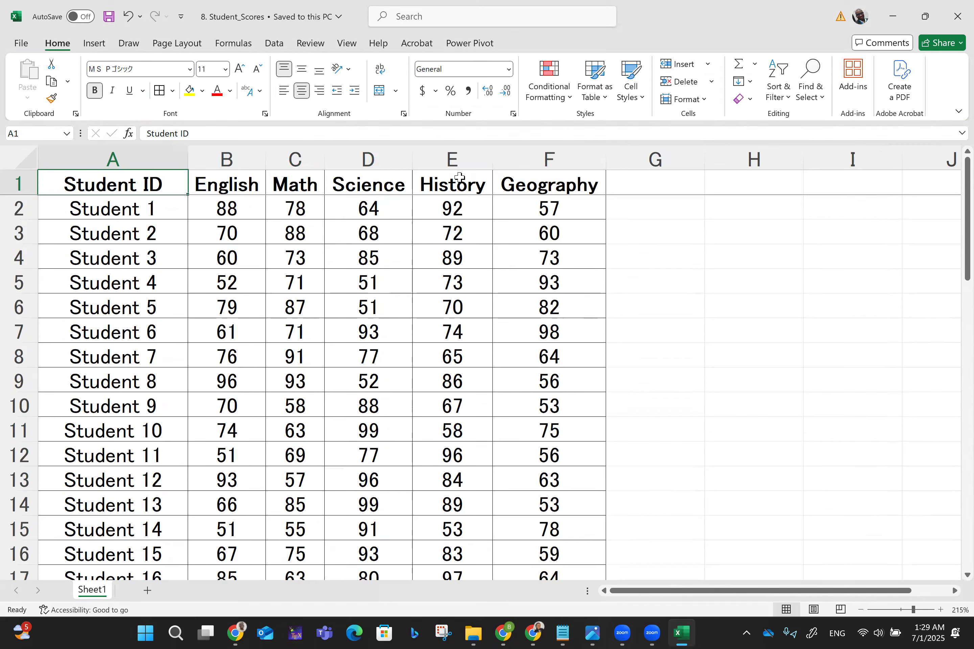
key("Down")
key("Down")
key("Down")
key("Down")
key("Down")
key("Down")
key("Down")
key("Down")
key("Down")
key("Down")
key("Down")
key("Down")
key("Down")
key("Down")
key("Down")
key("Down")
key("Down")
key("Down")
key("Down")
key("Down")
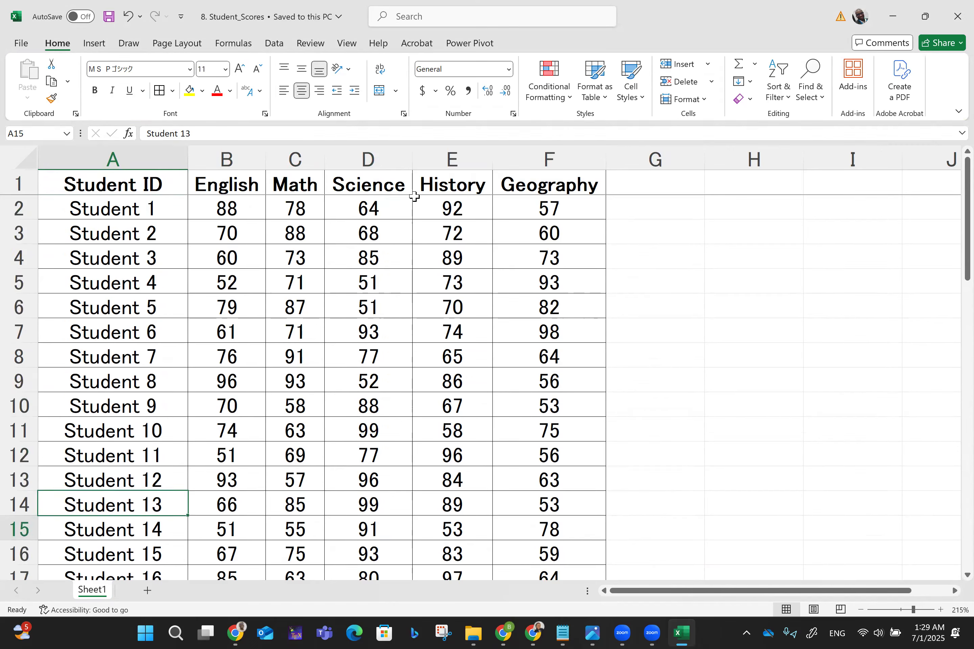
key("Down")
key("Down")
key("Down")
key("Down")
key("Down")
key("Down")
key("Down")
key("Down")
key("Down")
key("Down")
key("Down")
key("Down")
key("Down")
key("Down")
key("Down")
key("Down")
key("Down")
key("Down")
key("Down")
key("Down")
key("Up")
key("Up")
key("Up")
key("Up")
key("Up")
key("Up")
key("Up")
key("Up")
key("Up")
key("Up")
key("Up")
key("Up")
key("Up")
key("Up")
key("Up")
key("Up")
key("Up")
key("Up")
key("Up")
key("Up")
key("Up")
key("Up")
key("Up")
key("Up")
key("Up")
key("Up")
key("Up")
key("Up")
key("Up")
key("Up")
key("Up")
key("Up")
key("Up")
key("Up")
key("Up")
key("Up")
key("Up")
key("Up")
key("Up")
key("Up")
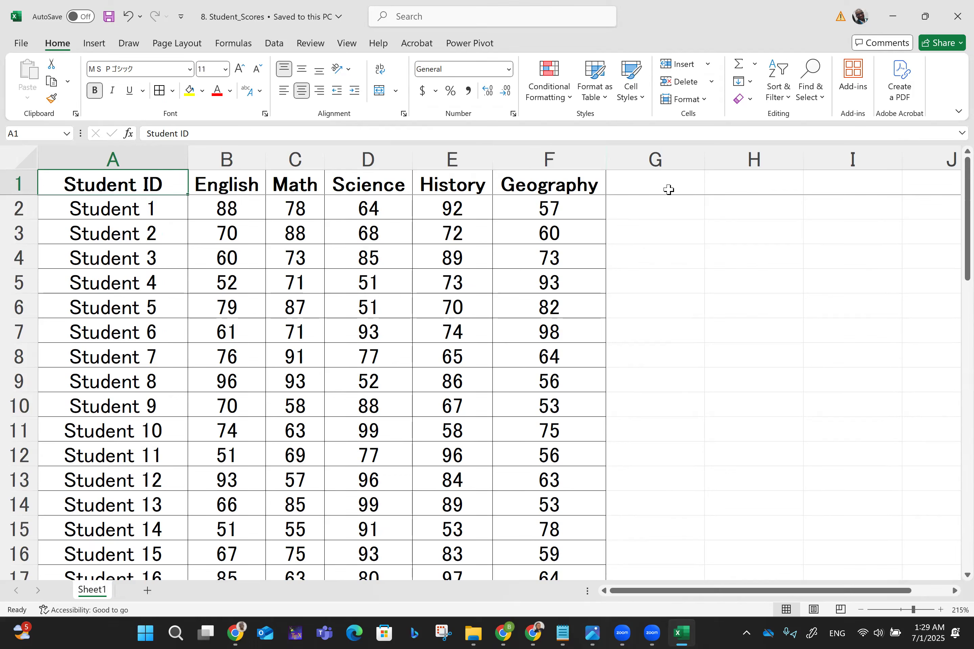
Insert a blank column before the Math column and another before the Science column.
right_click(289, 160)
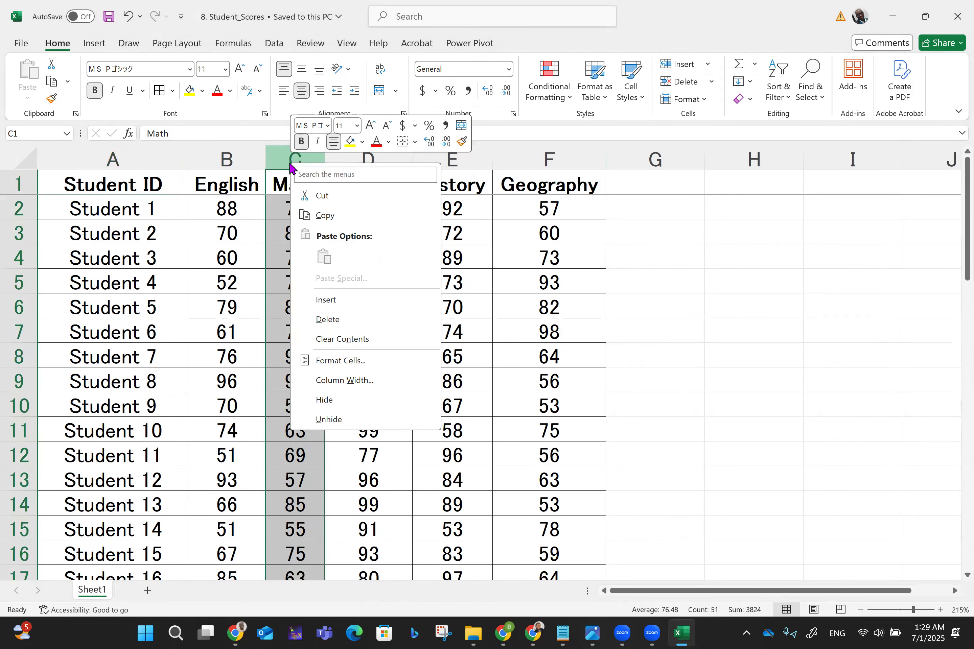
left_click(318, 303)
left_click(563, 329)
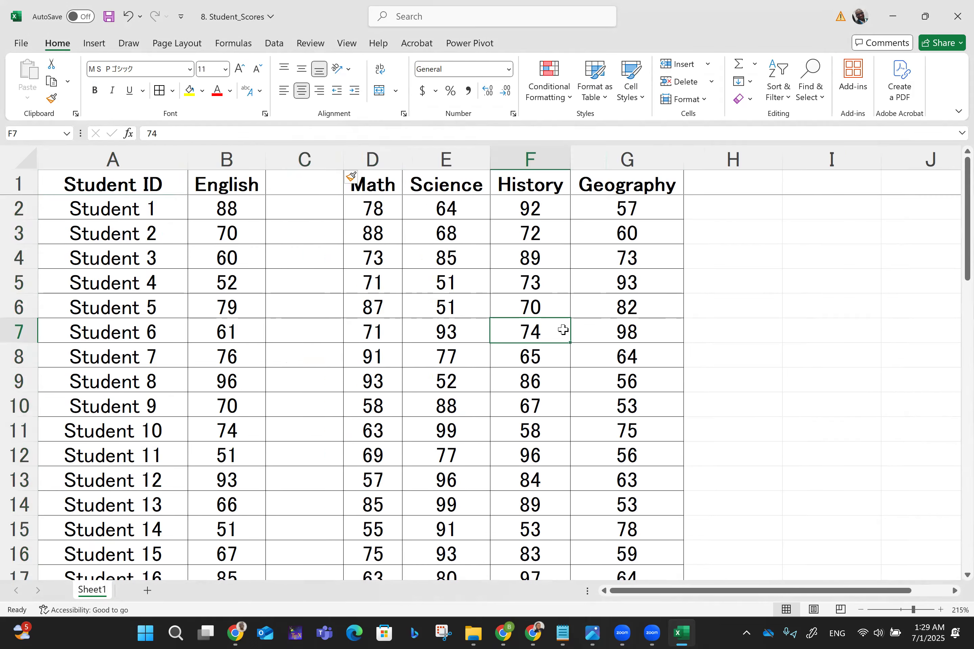
left_click(431, 160)
right_click(431, 161)
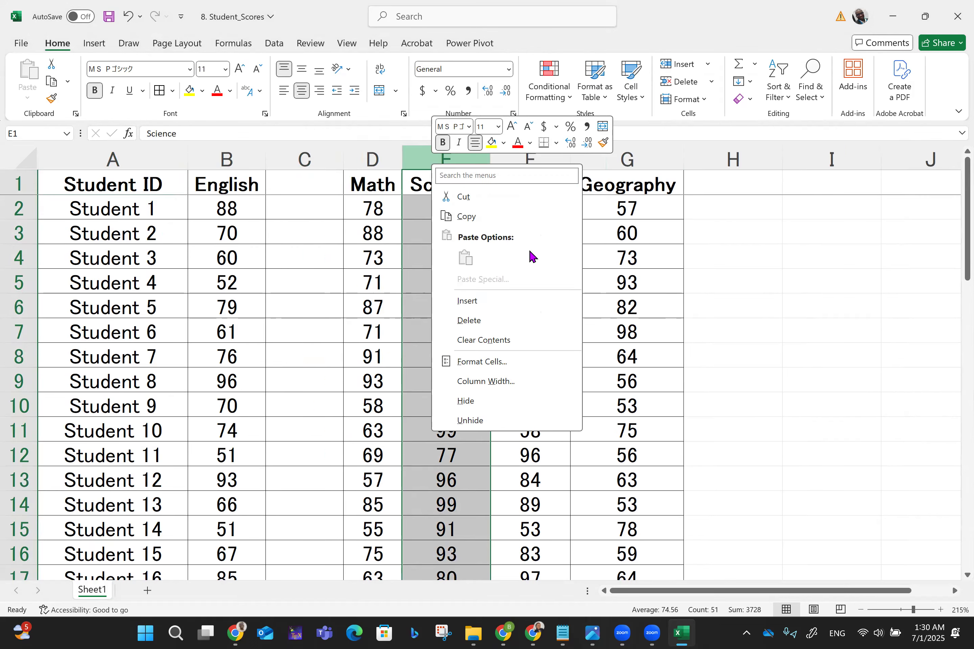
left_click(466, 302)
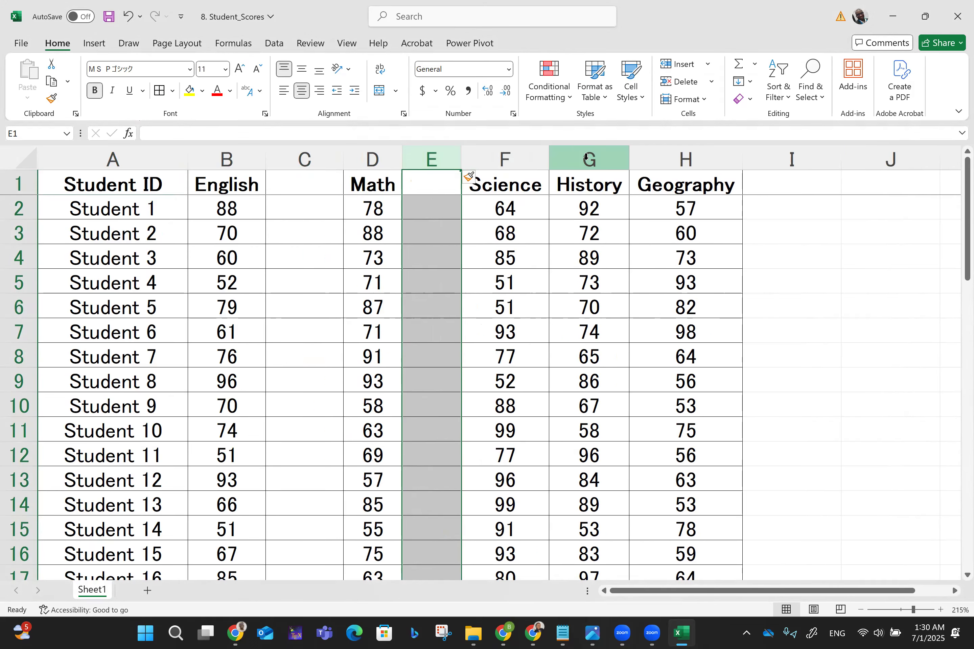
Insert a blank column before the History column and another before the Geography column.
right_click(586, 158)
left_click(622, 297)
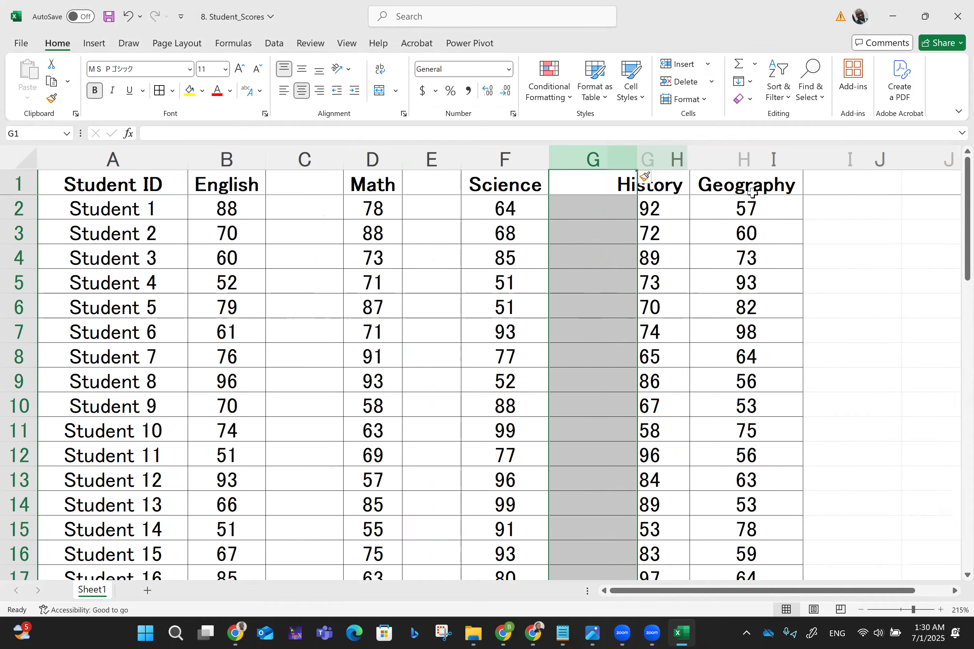
left_click(753, 158)
right_click(757, 166)
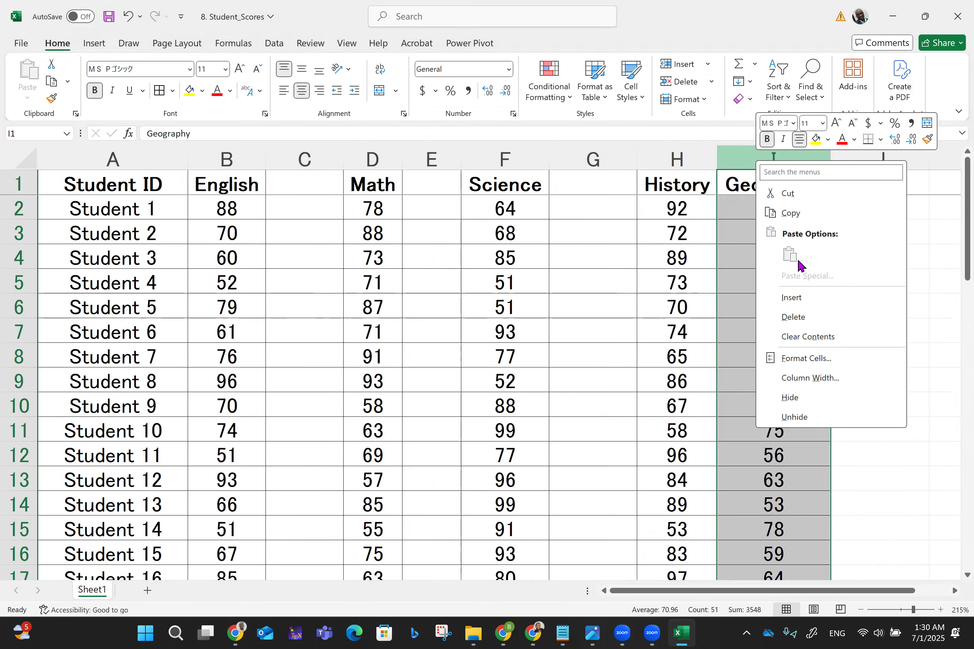
left_click(799, 295)
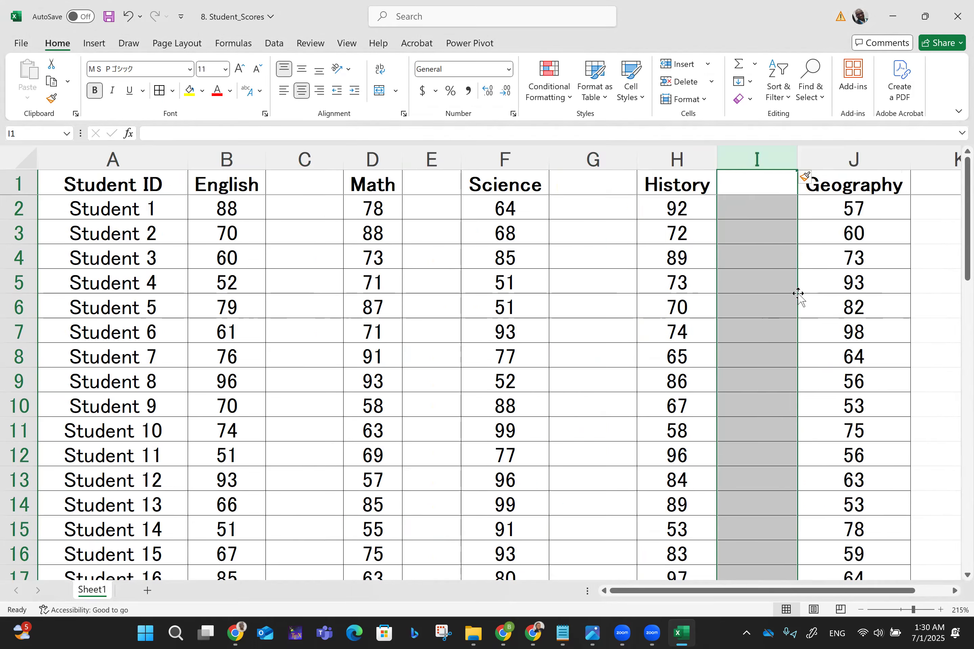
left_click(408, 315)
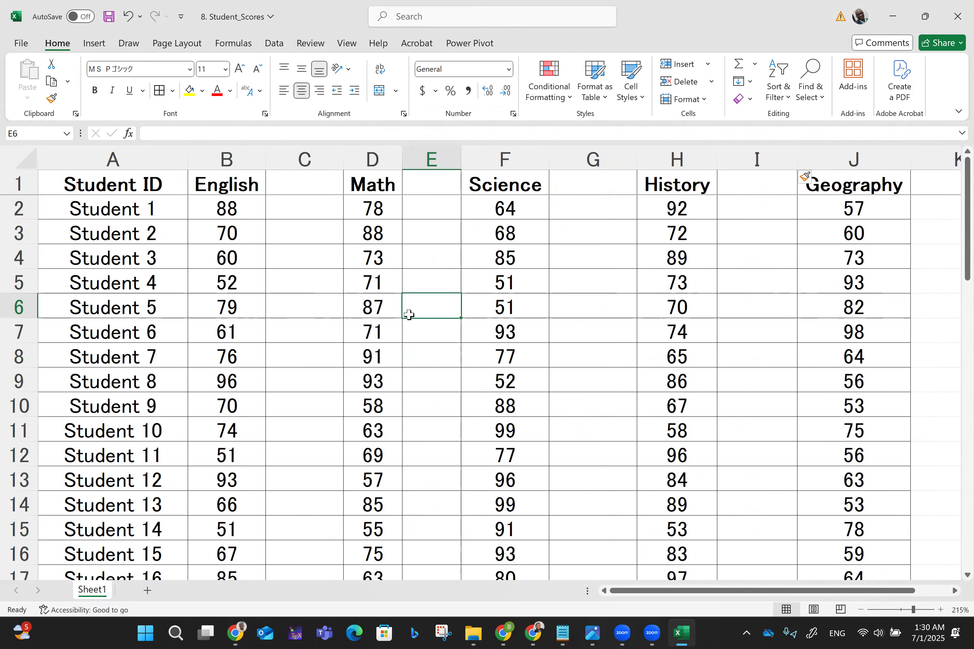
Undo the four blank column insertions between the subject columns.
key("ctrl+z")
key("ctrl+z")
key("ctrl+z")
key("ctrl+z")
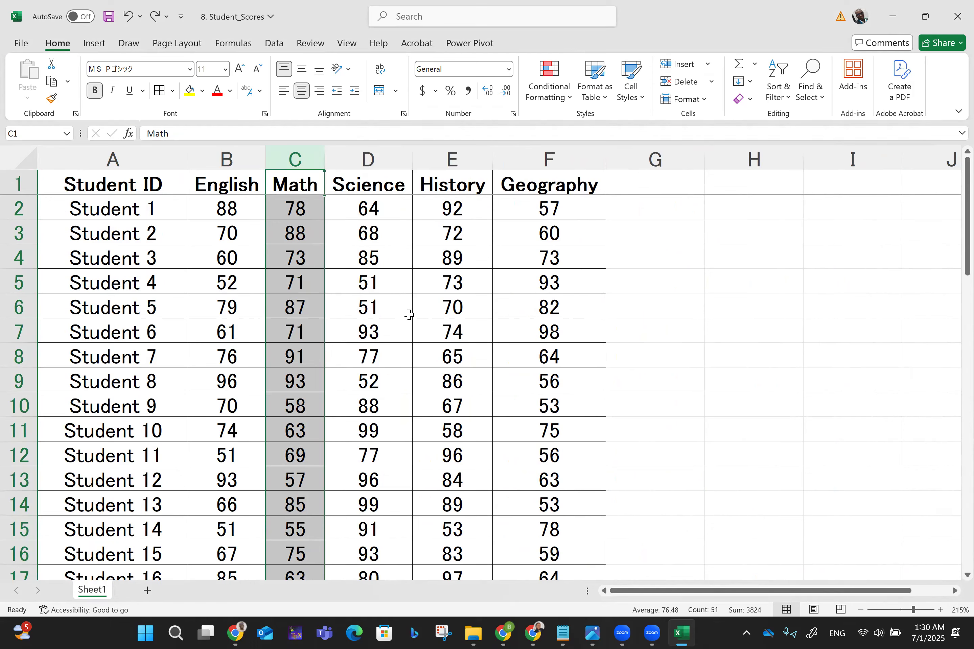
Copy the entire score table from Student ID through Geography into a new second sheet, and return to Sheet1.
key("ctrl+Home")
key("ctrl+a")
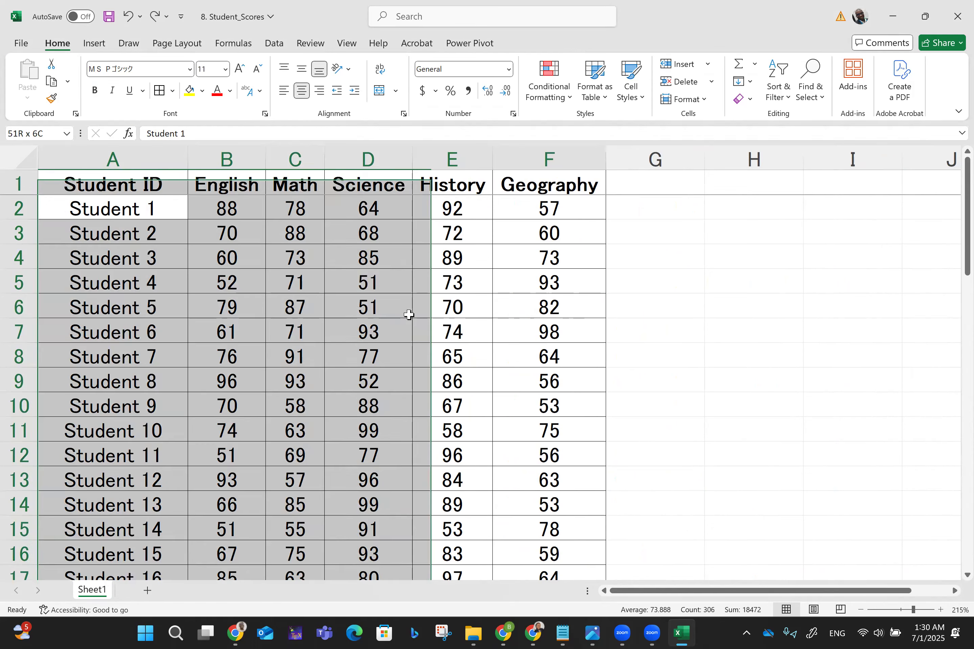
key("ctrl+c")
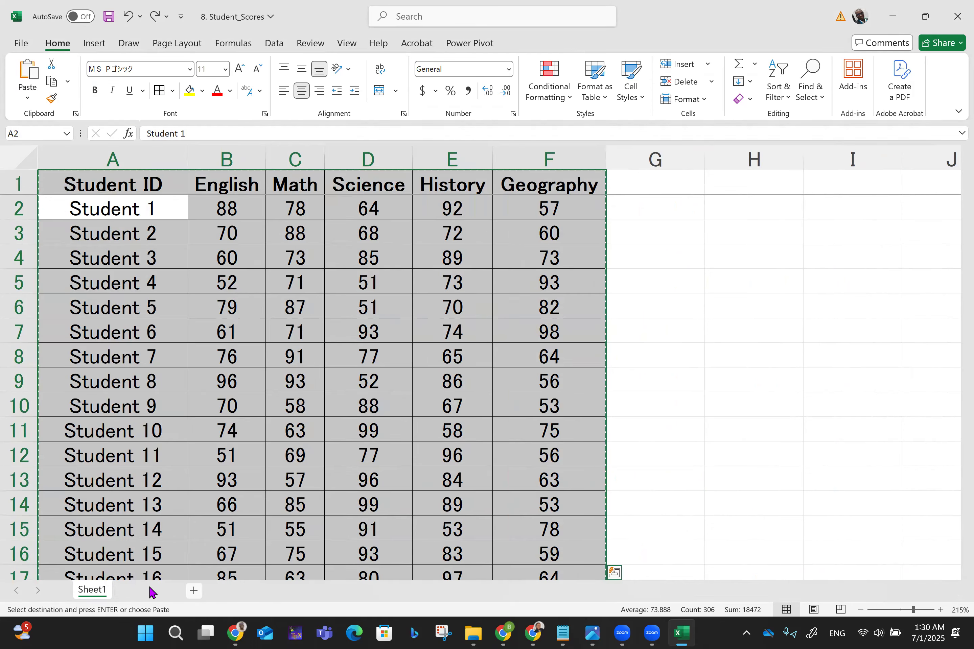
left_click(149, 591)
key("ctrl+v")
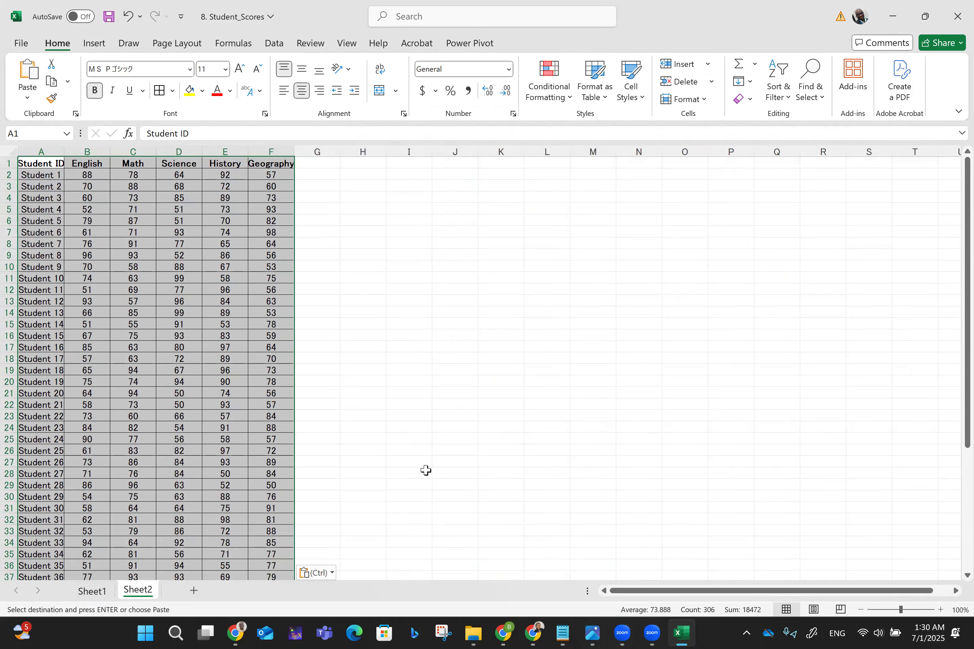
left_click(380, 450)
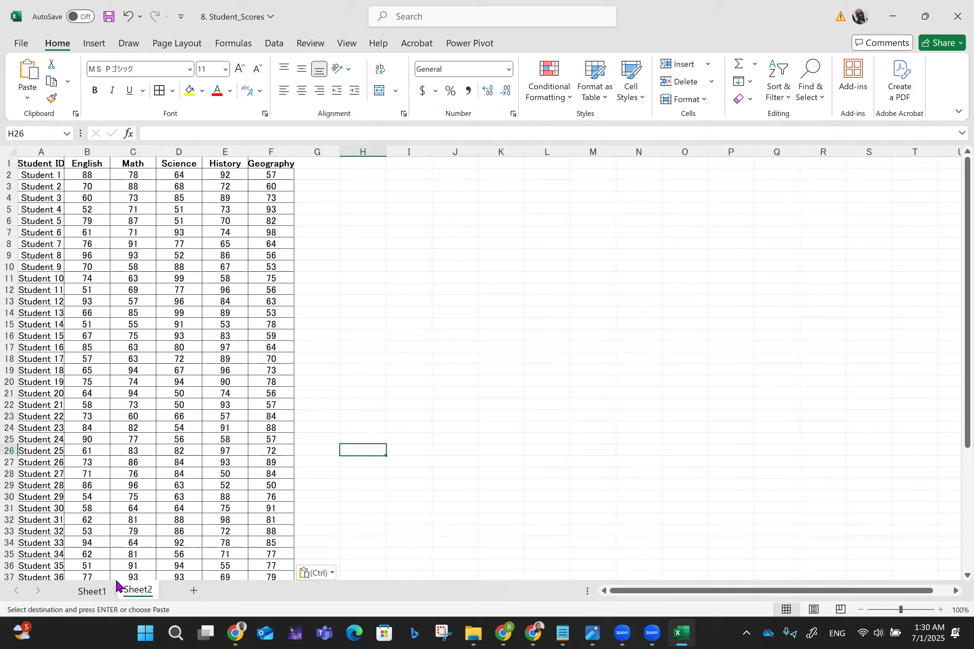
left_click(86, 591)
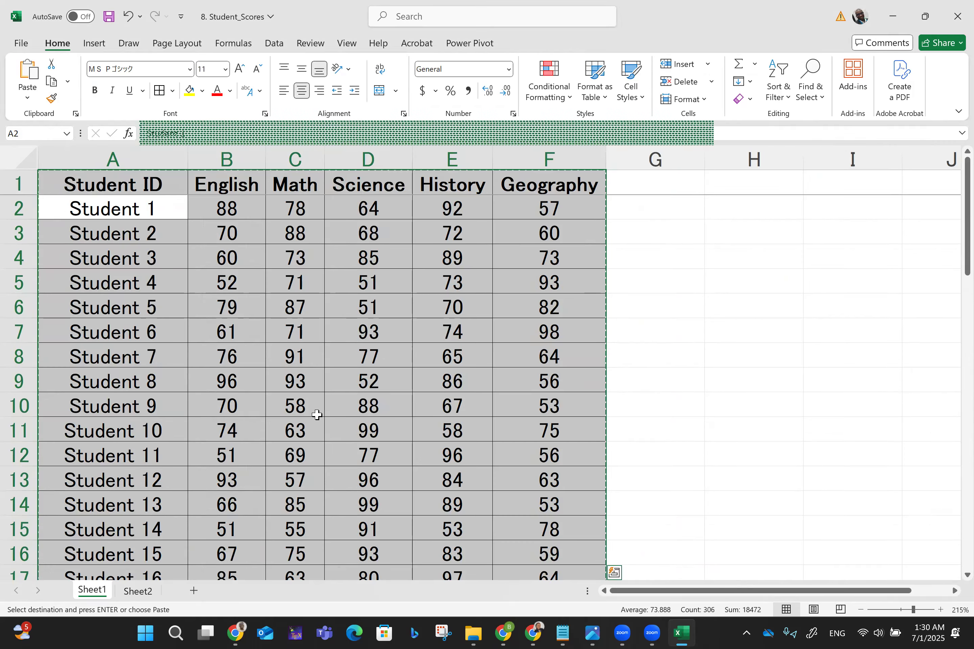
left_click(680, 332)
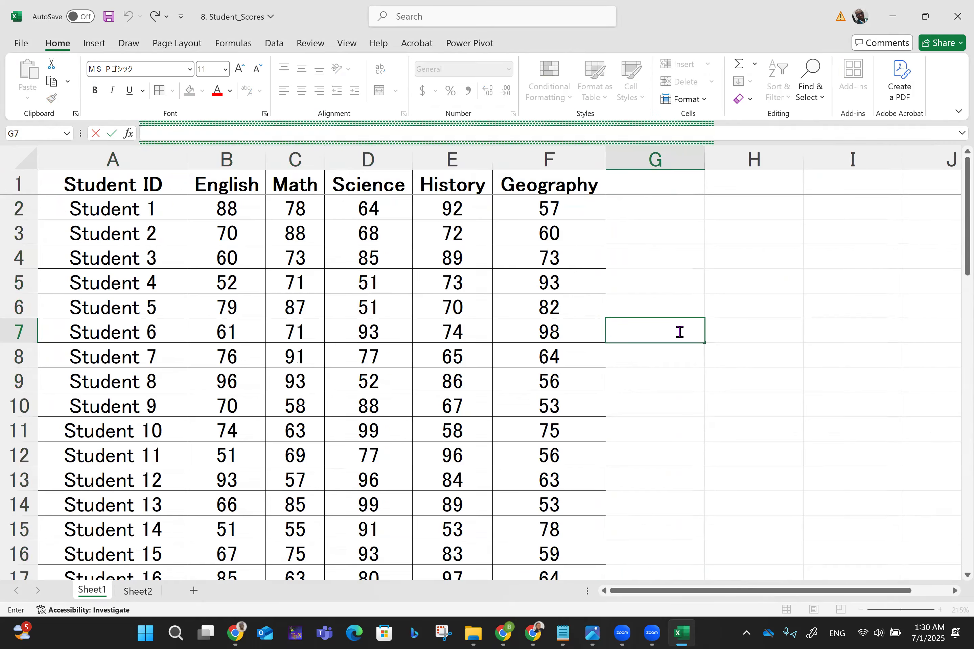
left_click(343, 311)
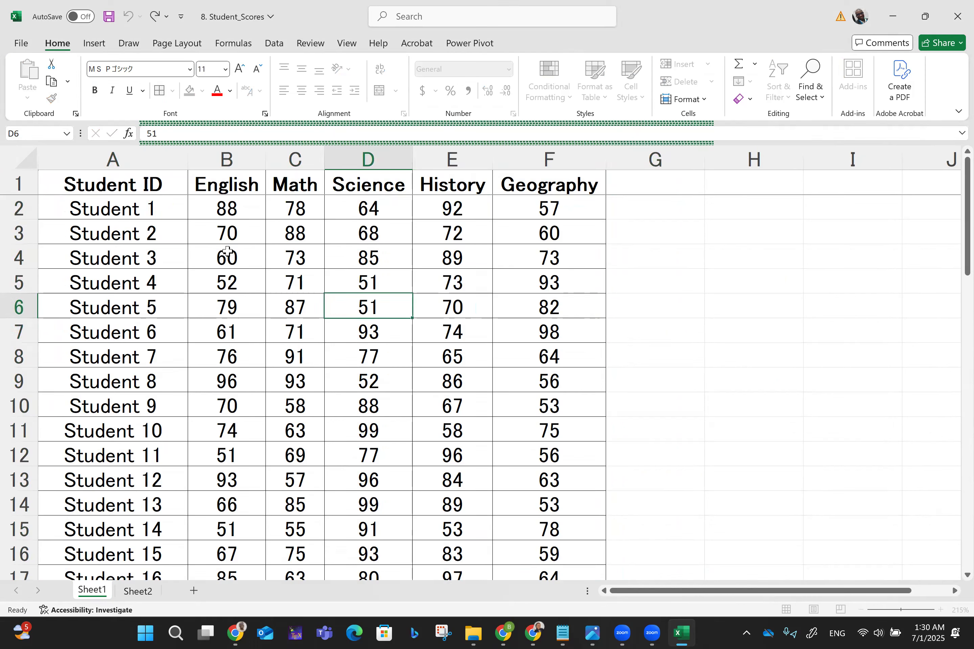
right_click(237, 166)
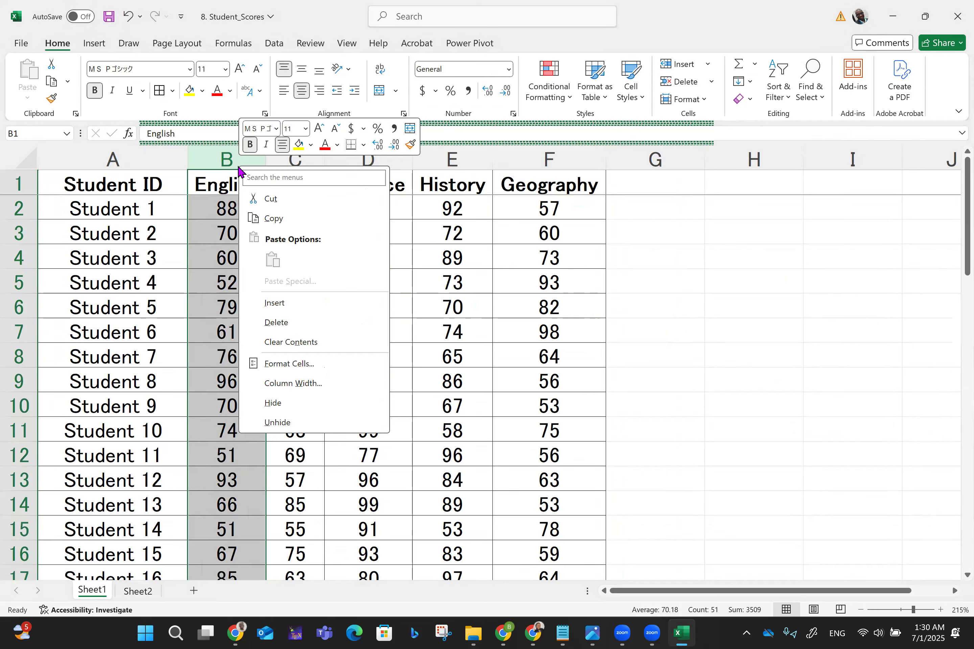
left_click(566, 321)
double_click(667, 274)
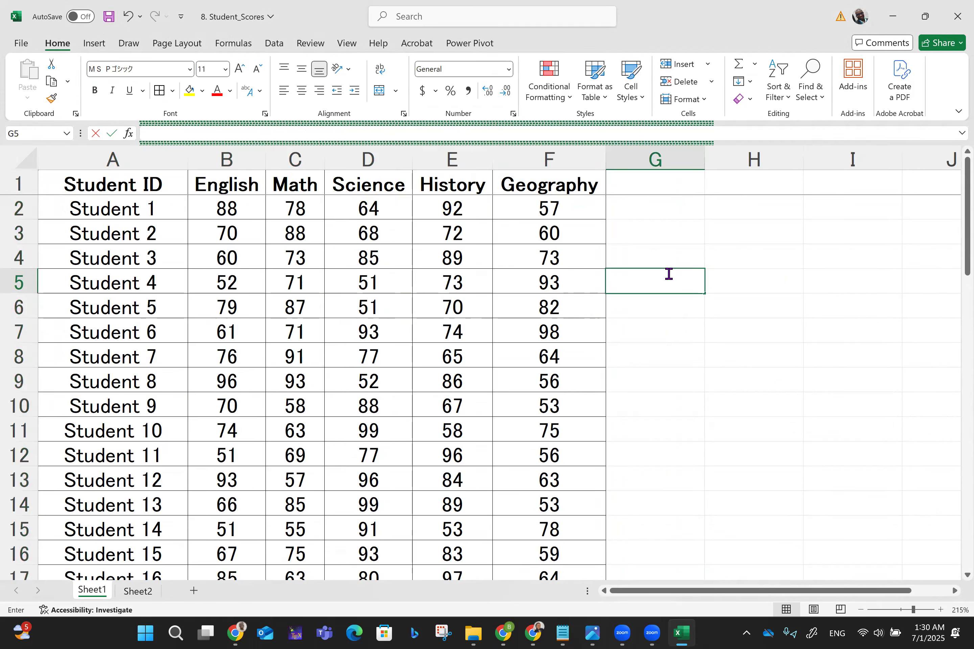
left_click(806, 274)
double_click(754, 236)
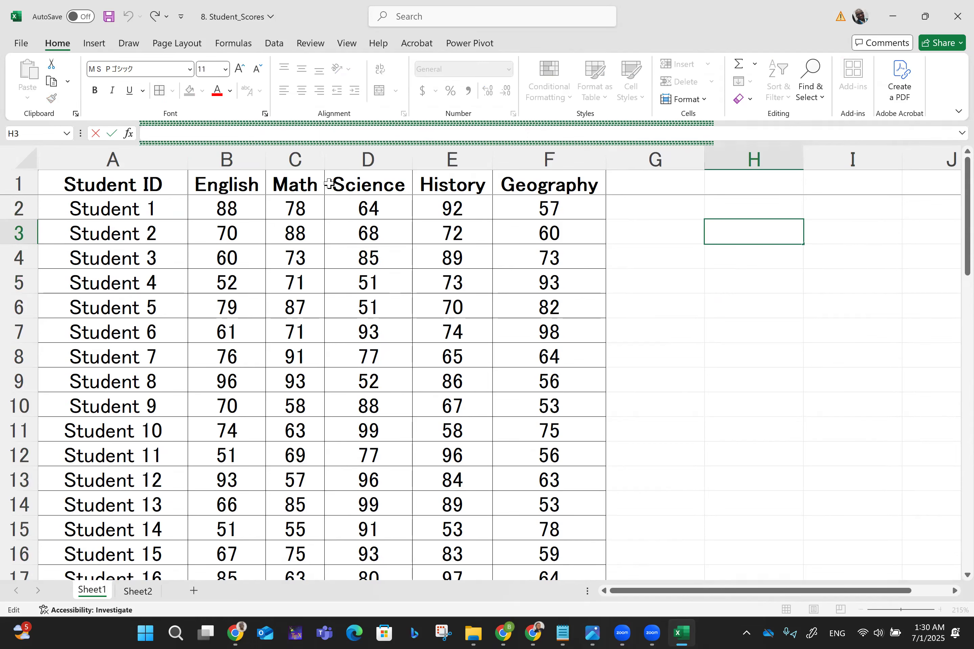
Insert a blank column before the Math column and another before the Science column on Sheet1.
left_click(293, 158)
right_click(293, 159)
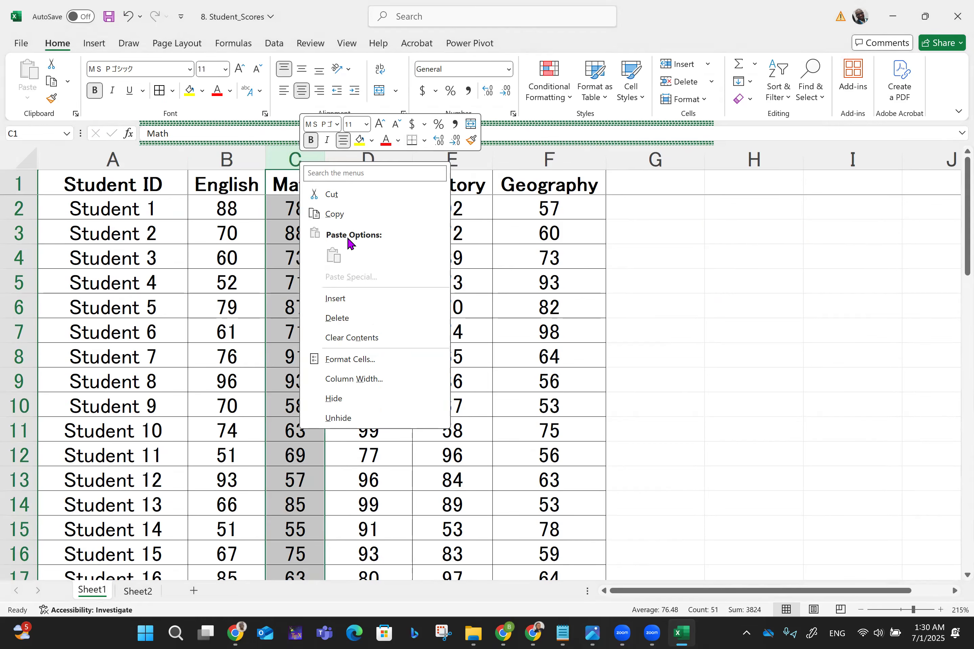
left_click(332, 299)
left_click(438, 160)
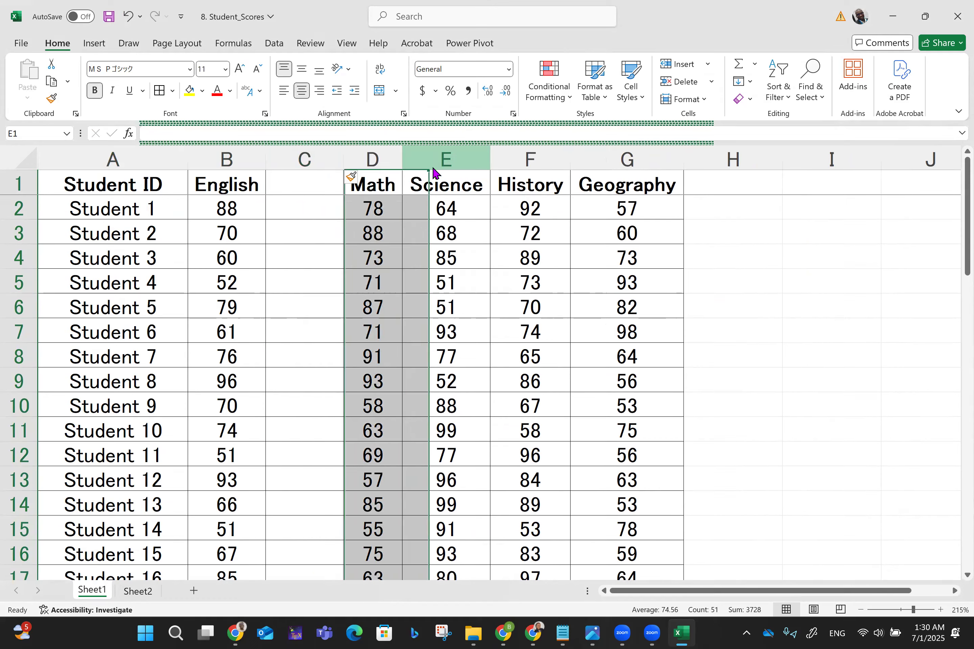
right_click(435, 172)
left_click(477, 305)
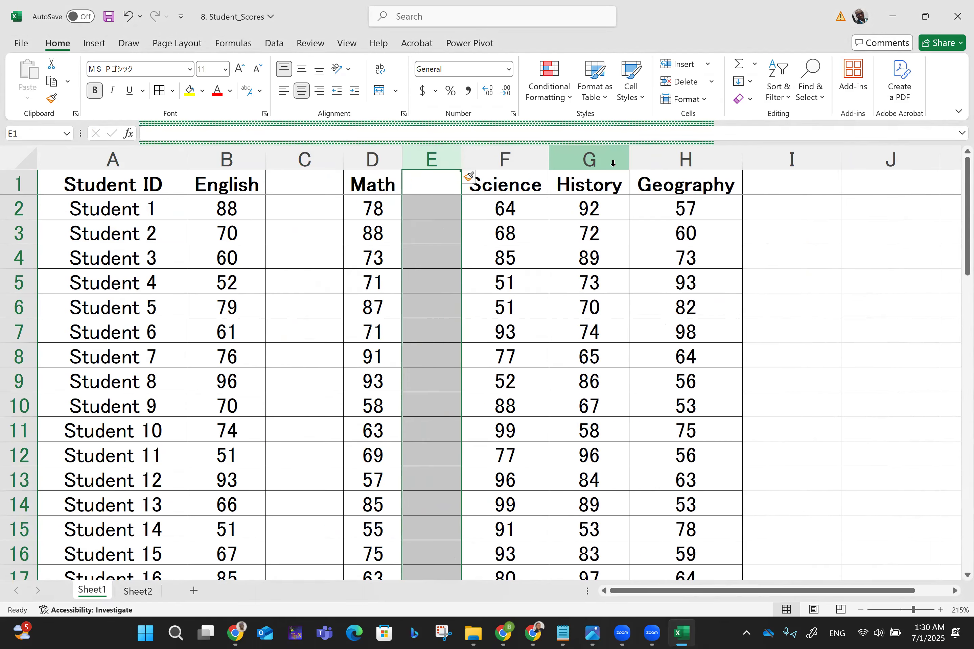
Insert a blank column before the History column and another before the Geography column on Sheet1.
right_click(612, 164)
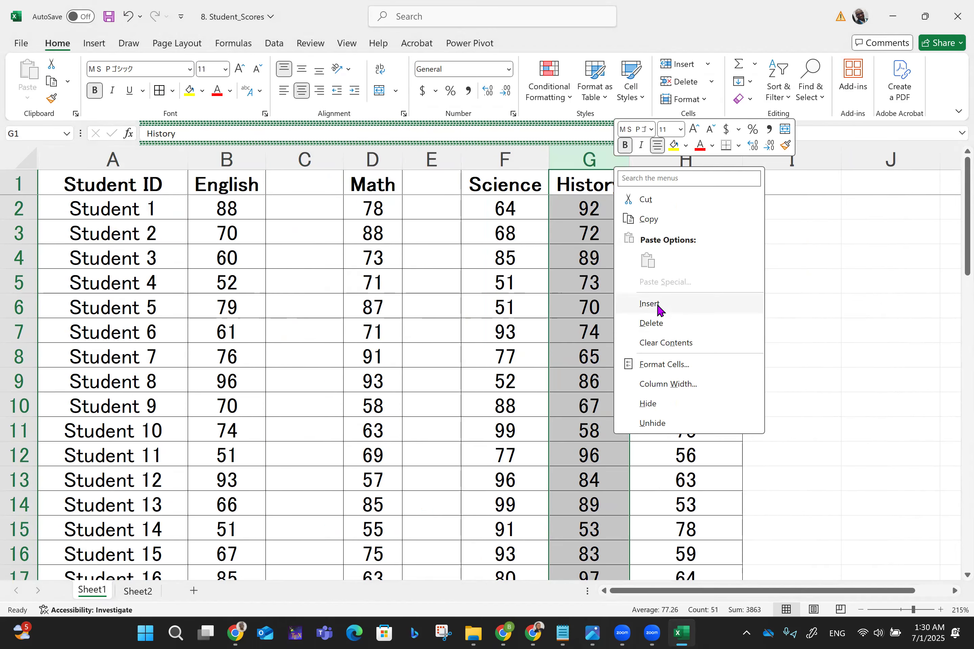
left_click(657, 308)
left_click(772, 159)
right_click(772, 160)
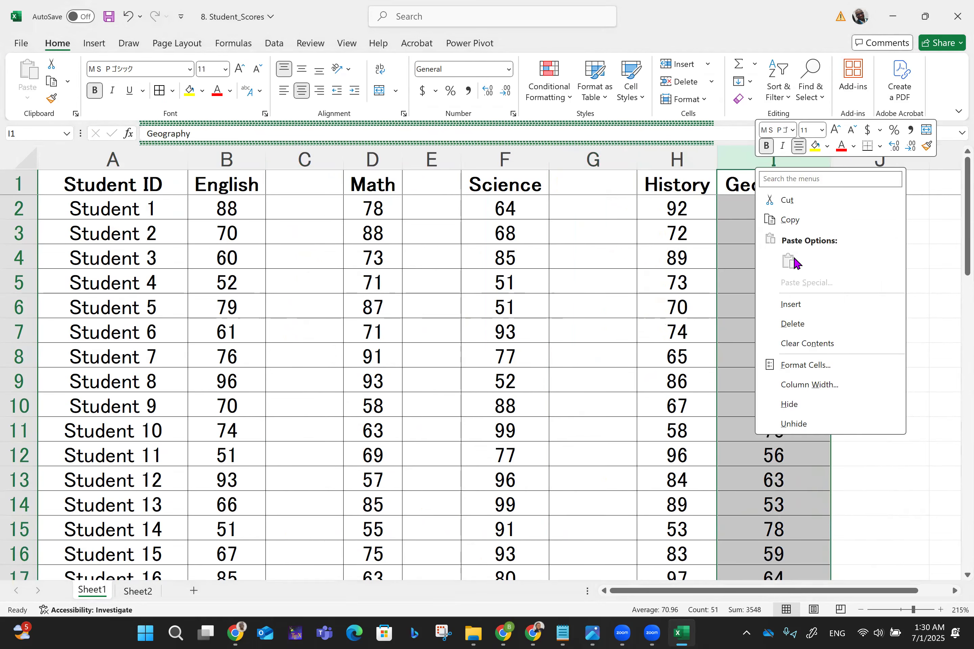
left_click(788, 305)
left_click(562, 339)
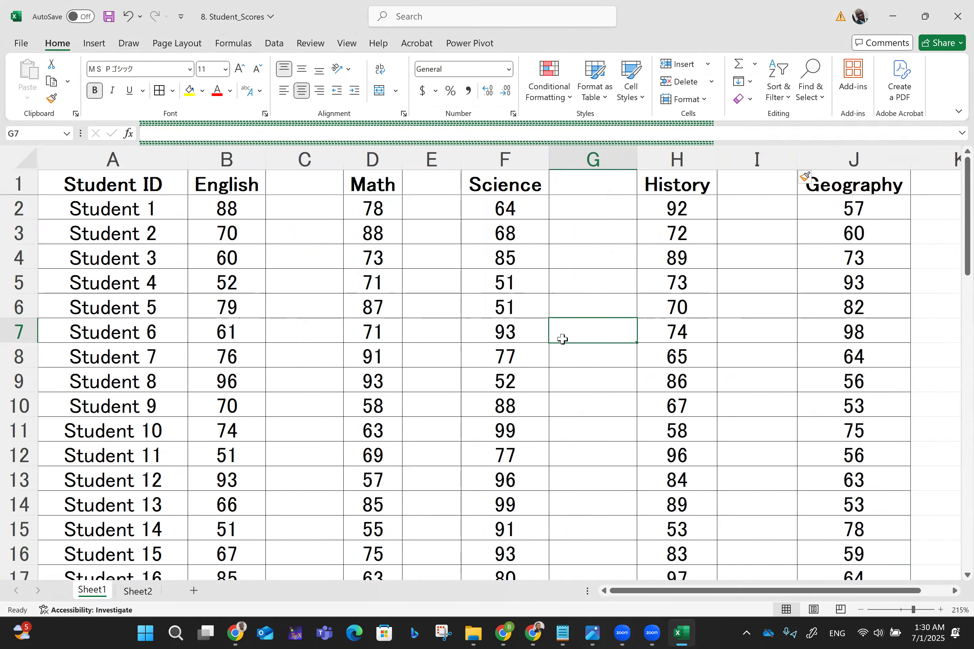
left_click(202, 334)
left_click(246, 275)
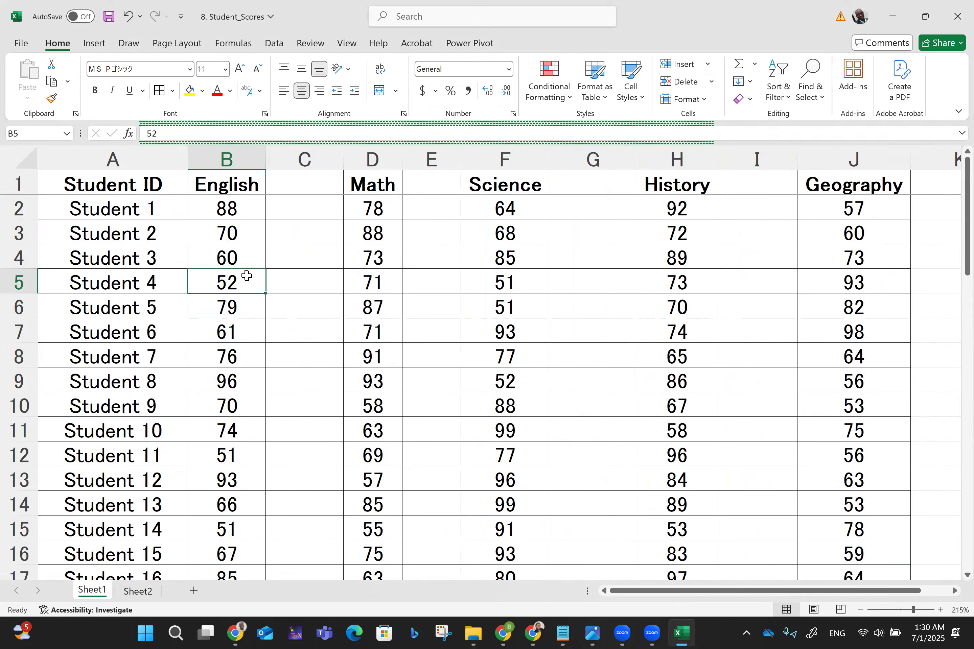
left_click(287, 191)
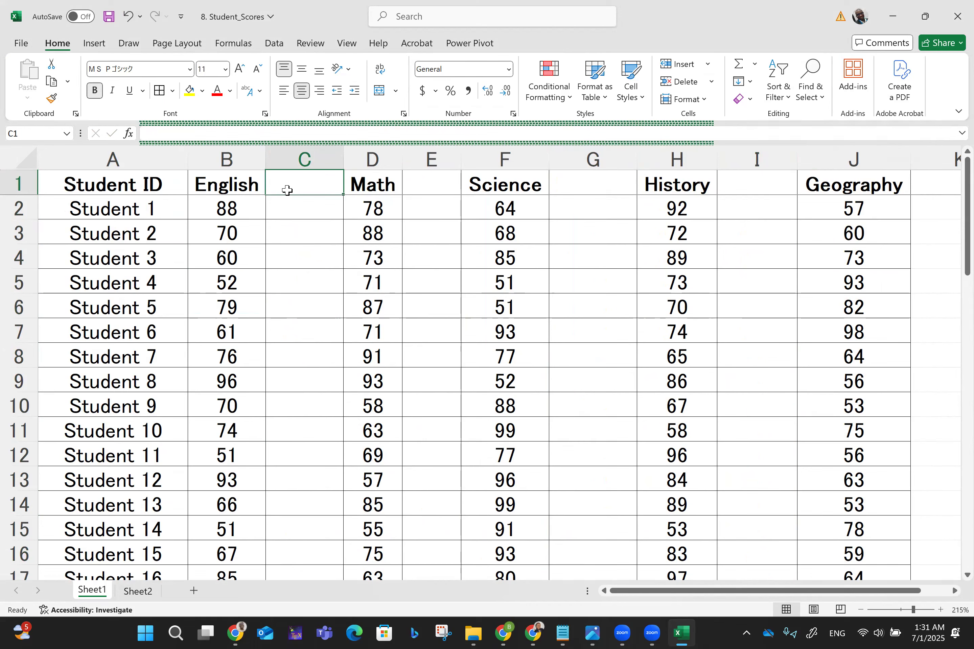
left_click(299, 214)
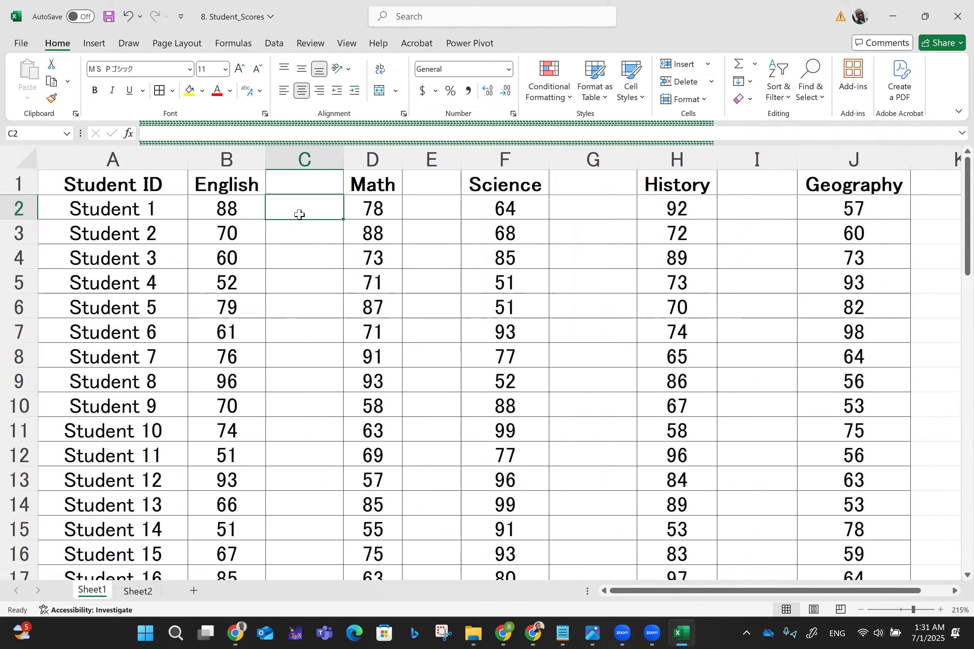
left_click(288, 185)
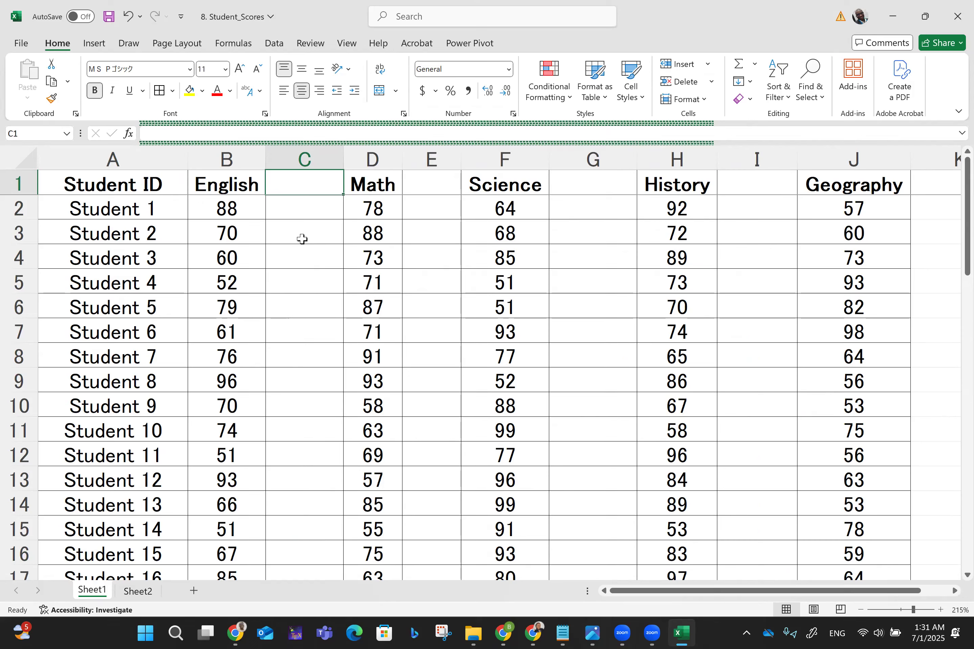
Enter the formula =IF(B2>=50,"PASS","FAIL") in C2 to grade Student 1's English score.
left_click(294, 214)
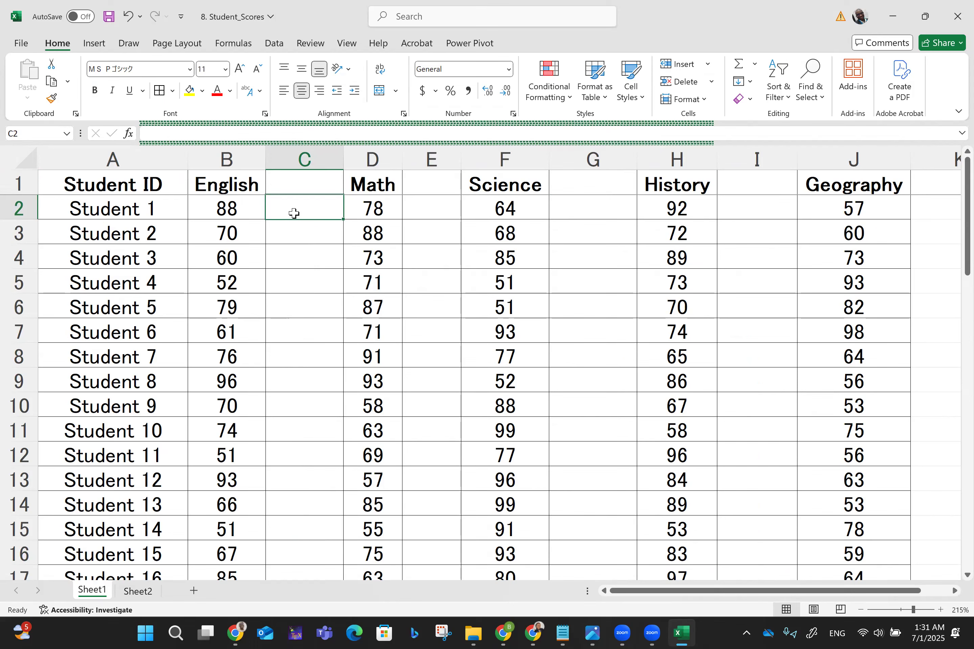
type("=")
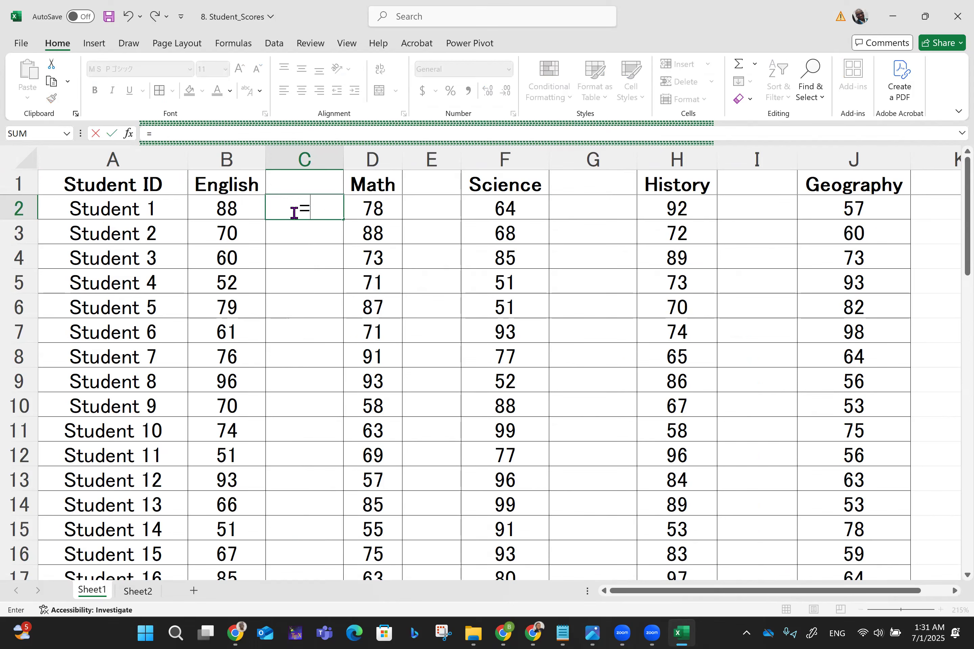
type("IF")
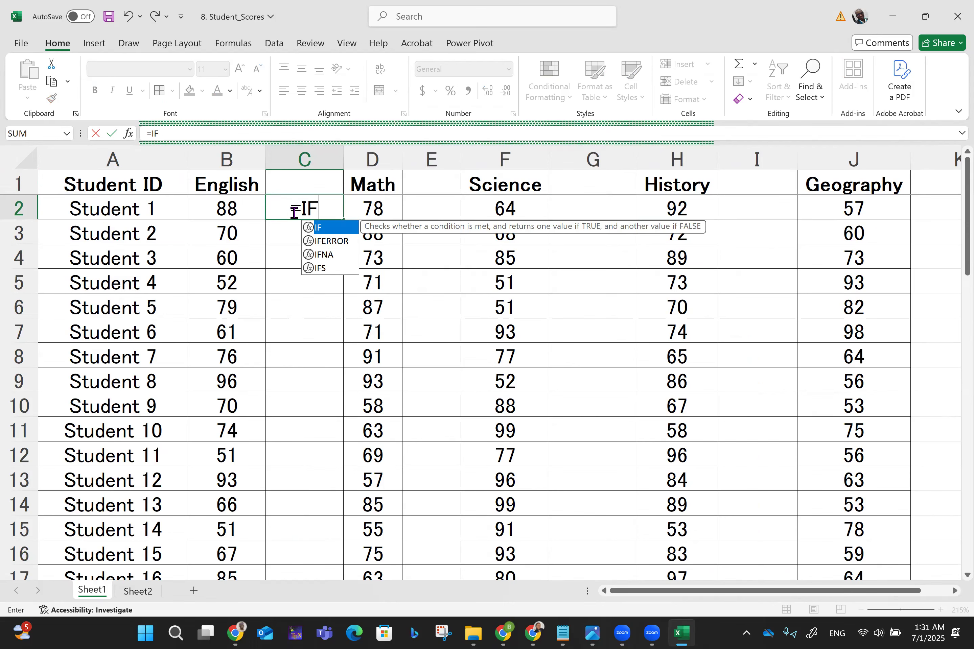
type("(")
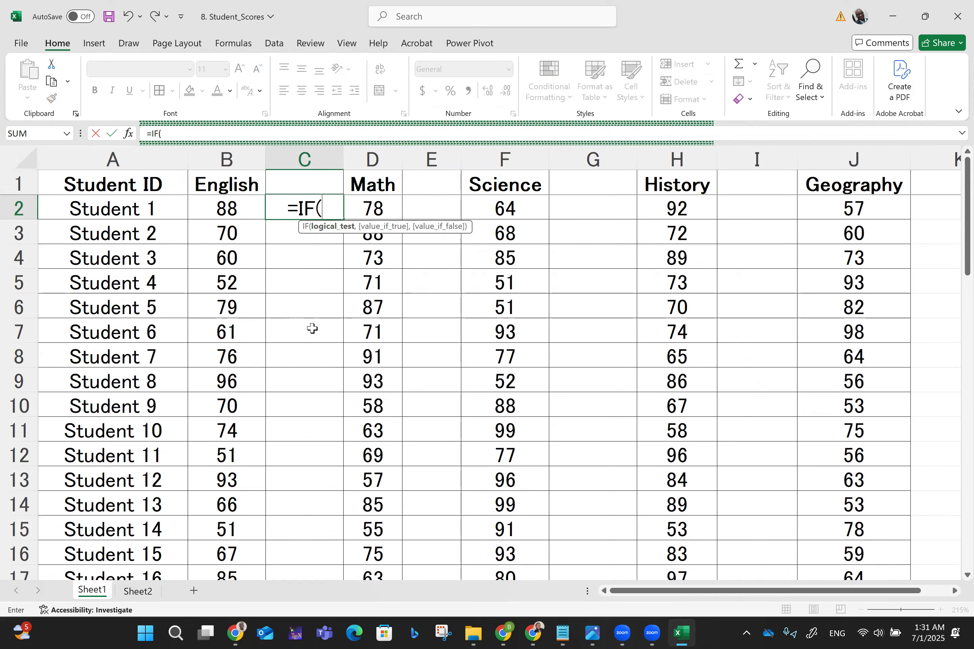
left_click(221, 208)
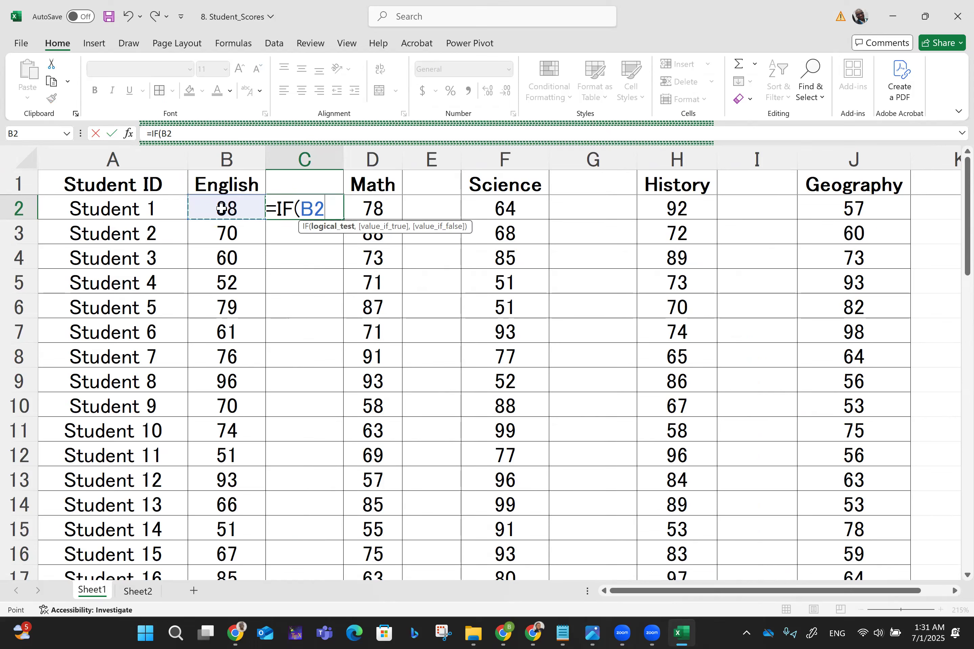
type(">=50")
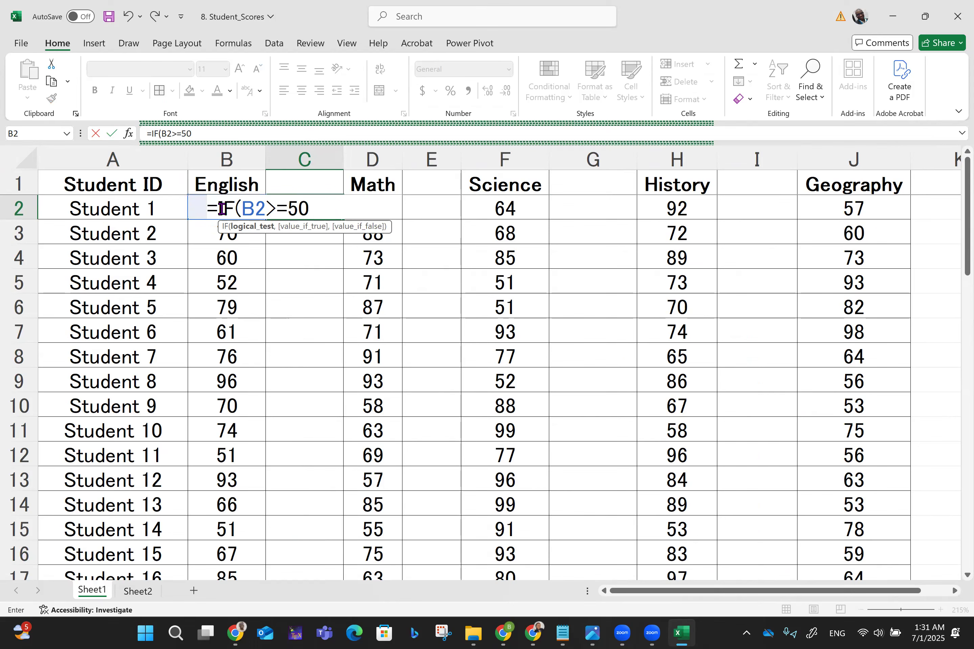
type(",")
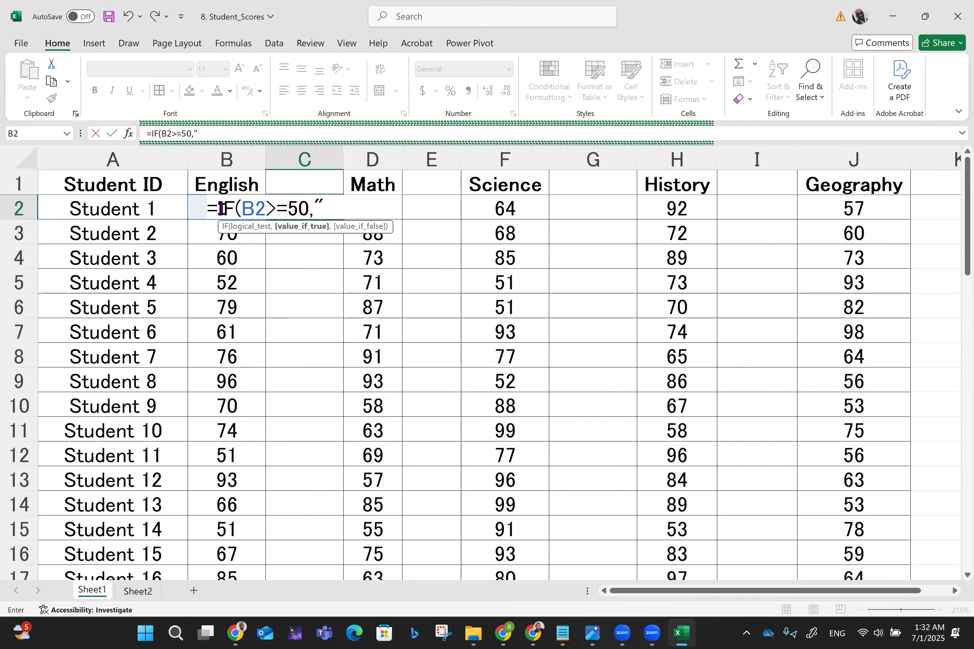
type("\"PASS\",")
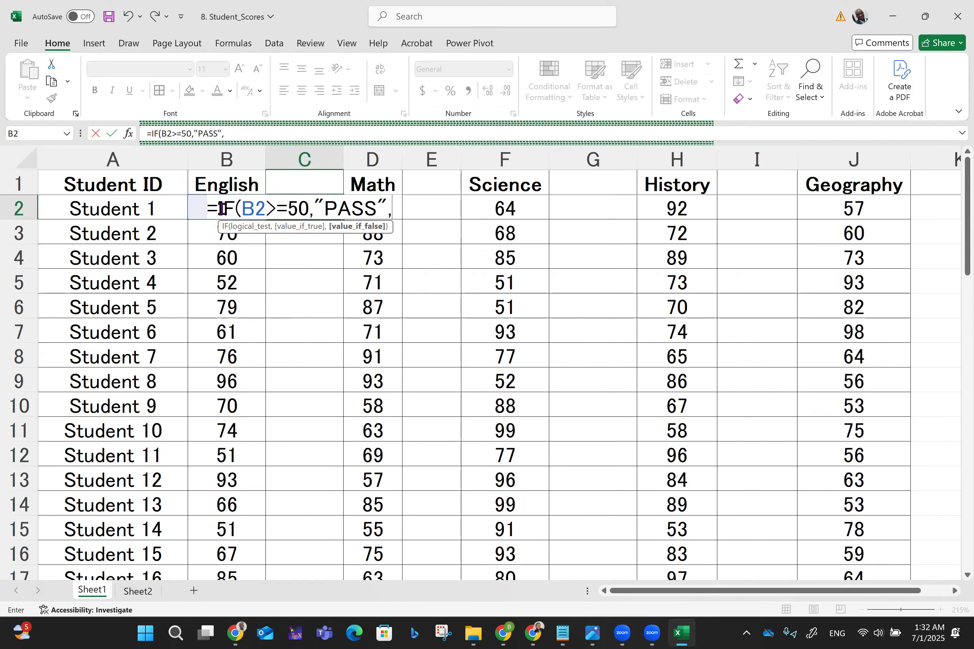
type("\"FAIL\"")
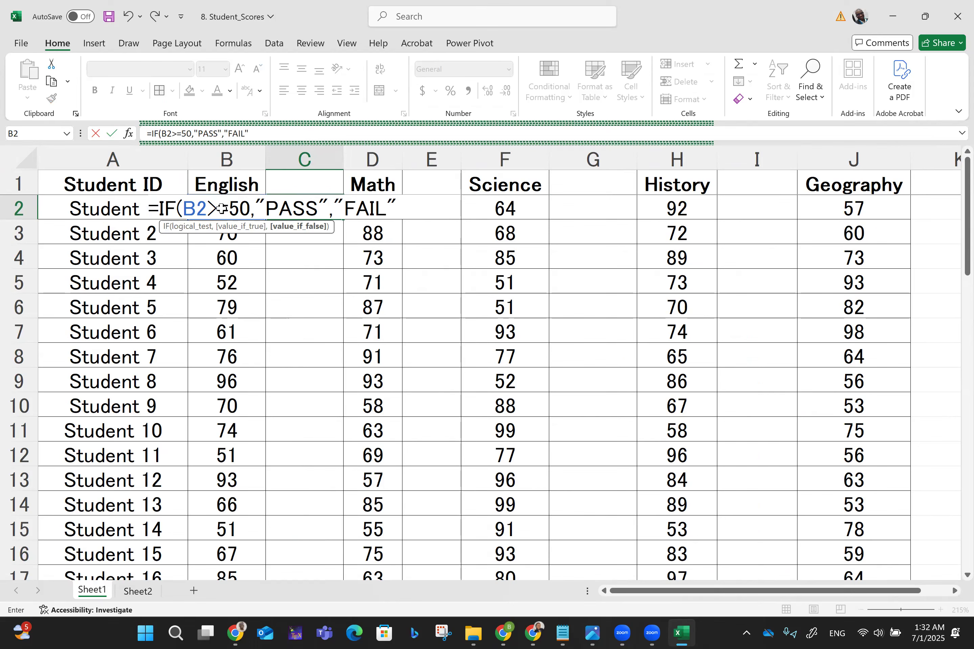
key("Return")
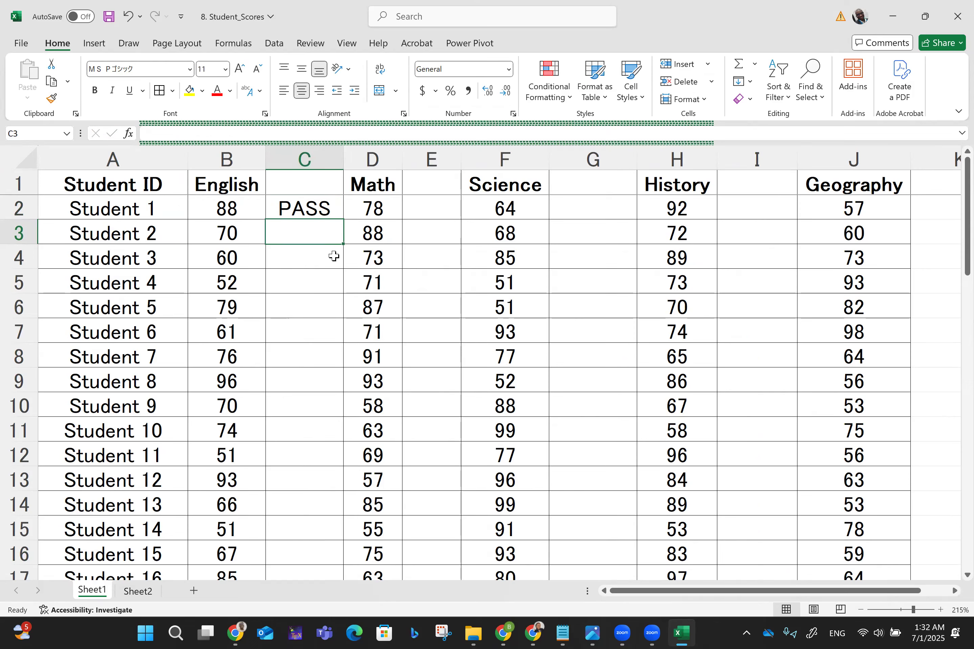
Change the pass mark in Student 1's English IF formula in C2 to 70.
left_click(310, 209)
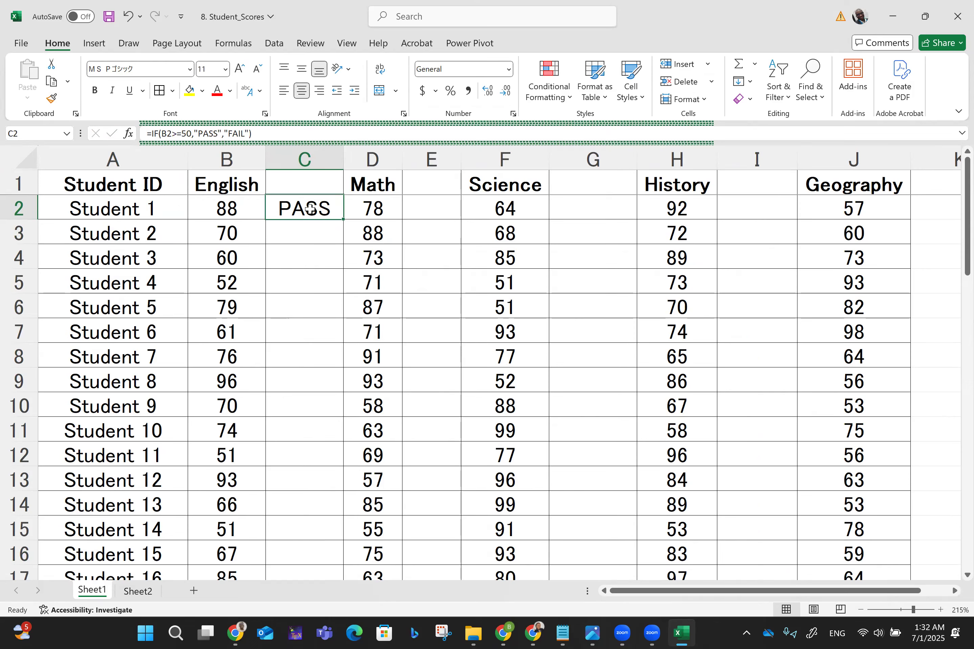
scroll(311, 209, "down", 9)
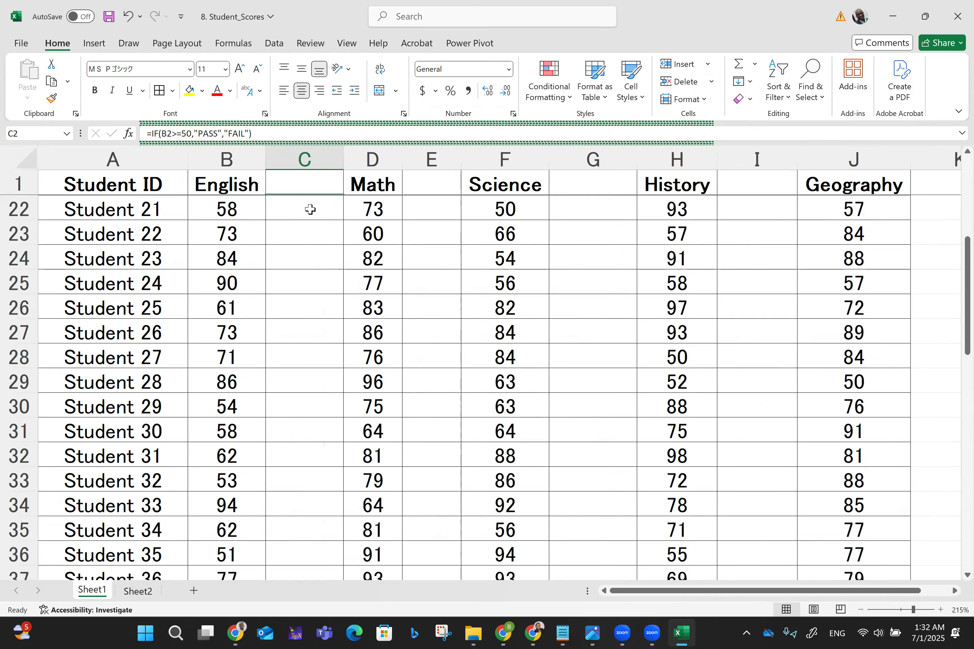
scroll(310, 208, "up", 8)
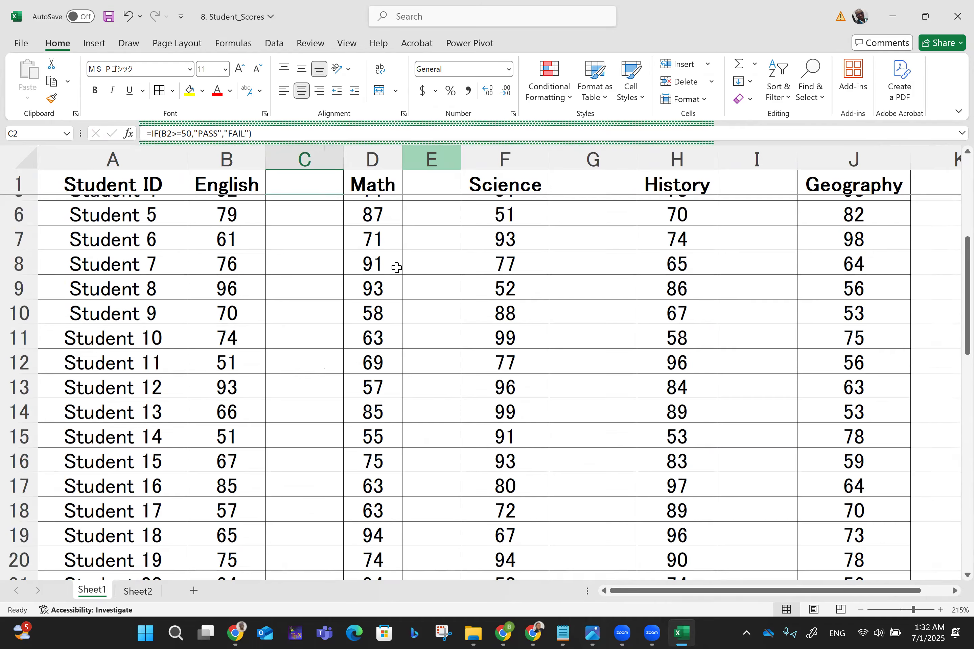
scroll(396, 267, "up", 1)
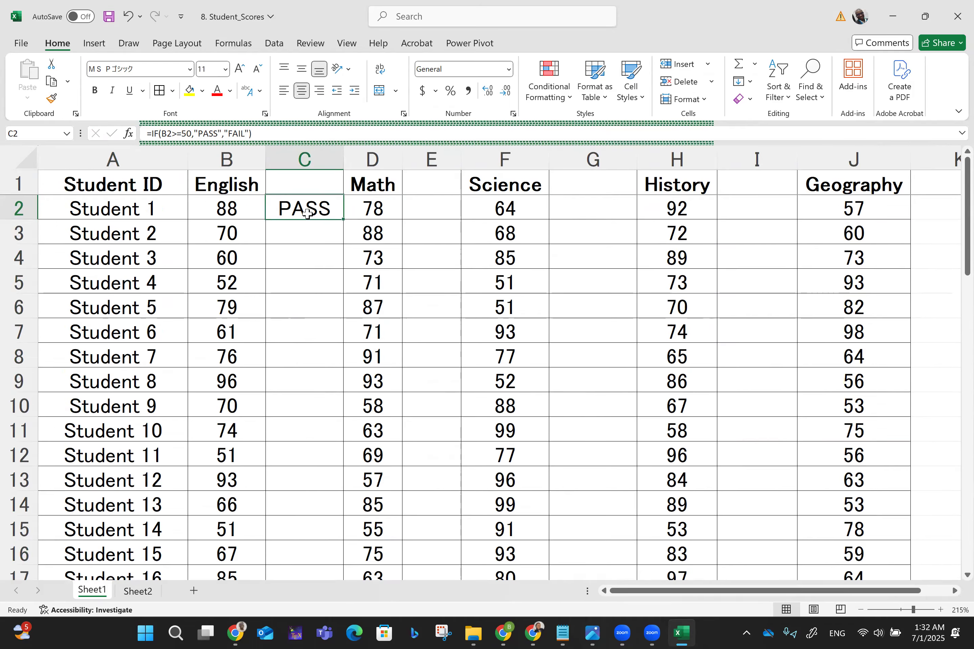
left_click(184, 133)
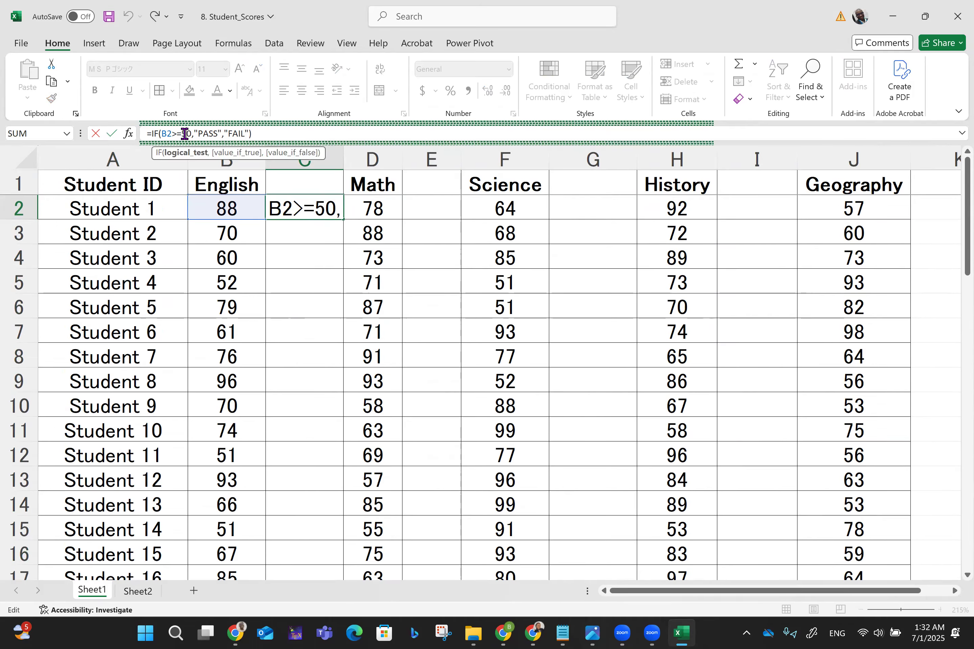
key("BackSpace")
type("7")
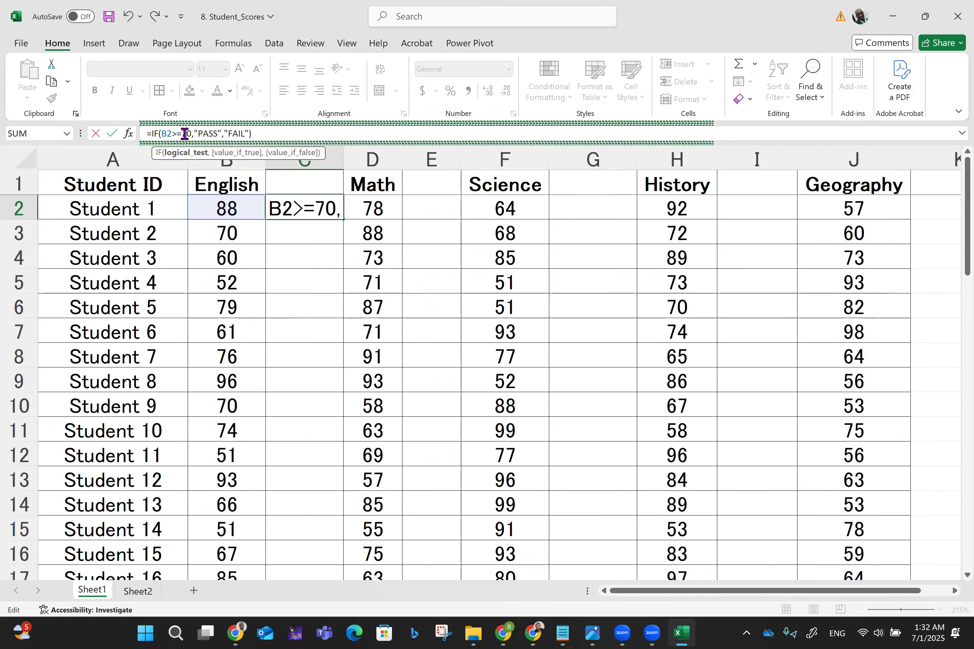
key("Return")
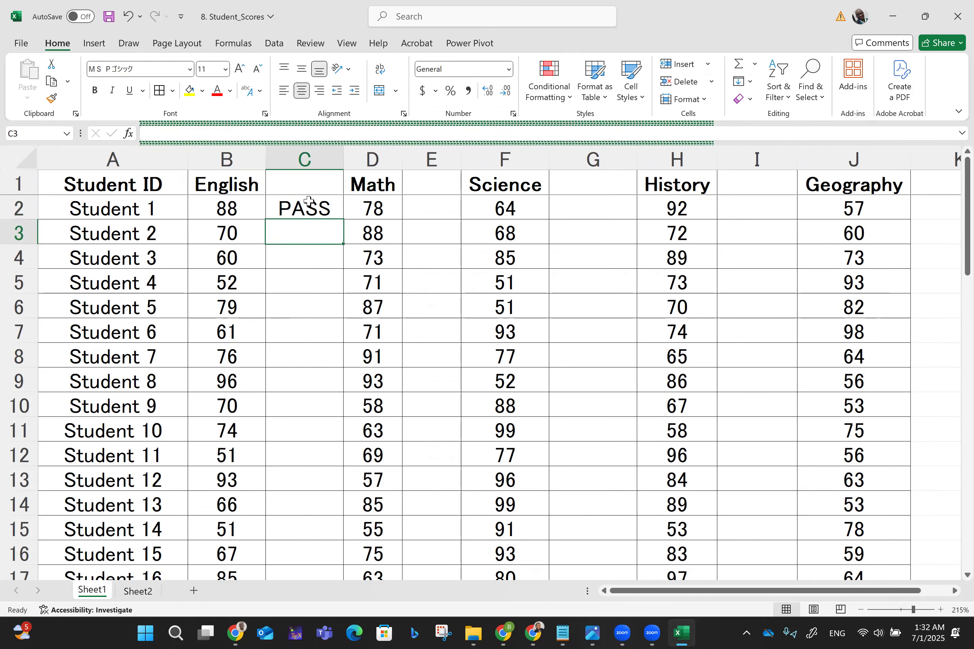
Fill the English PASS/FAIL formula from C2 down to C51 for all students.
left_click(308, 201)
left_click_drag(345, 220, 345, 220)
left_click_drag(319, 321, 286, 535)
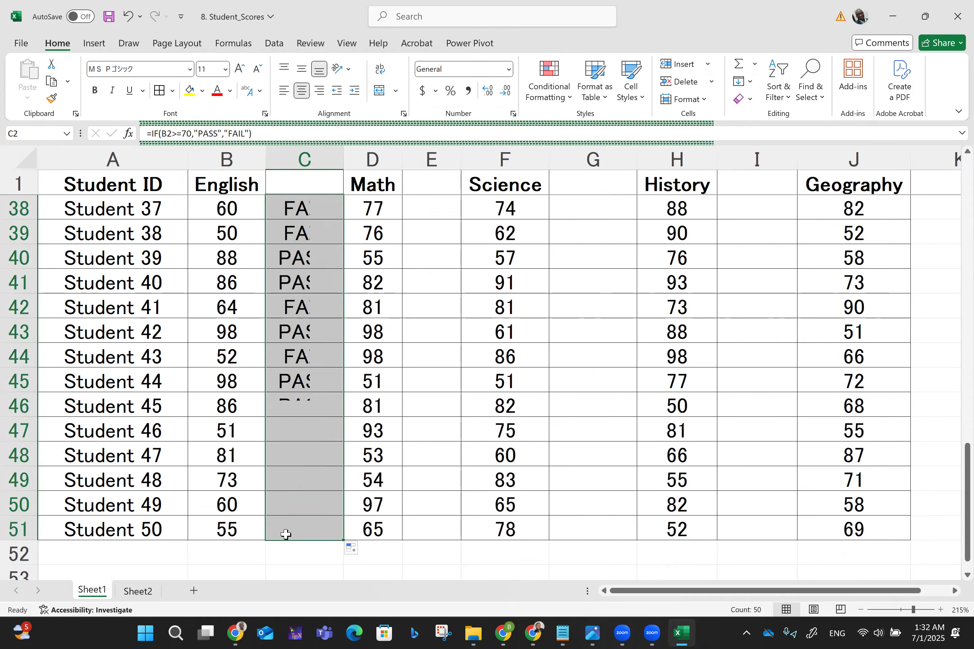
Review the filled English PASS/FAIL results in column C from Student 49 back up to the header row.
left_click(300, 500)
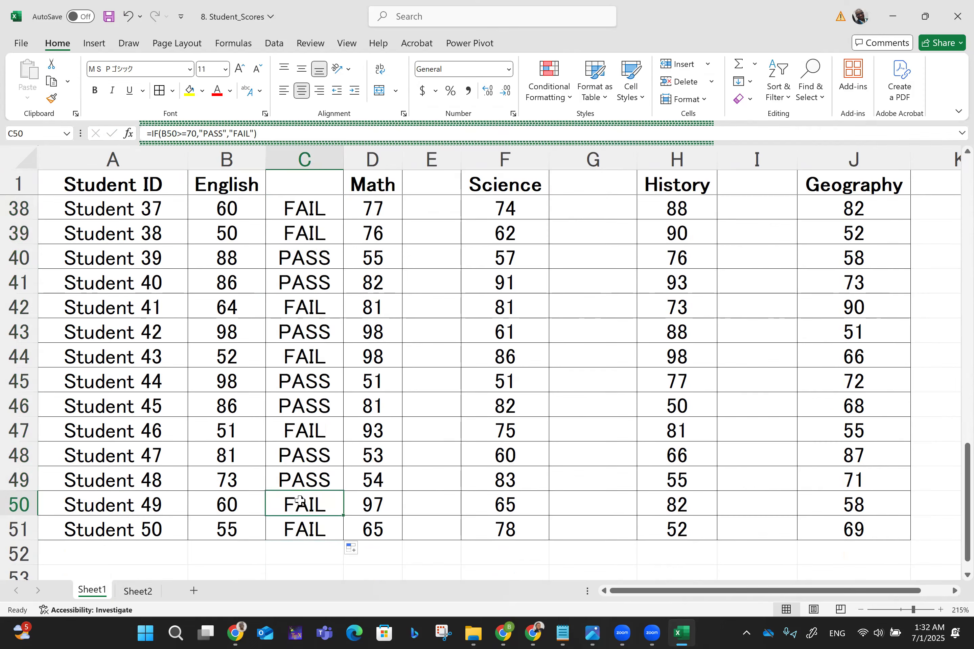
key("Up")
key("Up")
key("Up")
key("Up")
key("Up")
key("Up")
key("Up")
key("Up")
key("Up")
key("Up")
key("Up")
key("Up")
key("Up")
key("Up")
key("Up")
key("Up")
key("Up")
key("Up")
key("Up")
key("Up")
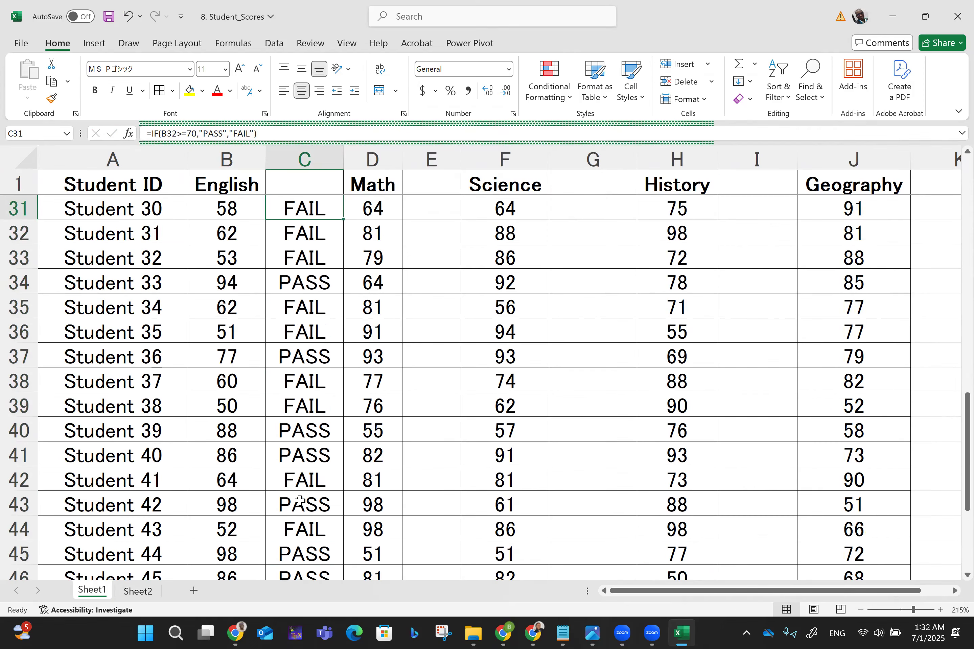
key("Up")
key("Up")
key("Up")
key("Up")
key("Up")
key("Up")
key("Up")
key("Up")
key("Up")
key("Up")
key("Up")
key("Up")
key("Up")
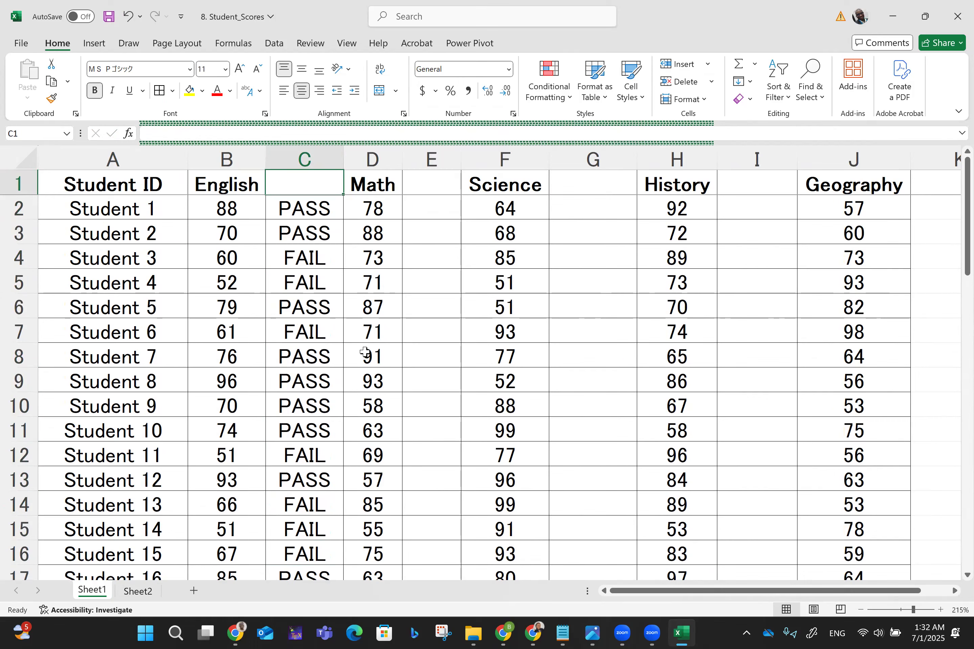
Compare the English scores with their PASS/FAIL formulas, starting at Student 1 and going through the whole column and back.
left_click(305, 211)
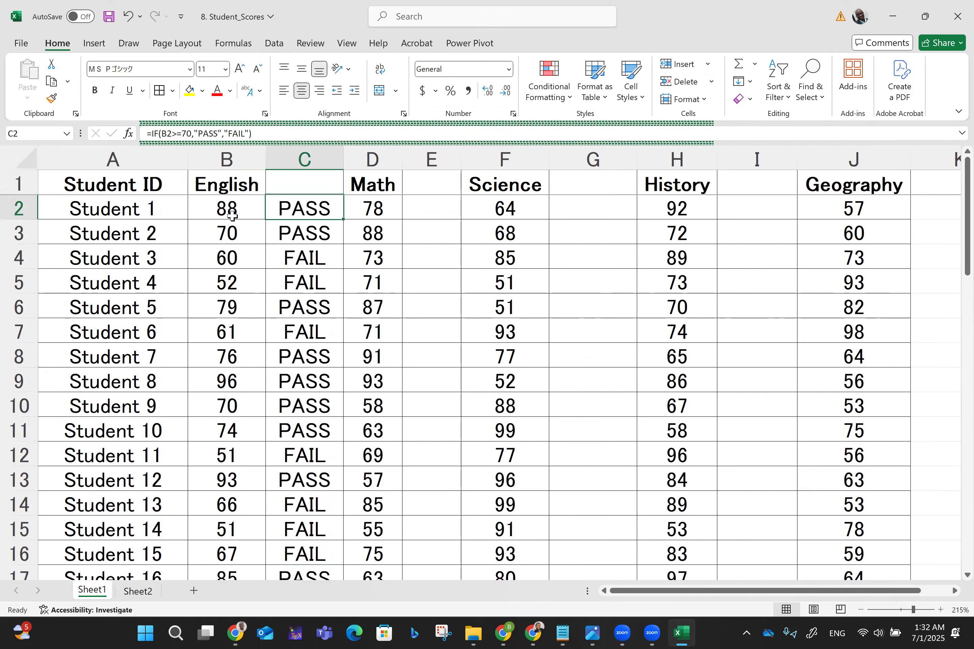
left_click(311, 238)
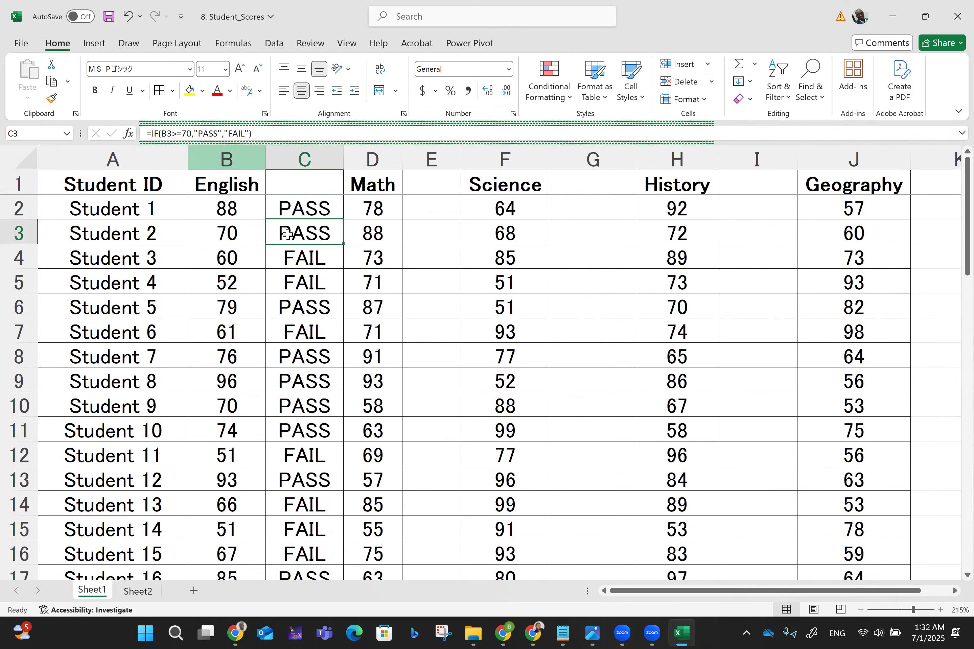
left_click(304, 260)
key("Down")
key("Down")
key("Down")
key("Down")
key("Down")
key("Down")
key("Down")
key("Down")
key("Down")
key("Down")
key("Down")
key("Down")
key("Down")
key("Down")
key("Down")
key("Down")
key("Down")
key("Down")
key("Down")
key("Down")
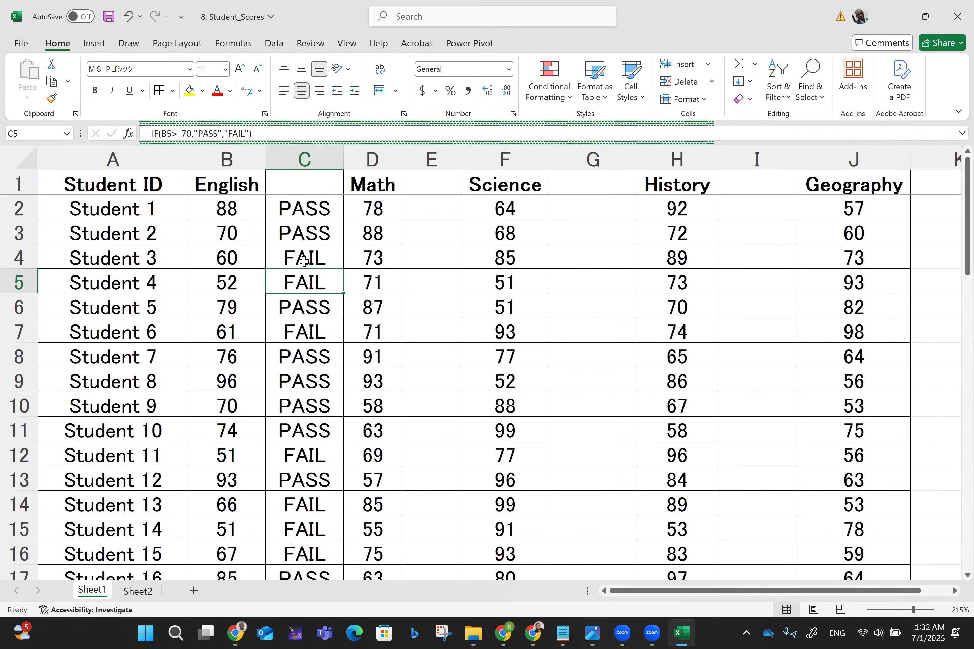
key("Down")
key("Down")
key("Down")
key("Down")
key("Down")
key("Down")
key("Down")
key("Down")
key("Down")
key("Down")
key("Down")
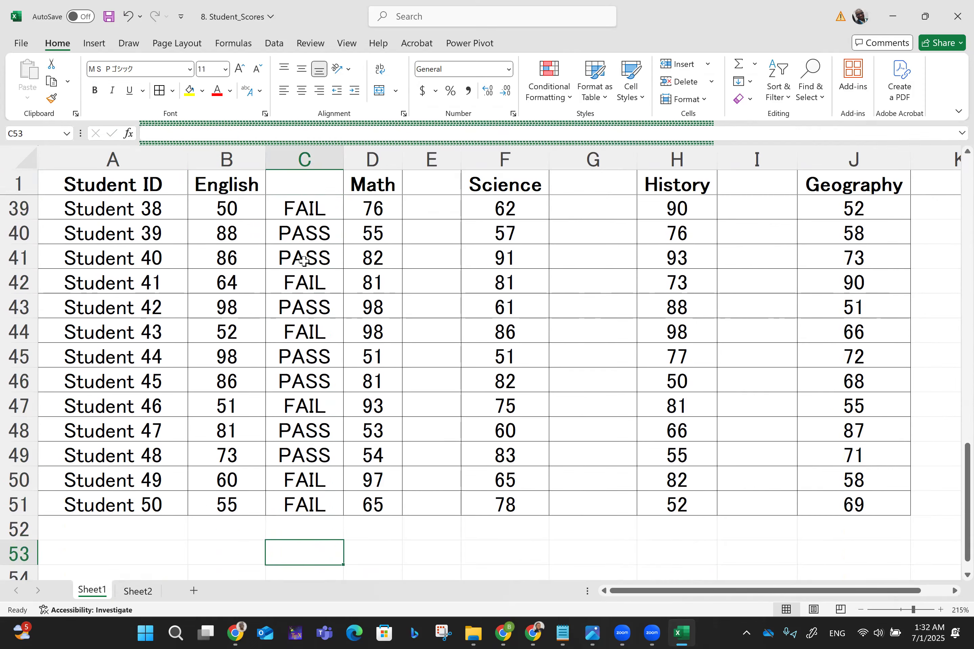
key("Up")
key("Up")
key("Up")
key("Up")
key("Up")
key("Up")
key("Up")
key("Up")
key("Up")
key("Up")
key("Up")
key("Up")
key("Up")
key("Up")
key("Up")
key("Up")
key("Up")
key("Up")
key("Up")
key("Up")
key("Up")
key("Up")
key("Up")
key("Up")
key("Up")
key("Up")
key("Up")
key("Up")
key("Up")
key("Up")
key("Up")
key("Up")
key("Up")
key("Up")
key("Up")
key("Up")
key("Up")
key("Up")
key("Up")
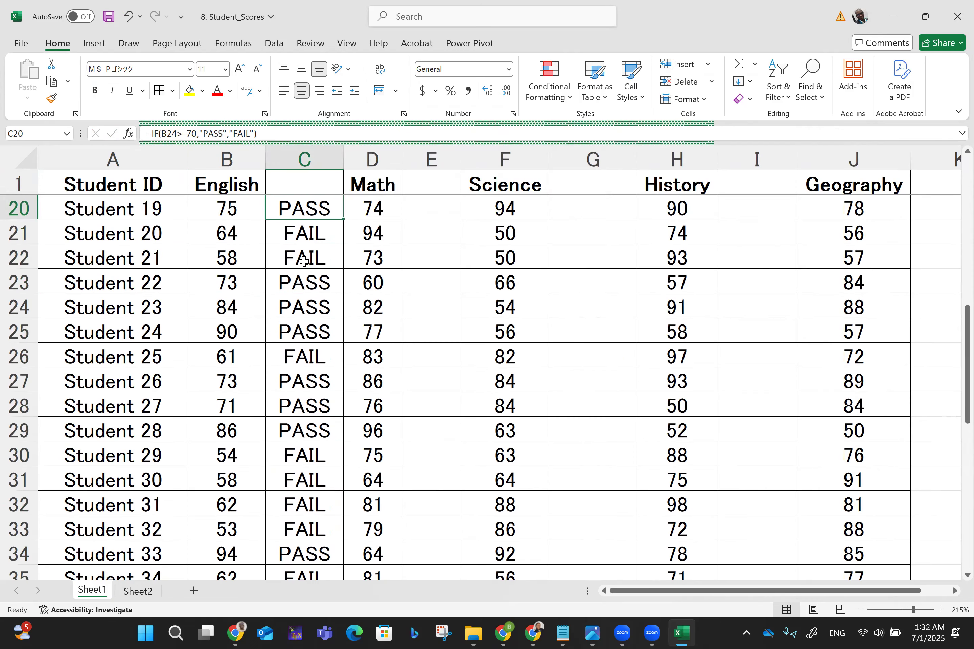
Copy the PASS/FAIL formula from C2 into E2 to grade Student 1's Math score.
left_click(300, 211)
key("ctrl+c")
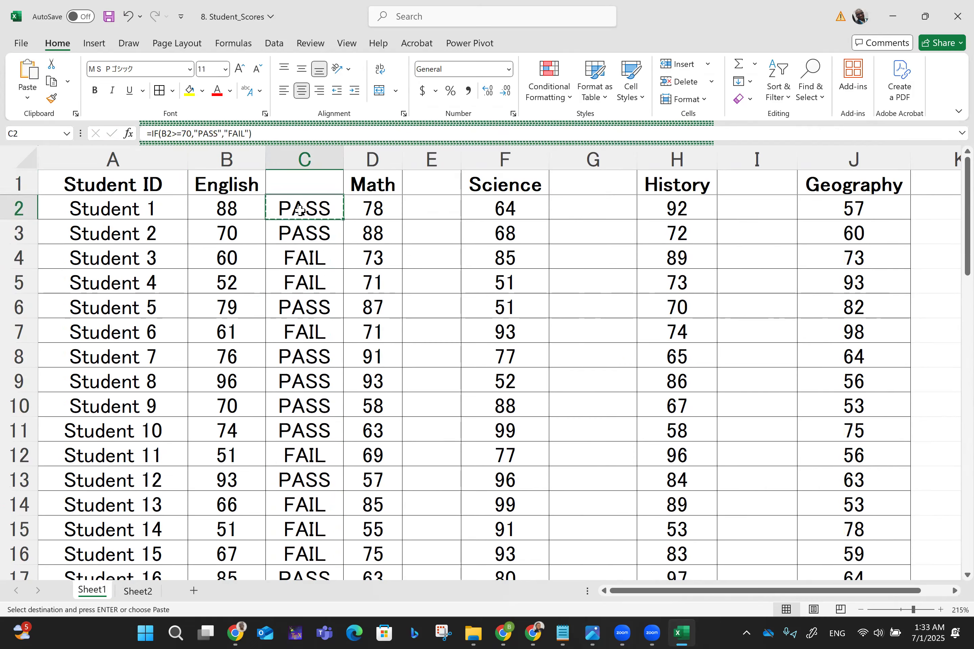
left_click(431, 211)
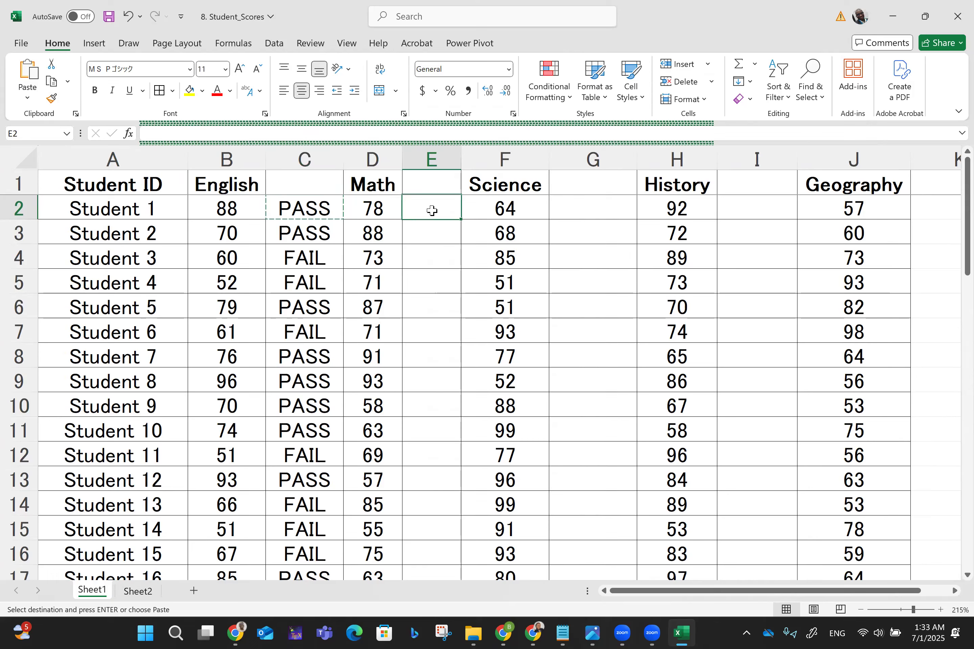
key("ctrl+v")
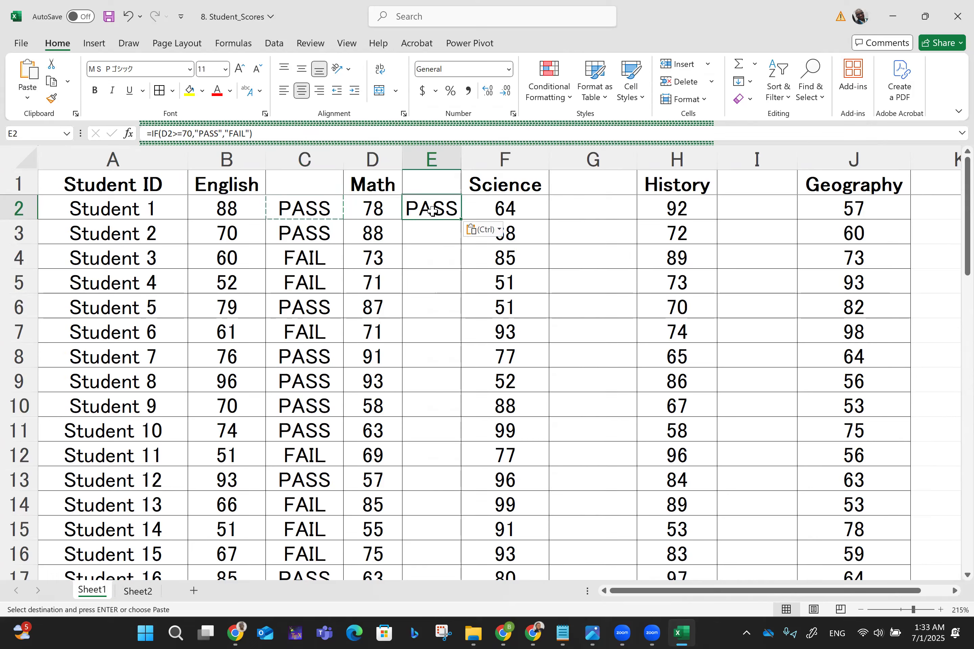
Fill the Math PASS/FAIL formula from E2 down to E51 for all students.
double_click(426, 237)
left_click(429, 206)
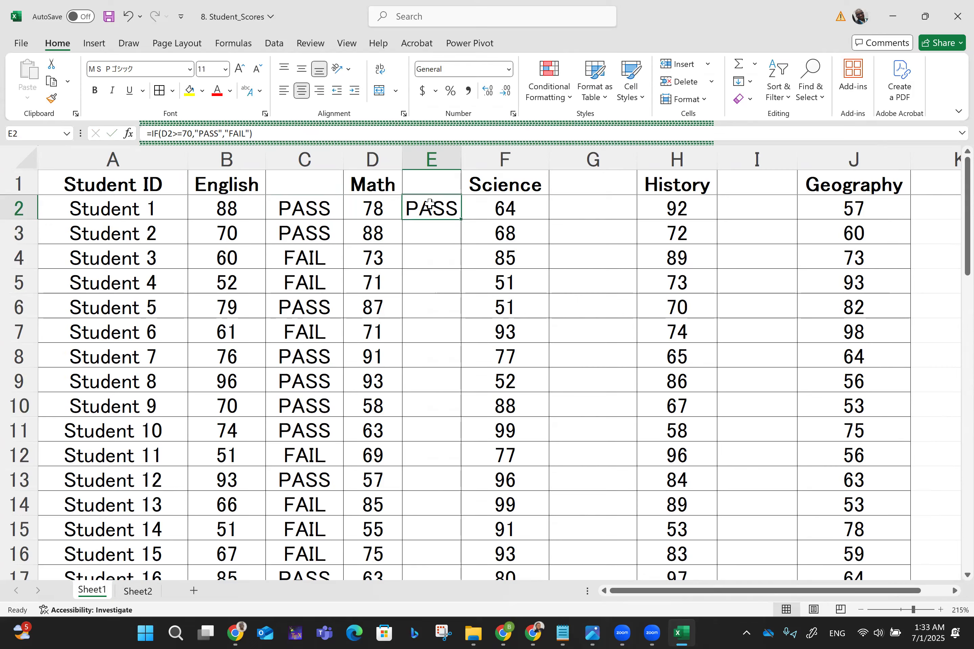
left_click_drag(461, 219, 436, 544)
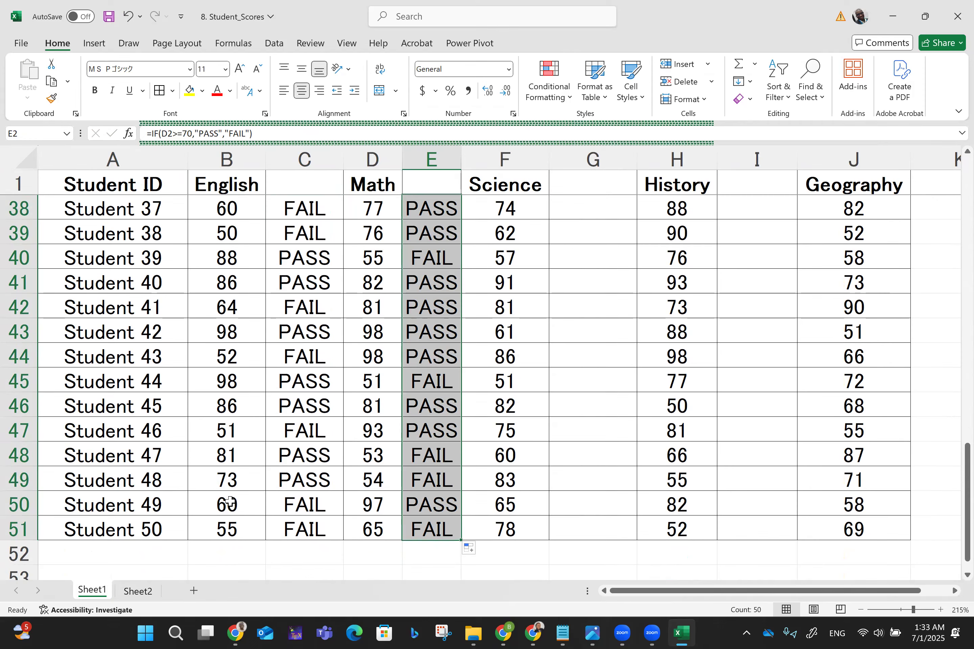
Review the Math PASS/FAIL results in column E from Student 49 back up to the header row.
left_click(451, 508)
key("Up")
key("Up")
key("Up")
key("Up")
key("Up")
key("Up")
key("Up")
key("Up")
key("Up")
key("Up")
key("Up")
key("Up")
key("Up")
key("Up")
key("Up")
key("Up")
key("Up")
key("Up")
key("Up")
key("Up")
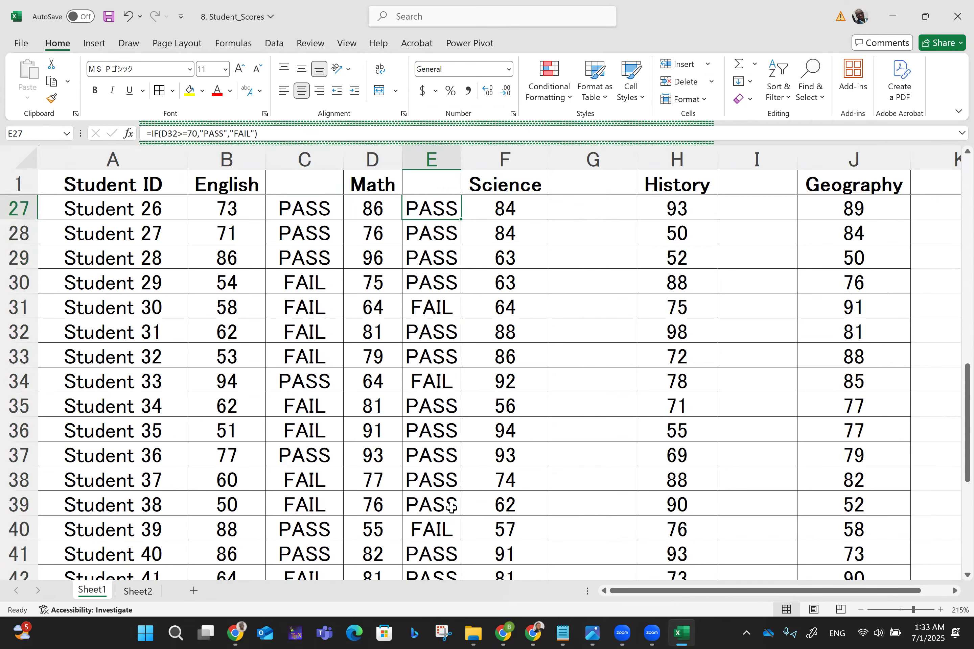
key("Up")
key("Up")
key("Up")
key("Up")
key("Up")
key("Up")
key("Up")
key("Up")
key("Up")
key("Up")
key("Up")
key("Up")
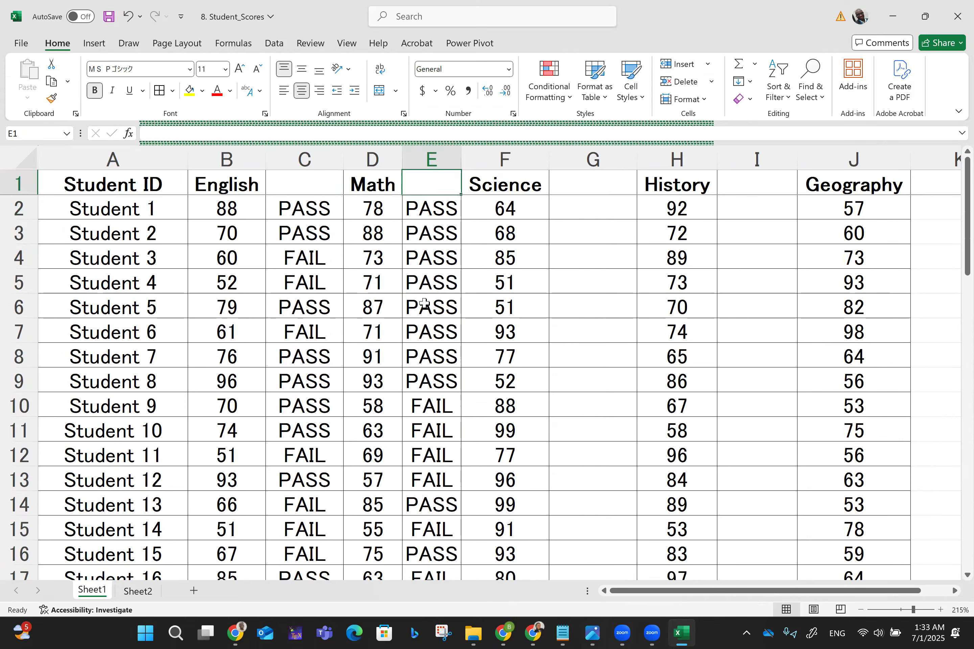
Copy the PASS/FAIL formula from E2 into G2 to grade Student 1's Science score.
left_click(421, 209)
key("ctrl+c")
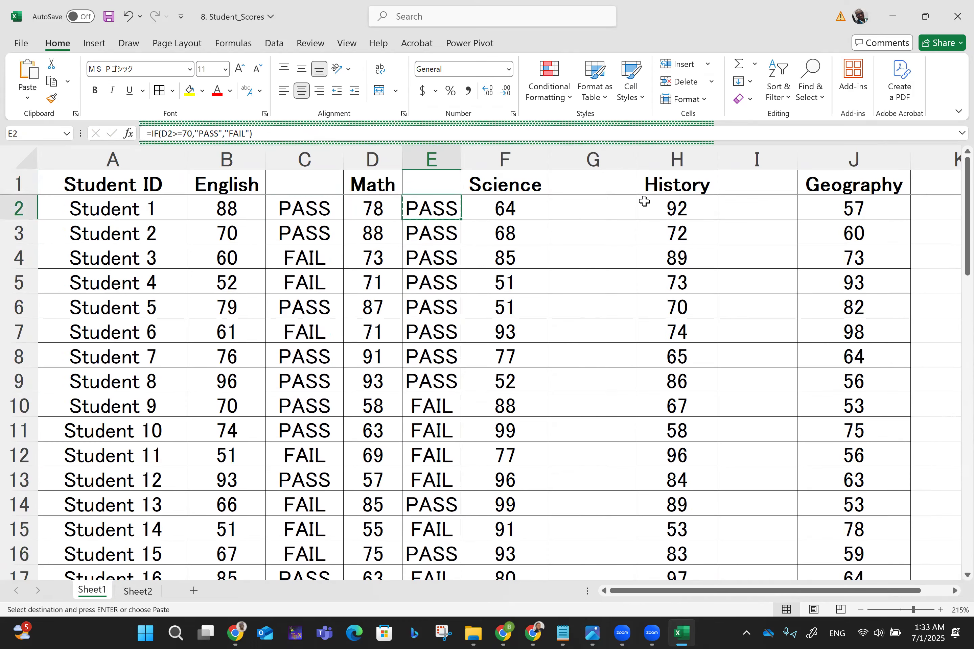
left_click(594, 205)
key("ctrl+v")
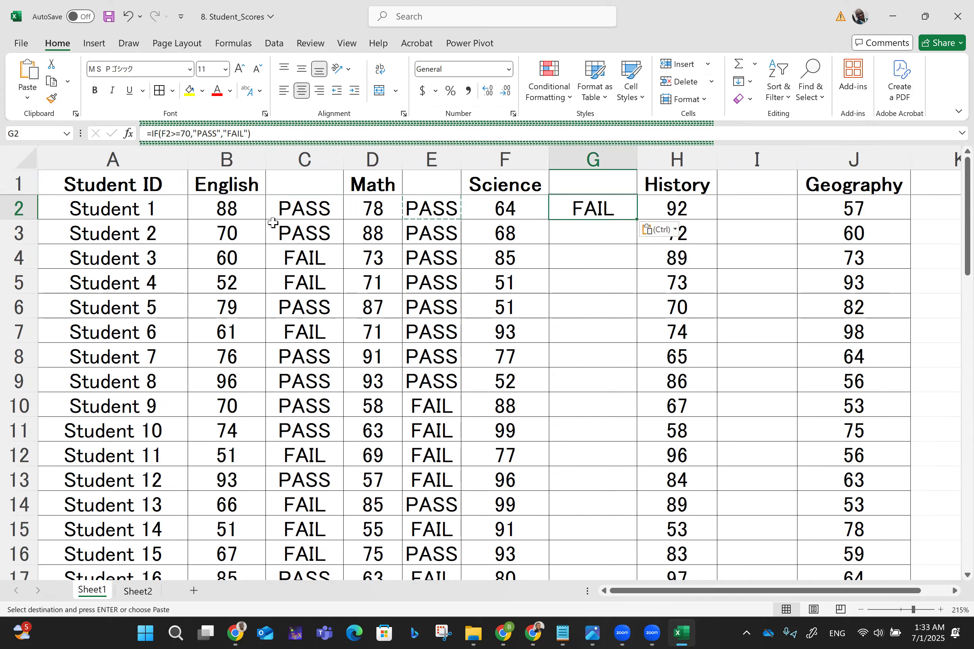
left_click(537, 217)
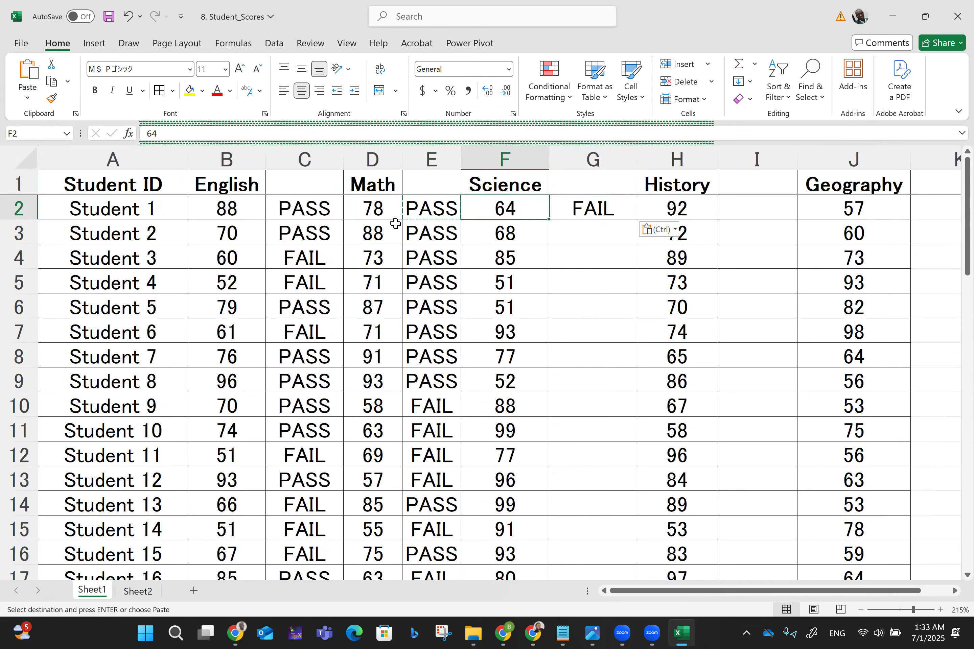
left_click(593, 205)
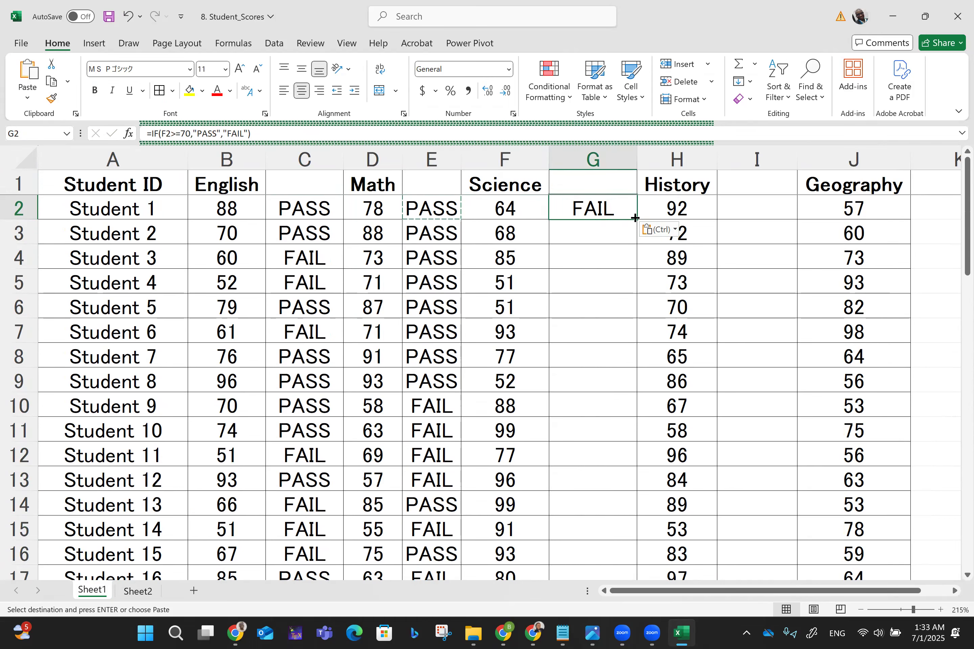
Fill the Science PASS/FAIL formula from G2 down to G51 for all students.
left_click_drag(636, 219, 625, 634)
left_click_drag(618, 552, 618, 551)
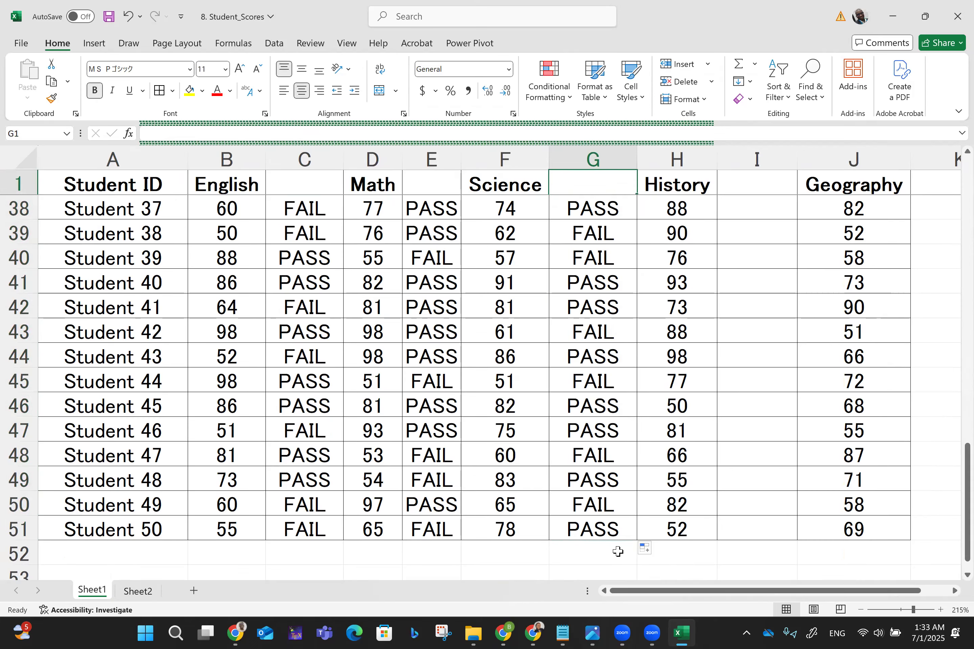
scroll(618, 551, "up", 11)
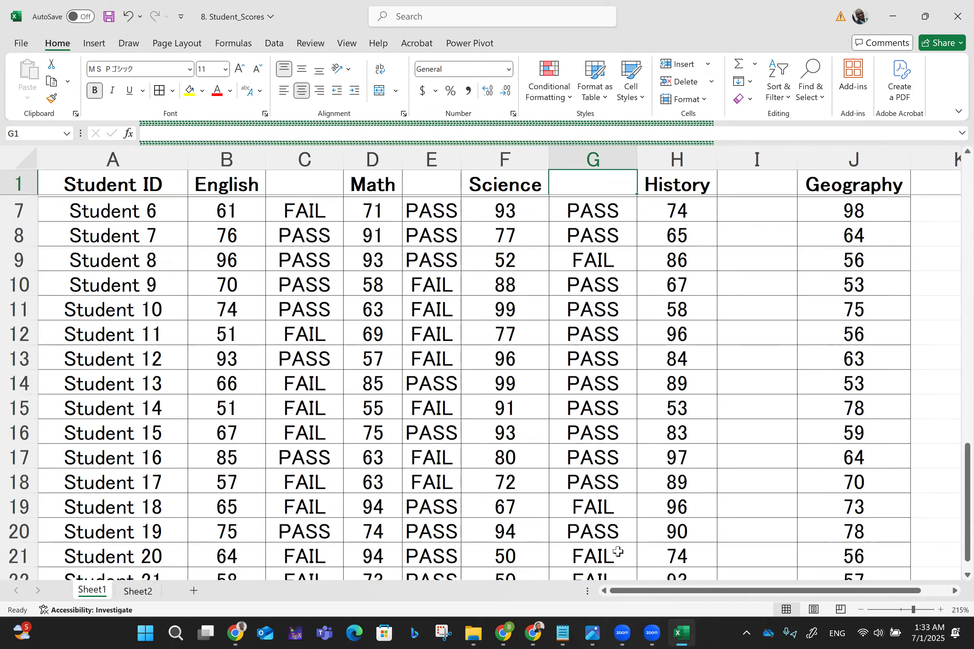
Copy the PASS/FAIL formula from G2 into I2 to grade Student 1's History score.
left_click(599, 212)
key("ctrl+c")
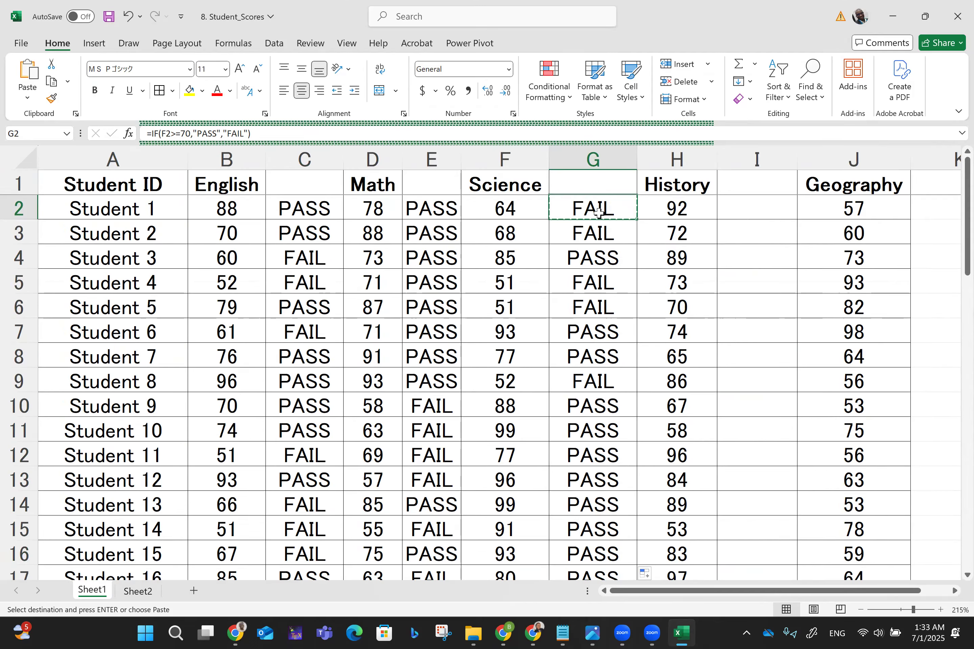
left_click(755, 209)
key("ctrl+v")
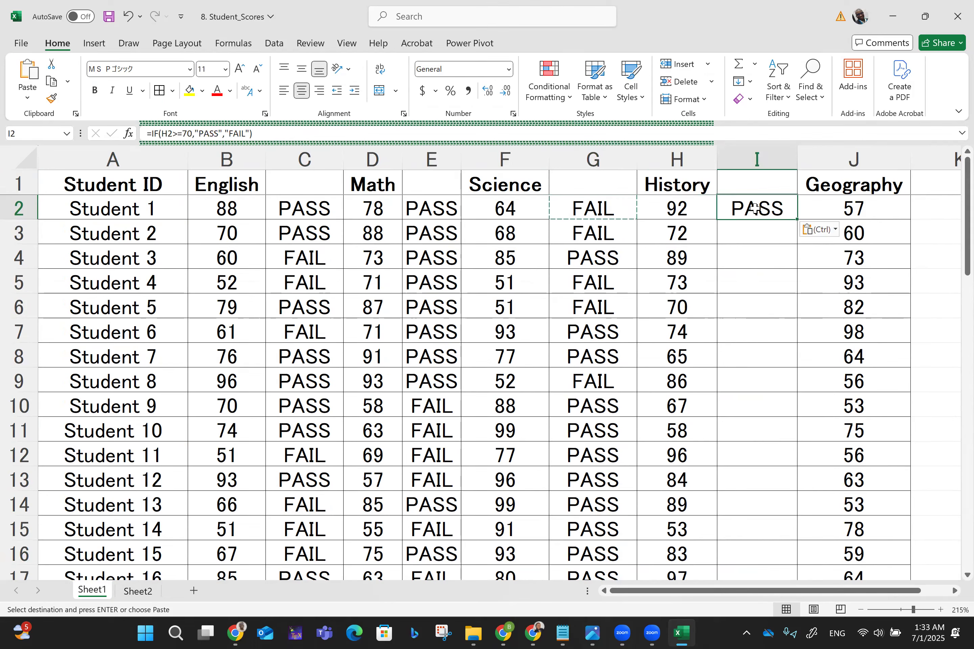
Fill the History PASS/FAIL formula from I2 down to I51 for all students.
left_click_drag(799, 225, 787, 534)
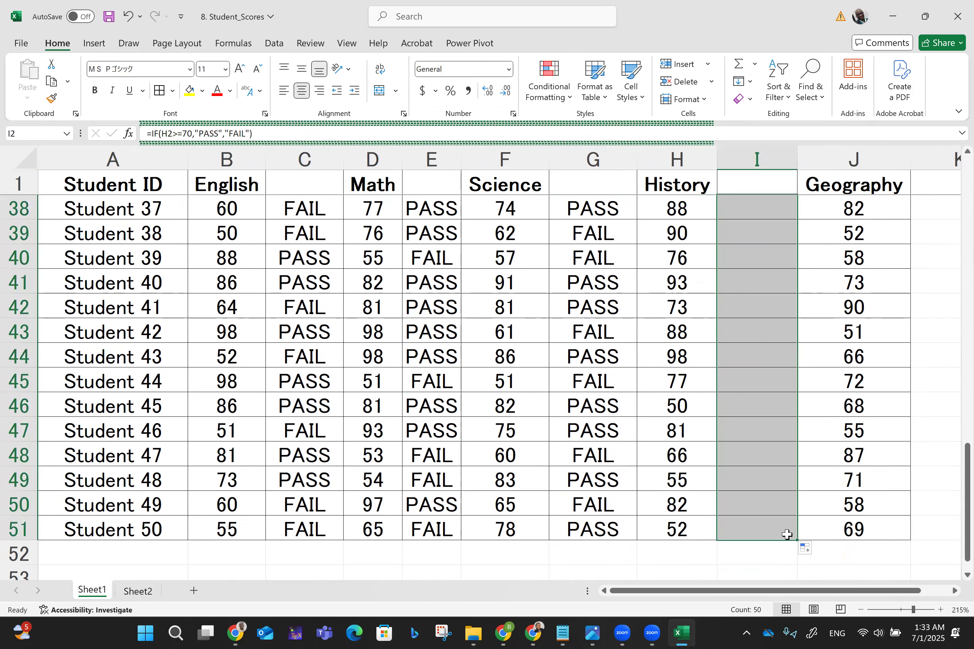
key("ctrl+Up")
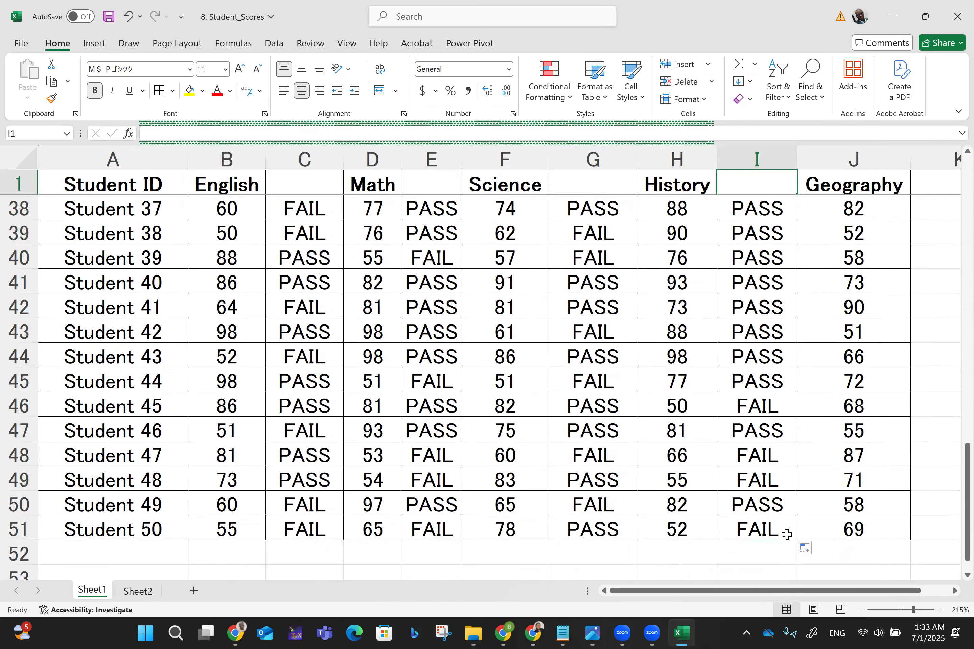
scroll(787, 535, "up", 12)
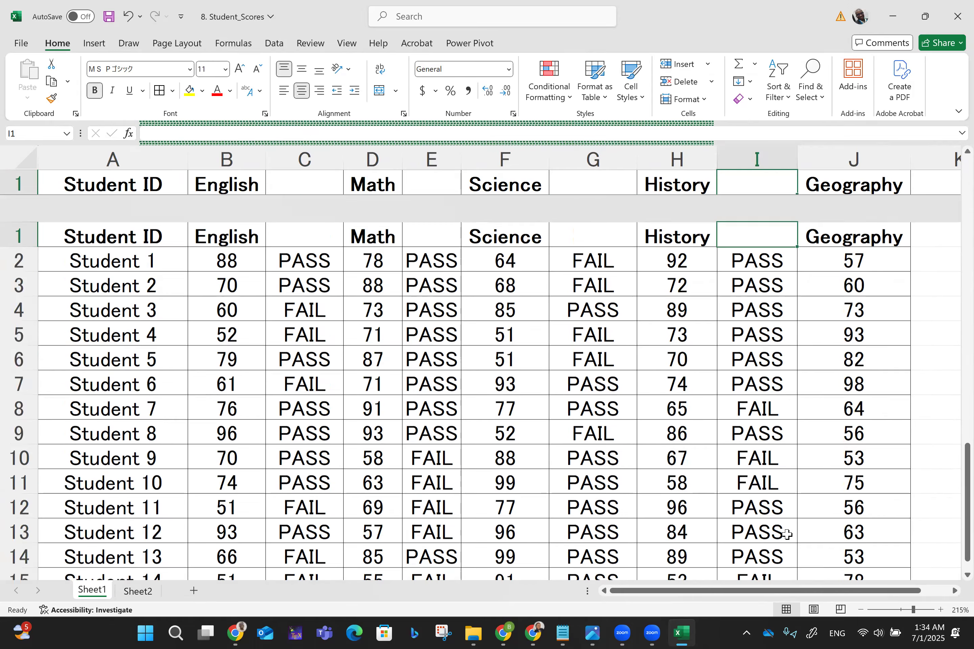
Copy the PASS/FAIL formula from I2 into K2 to grade Student 1's Geography score.
scroll(787, 535, "right", 1)
scroll(787, 534, "right", 5)
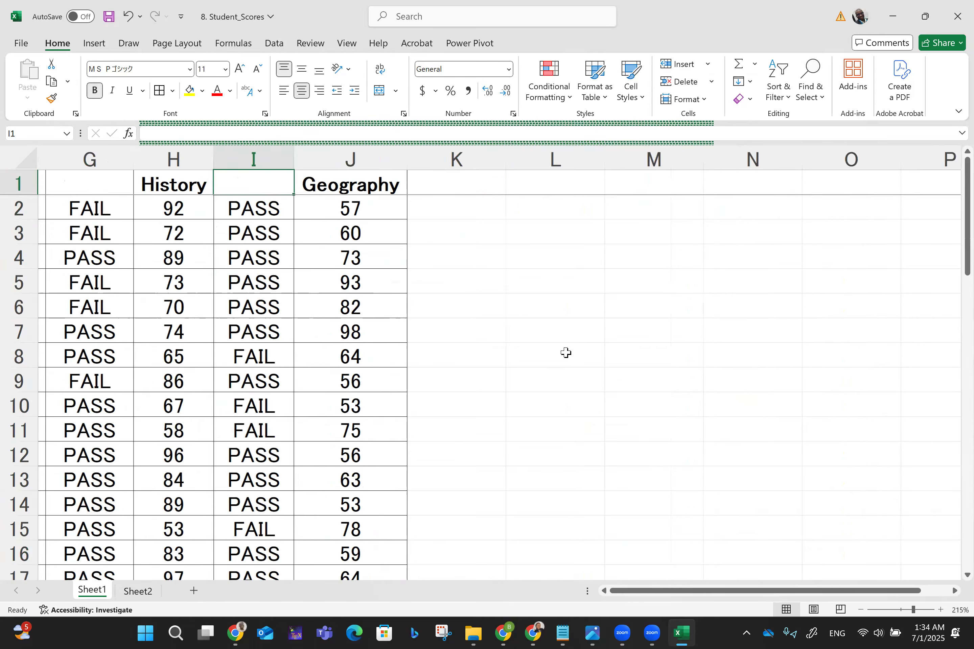
left_click(472, 209)
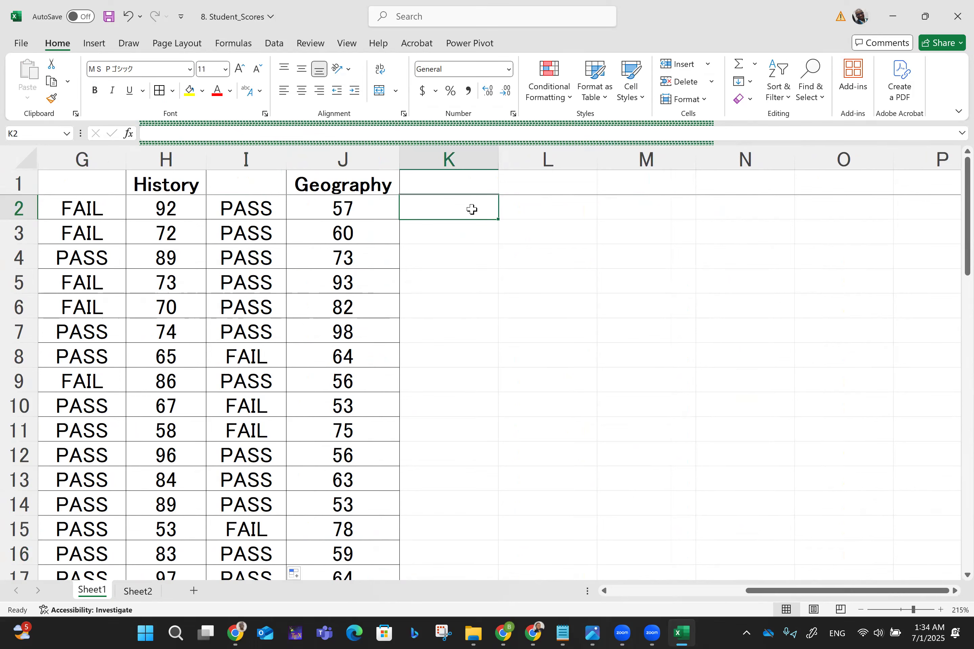
left_click(327, 211)
left_click(235, 208)
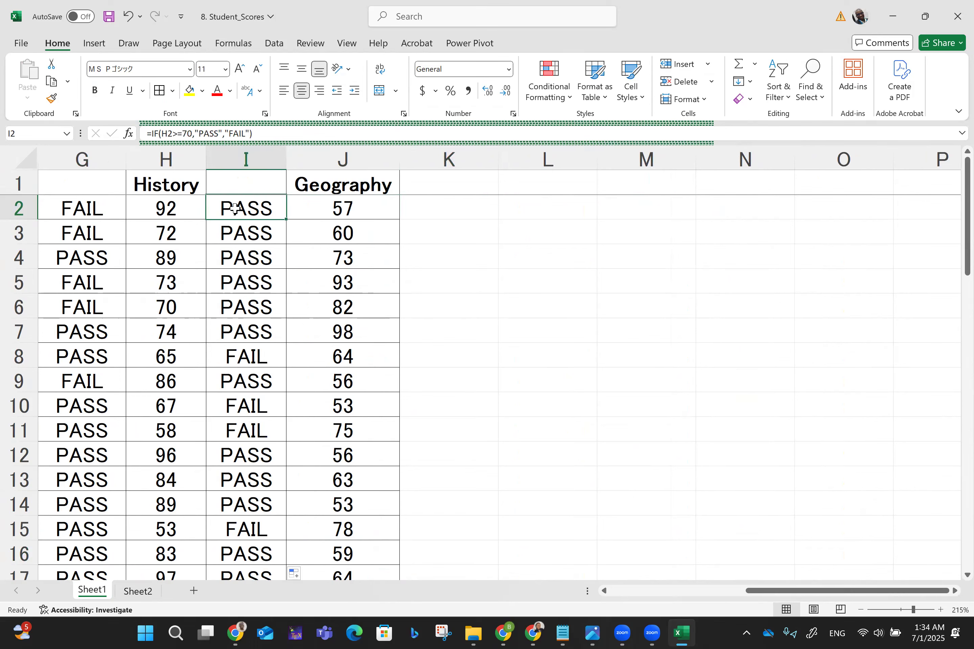
key("ctrl+c")
left_click(423, 208)
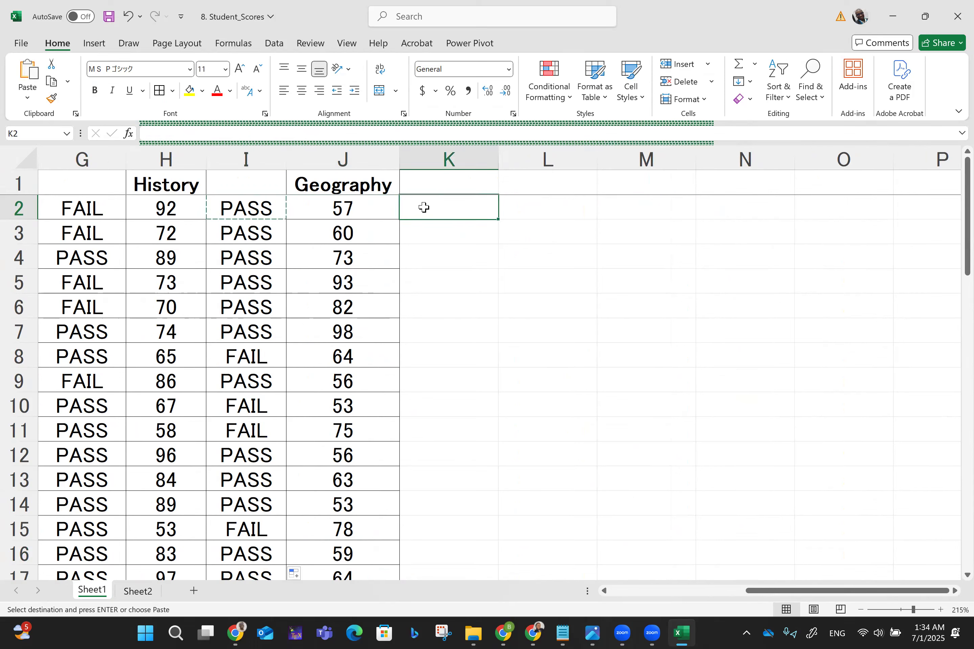
key("ctrl+v")
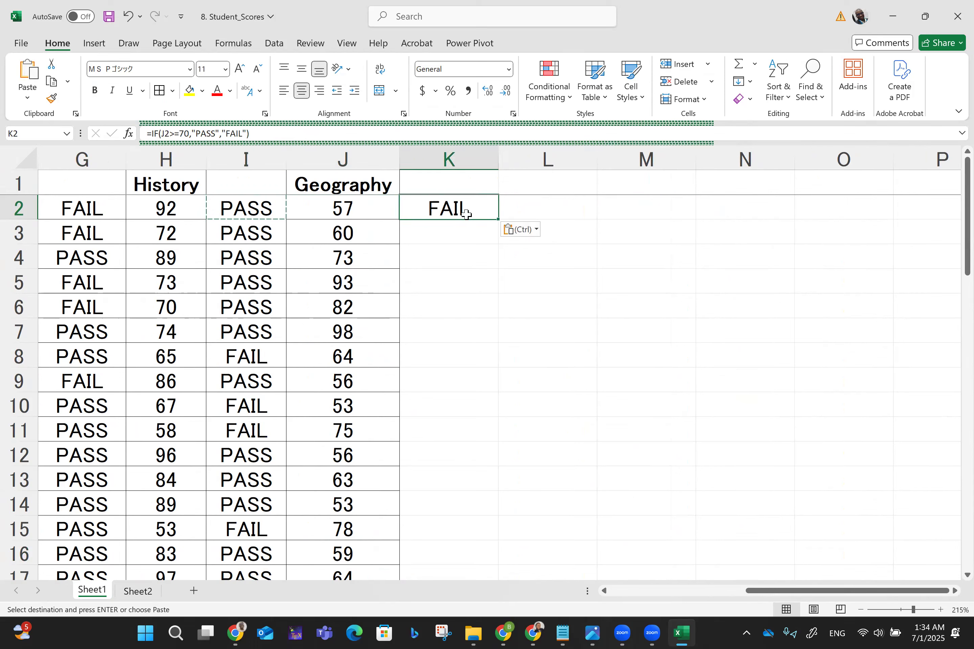
Fill the Geography PASS/FAIL formula from K2 down to K51 and return to the English result in C2.
left_click_drag(498, 219, 469, 532)
key("ctrl+Home")
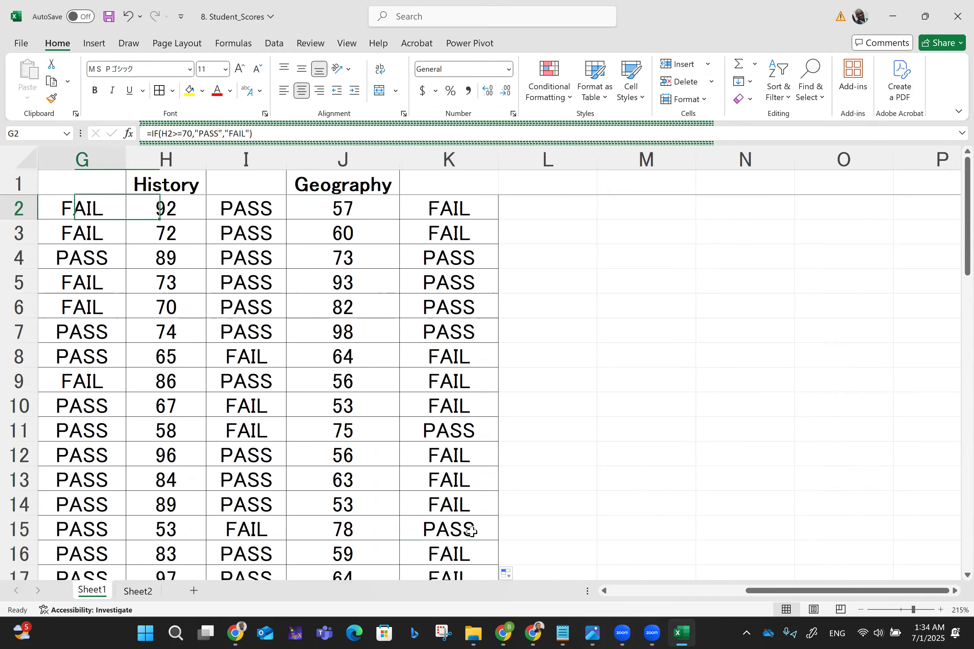
key("Home")
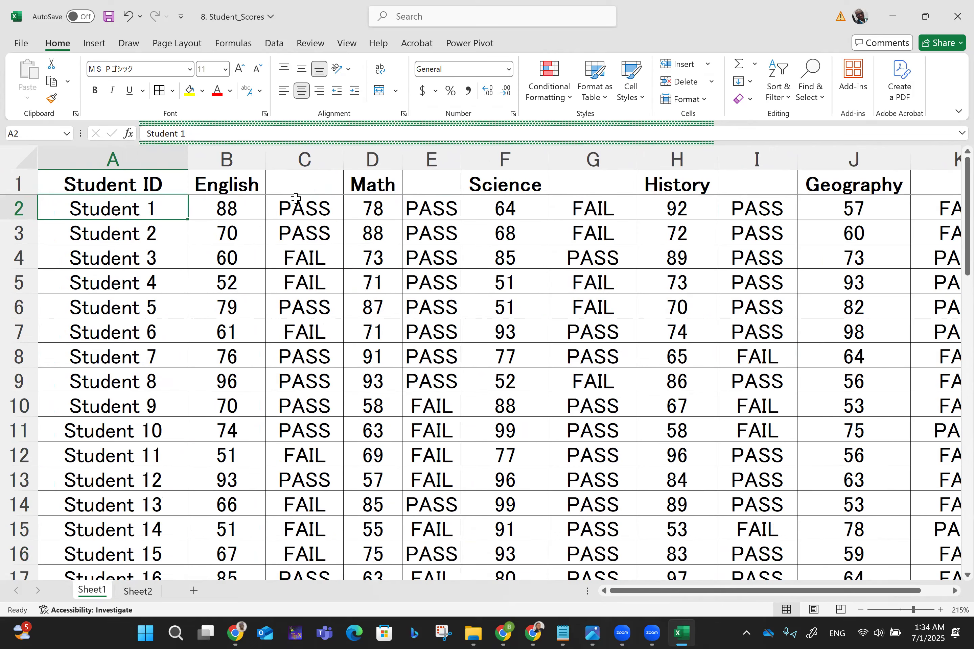
left_click(304, 213)
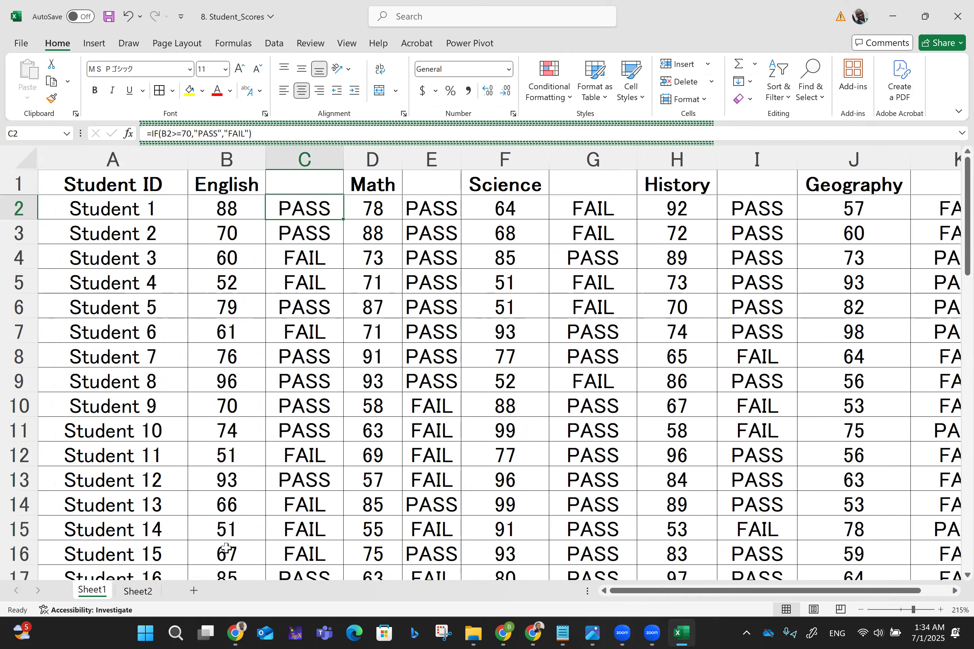
Auto-fit the widths of columns A to F to their contents in the raw scores table on Sheet2.
left_click(138, 591)
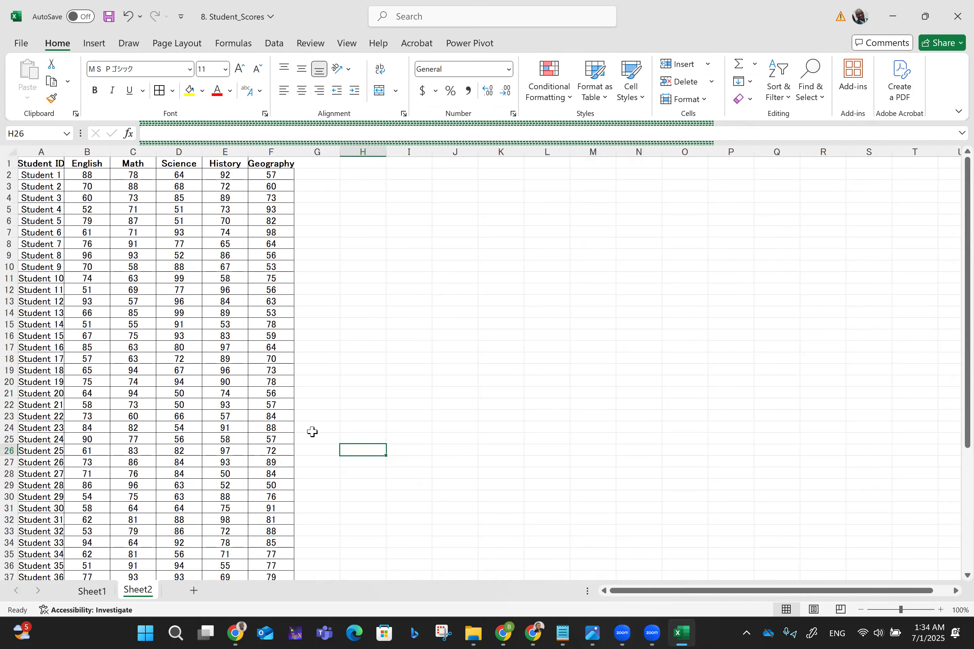
left_click(385, 328)
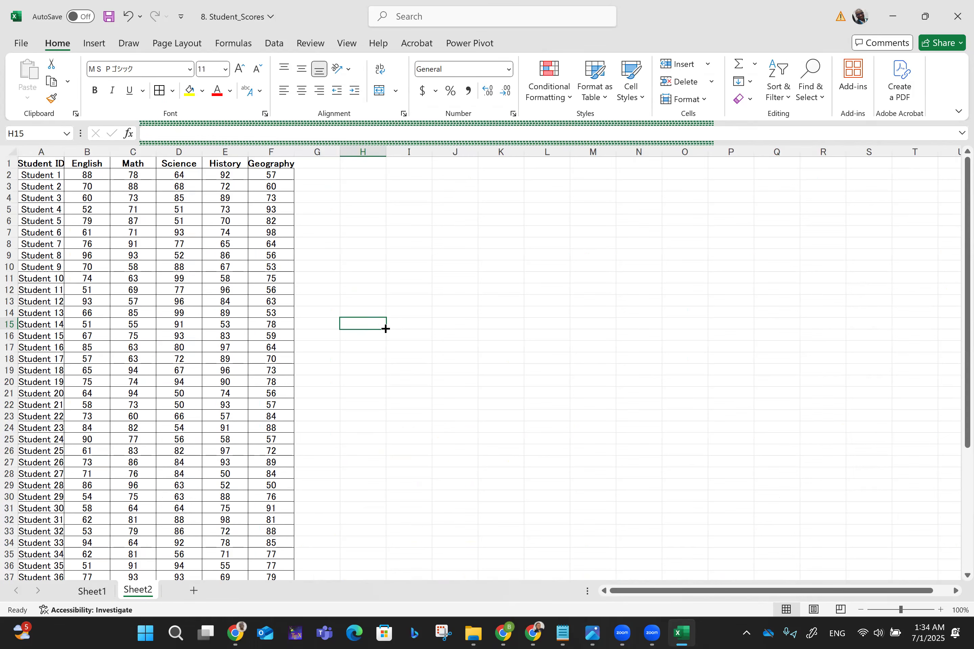
double_click(64, 151)
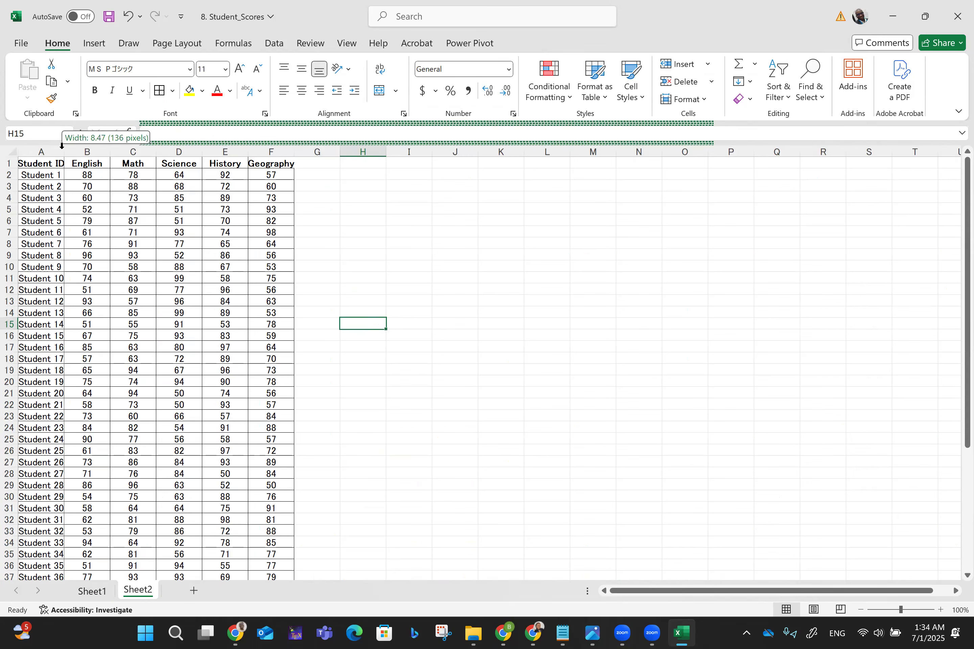
double_click(118, 152)
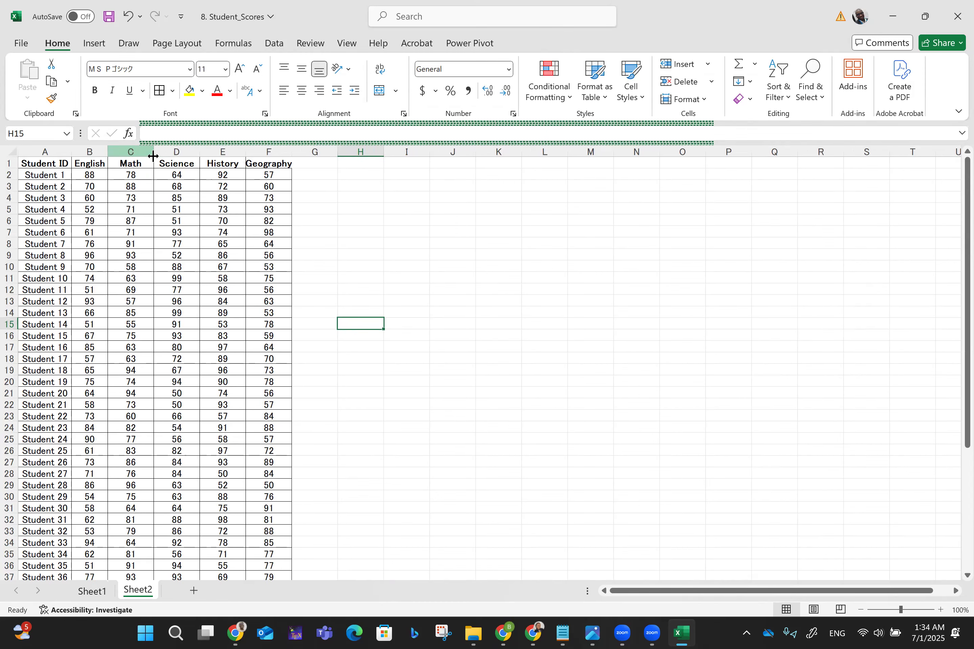
double_click(153, 152)
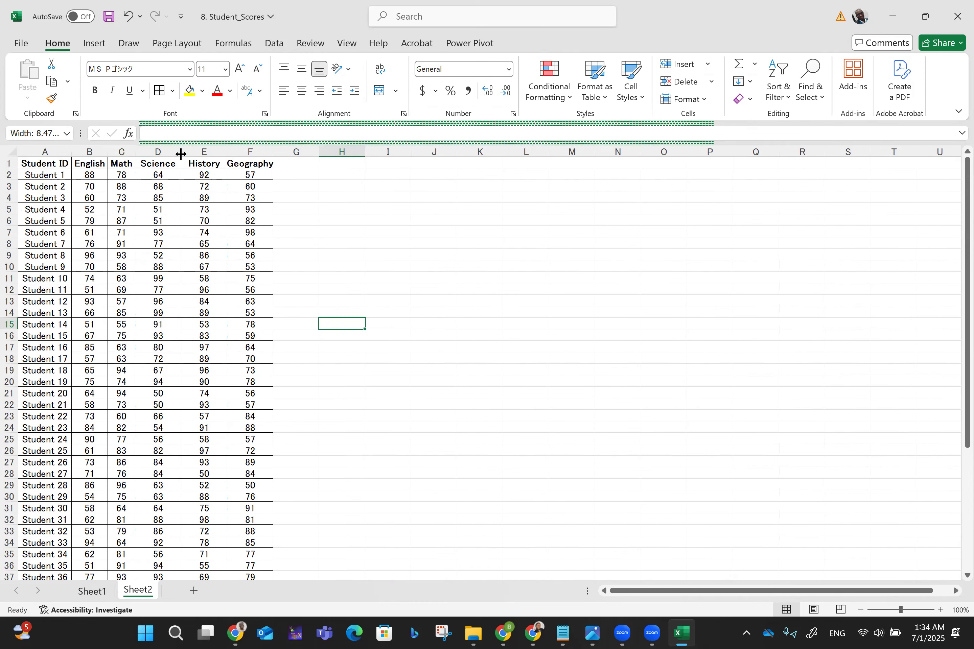
double_click(182, 151)
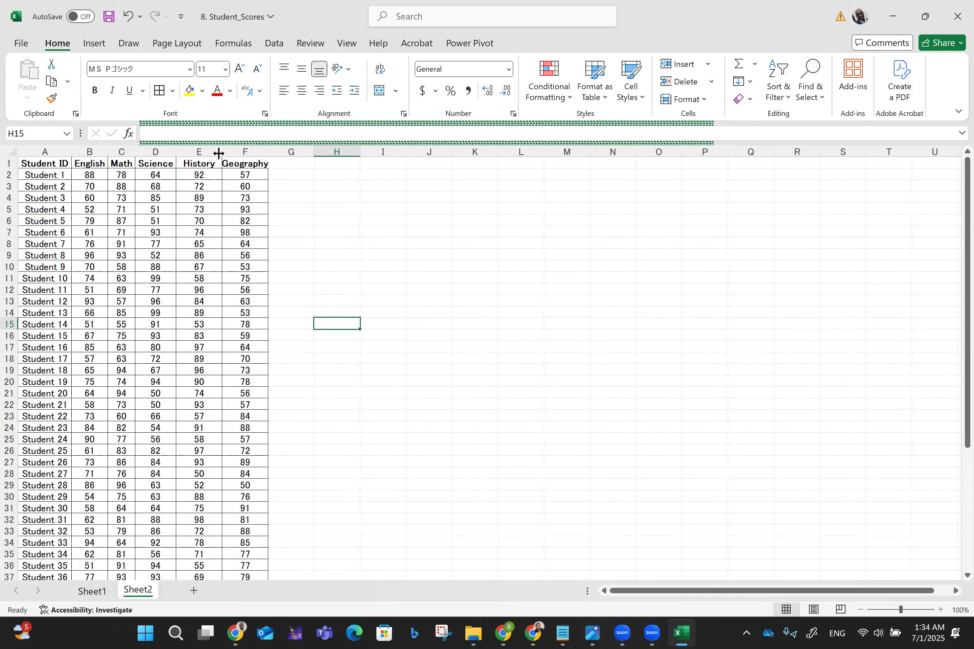
double_click(217, 151)
double_click(260, 152)
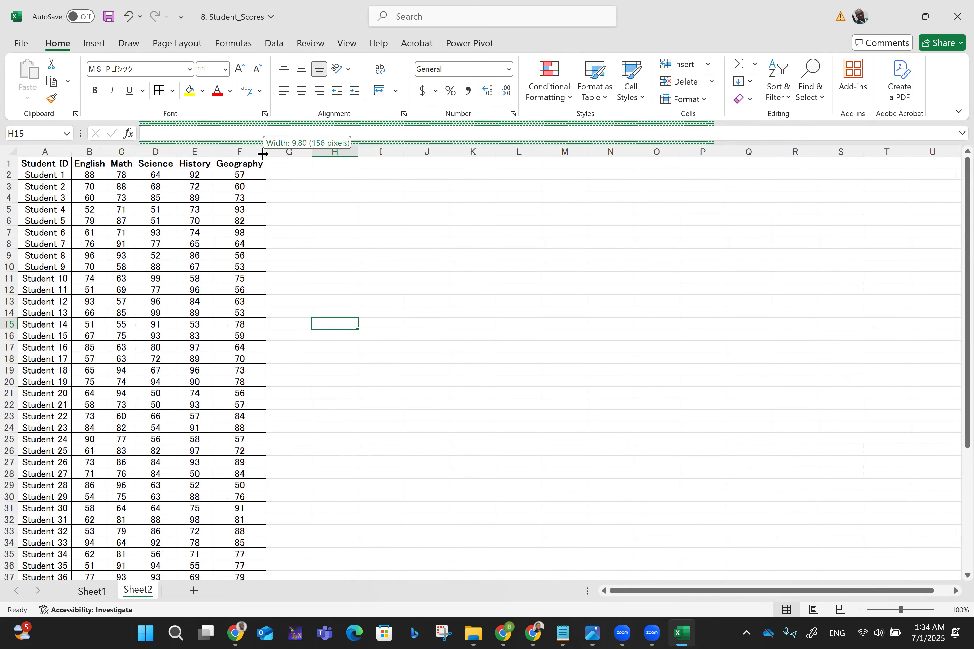
Copy the whole raw scores table, A1 to F51, from Sheet2 into a new worksheet starting at A1.
left_click(39, 164)
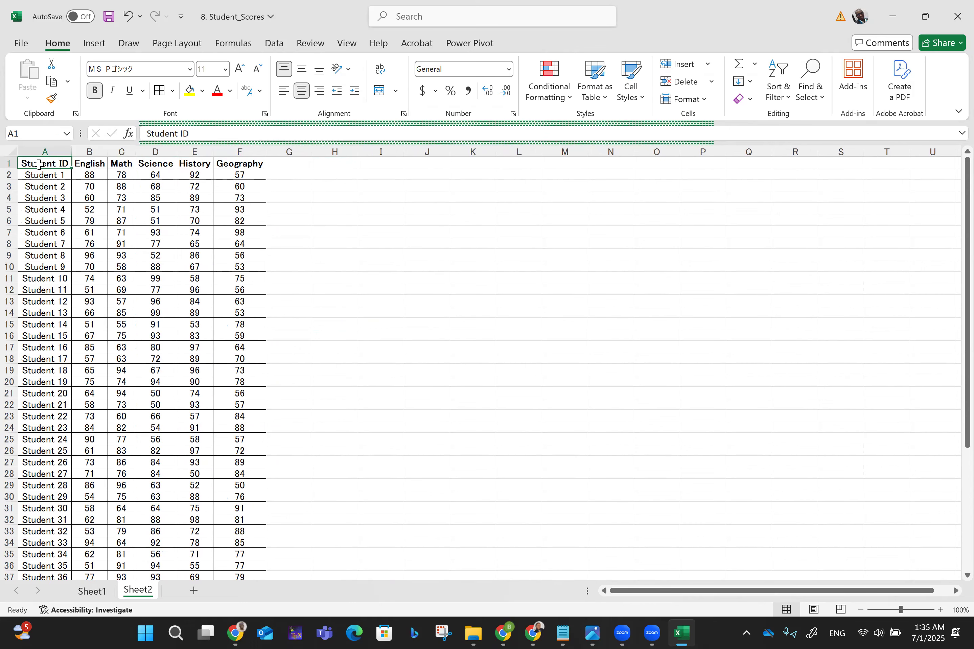
key("ctrl+shift+End")
key("ctrl+c")
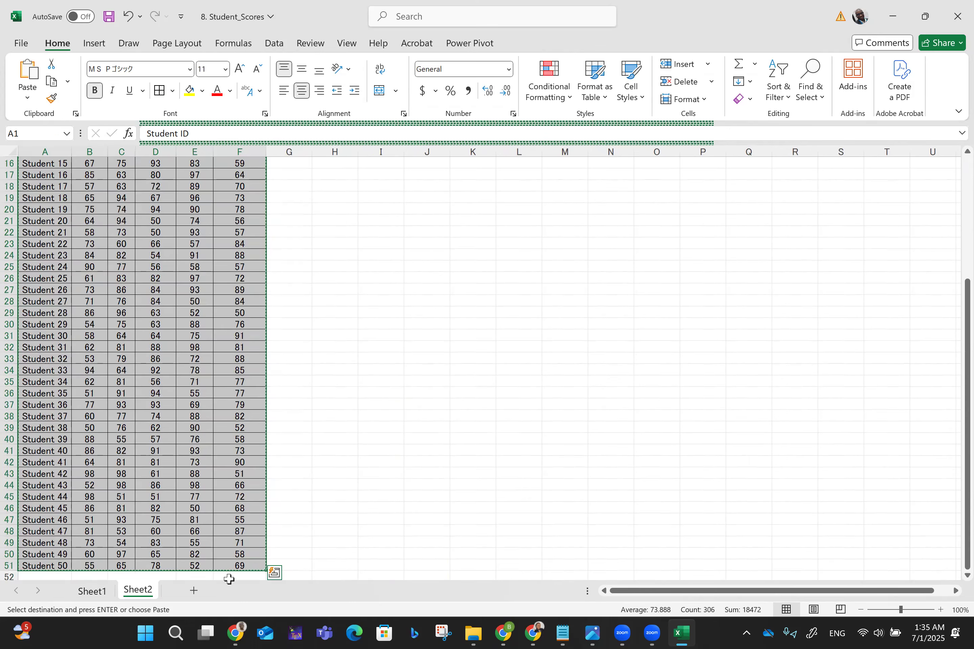
left_click(194, 591)
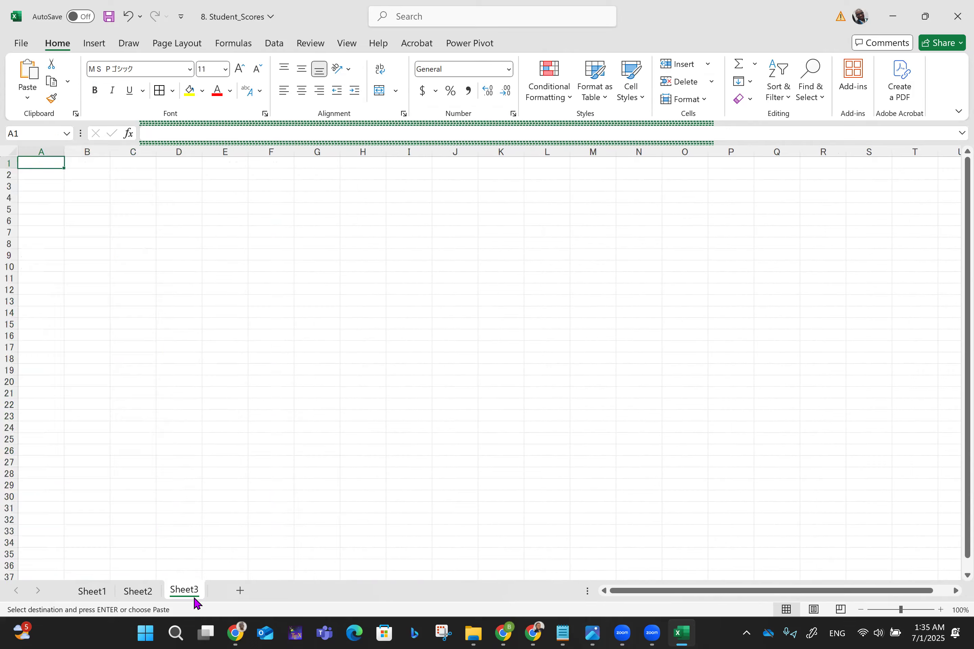
key("ctrl+v")
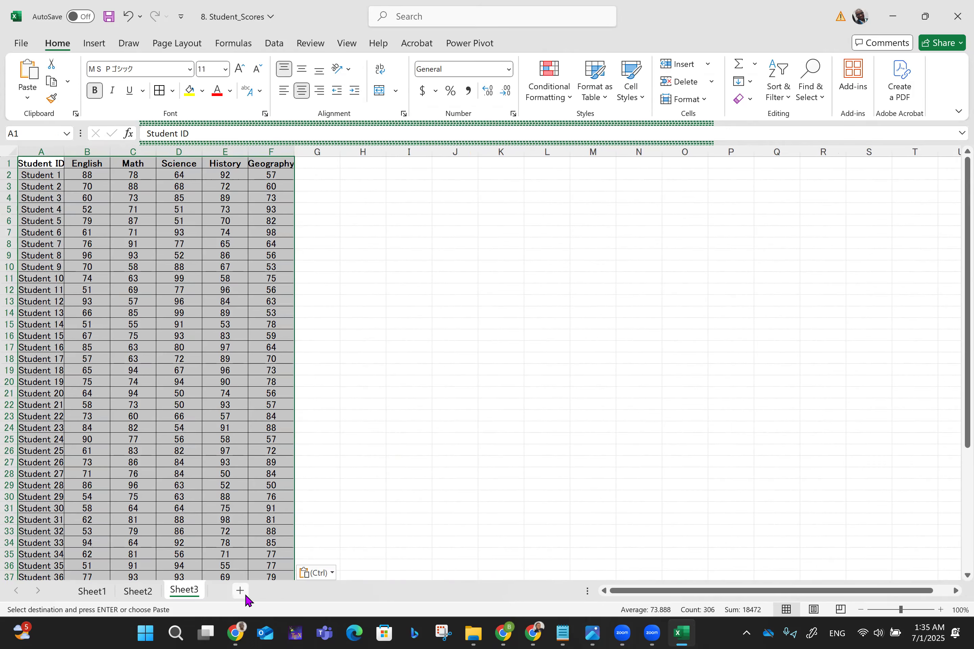
Add another new worksheet and paste the same raw scores table into it at A1.
left_click(243, 593)
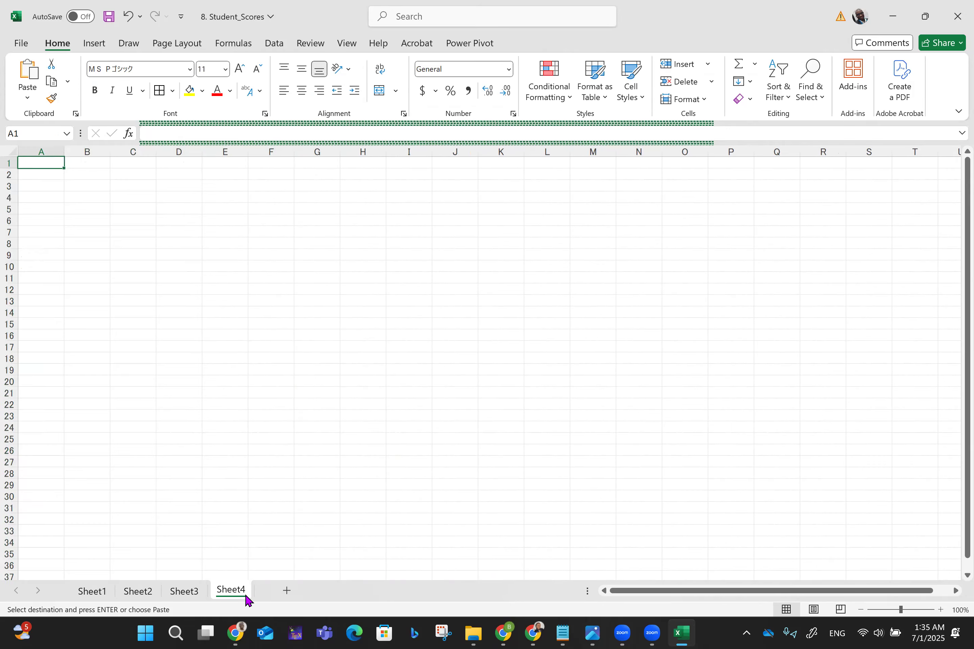
key("ctrl+v")
left_click_drag(348, 529, 147, 554)
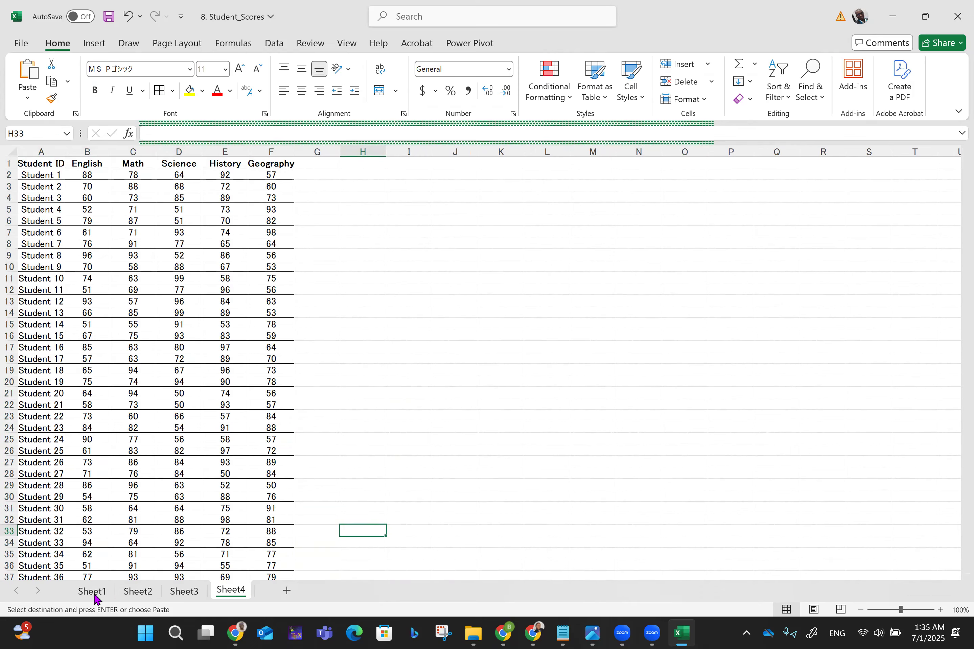
Rename Sheet1, which holds the PASS/FAIL results, as IF and switch to Sheet2.
right_click(94, 599)
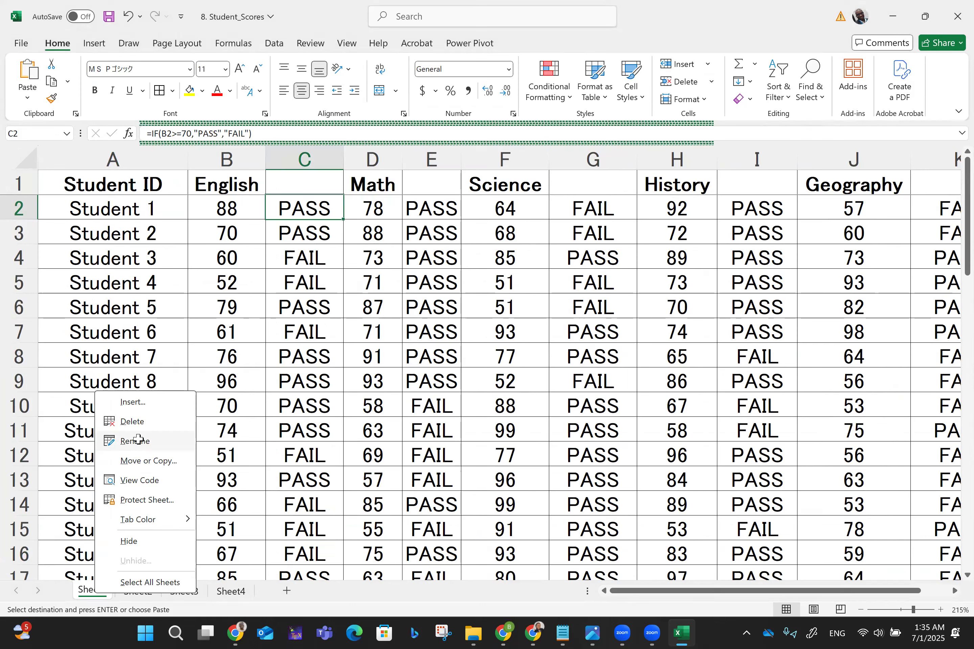
left_click(139, 440)
type("IF")
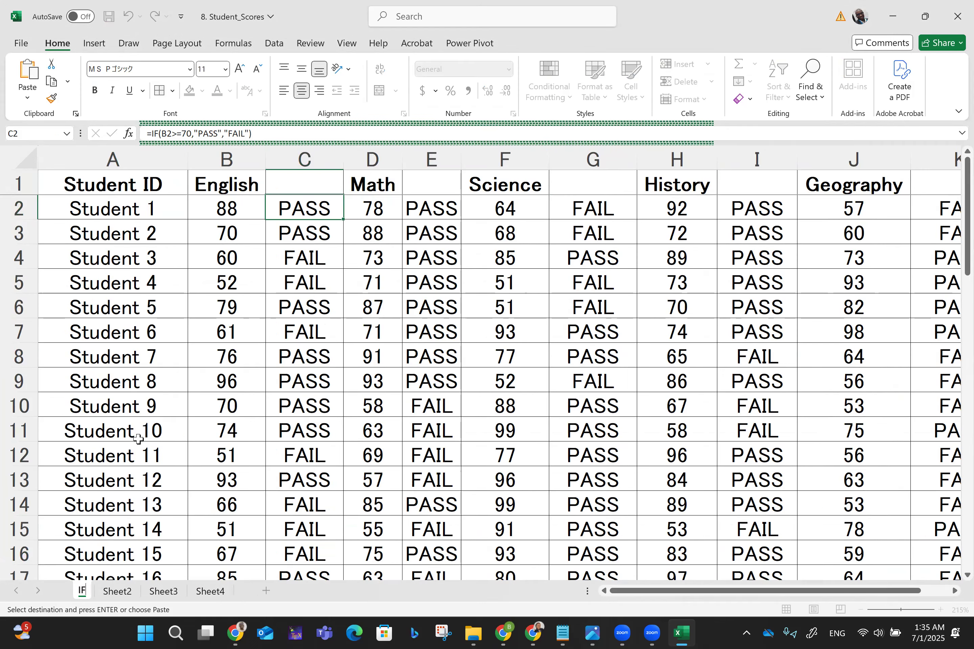
left_click(119, 595)
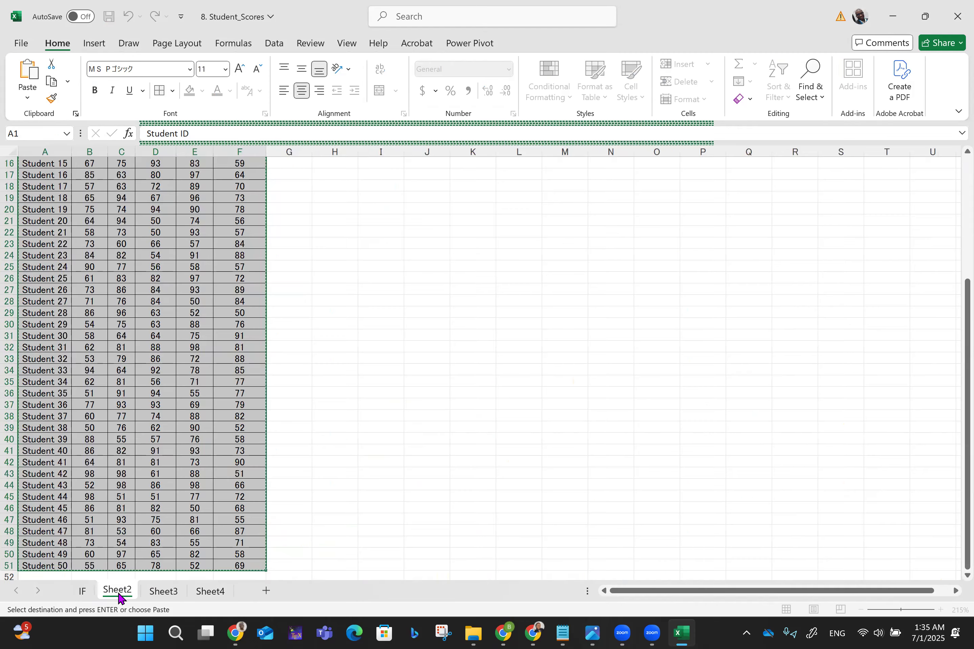
Rename Sheet2 as AND and Sheet3 as OR.
right_click(119, 595)
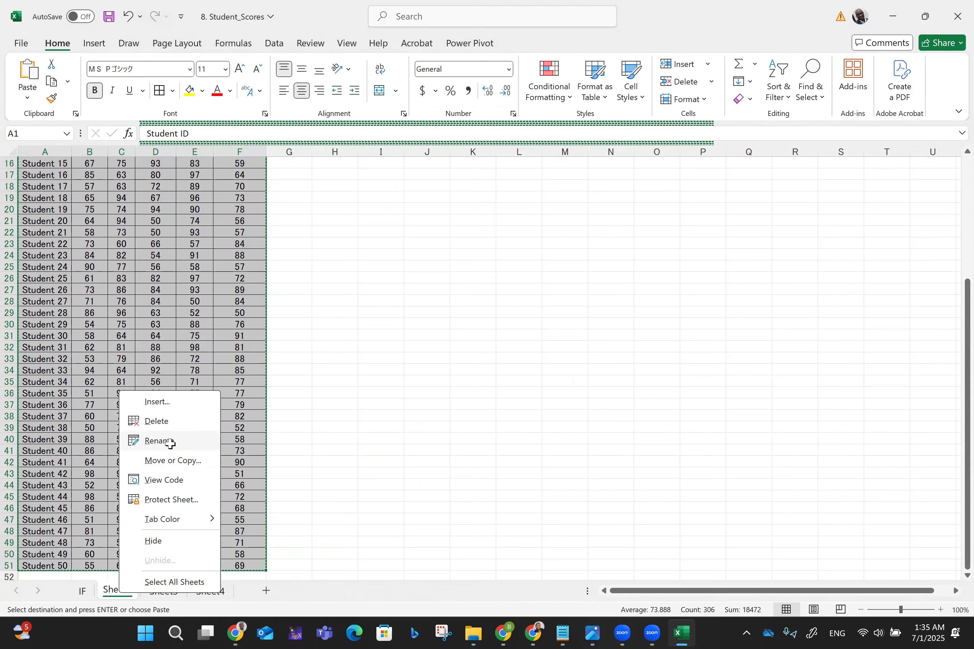
left_click(168, 444)
type("AND")
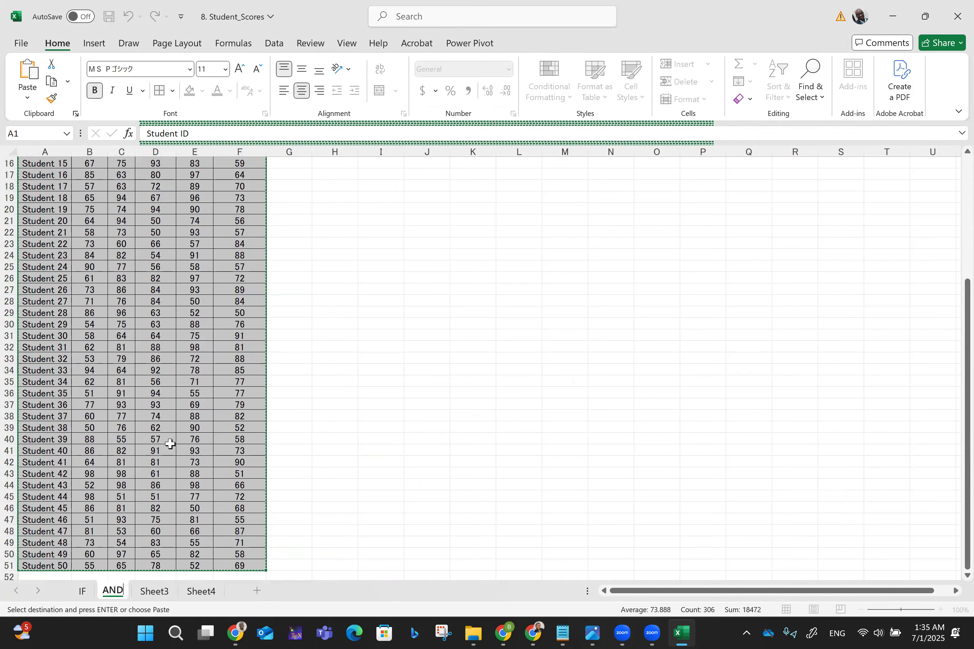
left_click(424, 458)
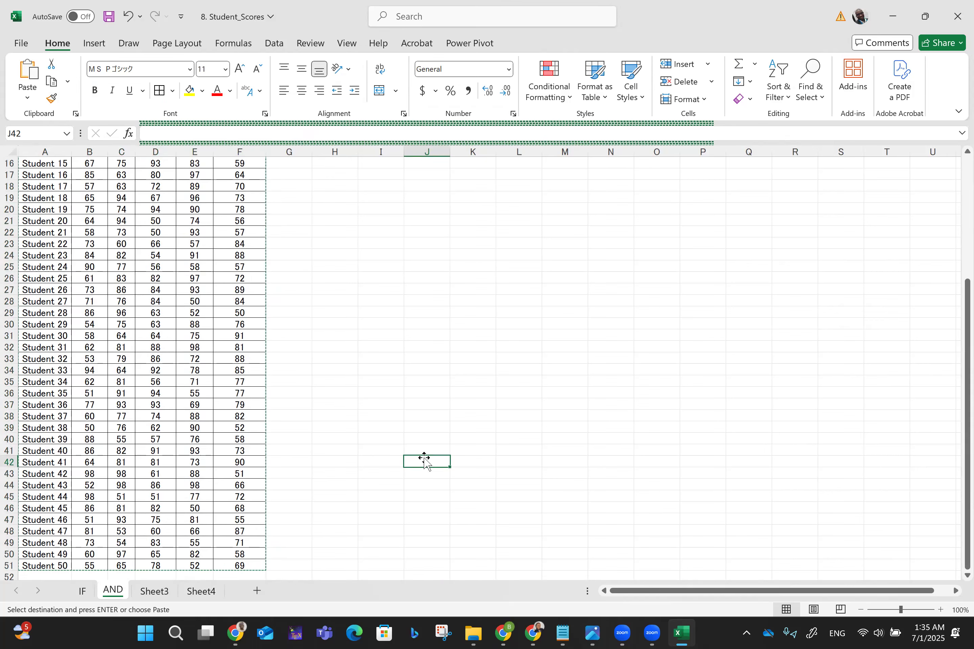
right_click(158, 592)
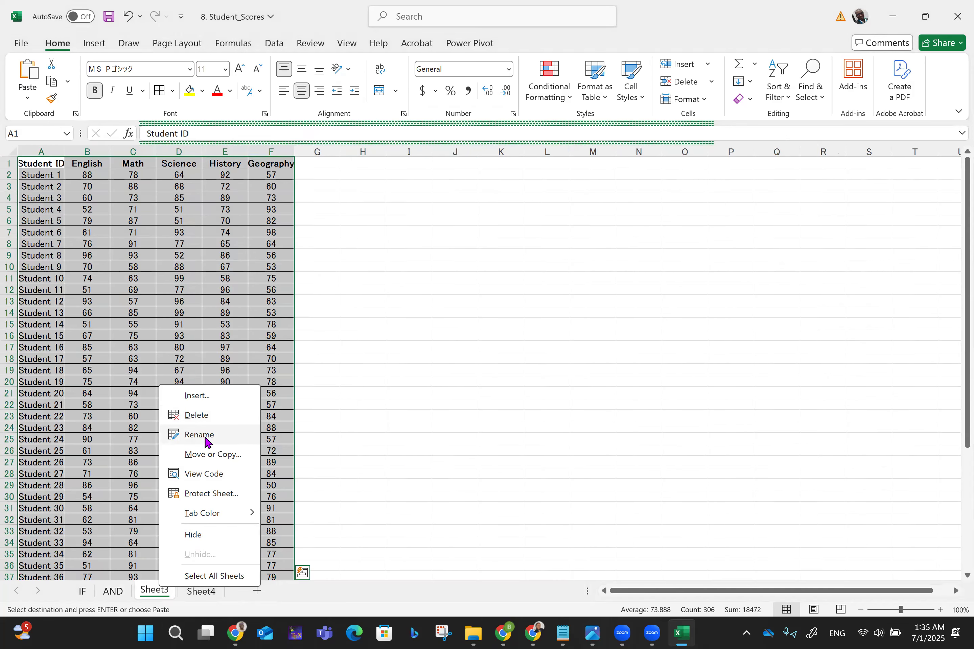
left_click(199, 435)
type("OR")
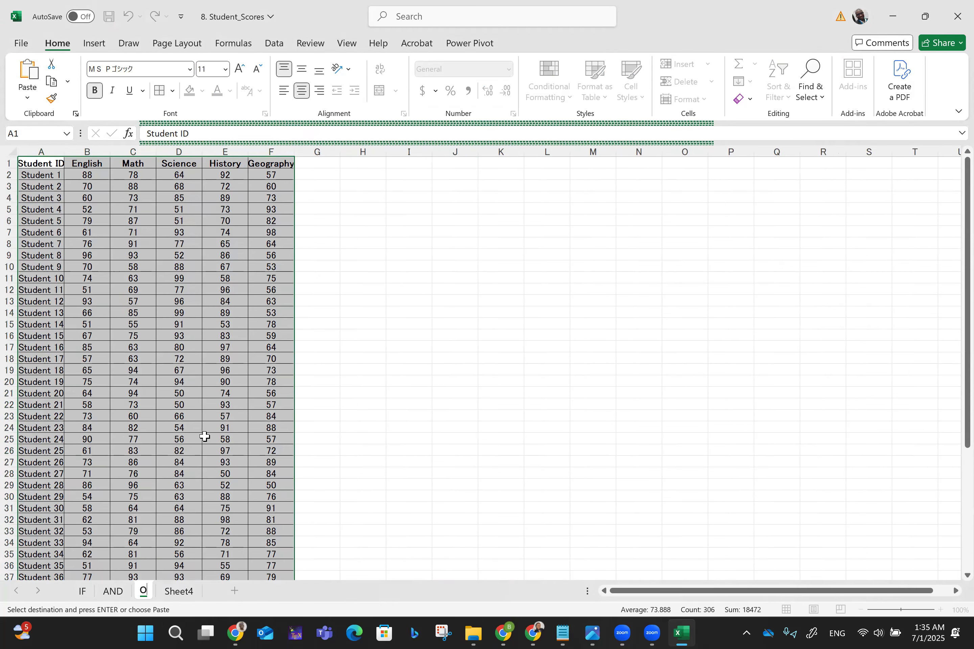
Rename Sheet4 as NOT.
left_click(186, 592)
right_click(187, 591)
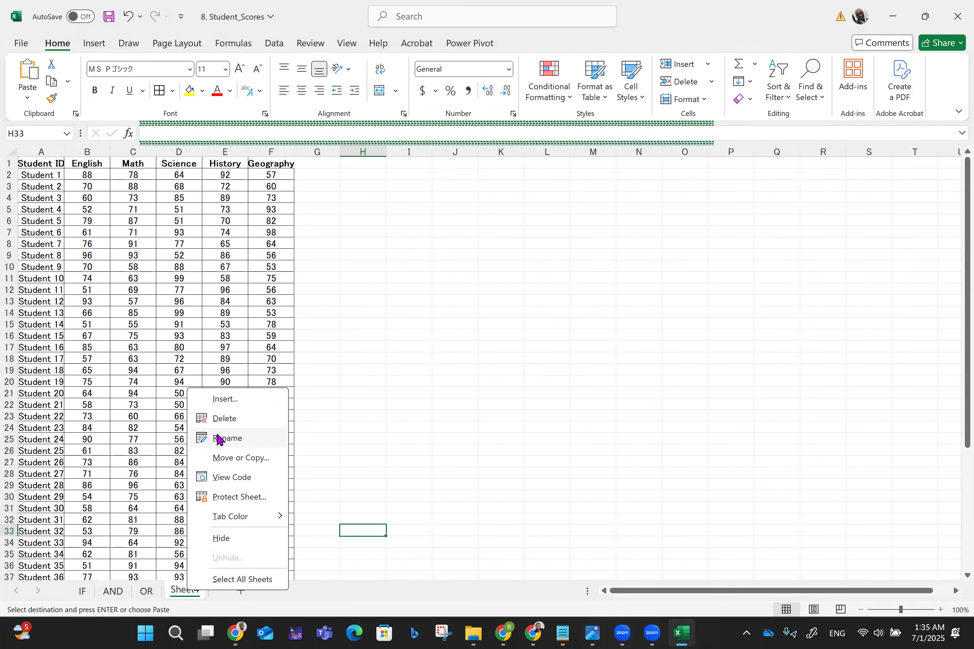
left_click(216, 435)
type("NOT")
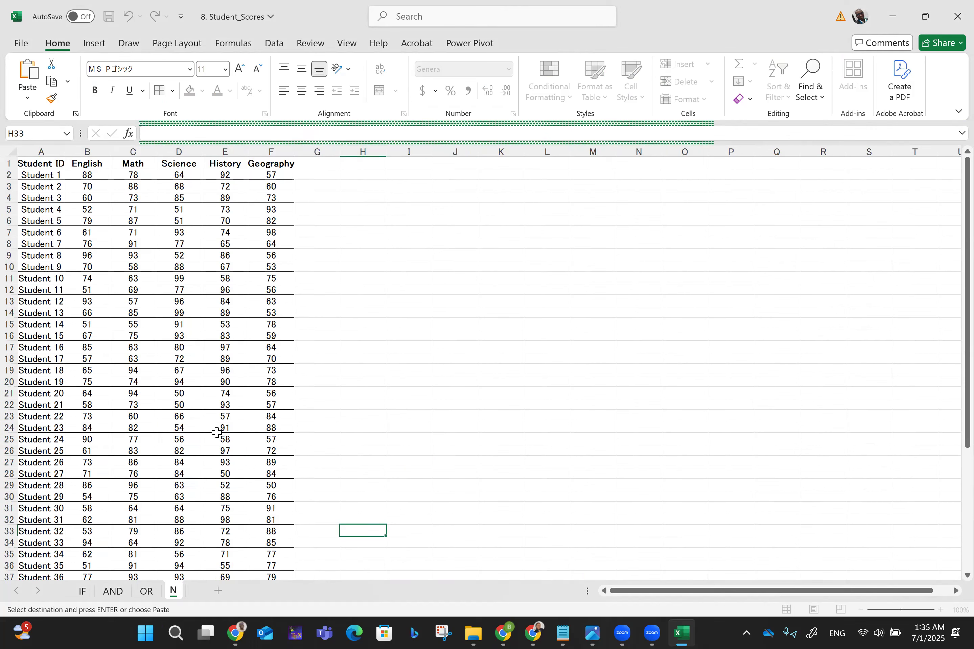
key("Return")
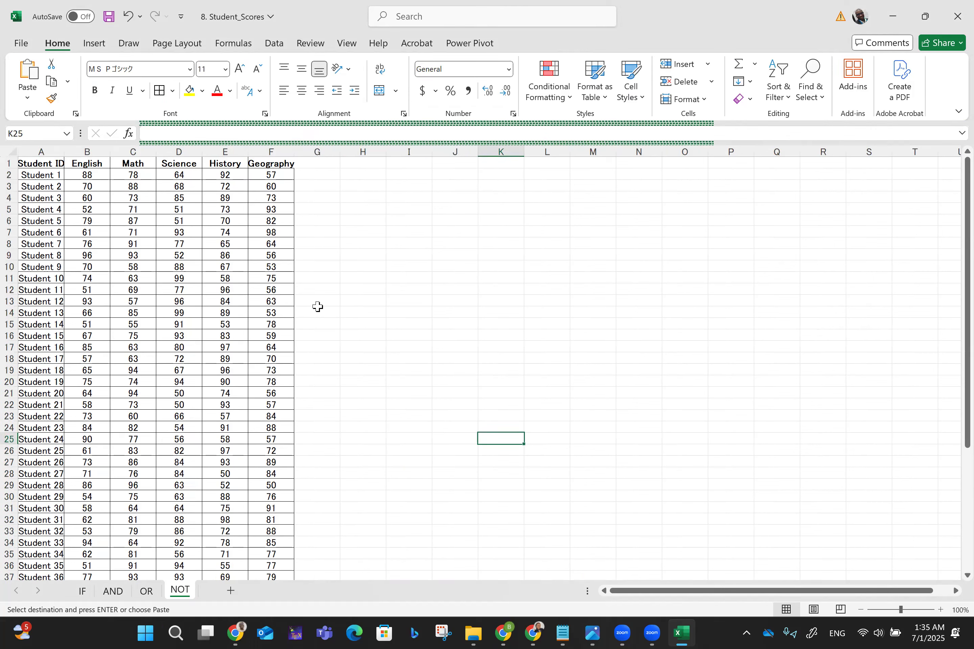
Copy the whole scores table from the NOT sheet into a new worksheet starting at A1.
left_click(317, 163)
left_click(37, 163)
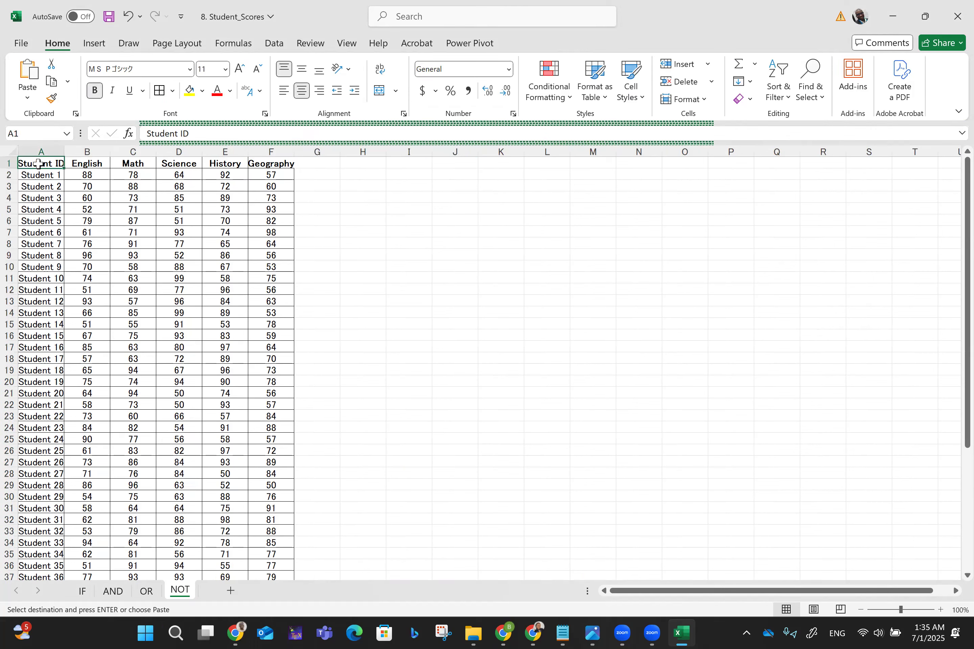
key("ctrl+shift+Right")
key("ctrl+shift+Down")
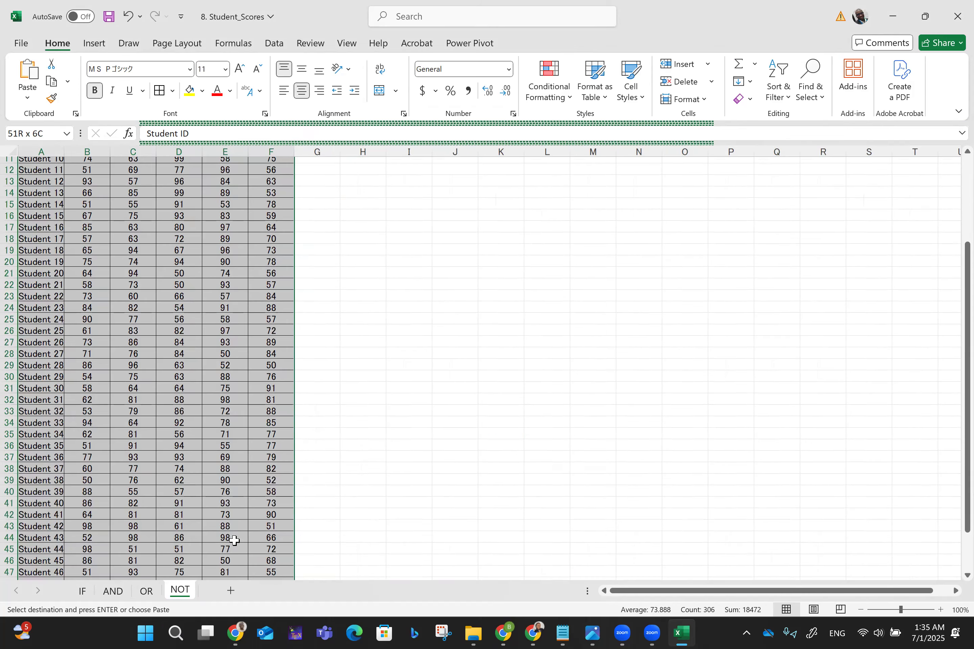
key("ctrl+c")
left_click(233, 597)
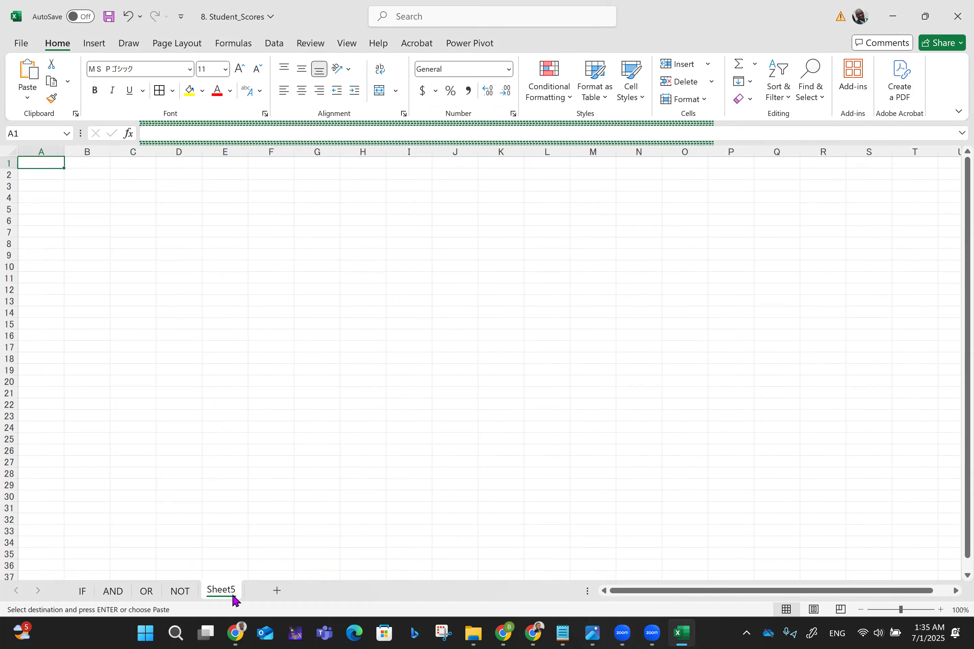
key("ctrl+v")
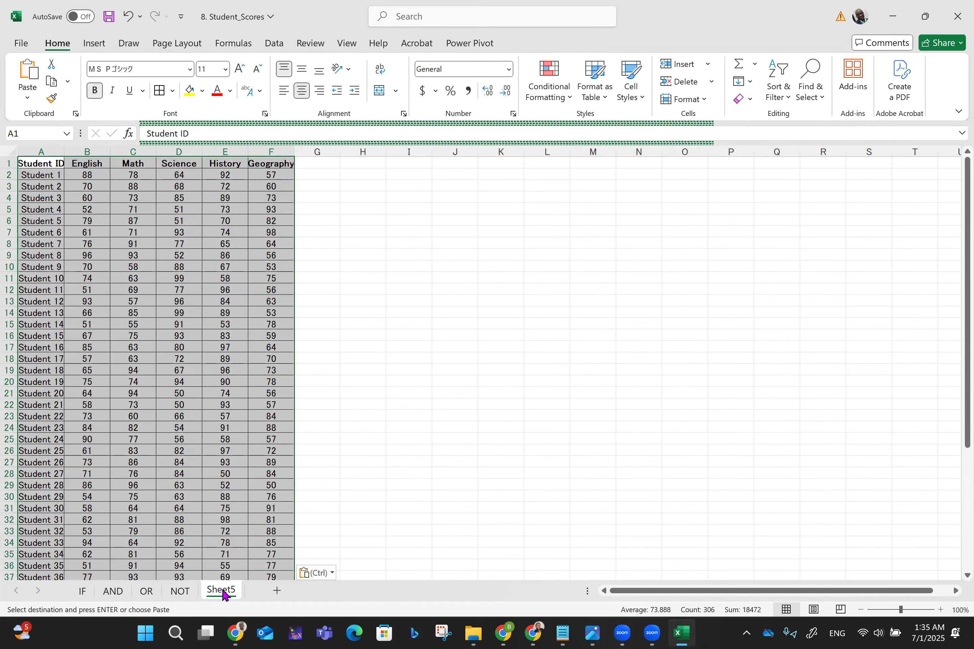
Rename the newly added Sheet5 as Report Sheet.
right_click(222, 595)
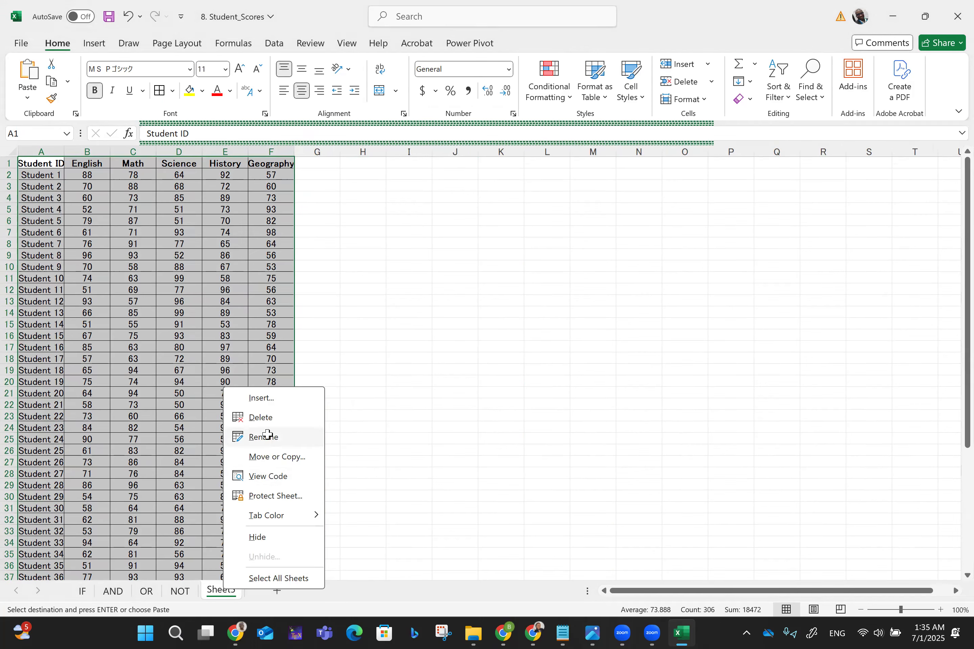
left_click(267, 435)
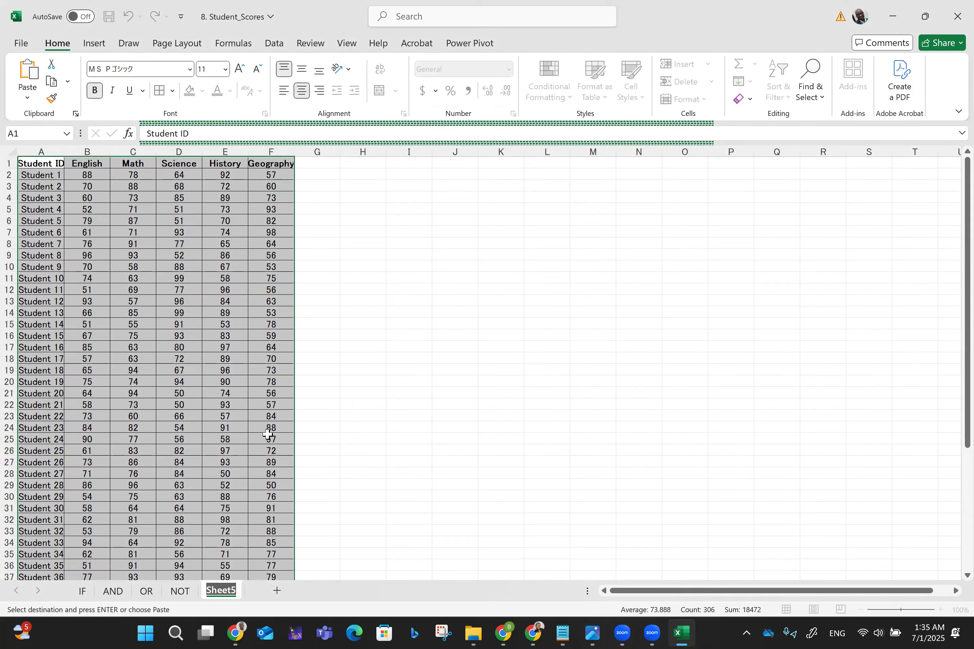
type("r")
key("BackSpace")
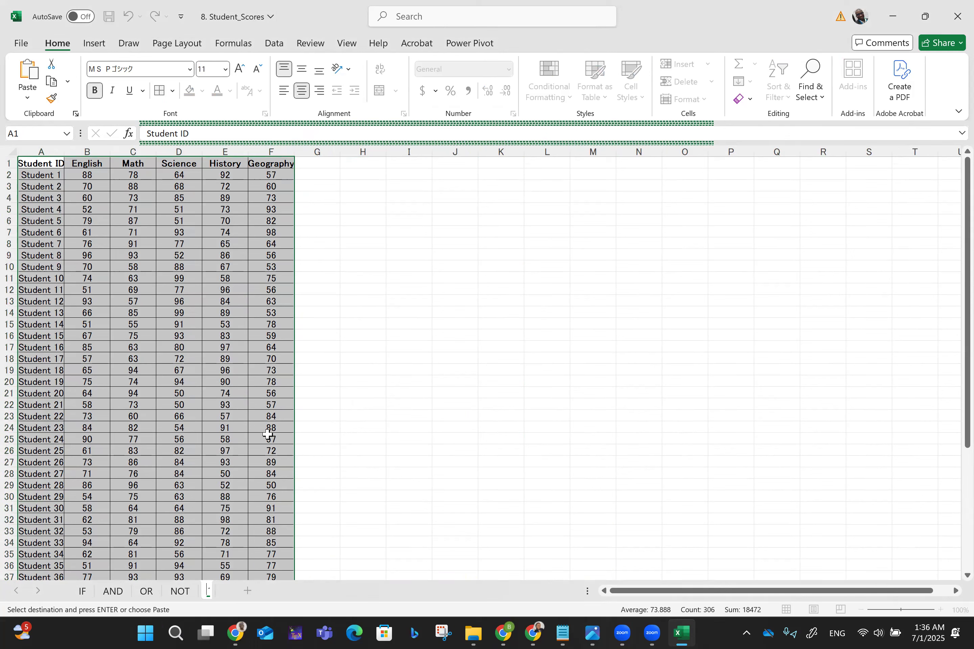
type("Report Sheet")
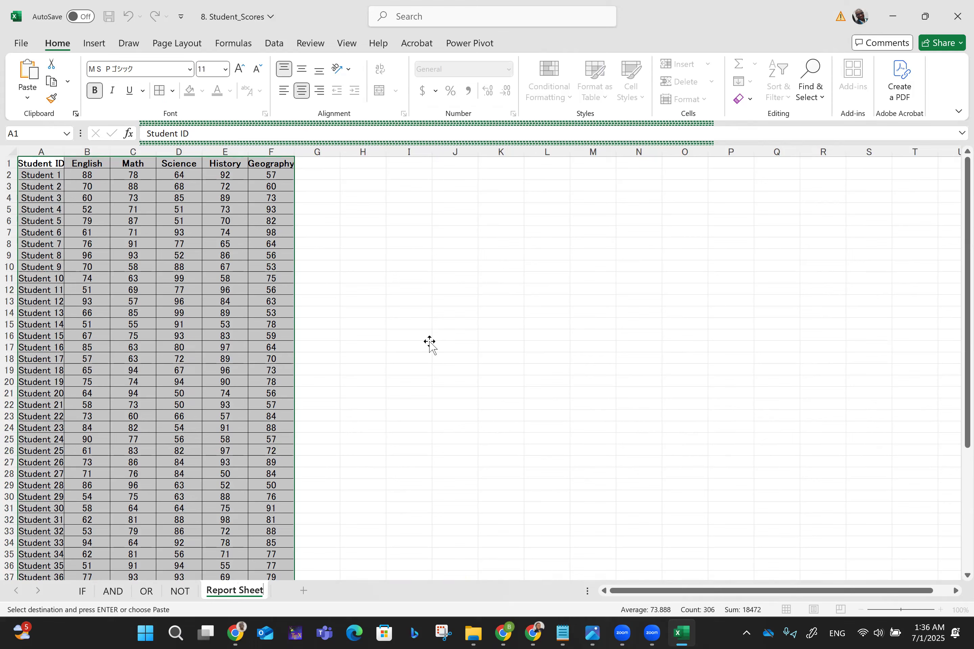
left_click(430, 342)
key("Up")
key("Up")
key("Up")
key("Up")
key("Up")
key("Up")
key("Up")
key("Up")
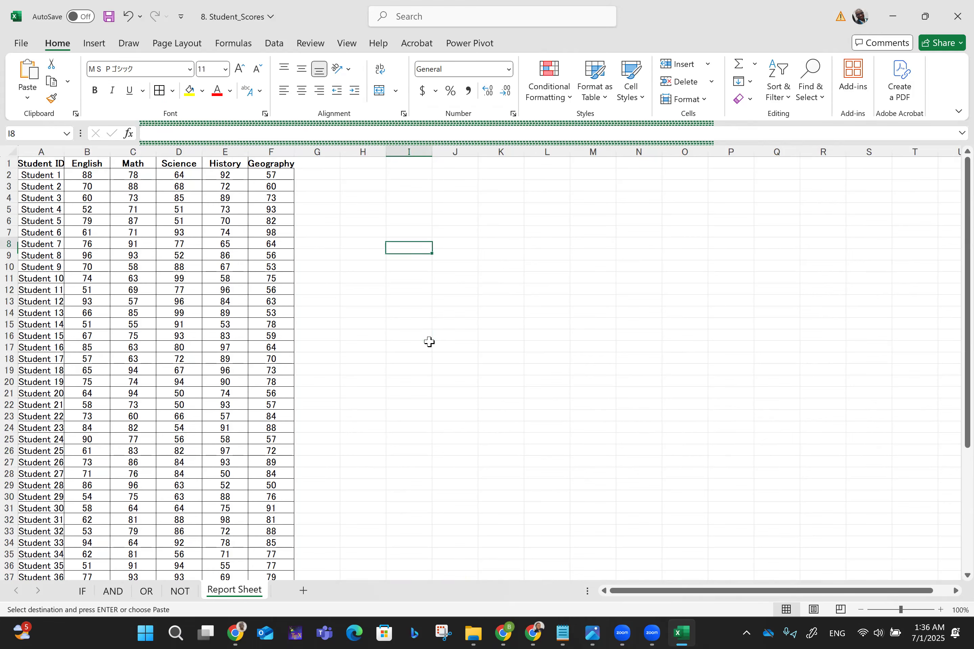
key("Up")
key("Up")
key("Up")
key("Up")
key("Up")
key("Up")
key("Up")
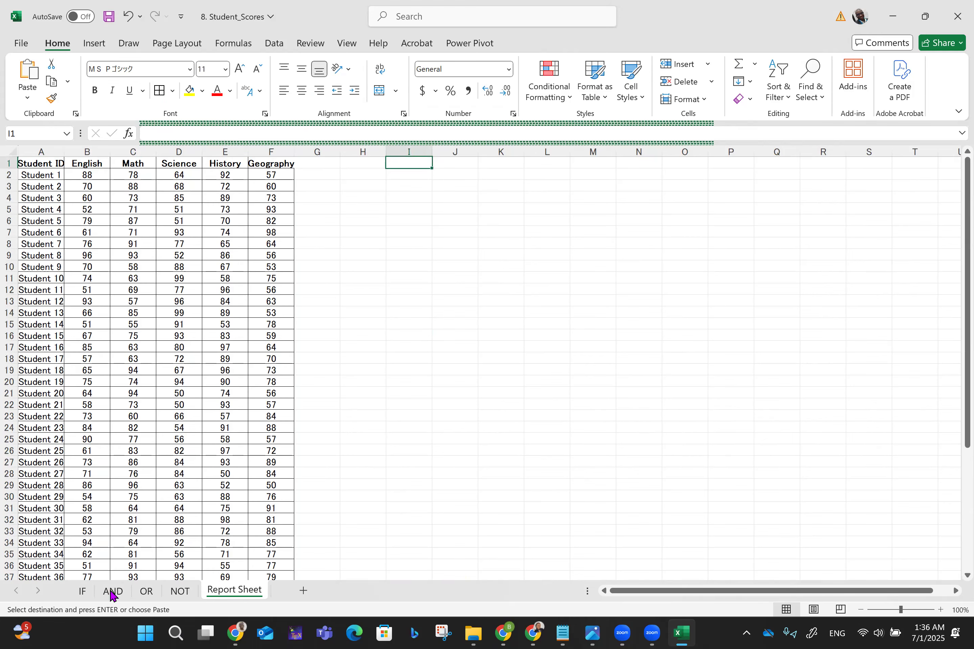
Switch to the AND sheet and examine the students' scores from English through Geography, starting with Student 1's row.
left_click(112, 592)
scroll(113, 591, "up", 5)
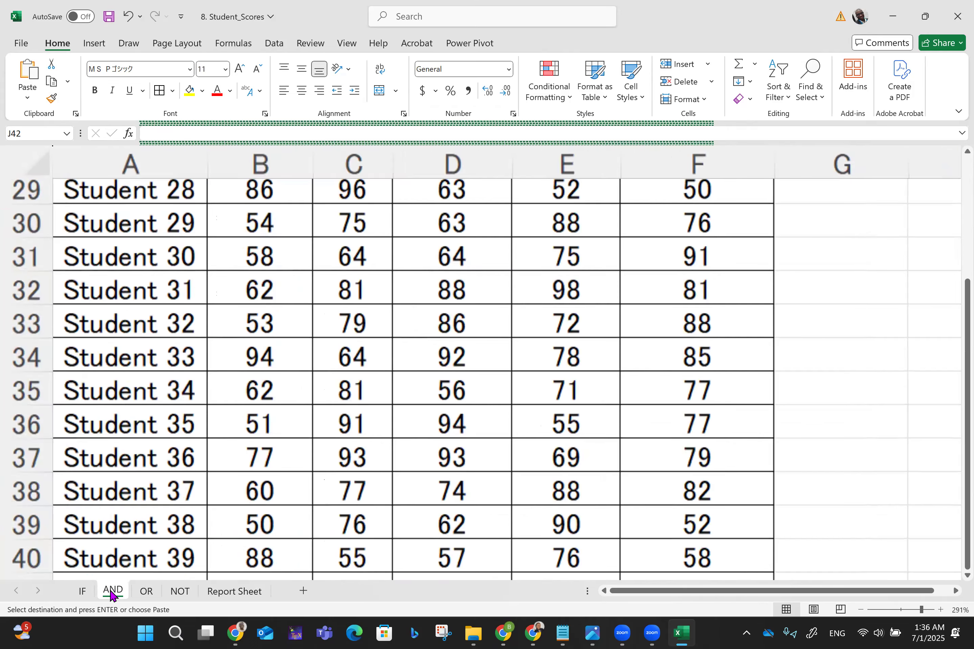
scroll(113, 594, "up", 5)
scroll(112, 594, "up", 5)
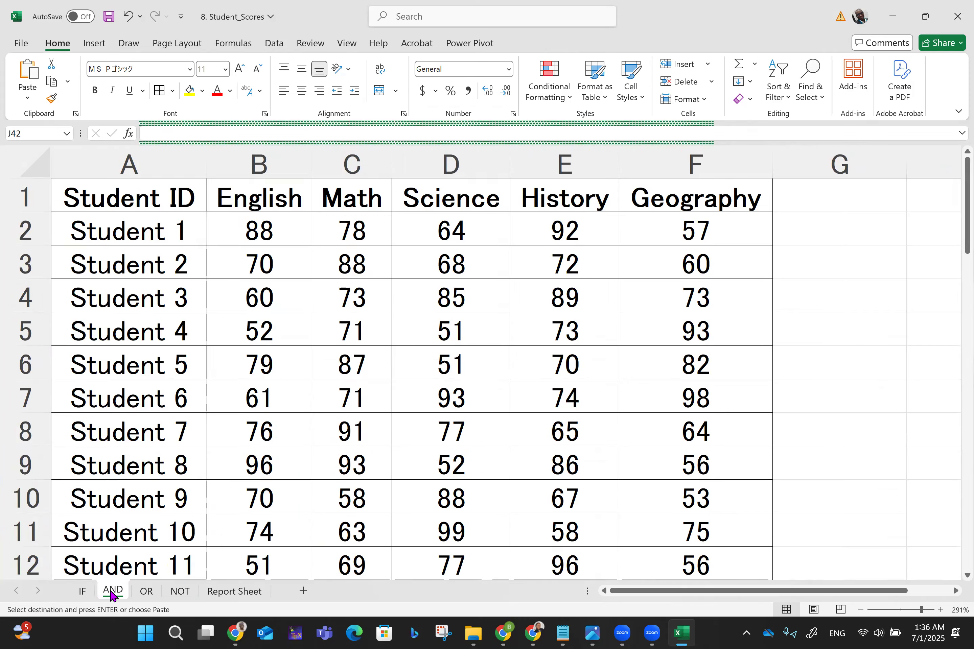
scroll(112, 594, "down", 2)
scroll(112, 594, "up", 2)
scroll(147, 319, "down", 3)
scroll(147, 320, "down", 9)
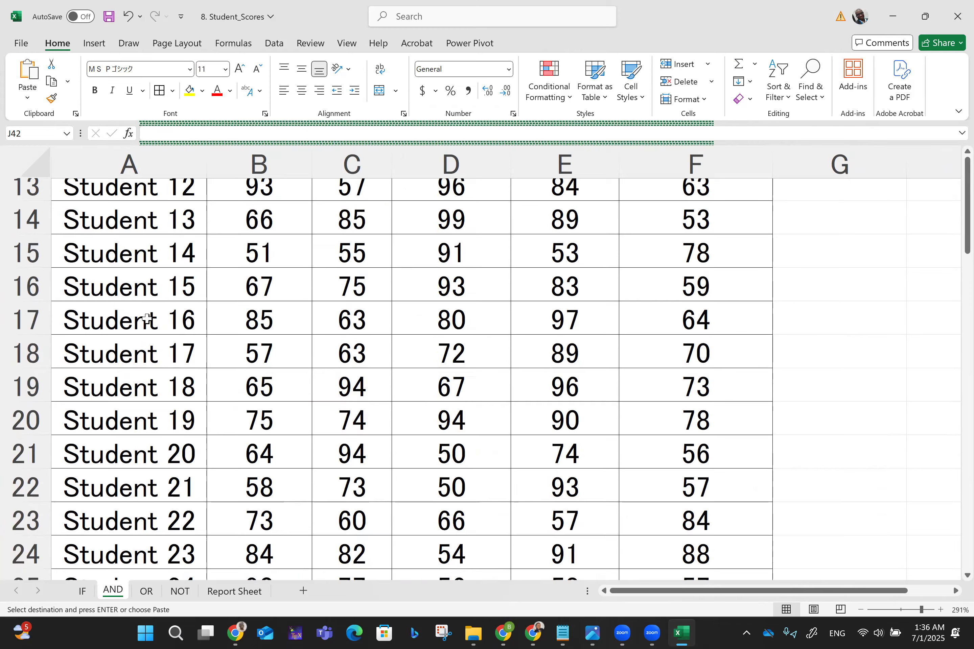
scroll(147, 318, "up", 1)
scroll(147, 319, "up", 11)
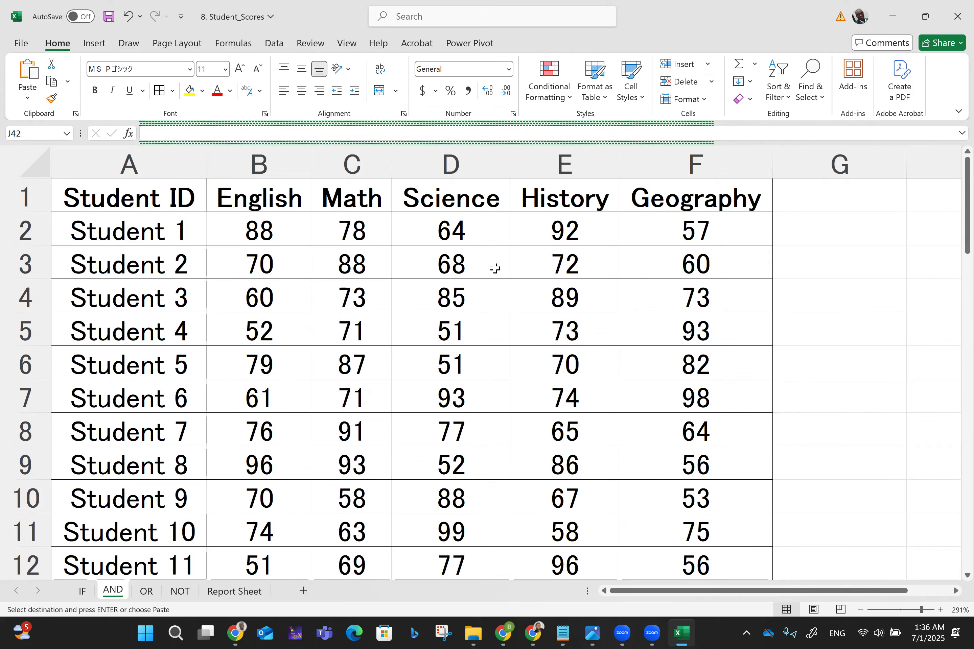
left_click(265, 225)
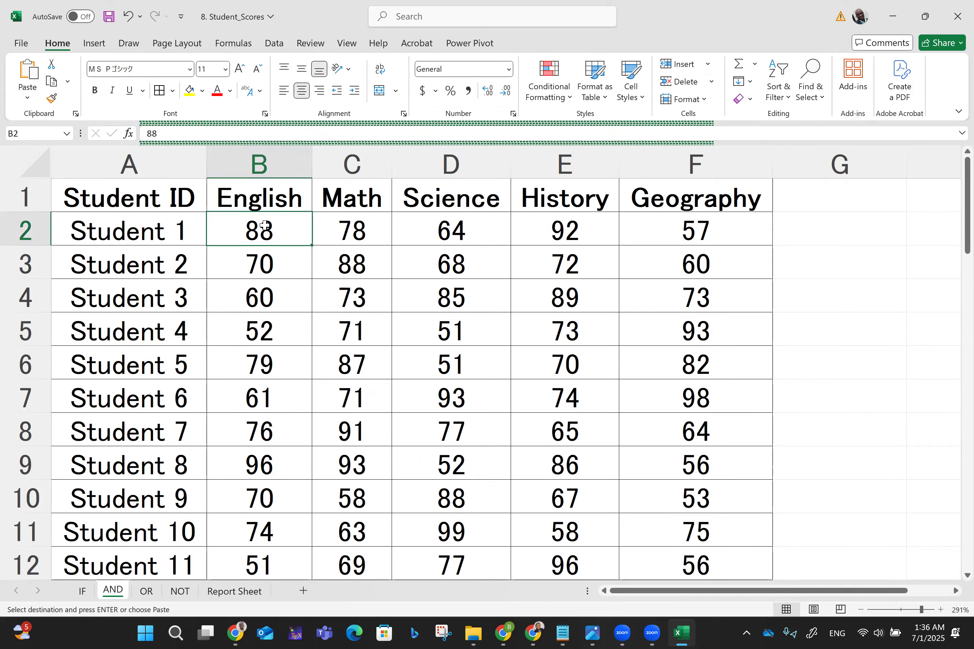
left_click(688, 228)
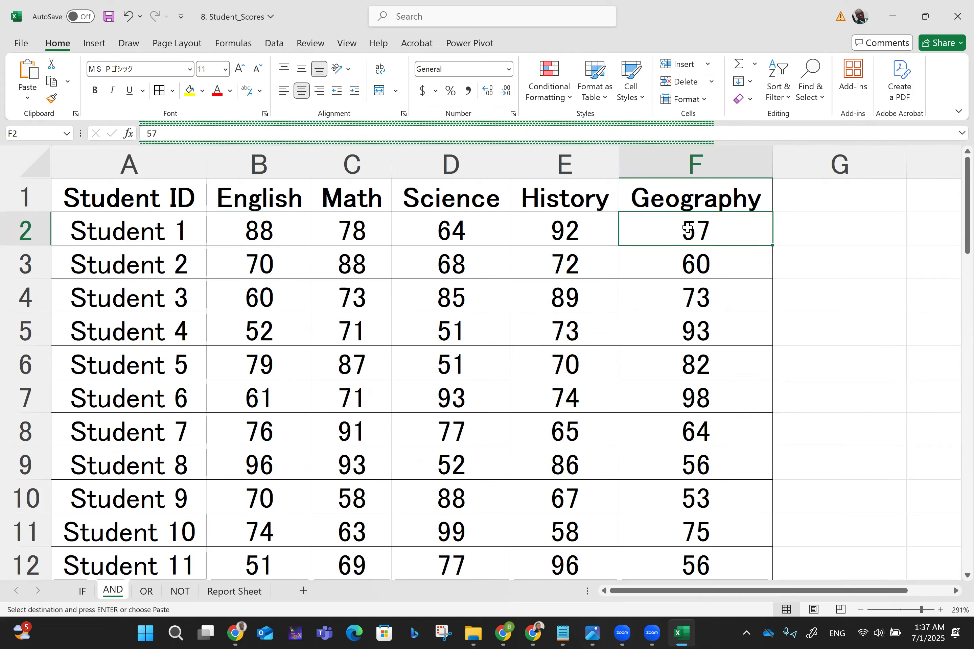
Start an AND formula in G2 for Student 1 with the English condition b2>=70 as its first argument.
left_click(810, 234)
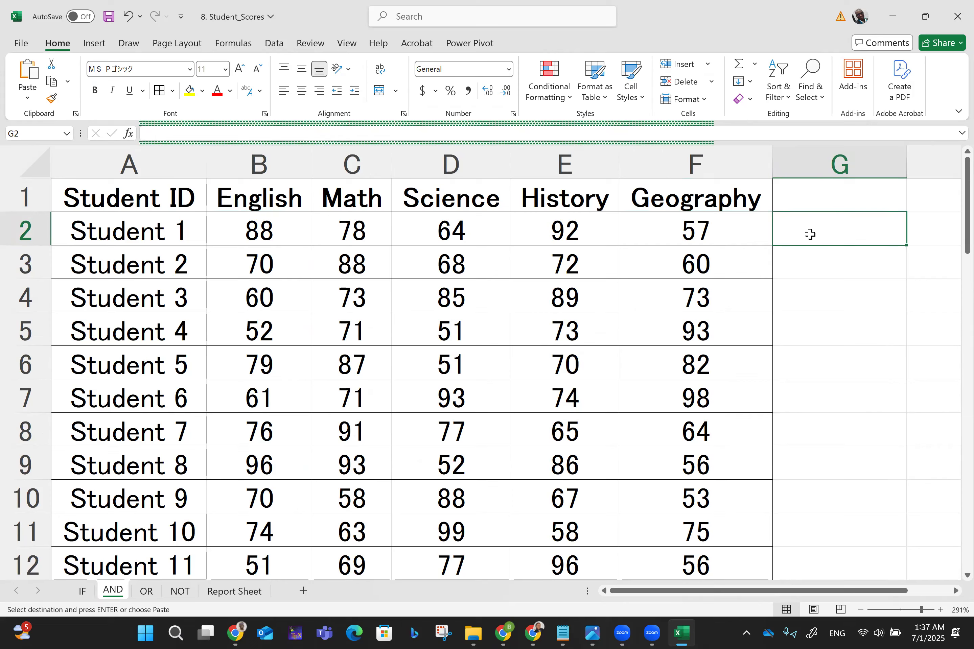
type("=a")
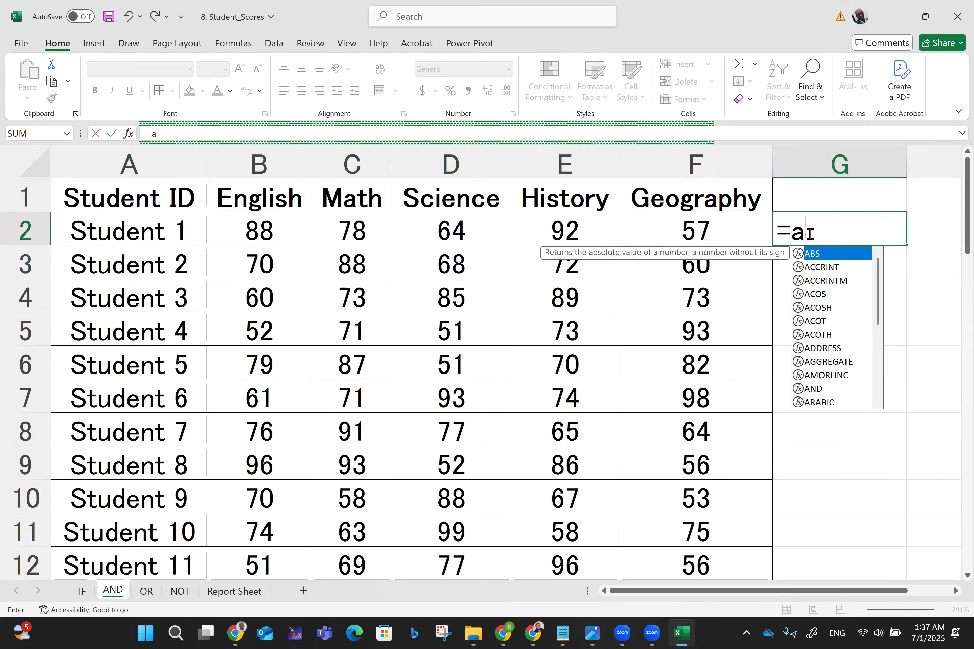
type("nd(")
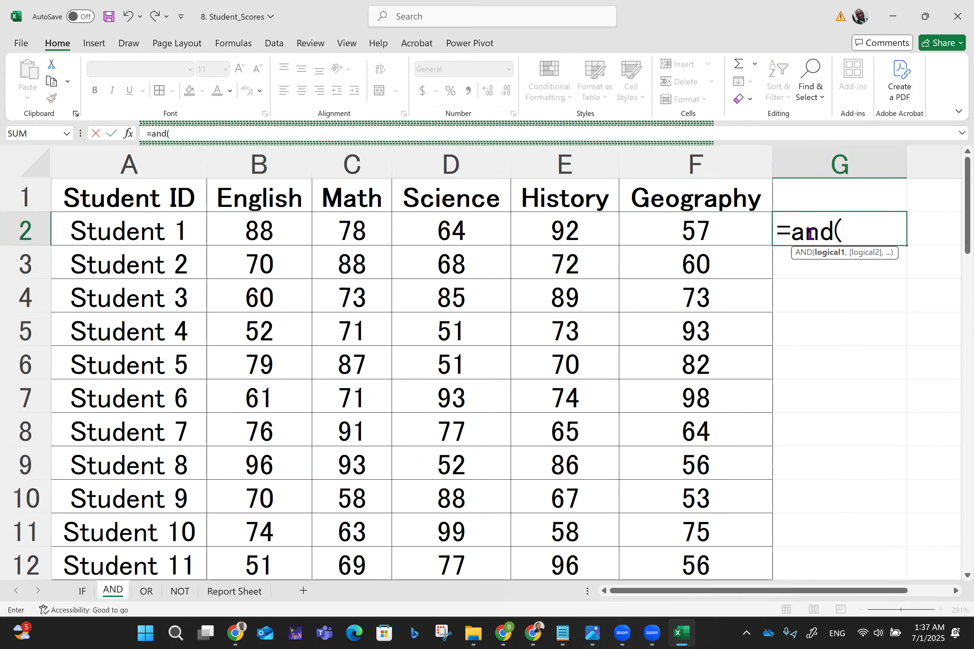
type("b2>")
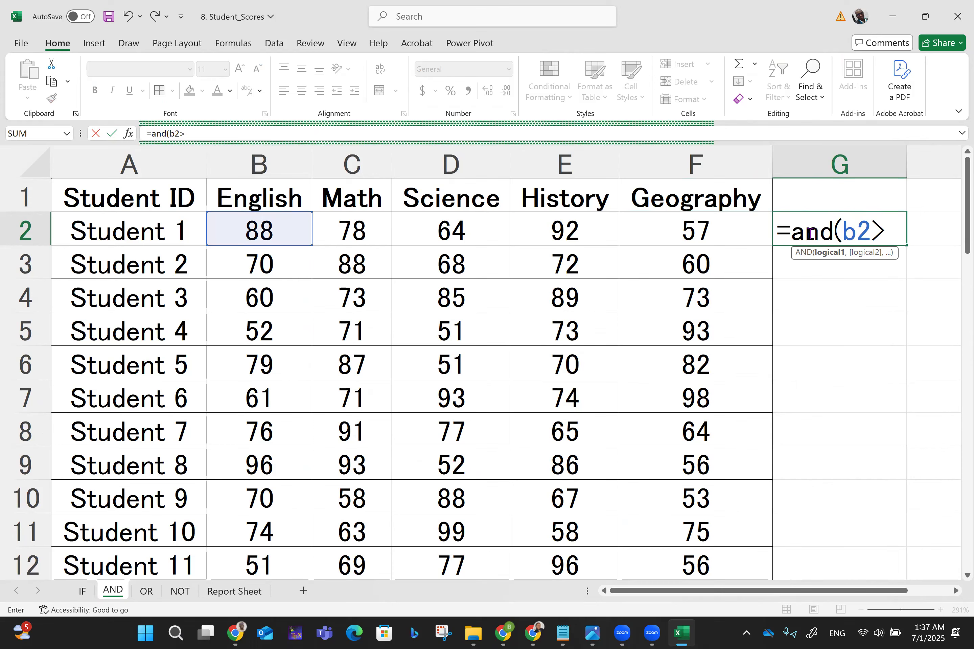
type("7")
key("BackSpace")
type("=70,")
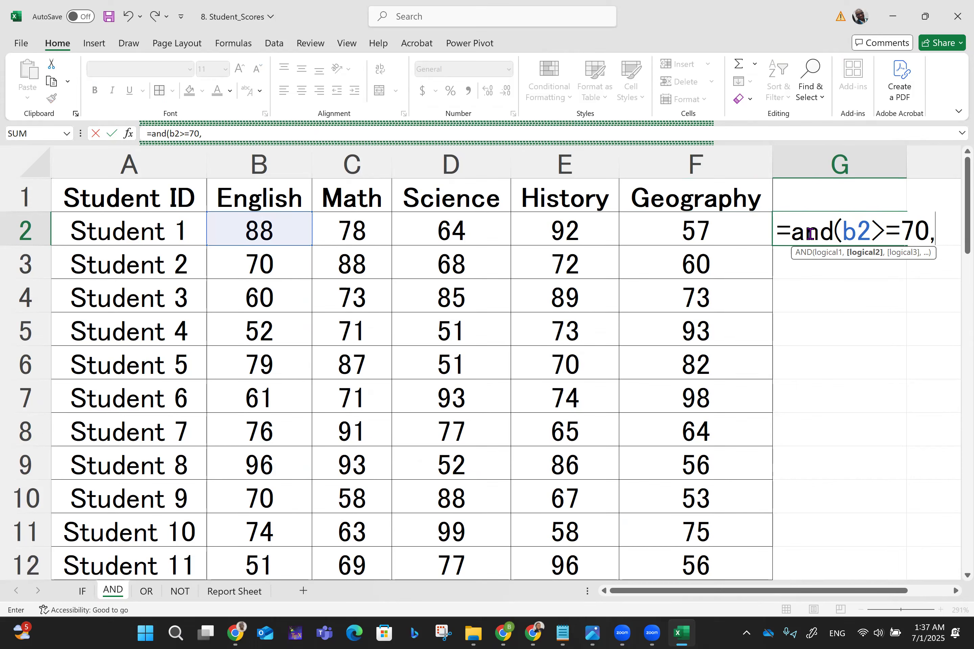
Complete Student 1's AND formula in G2 with the remaining subject conditions c2>=70, d2>=70, e2>=70 and f2>=70.
type("c2")
type(">=")
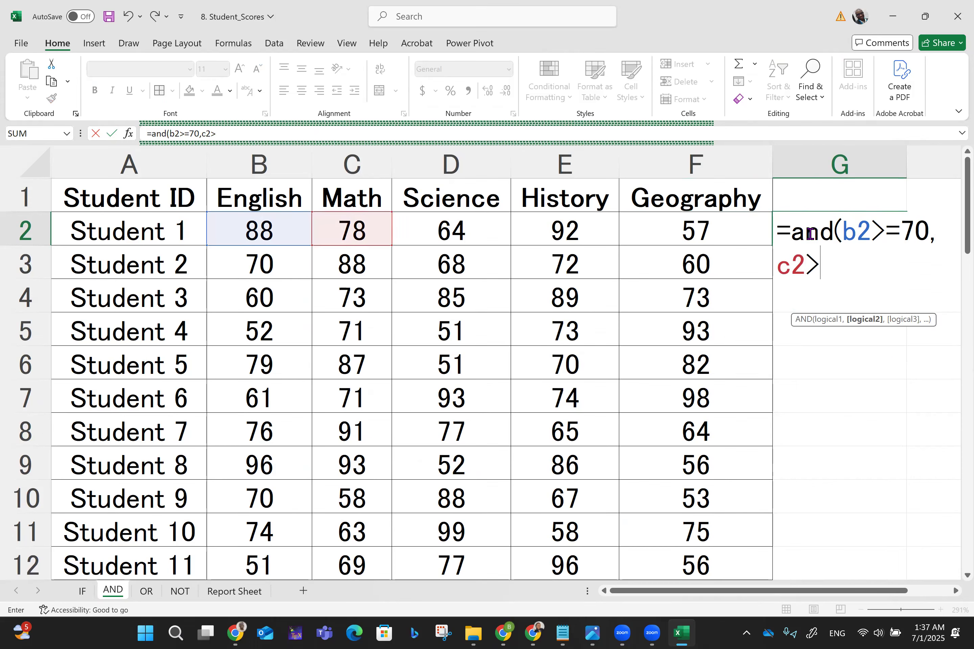
type("70,")
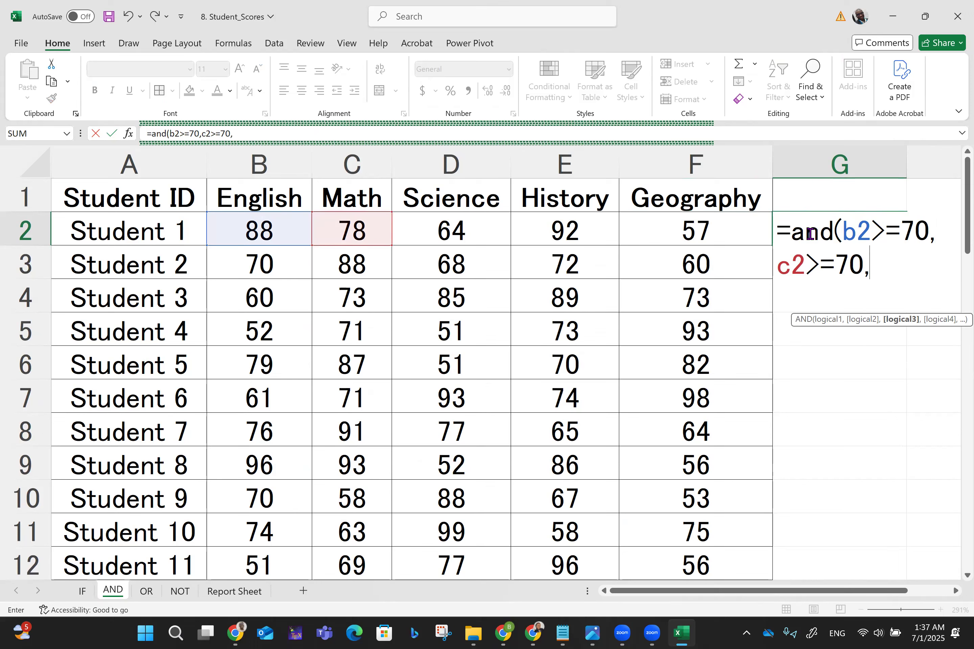
type("d")
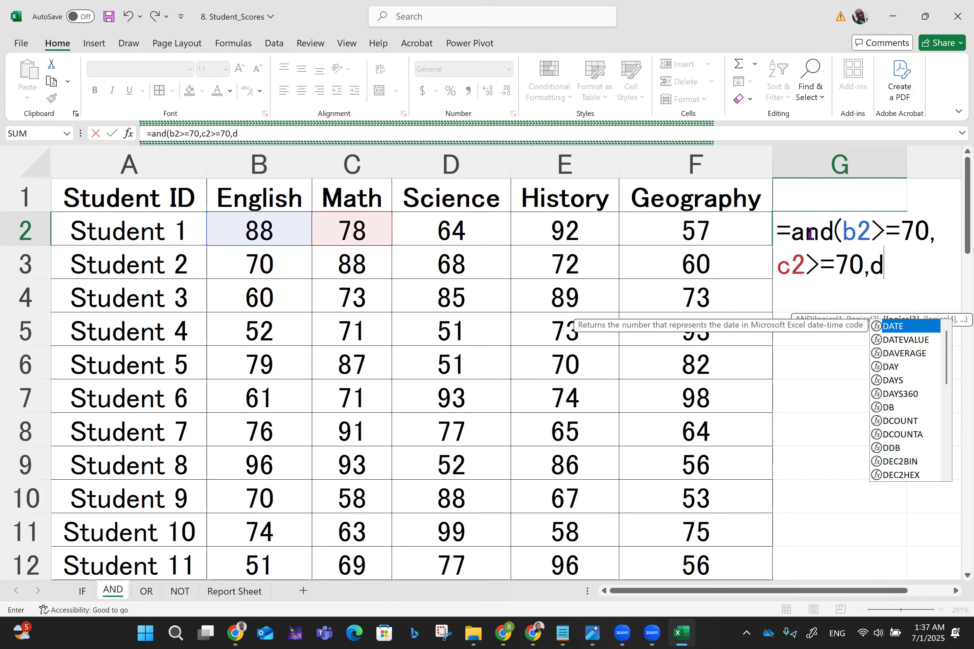
type("2>=")
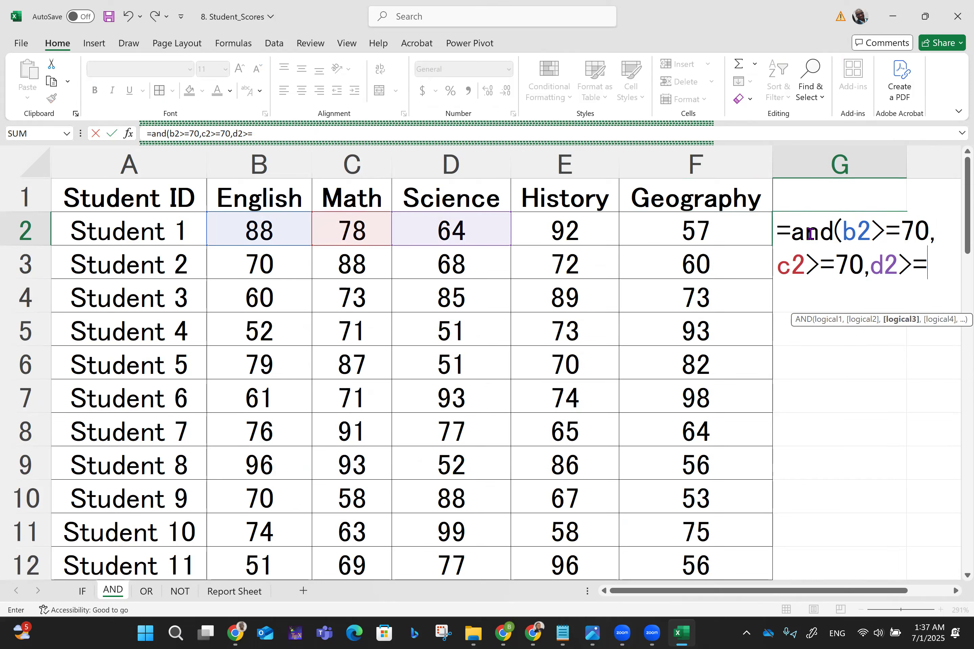
type("70,e")
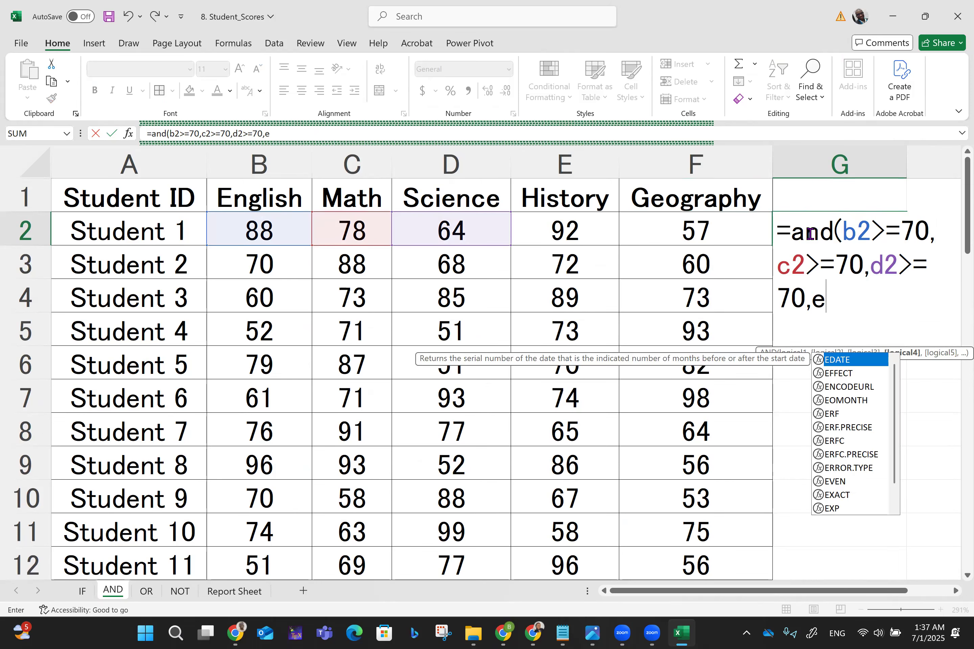
type("2>=")
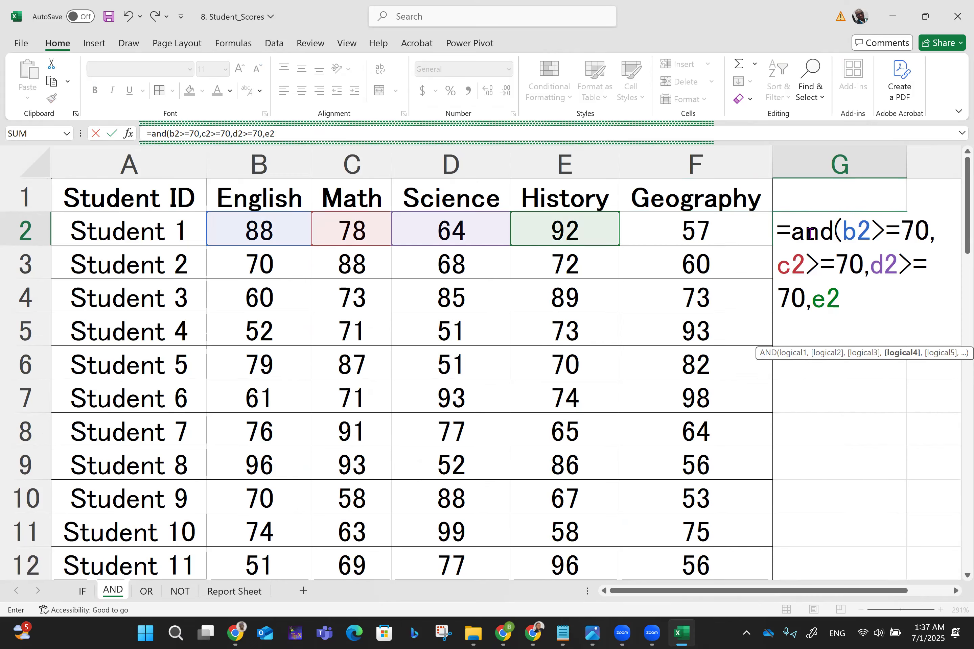
type("70")
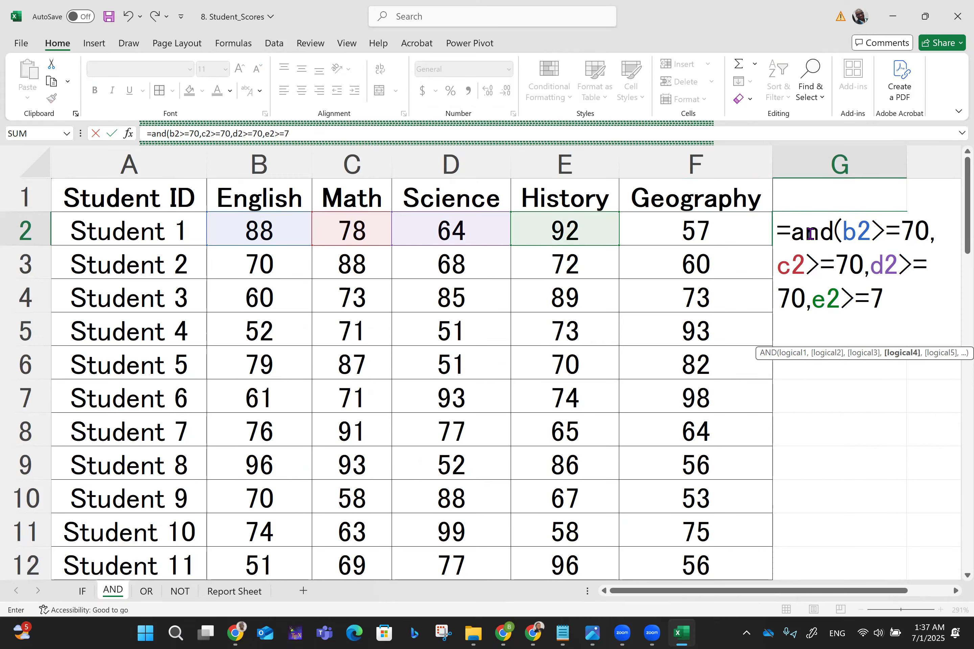
type(",f")
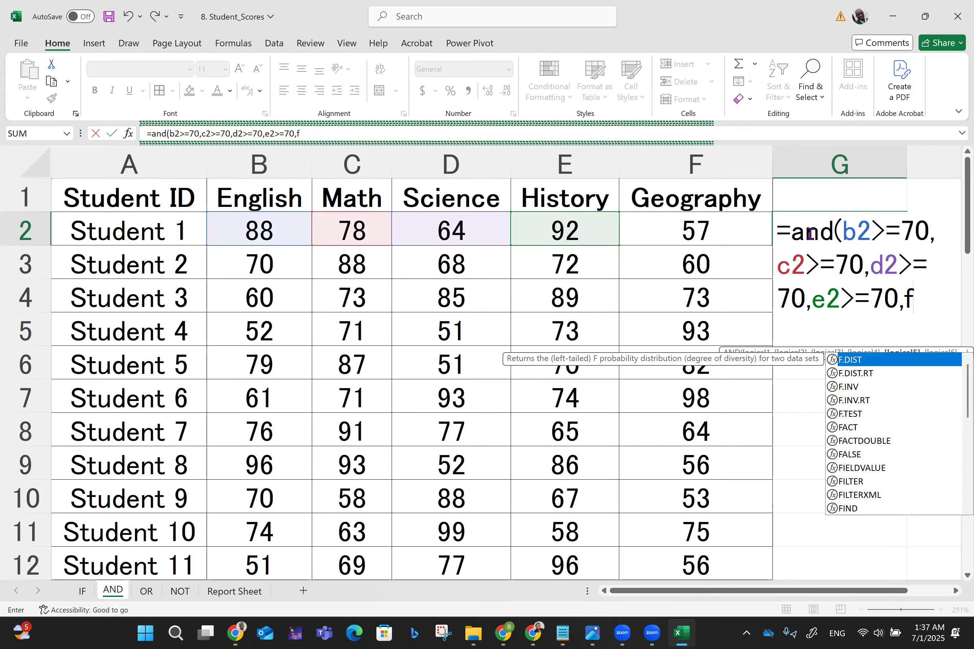
type("2>=7")
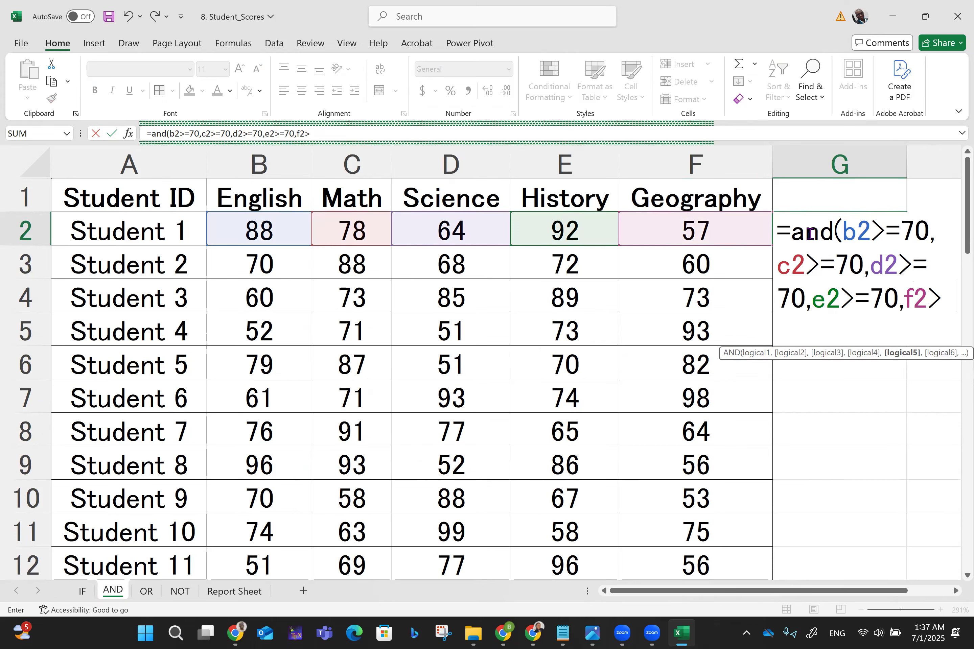
type("0")
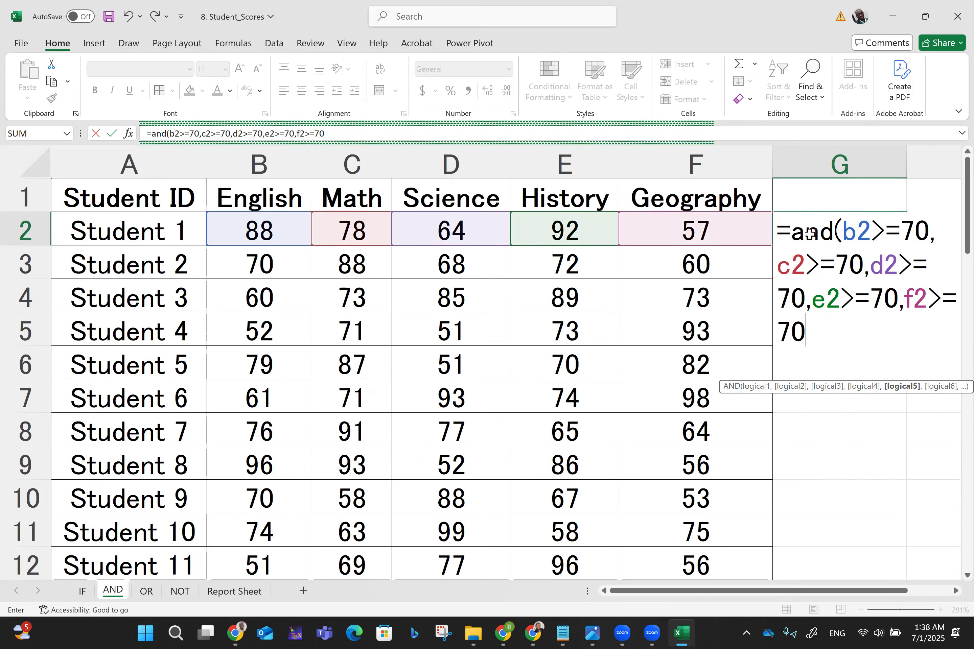
key("Return")
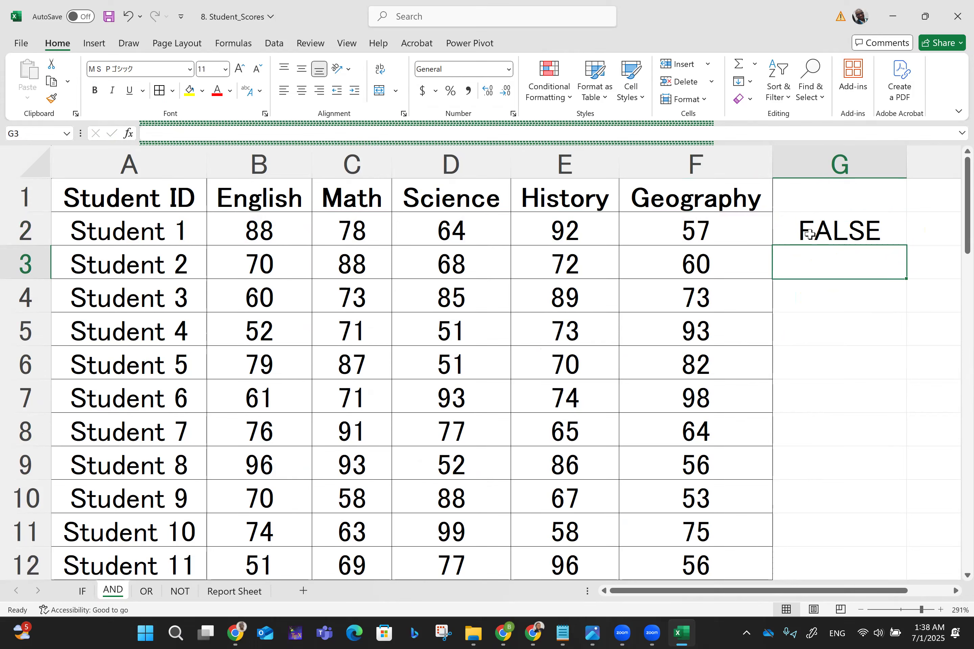
left_click(829, 229)
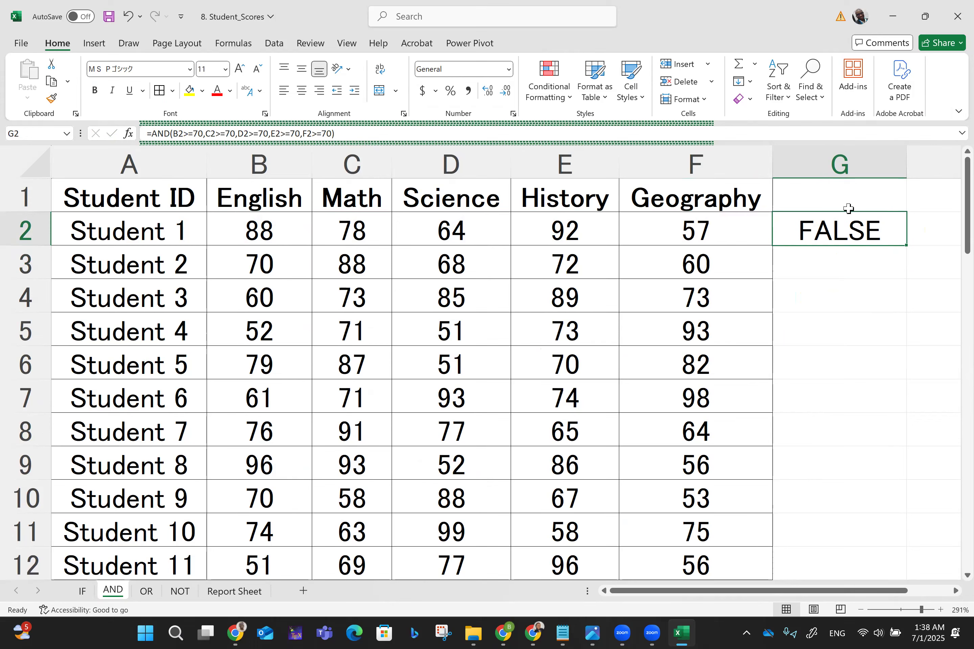
Enter the header Pass All in G1 above the AND formula results.
left_click(794, 202)
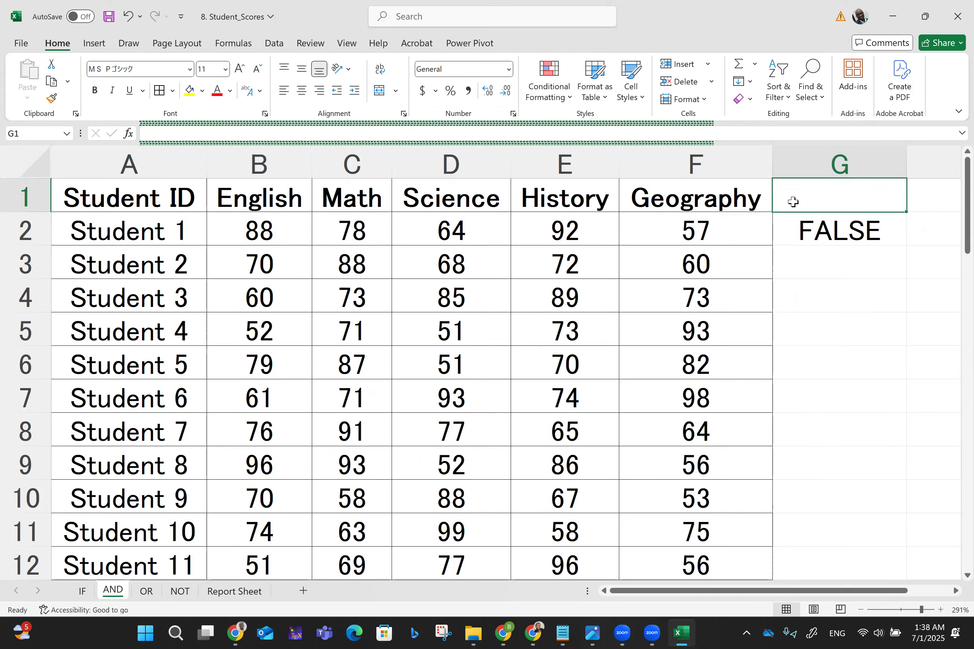
type("Pass A")
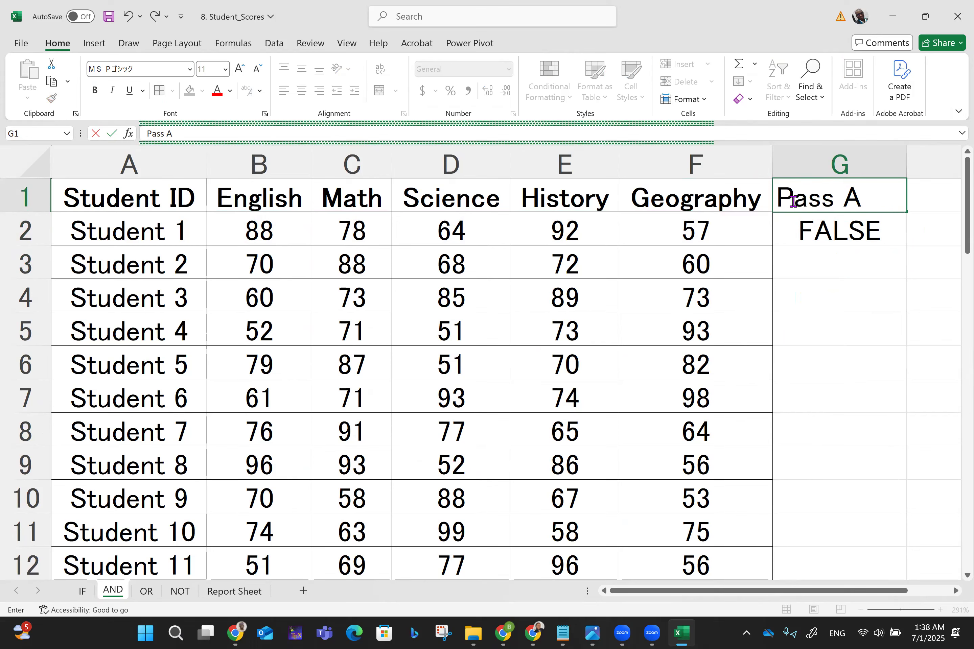
type("ll")
left_click(900, 303)
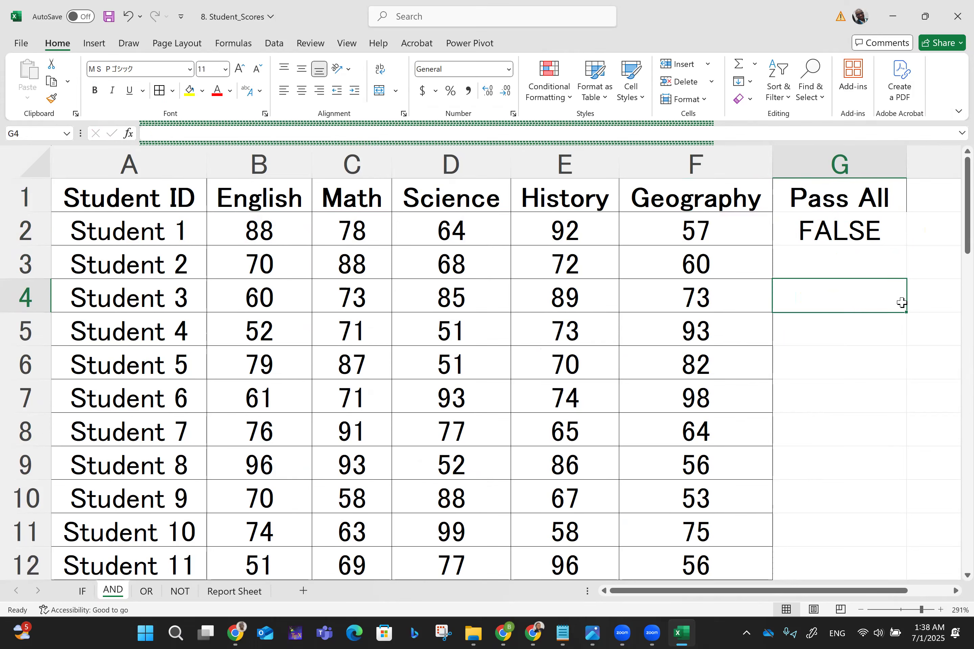
Fill the AND formula from G2 down the Pass All column to Student 50 in row 51.
left_click(817, 232)
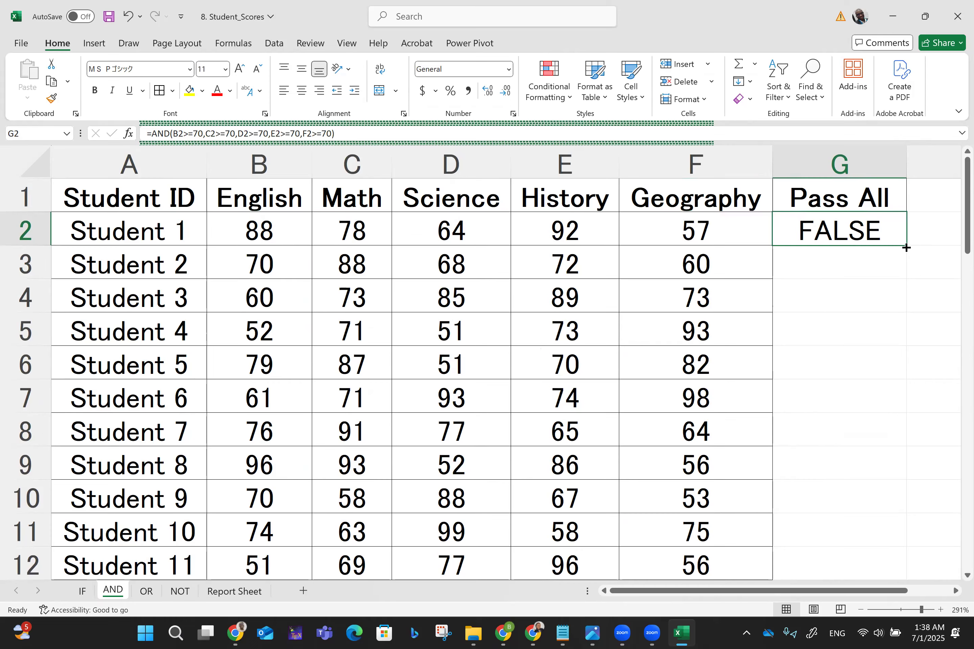
left_click_drag(909, 246, 841, 383)
left_click(778, 412)
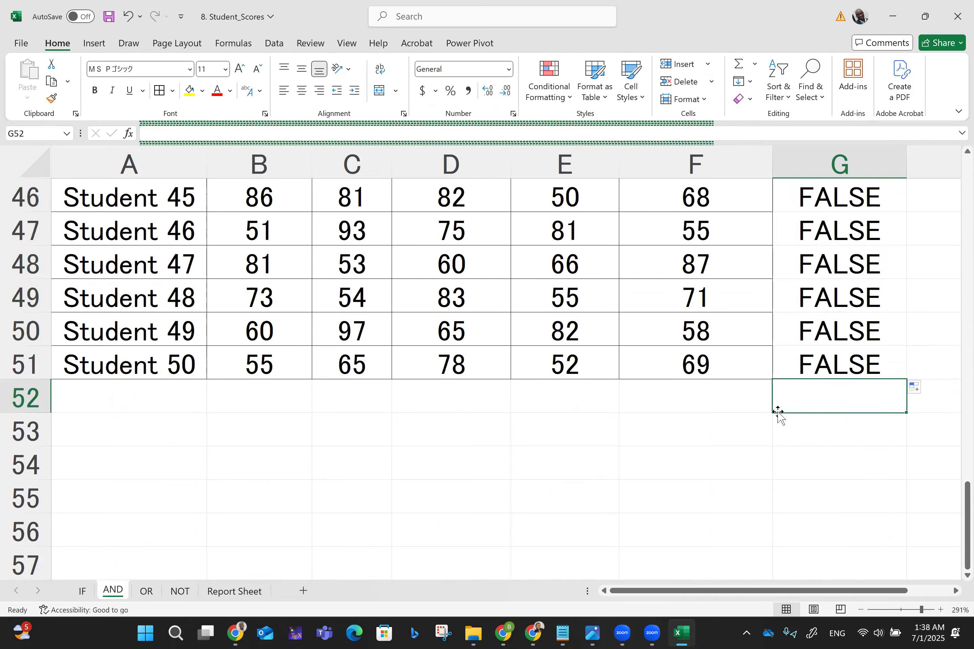
Examine the Pass All results of all students for TRUE and FALSE, going from Student 50 back up to the header.
key("Up")
key("Up")
key("Up")
key("Up")
key("Up")
key("Up")
key("Up")
key("Up")
key("Up")
key("Up")
key("Up")
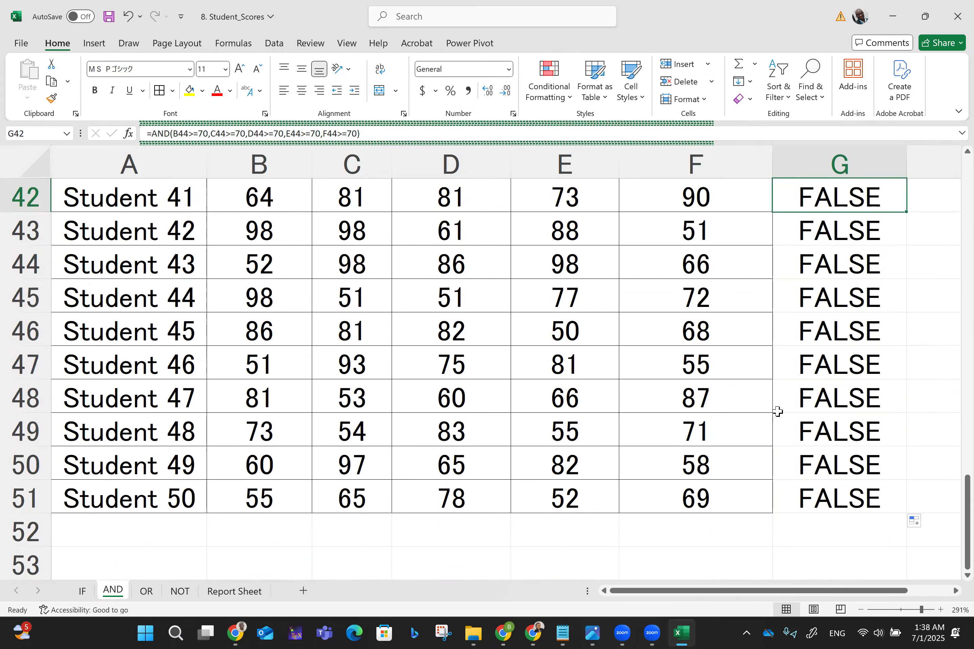
scroll(778, 411, "up", 1)
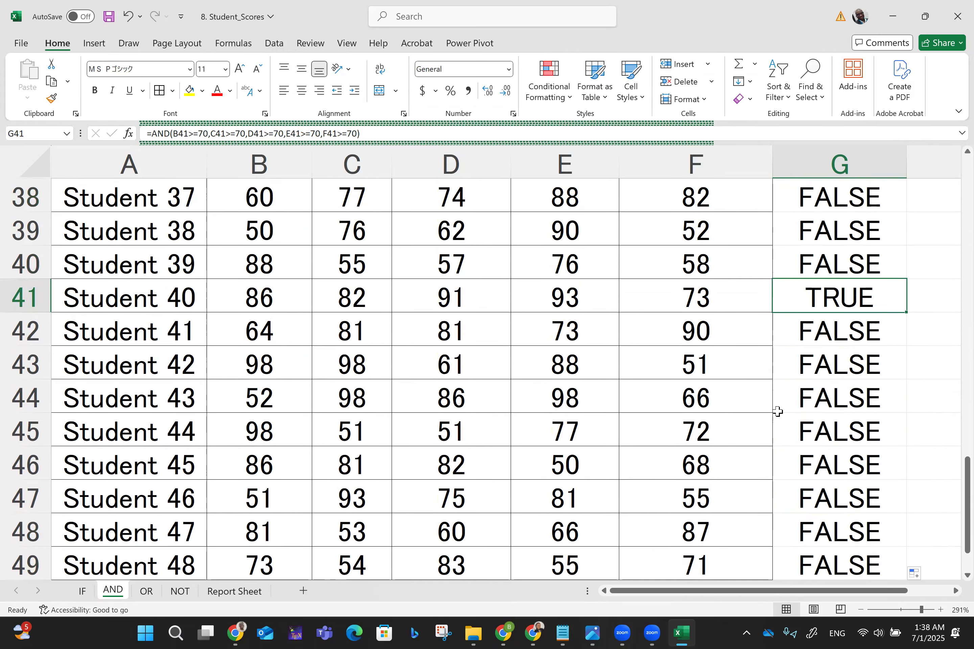
key("Up")
key("Up")
key("Up")
key("Up")
key("Up")
key("Up")
key("Up")
key("Up")
key("Up")
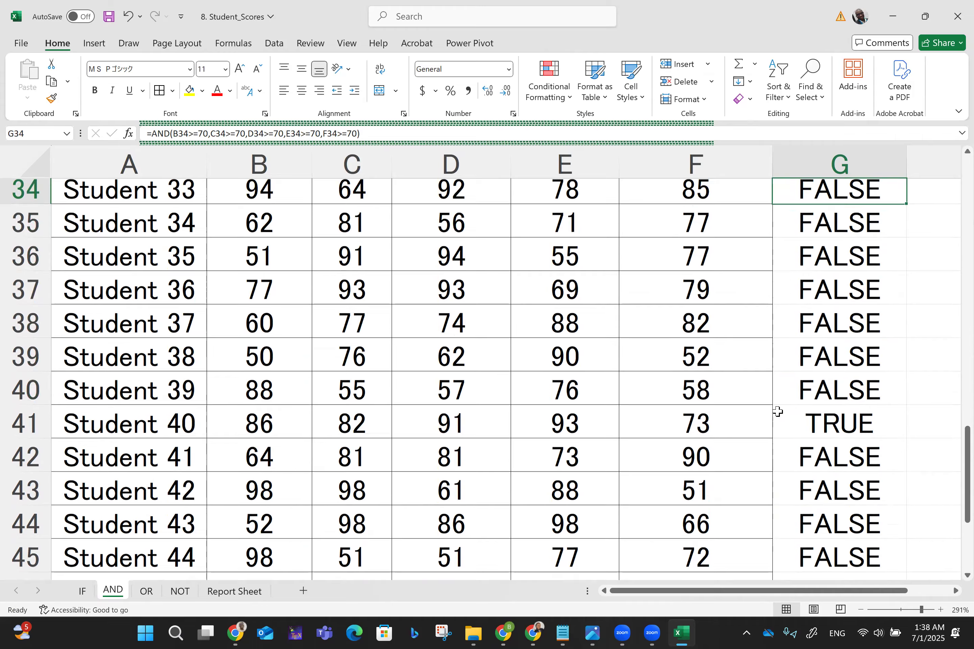
key("Up")
key("Up")
key("Up")
key("Up")
key("Up")
key("Up")
key("Up")
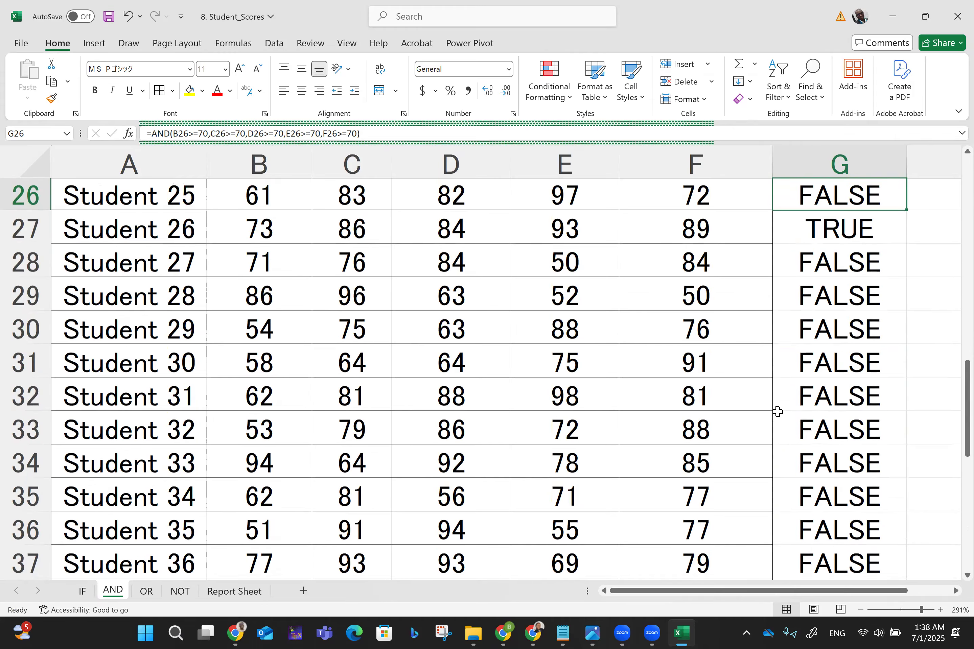
key("Down")
key("Down")
key("Up")
key("Up")
key("Up")
key("Up")
key("Up")
key("Up")
key("Up")
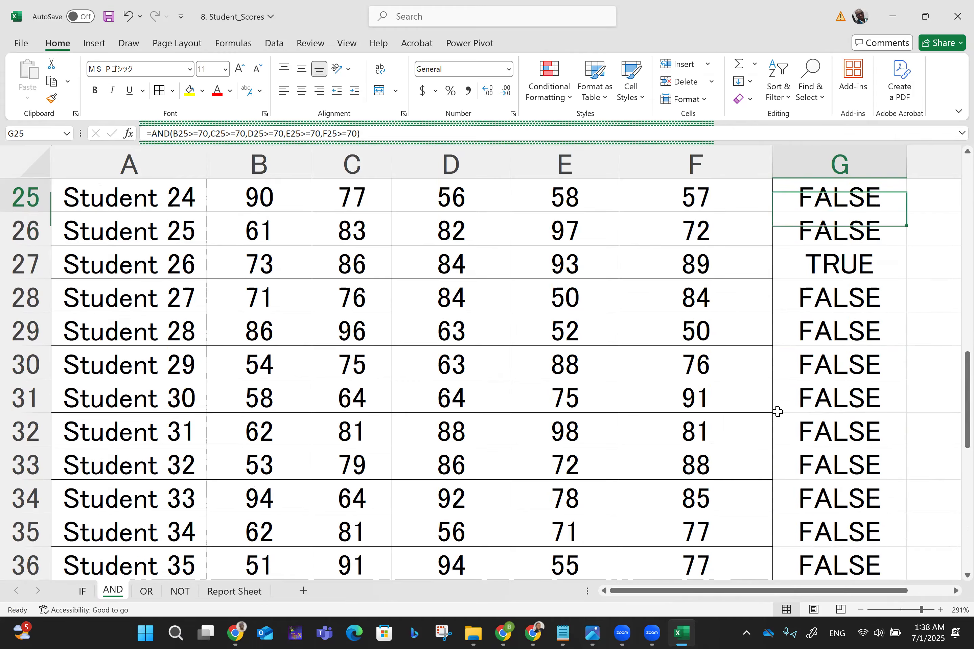
key("Up")
key("Up")
key("Up")
key("Up")
key("Up")
key("Up")
key("Up")
key("Up")
key("Up")
key("Up")
key("Up")
key("Up")
key("Up")
key("Up")
key("Up")
key("Up")
key("Up")
key("Up")
key("Up")
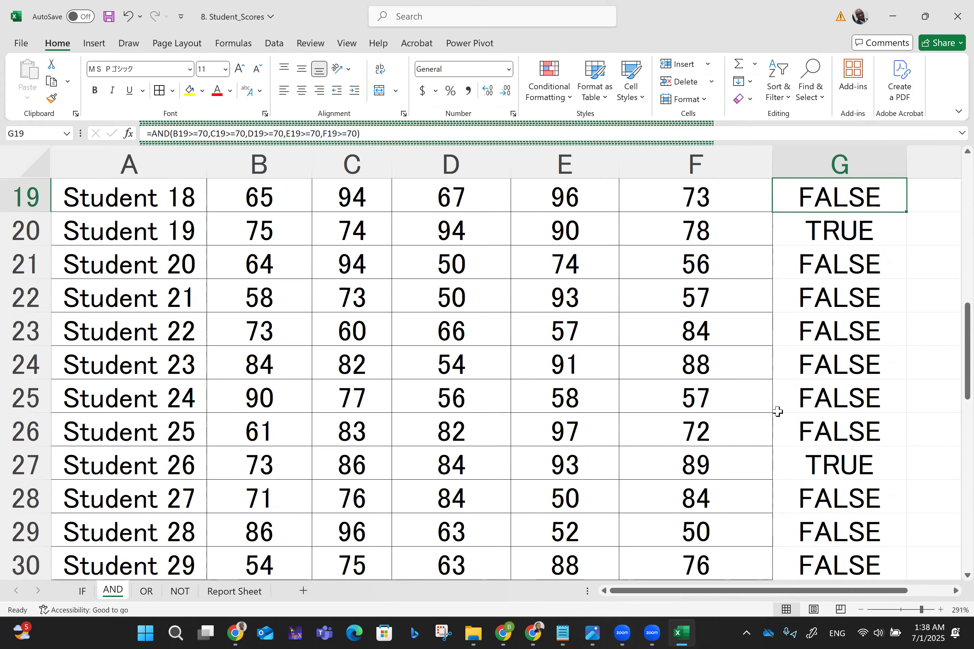
key("Down")
key("Down")
key("Down")
key("Down")
key("Down")
key("Down")
key("Down")
key("Down")
key("Down")
key("Down")
key("Down")
key("Down")
key("Down")
key("Down")
key("Down")
key("Down")
key("Down")
key("Down")
key("Down")
key("Down")
key("Down")
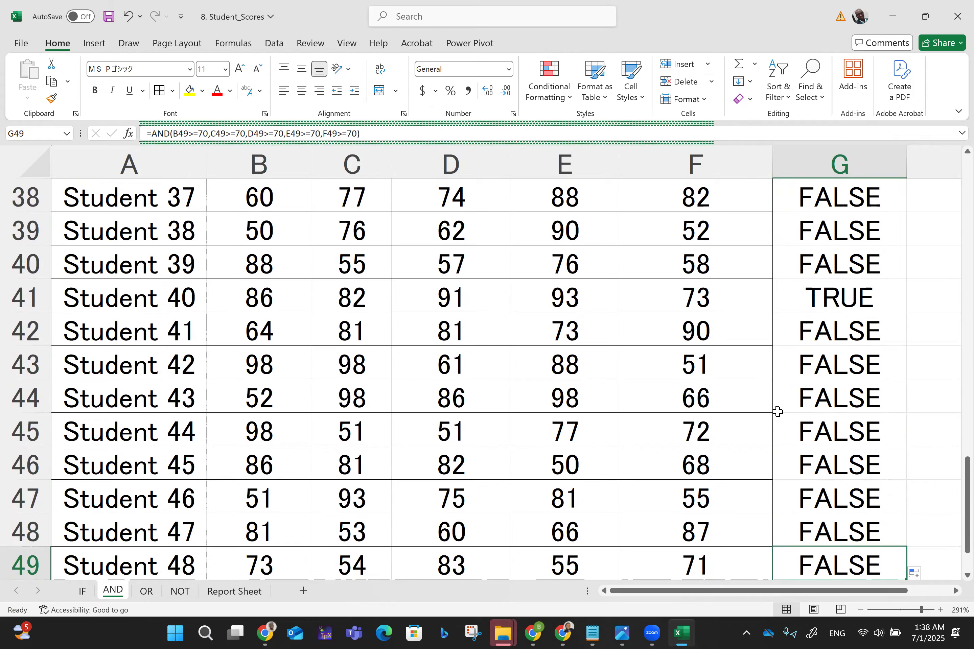
key("Down")
key("Down")
key("Down")
key("Down")
key("Down")
key("Down")
key("Down")
key("Down")
key("Down")
key("Down")
key("Down")
key("Down")
key("Down")
key("Down")
key("Down")
key("Down")
key("Up")
key("Up")
key("Up")
key("Up")
key("Up")
key("Up")
key("Up")
key("Up")
key("Up")
key("Up")
key("Up")
key("Up")
key("Up")
key("Up")
key("Up")
key("Up")
key("Up")
key("Up")
key("Up")
key("Up")
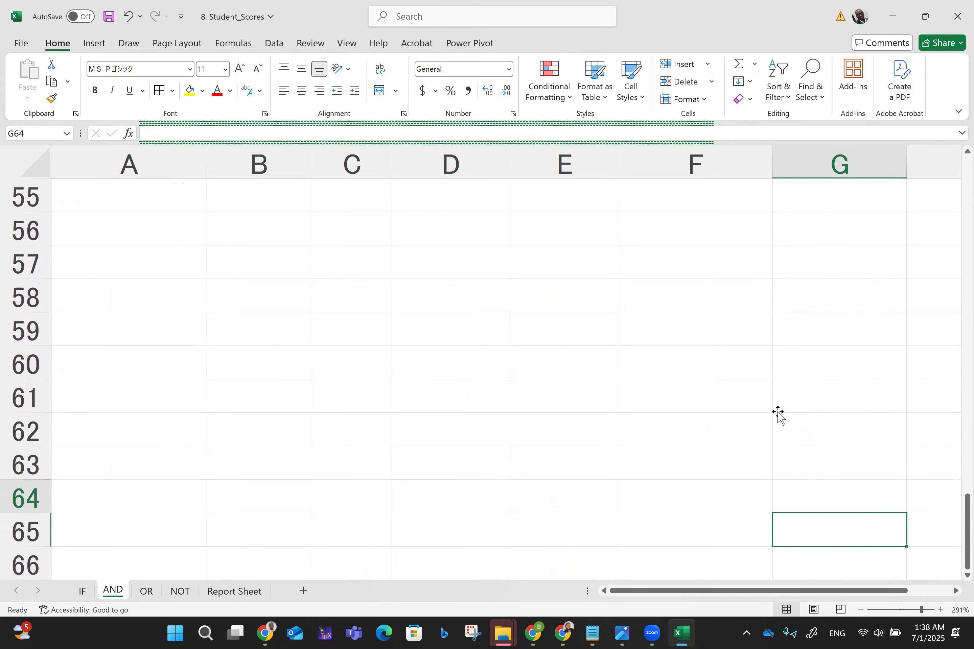
key("Up")
key("Up")
key("Up")
key("Up")
key("Up")
key("Up")
key("Up")
key("Up")
key("Up")
key("Up")
key("Up")
key("Up")
key("Up")
key("Up")
key("Up")
key("Up")
key("Up")
key("Up")
key("Up")
key("Up")
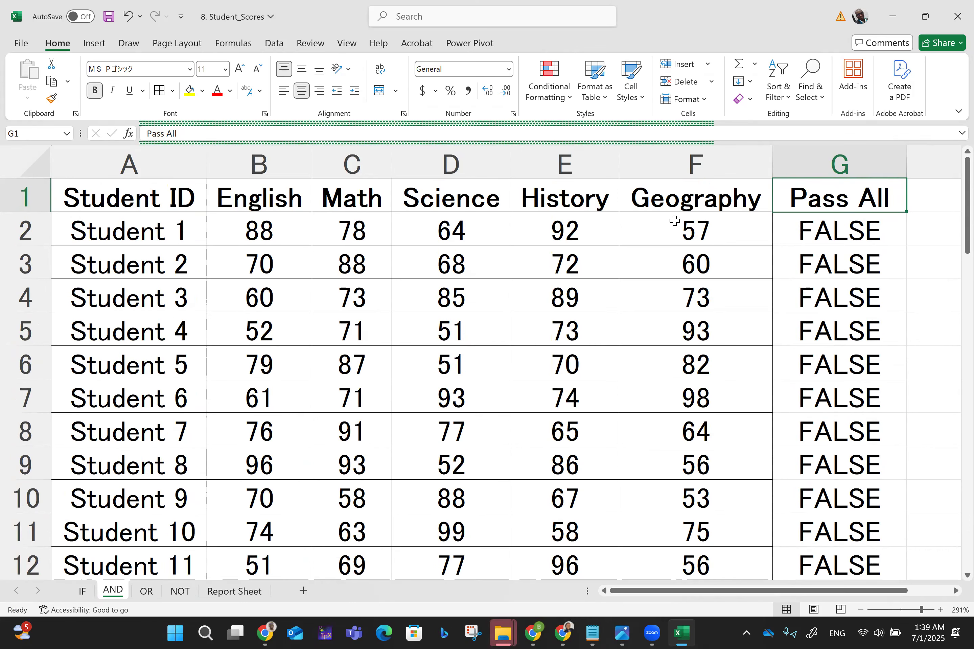
left_click(563, 105)
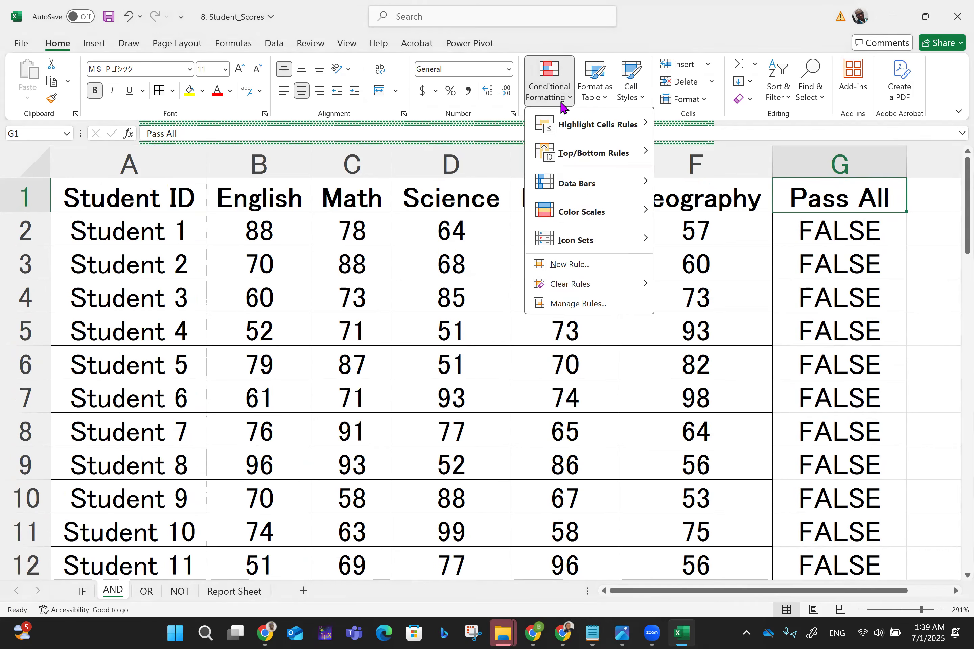
mouse_move(600, 123)
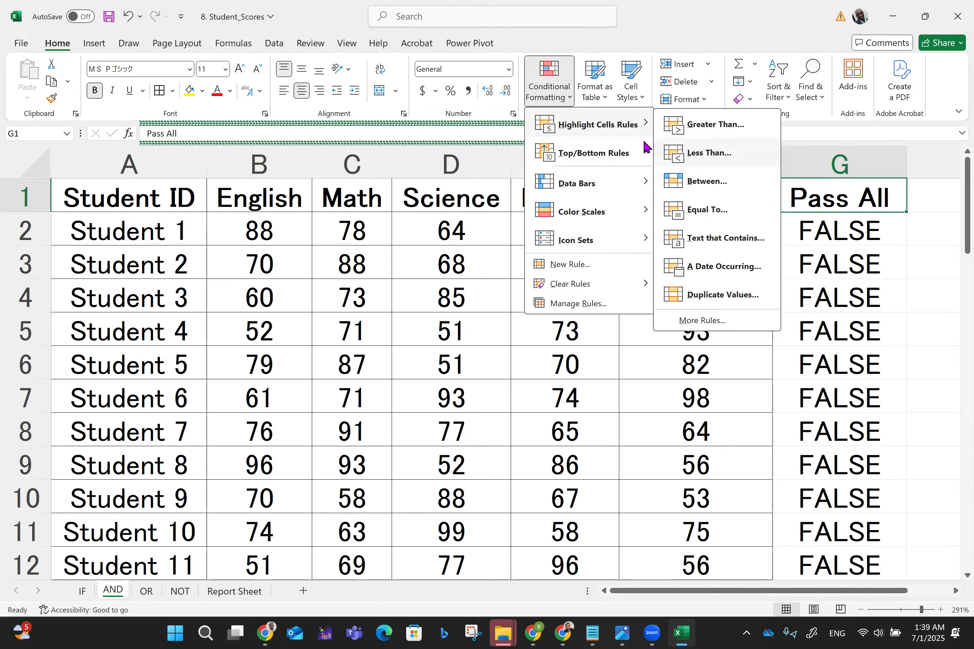
mouse_move(597, 166)
mouse_move(586, 185)
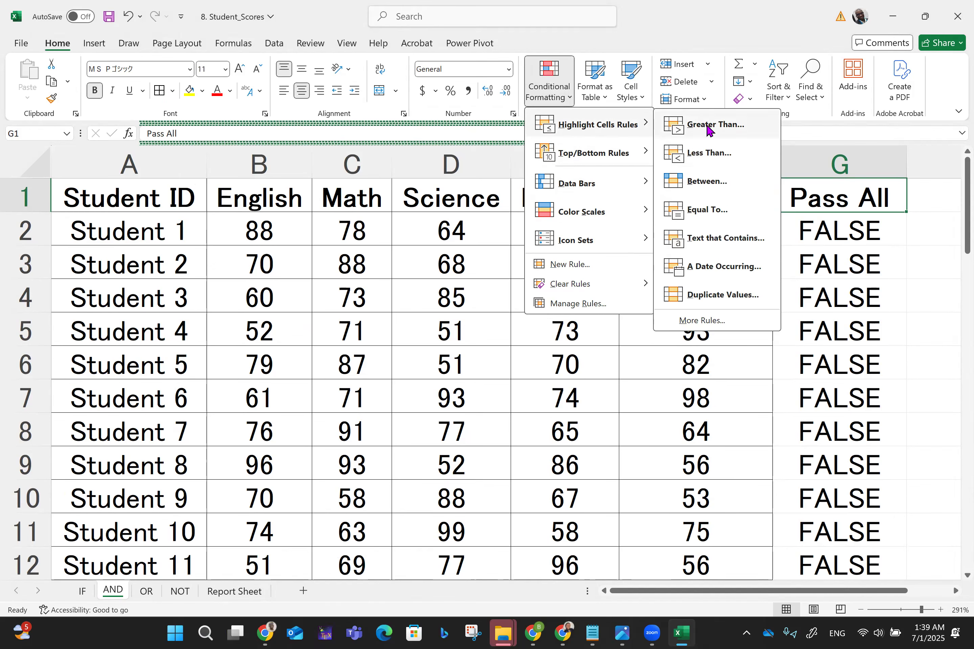
left_click(702, 321)
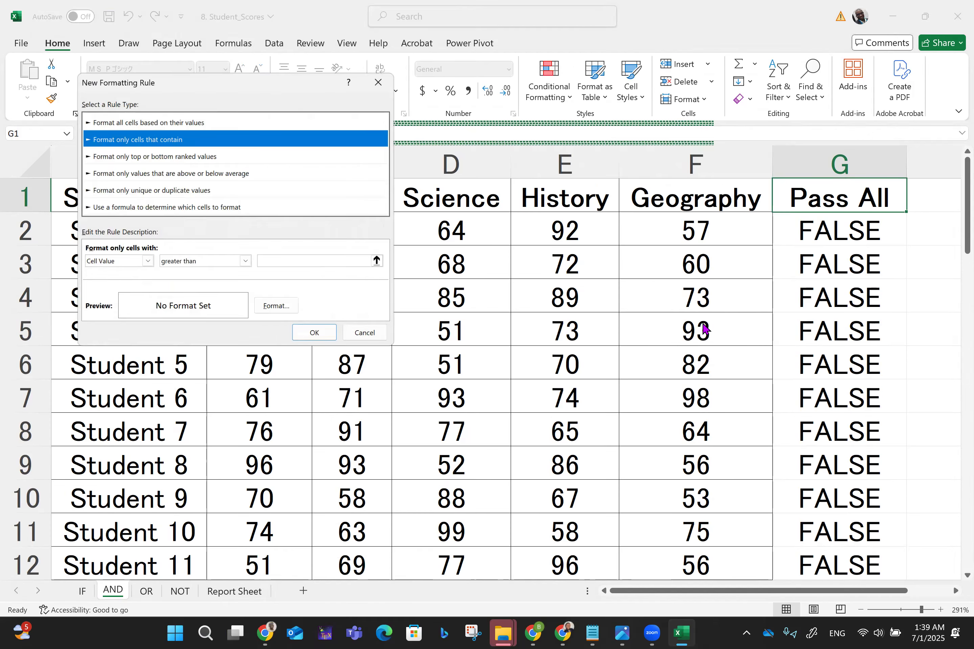
left_click(144, 263)
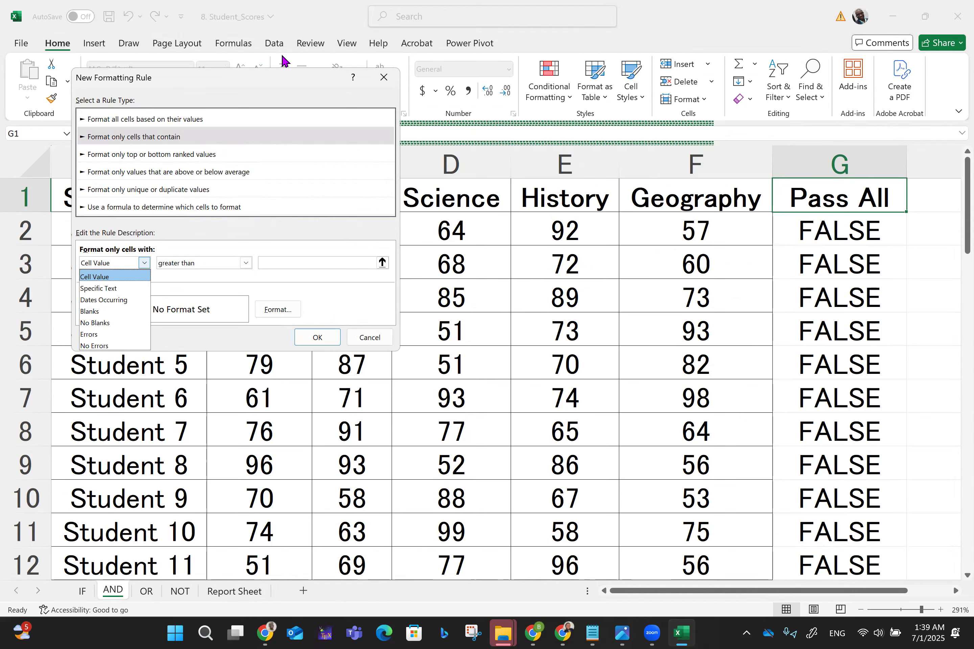
left_click(391, 86)
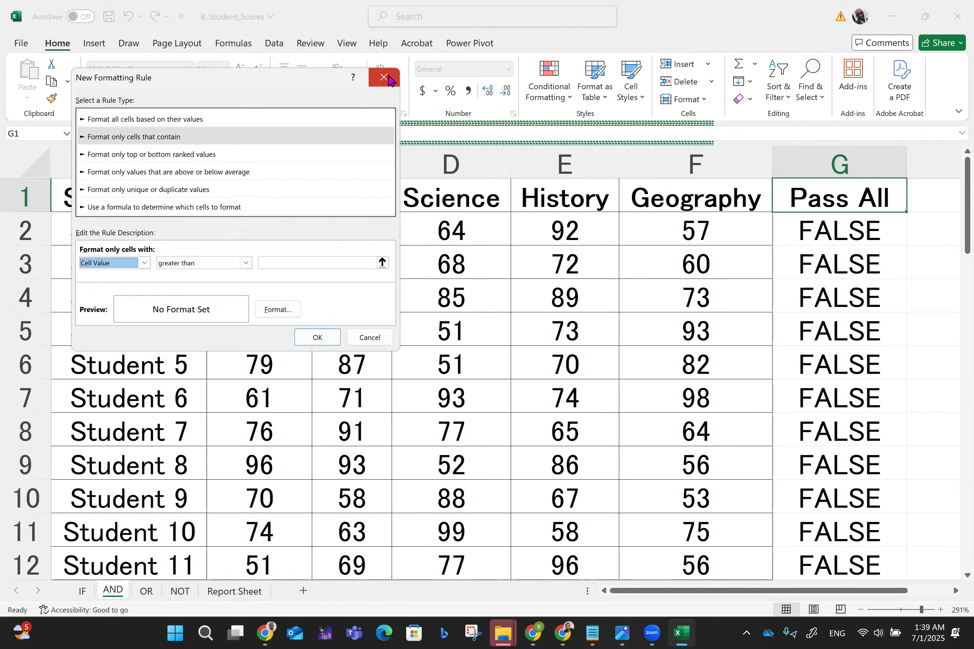
Try to highlight passing students with a conditional formatting rule on G1 for cells equal to true, keeping Light Red Fill with Dark Red Text.
left_click(388, 79)
left_click(561, 97)
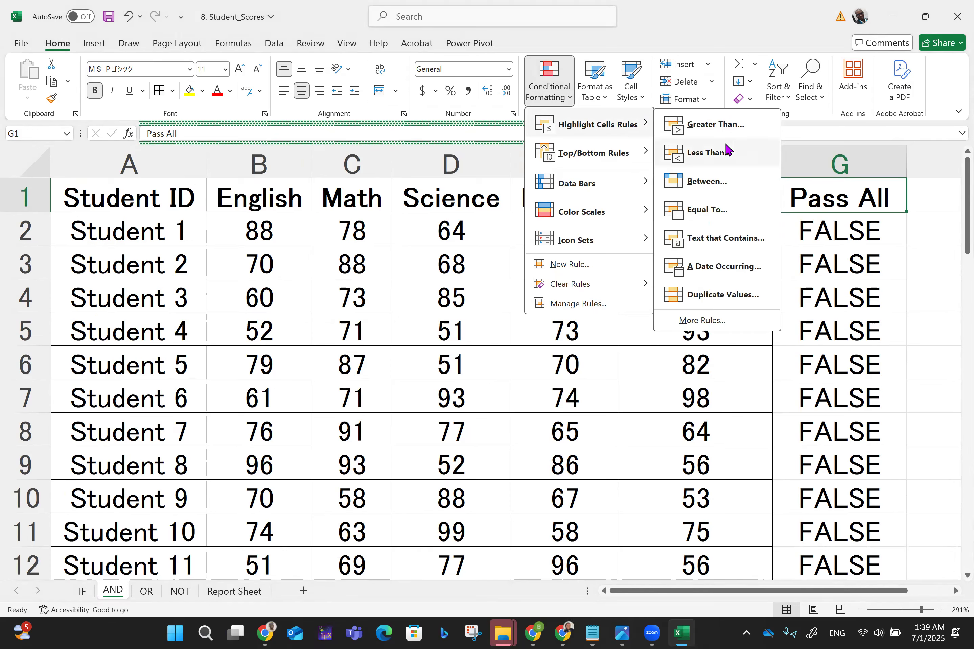
left_click(712, 207)
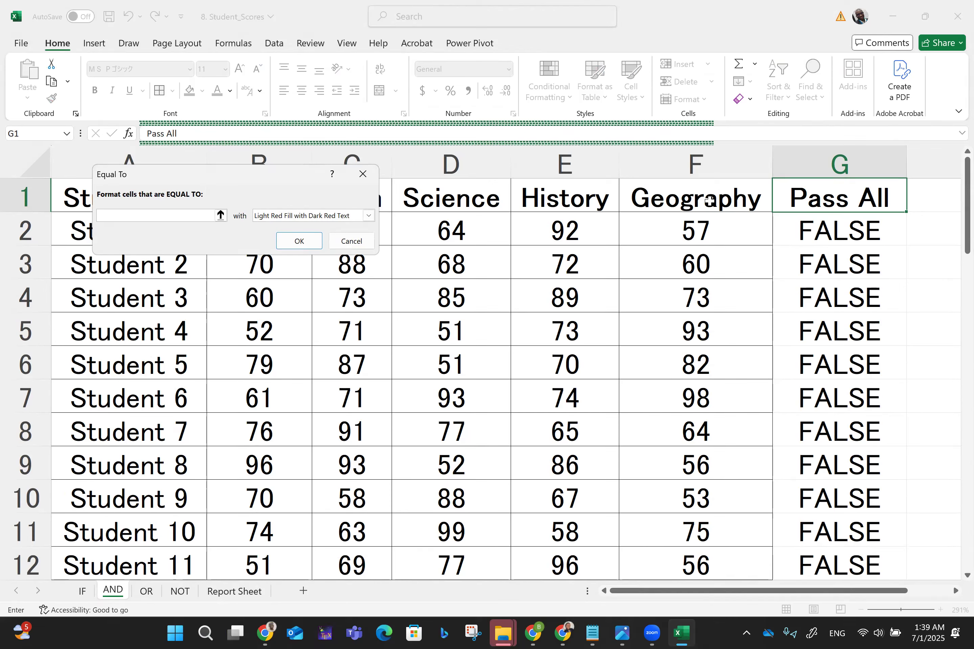
type("true")
left_click(304, 238)
scroll(305, 235, "down", 6)
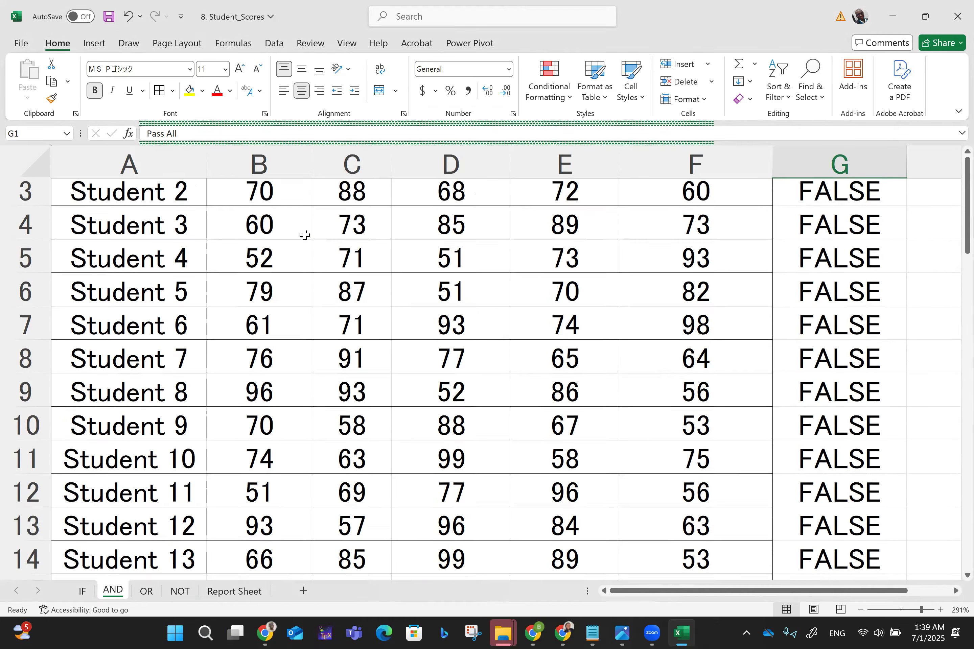
scroll(304, 235, "down", 7)
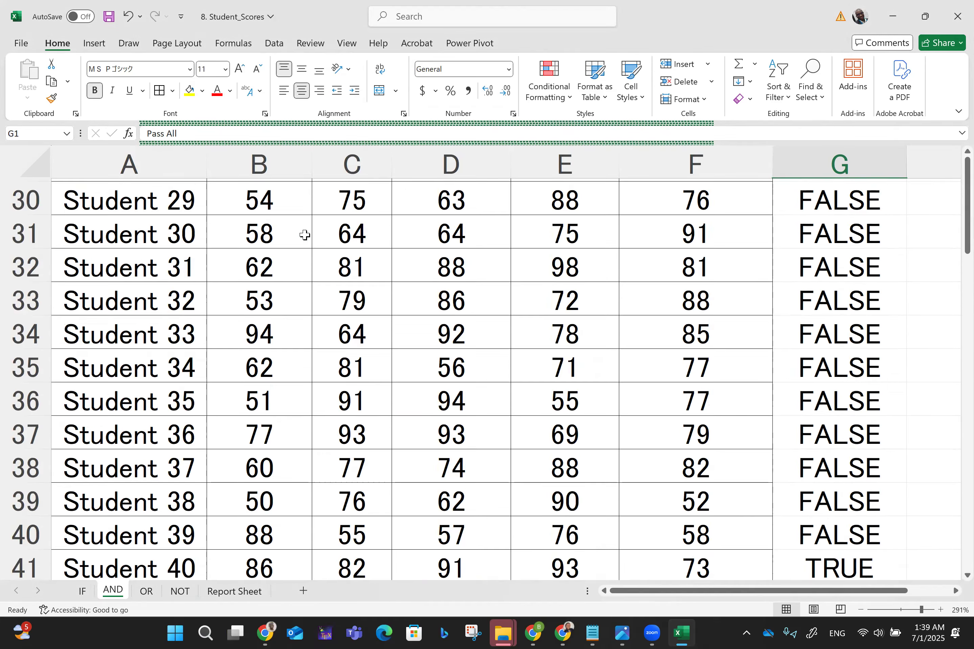
scroll(305, 235, "up", 2)
scroll(305, 235, "up", 3)
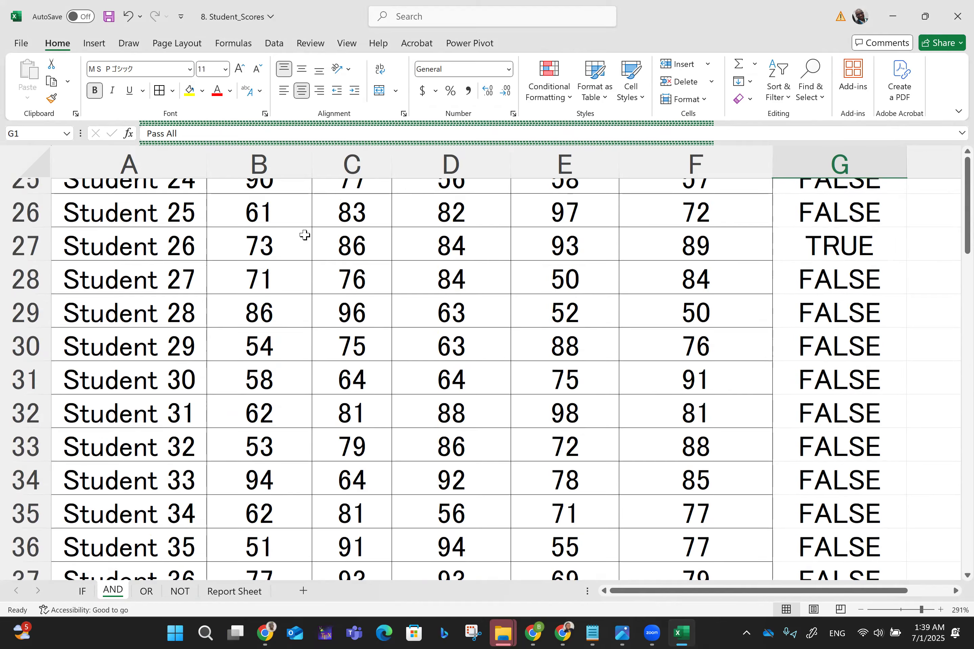
scroll(305, 235, "up", 8)
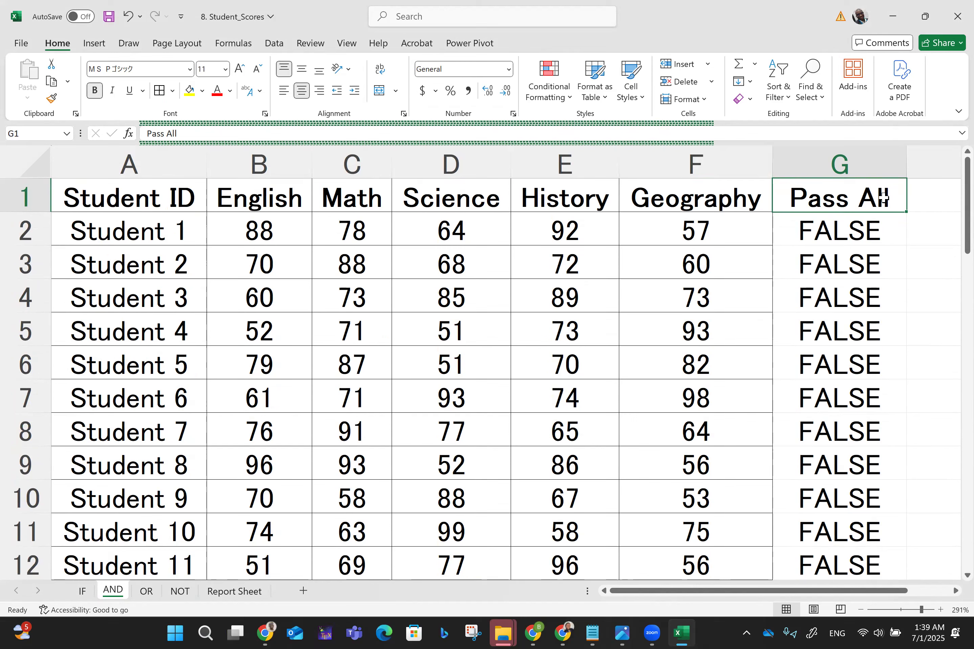
Try the Equal To highlighting rule on the Pass All header again, using TRUE in capitals, and check the column.
left_click(569, 99)
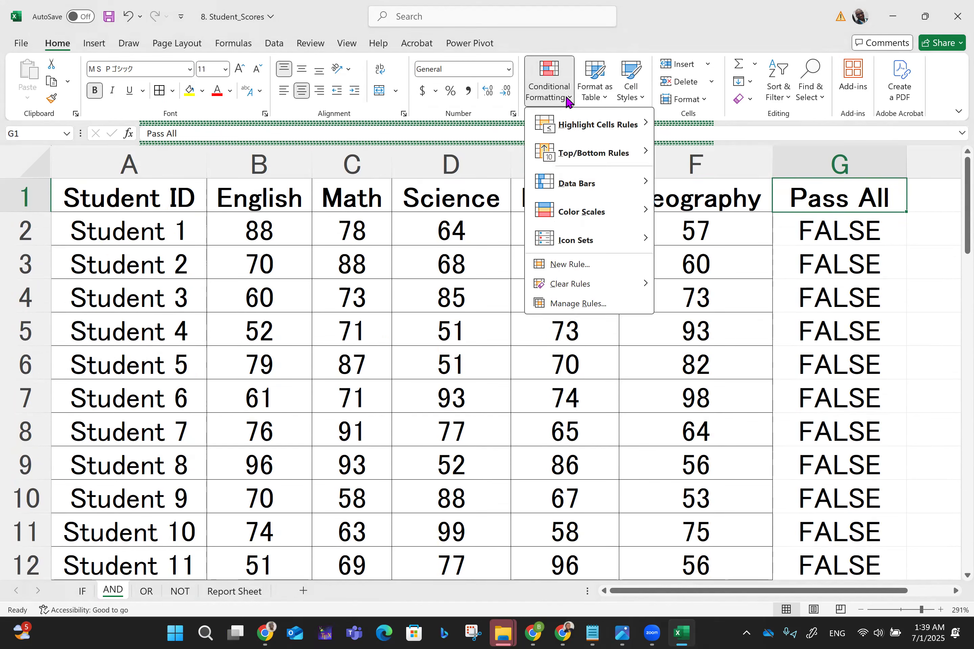
mouse_move(593, 125)
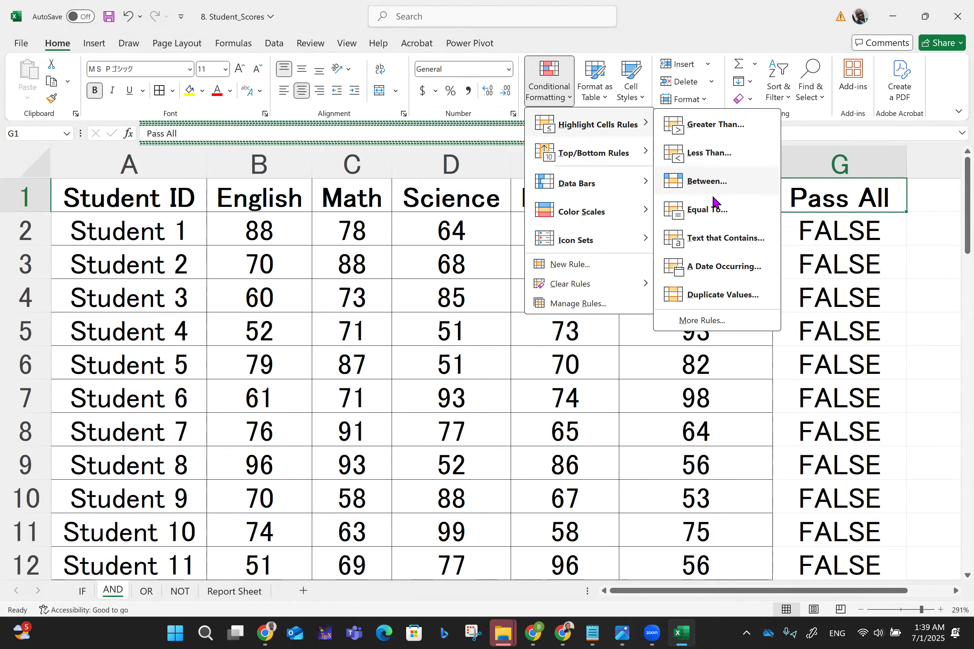
left_click(711, 214)
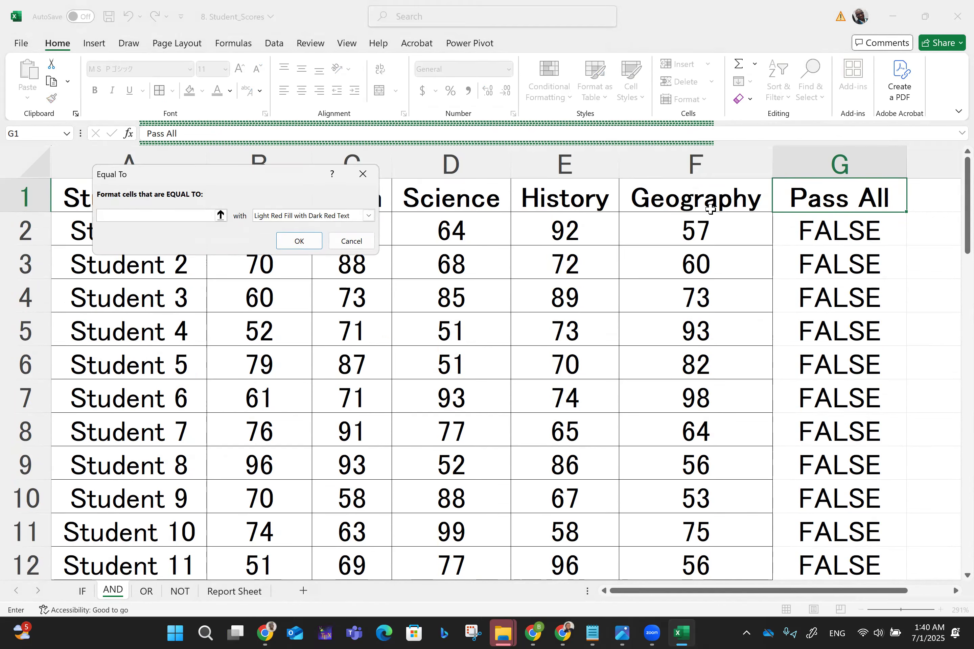
type("TRUE")
left_click(299, 241)
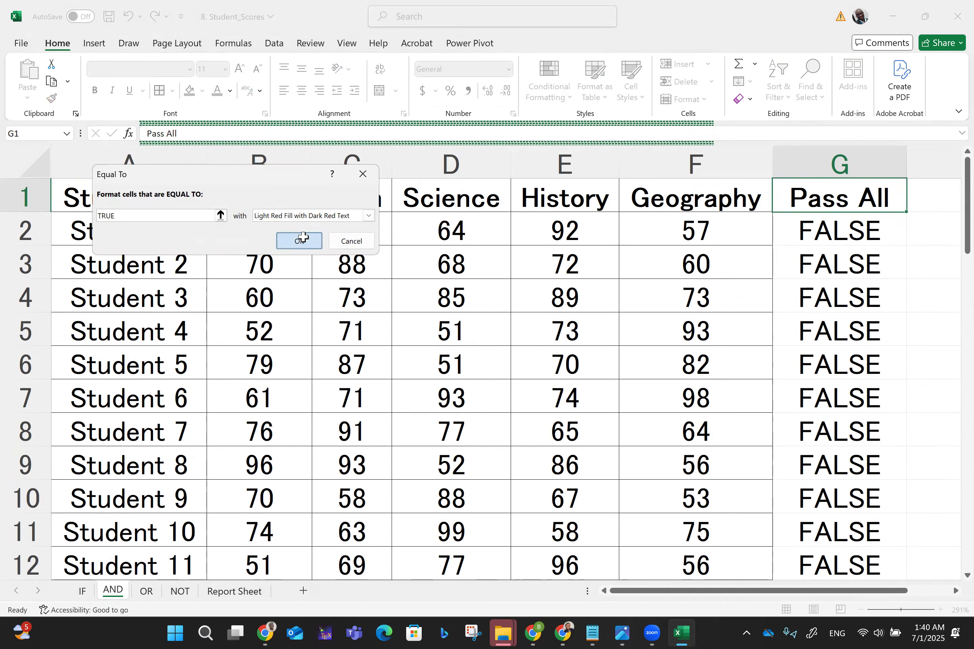
scroll(303, 237, "down", 6)
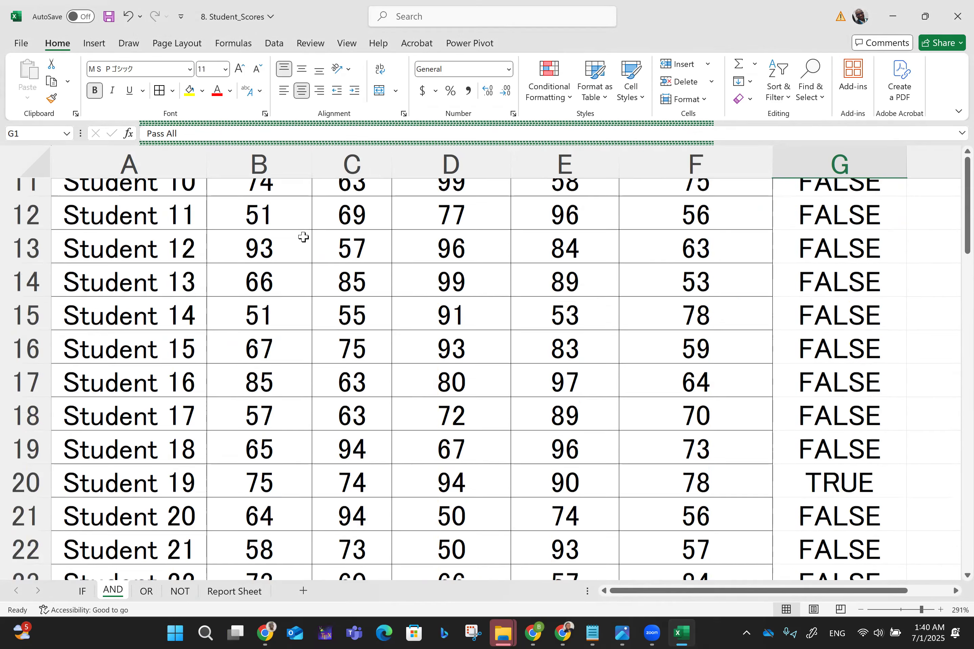
scroll(303, 237, "up", 6)
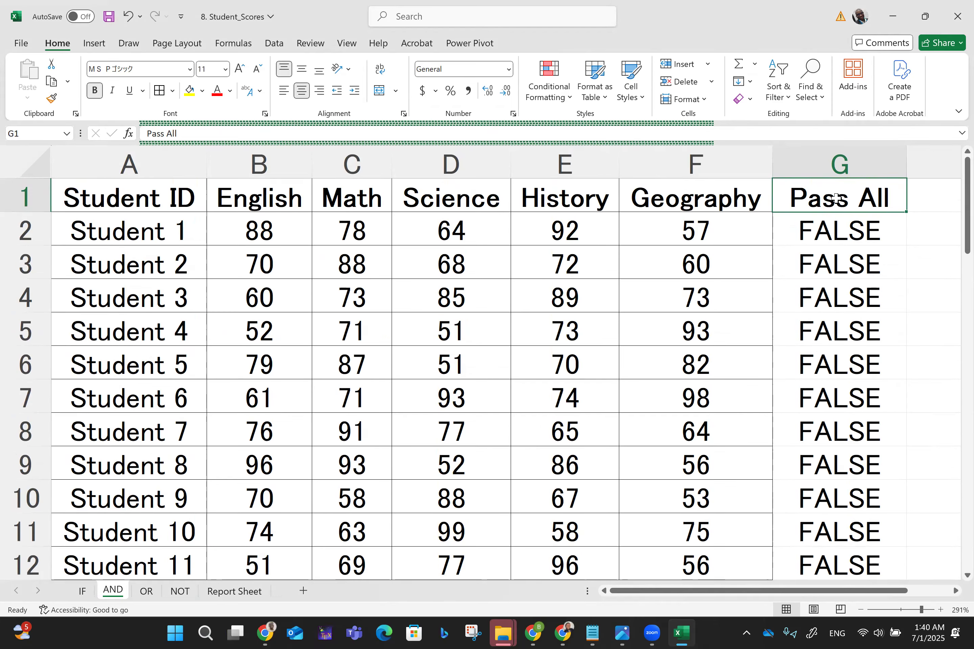
Try a Text That Contains highlighting rule on the Pass All header for the text TRUE, and check the column.
left_click(563, 97)
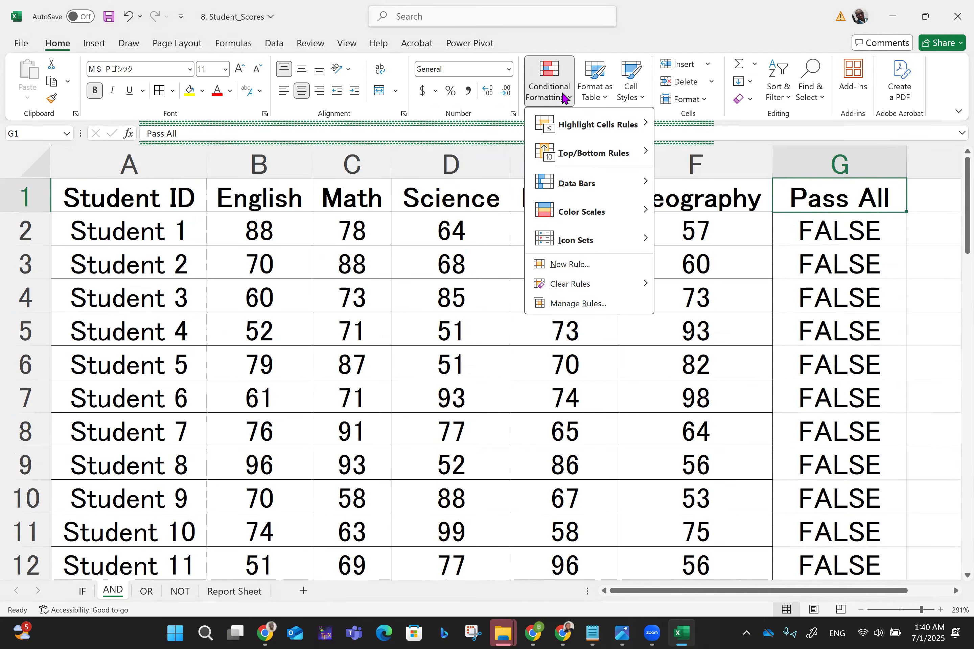
mouse_move(583, 132)
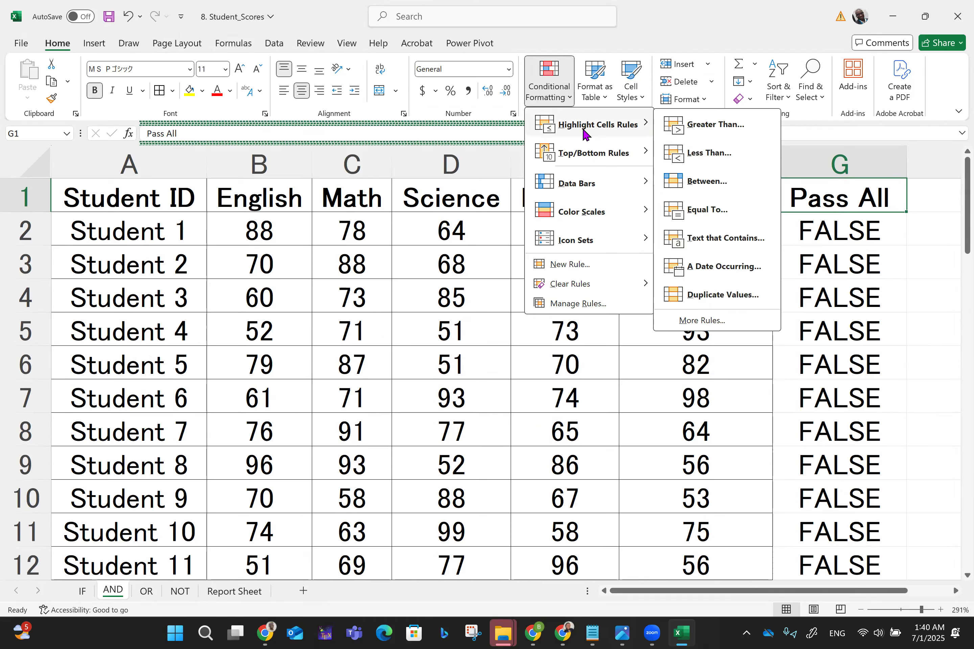
left_click(725, 239)
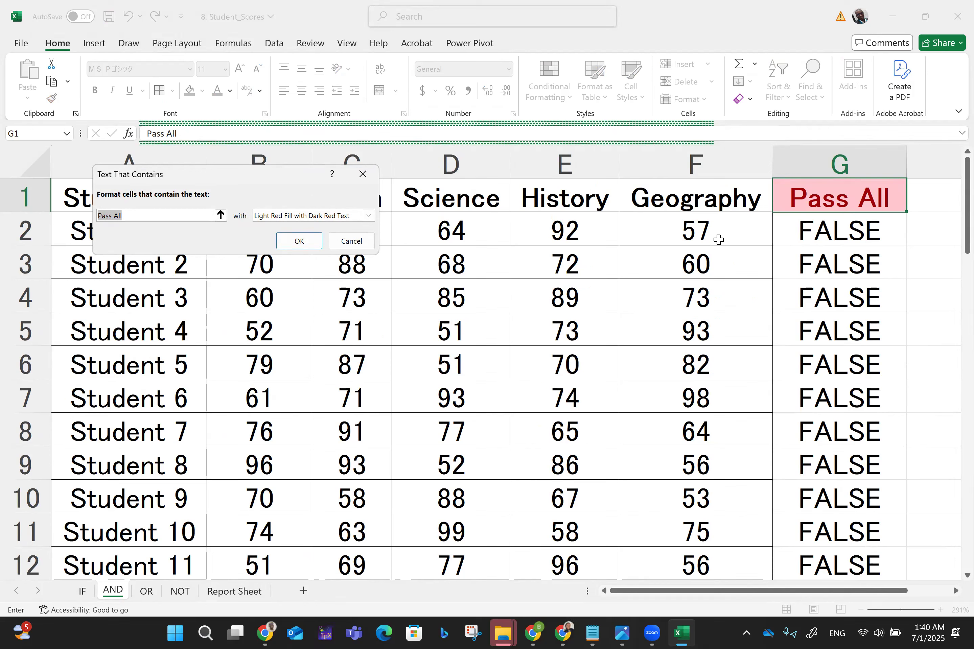
type("TRUE")
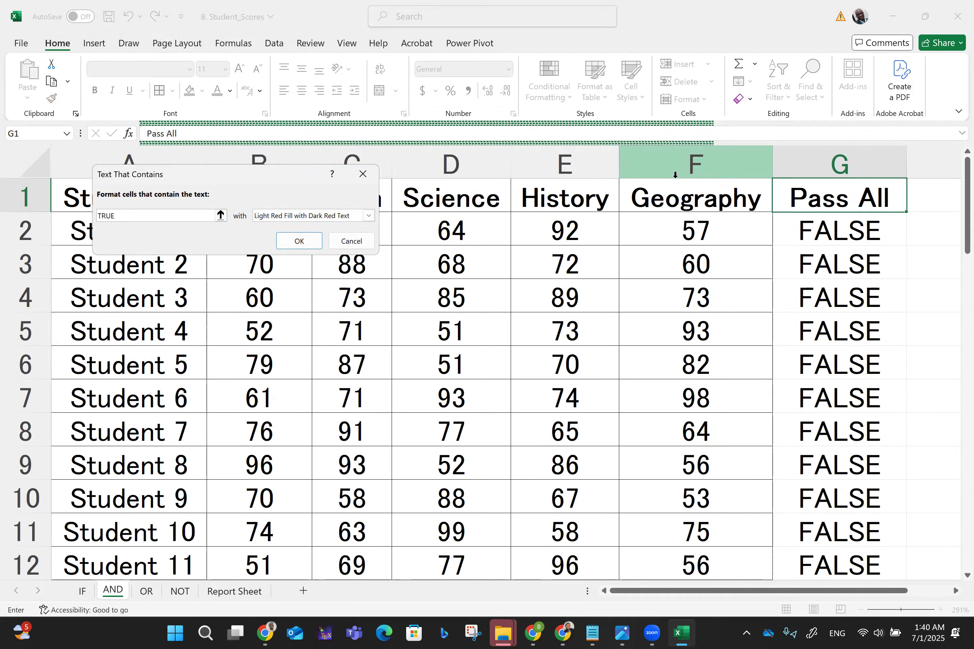
left_click(299, 243)
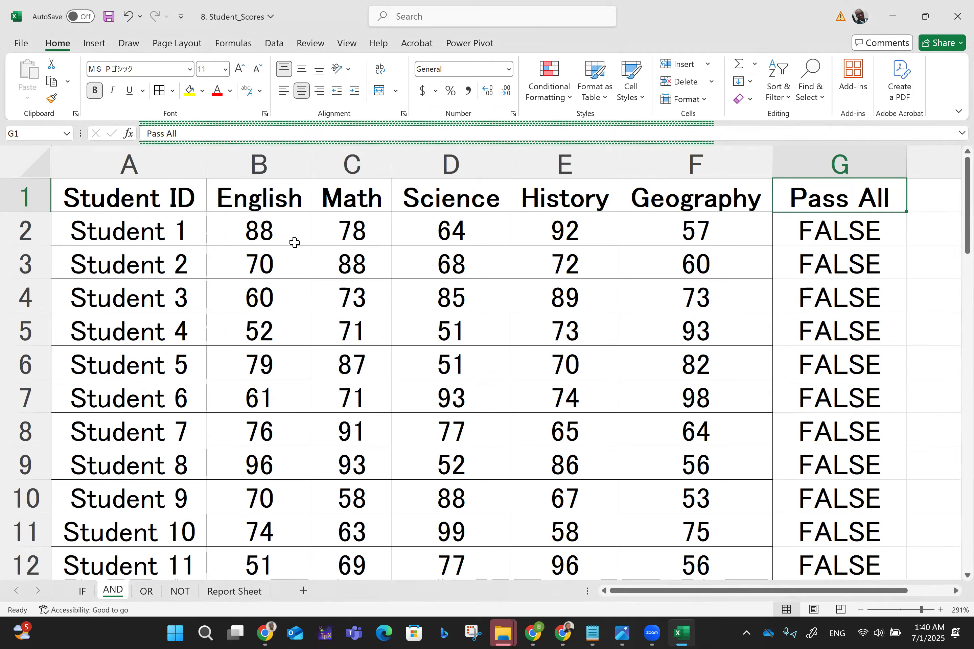
scroll(294, 242, "down", 5)
scroll(294, 243, "up", 2)
scroll(295, 243, "up", 3)
Try the Text That Contains rule once more, replacing the suggested text Pass All with TRUE, and check the results through the student list.
left_click(567, 99)
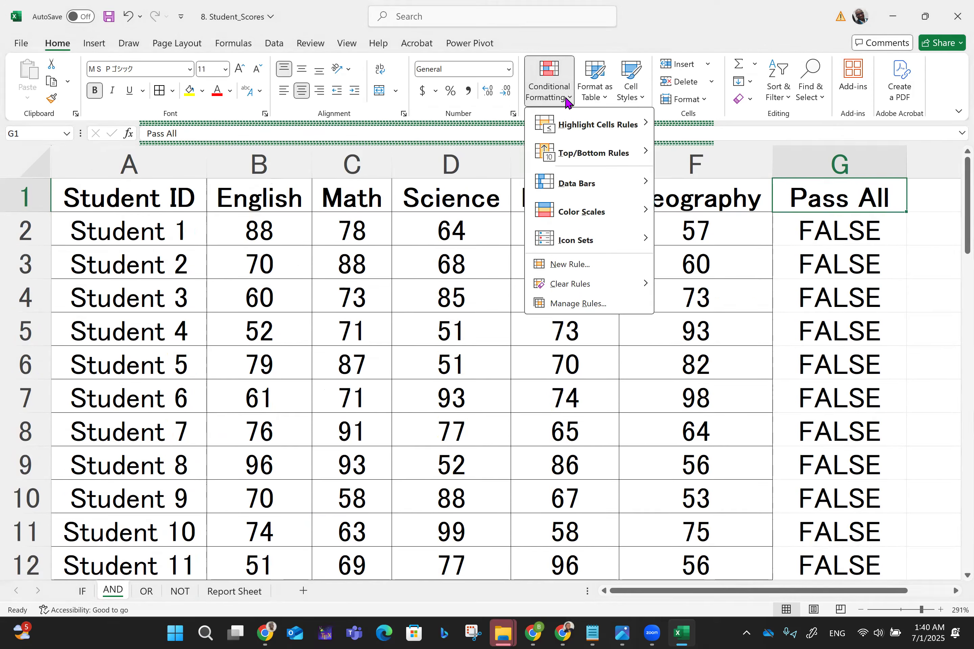
mouse_move(597, 134)
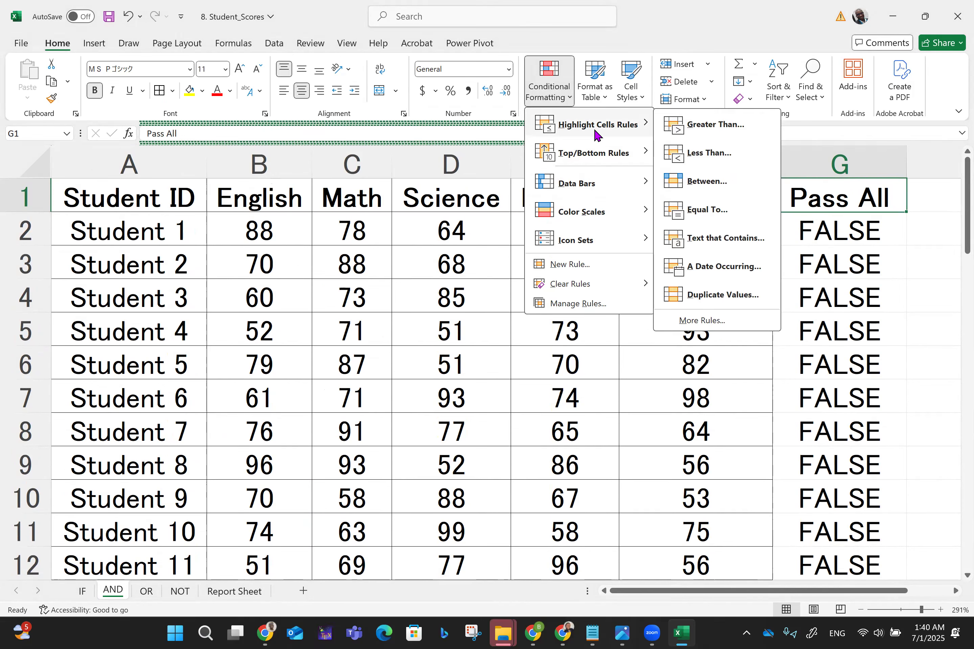
left_click(740, 243)
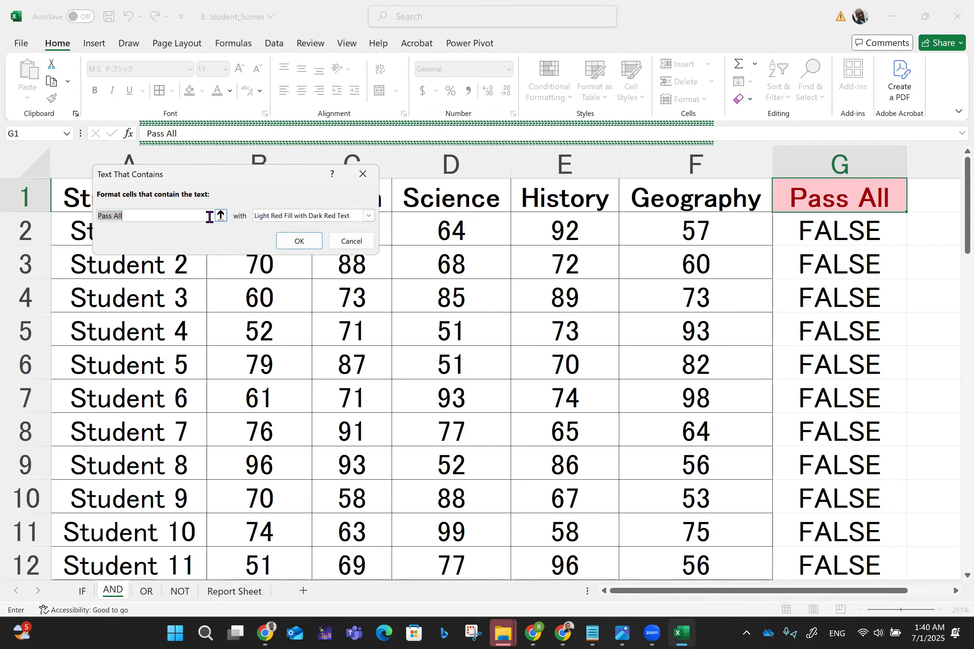
left_click(198, 216)
key("BackSpace")
key("BackSpace")
key("BackSpace")
key("BackSpace")
key("BackSpace")
type("TRUE")
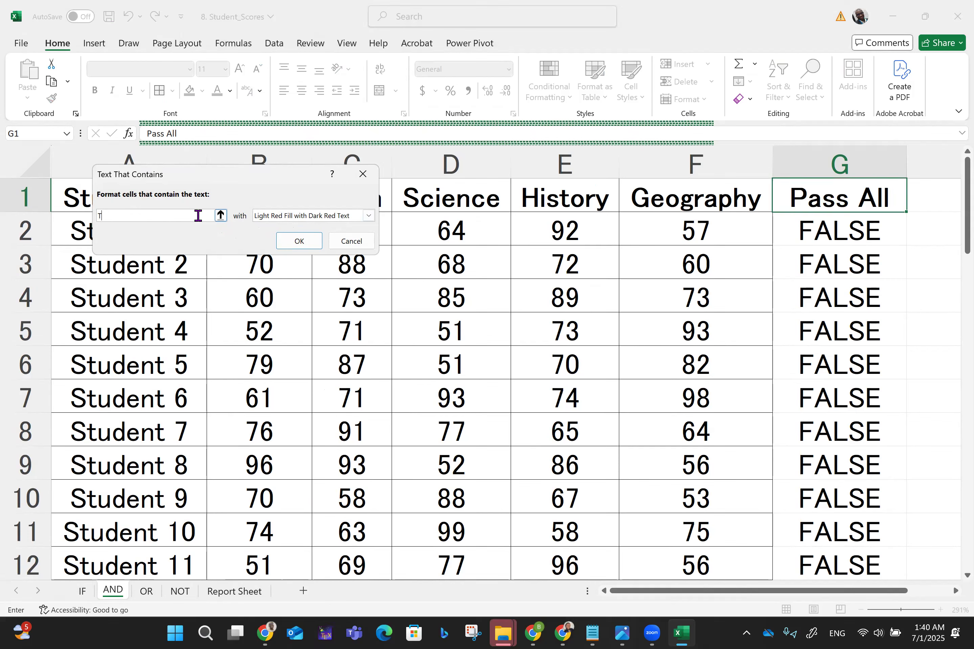
left_click(305, 248)
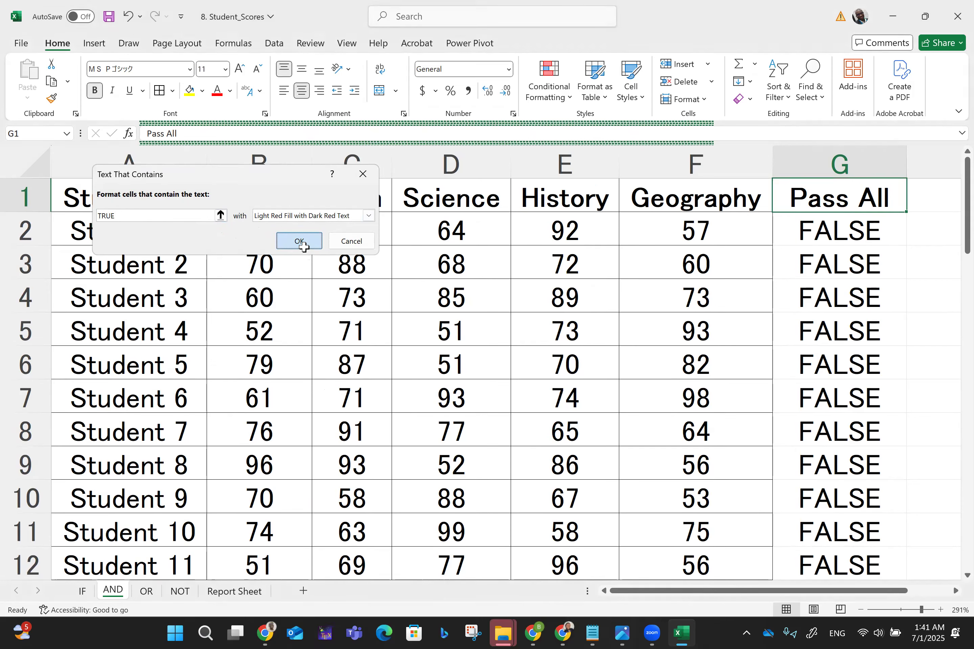
scroll(304, 247, "down", 4)
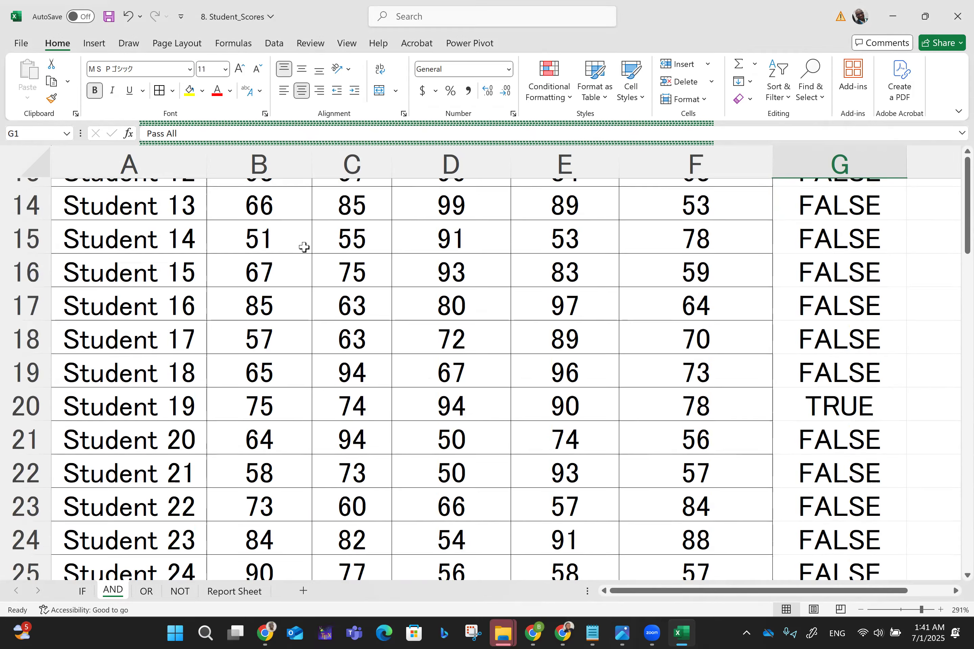
scroll(304, 247, "down", 9)
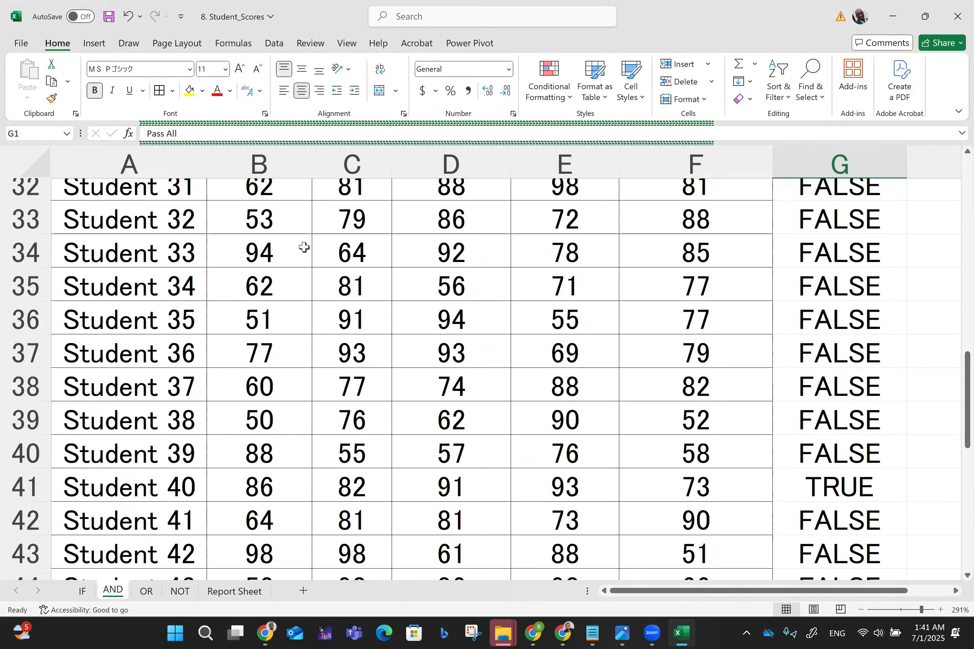
scroll(304, 247, "up", 10)
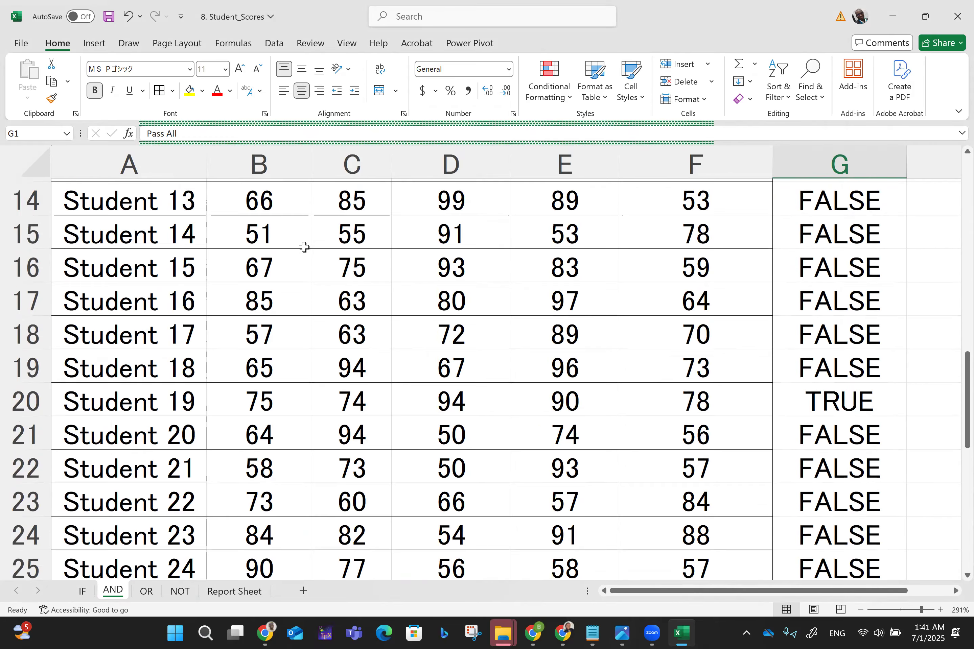
scroll(304, 247, "down", 3)
scroll(304, 248, "up", 7)
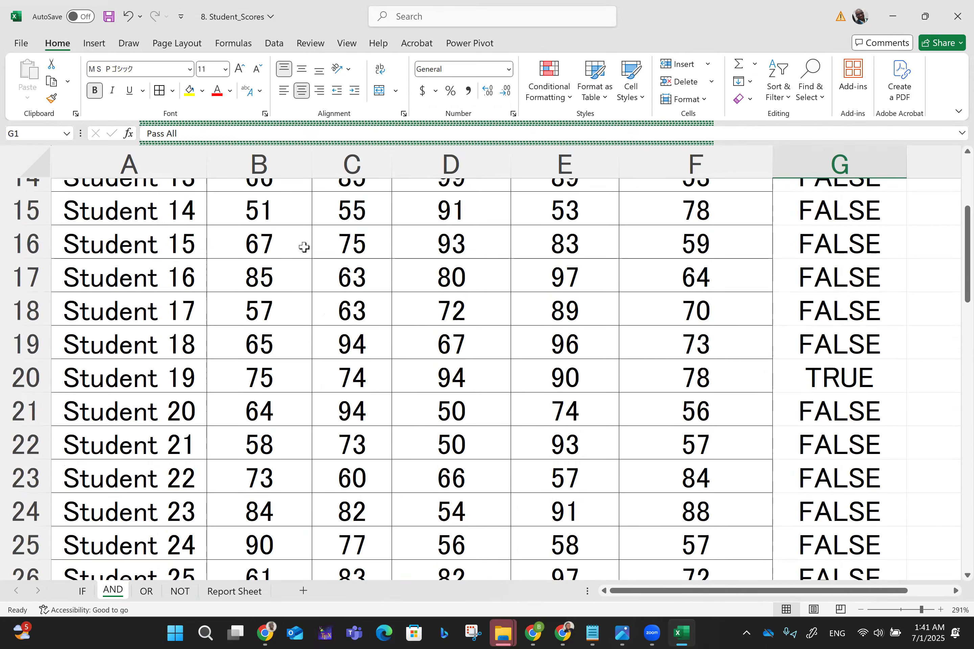
Sort the student rows on the AND sheet by the Pass All column from A to Z.
left_click(781, 99)
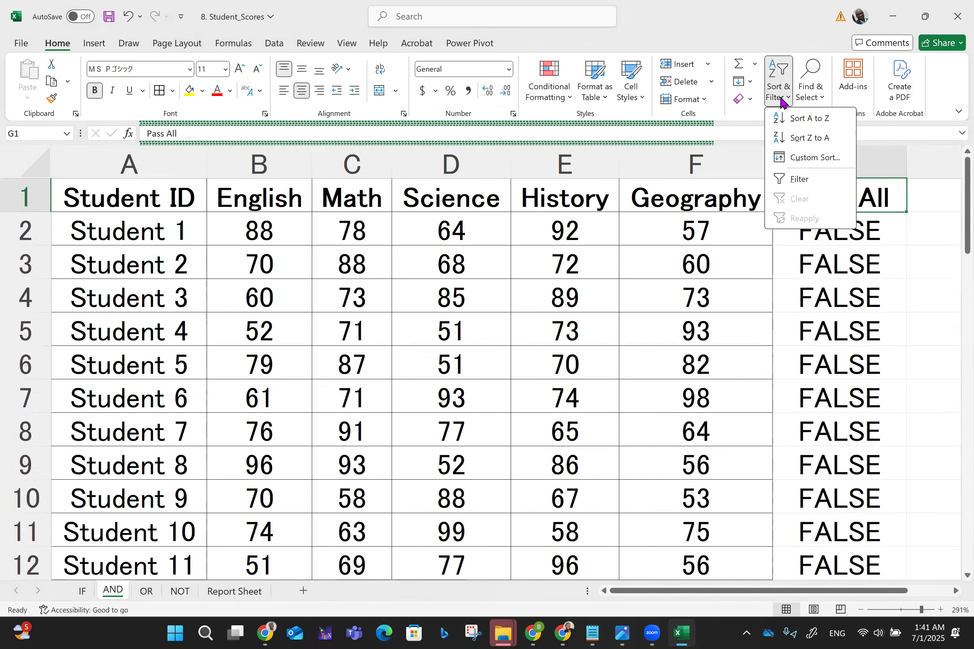
left_click(822, 120)
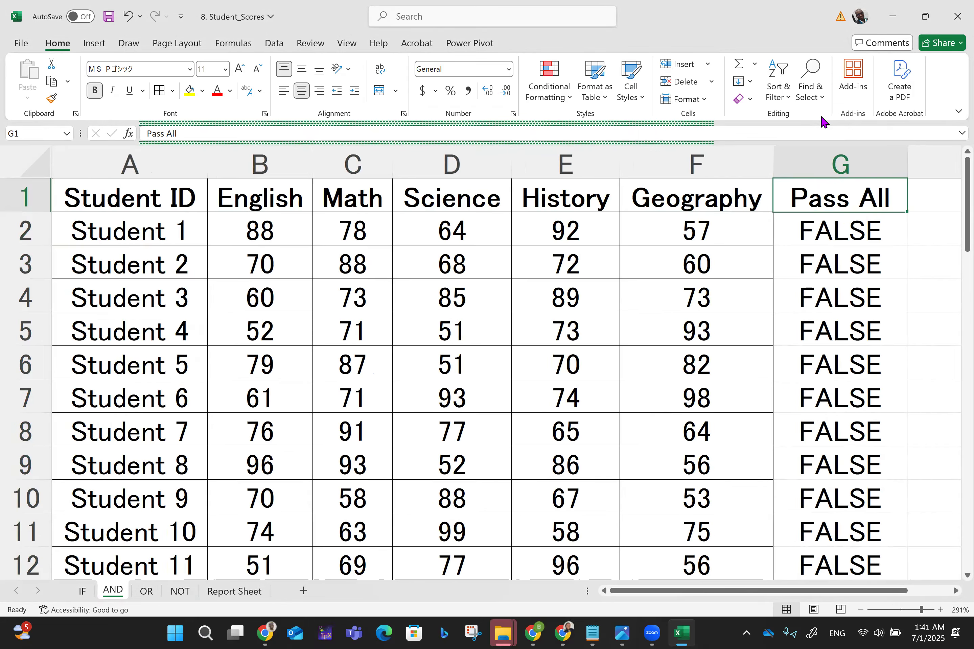
Examine the sorted Pass All column down to the last student rows for TRUE results, then return to the header row.
scroll(824, 122, "down", 1)
scroll(822, 122, "down", 15)
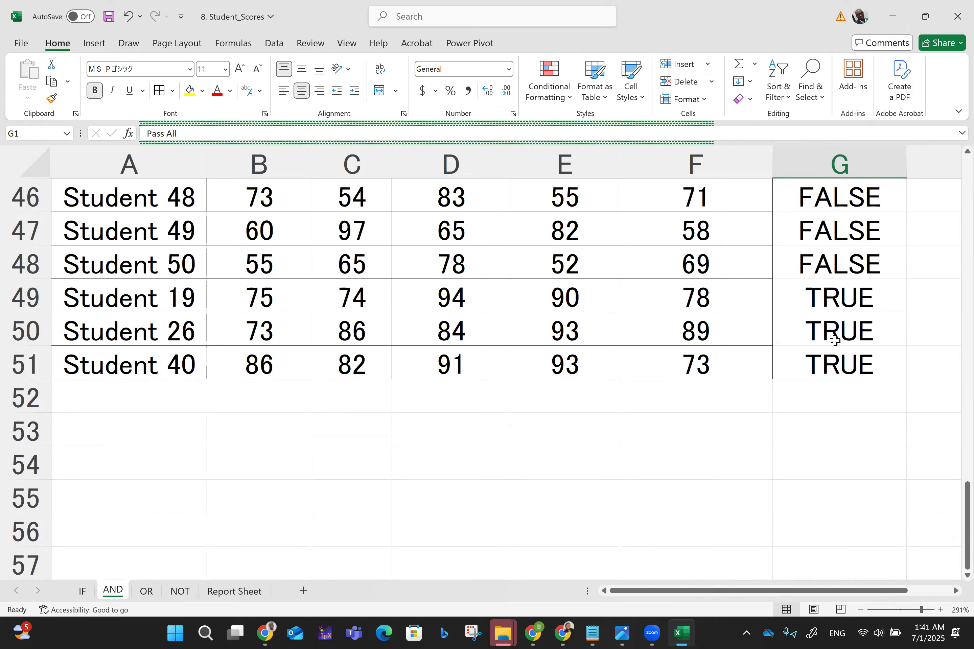
scroll(834, 340, "up", 9)
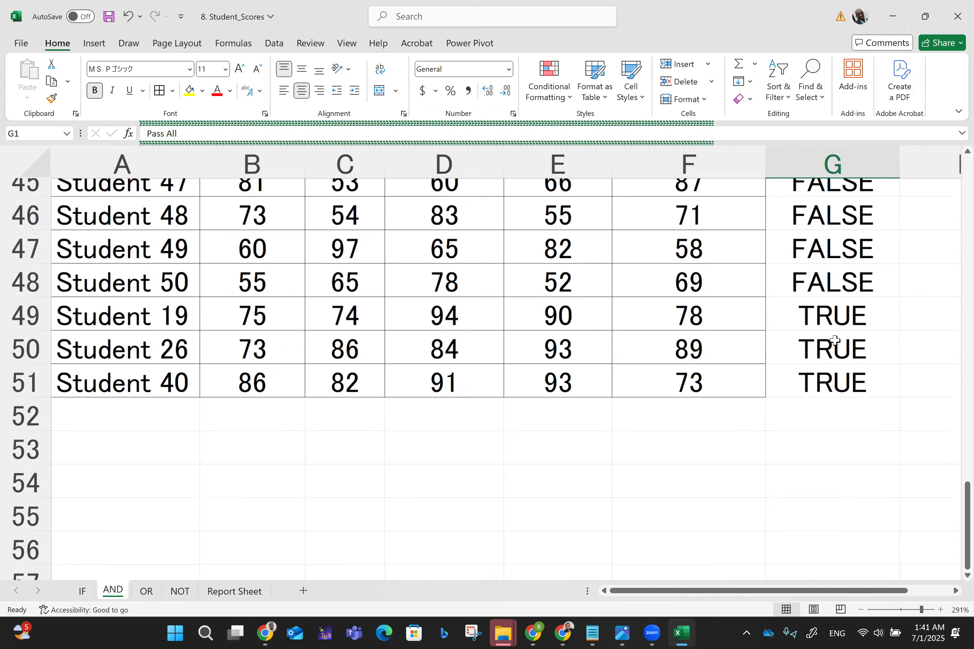
scroll(834, 340, "right", 2)
scroll(835, 340, "up", 6)
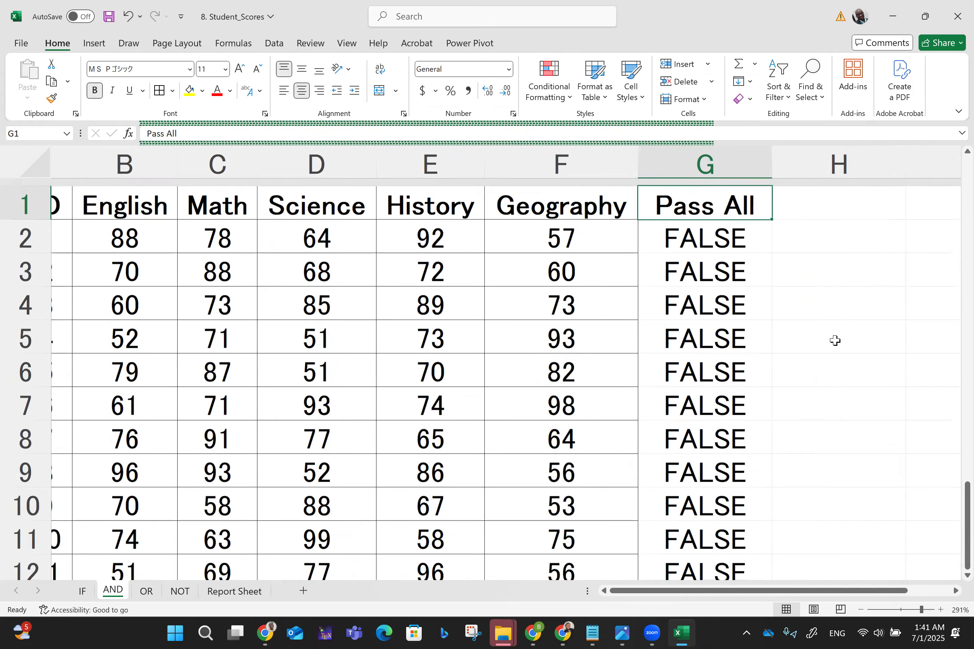
scroll(835, 340, "down", 1)
scroll(835, 340, "up", 1)
scroll(835, 340, "right", 1)
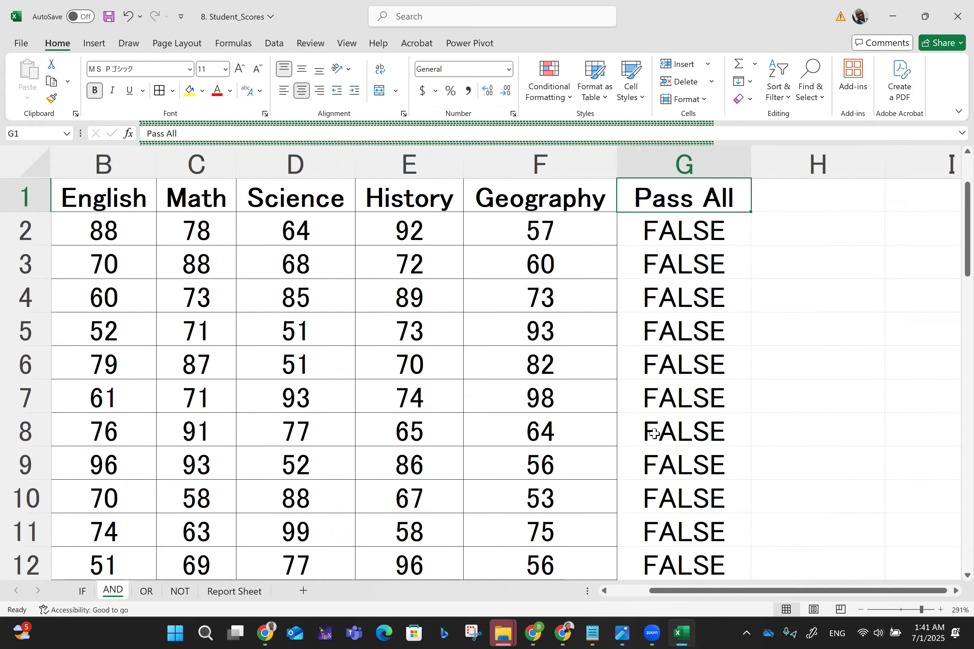
scroll(359, 520, "left", 1)
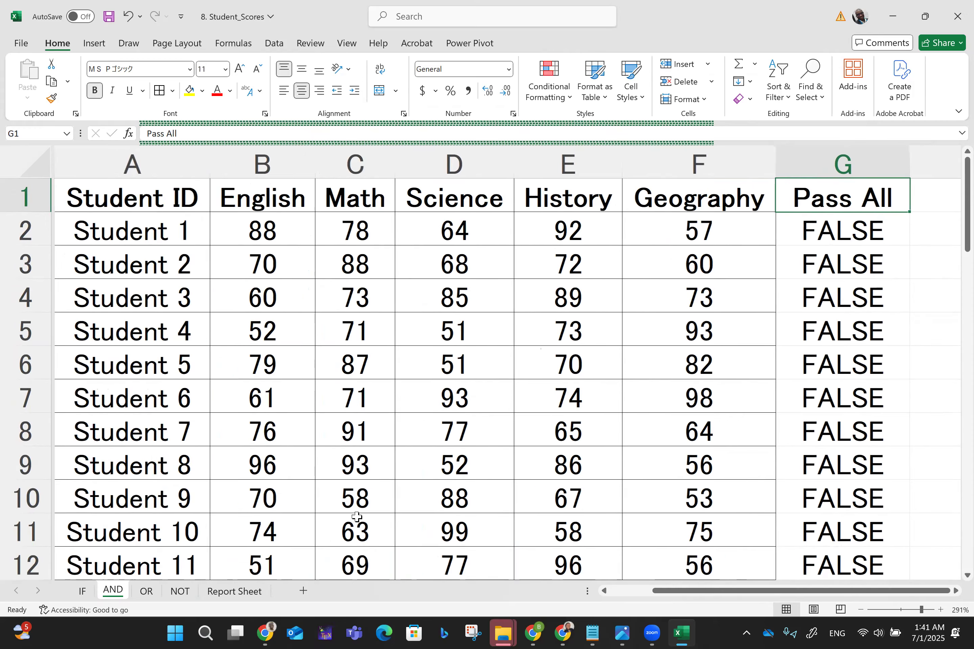
Open the OR worksheet and show its score table from the header row.
left_click(146, 593)
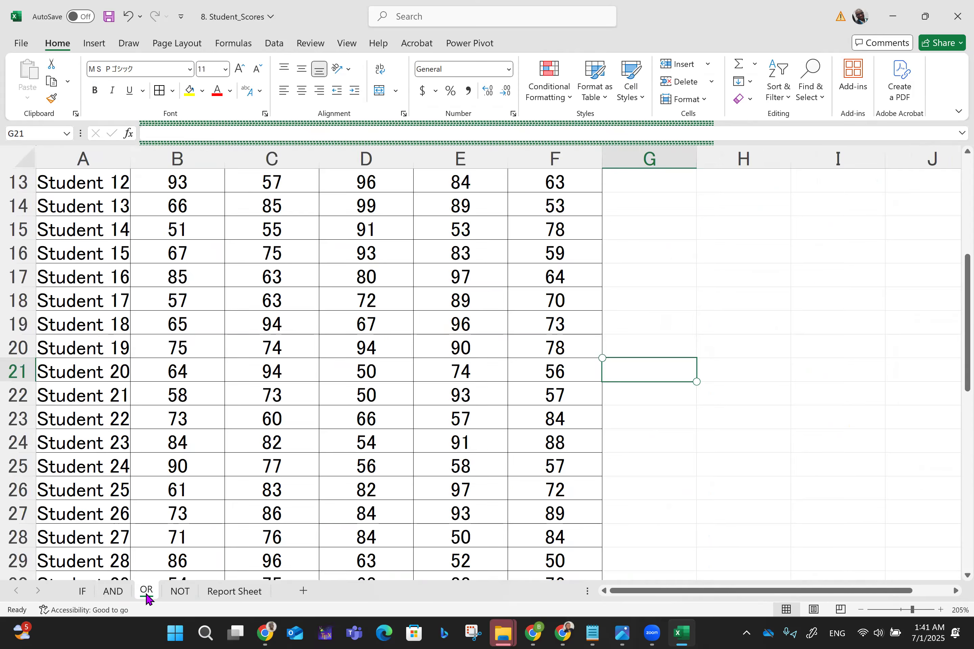
scroll(218, 456, "up", 4)
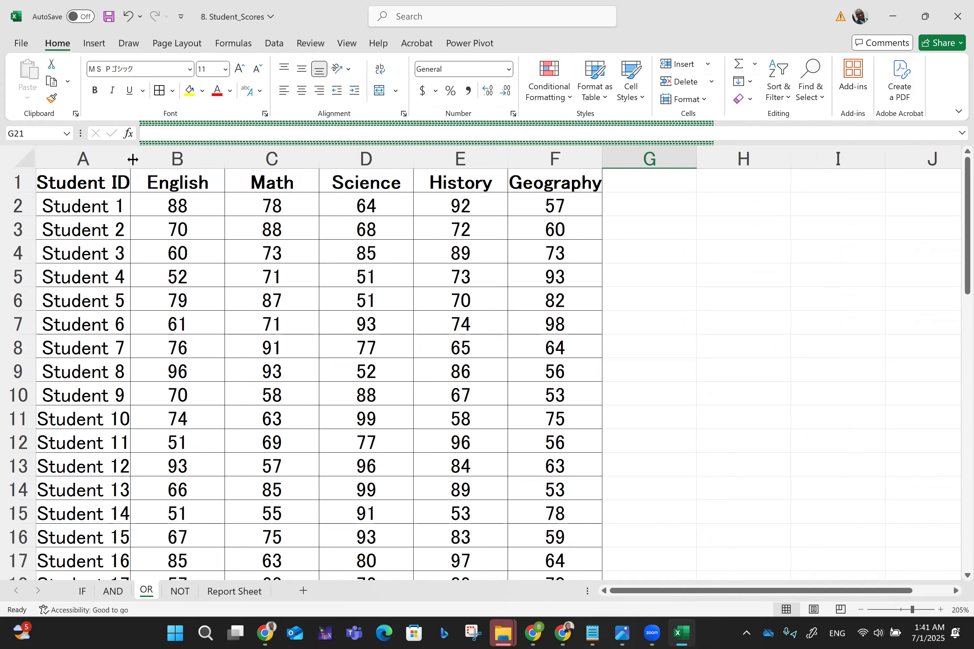
Autofit the Student ID column on the OR sheet and add the header Pass>=1 in G1, beside Geography.
double_click(133, 159)
scroll(260, 230, "up", 2)
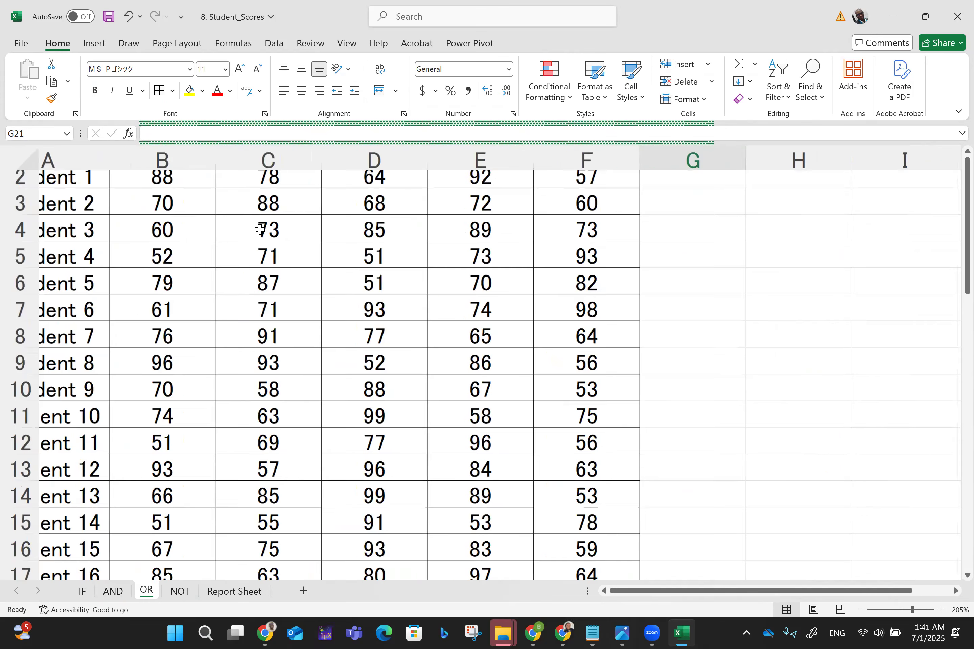
scroll(260, 229, "up", 3)
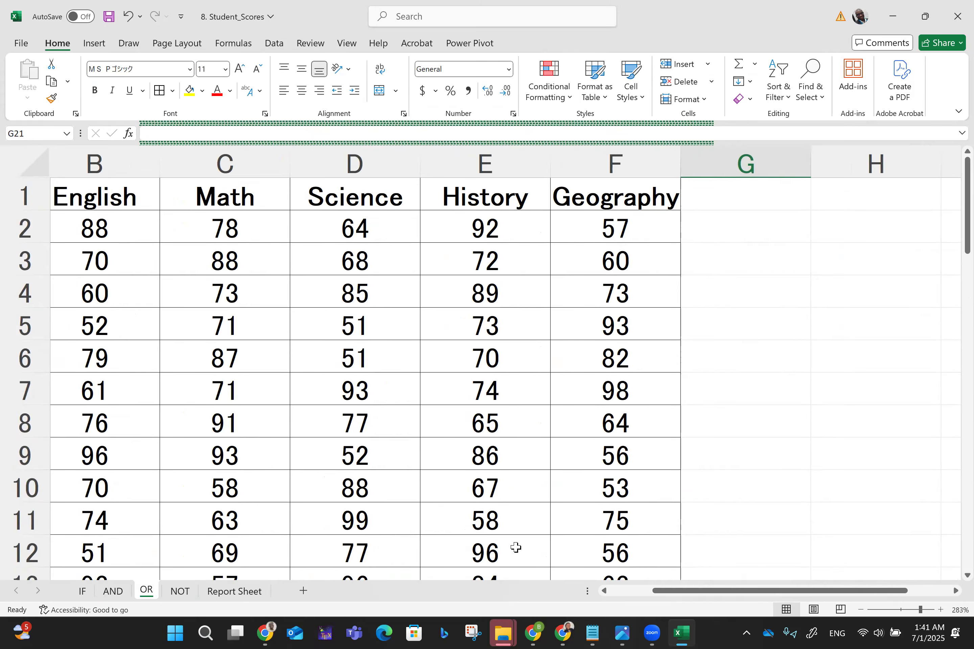
left_click(718, 201)
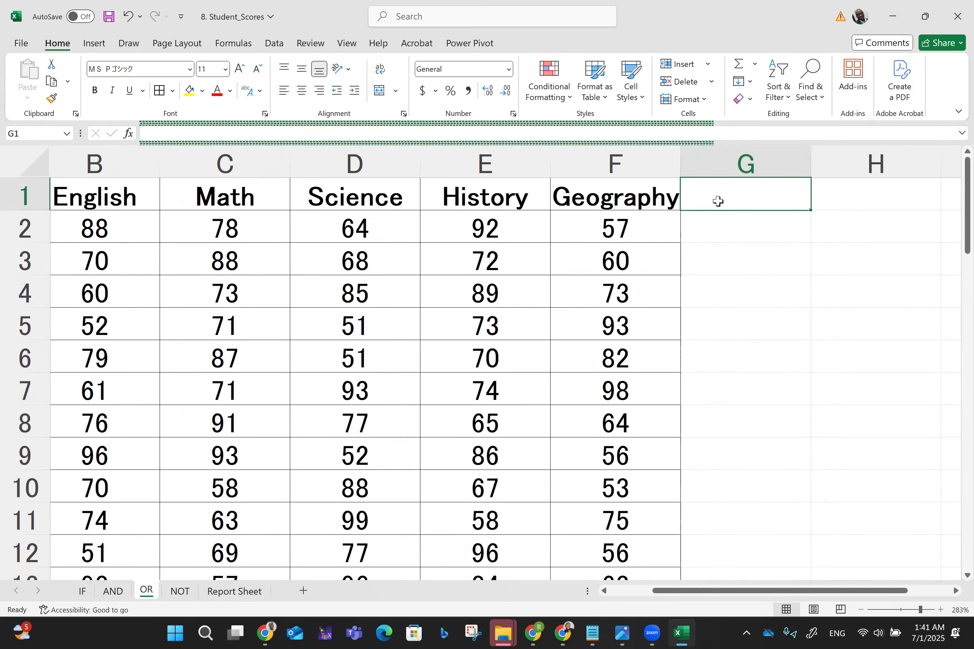
type("Pass")
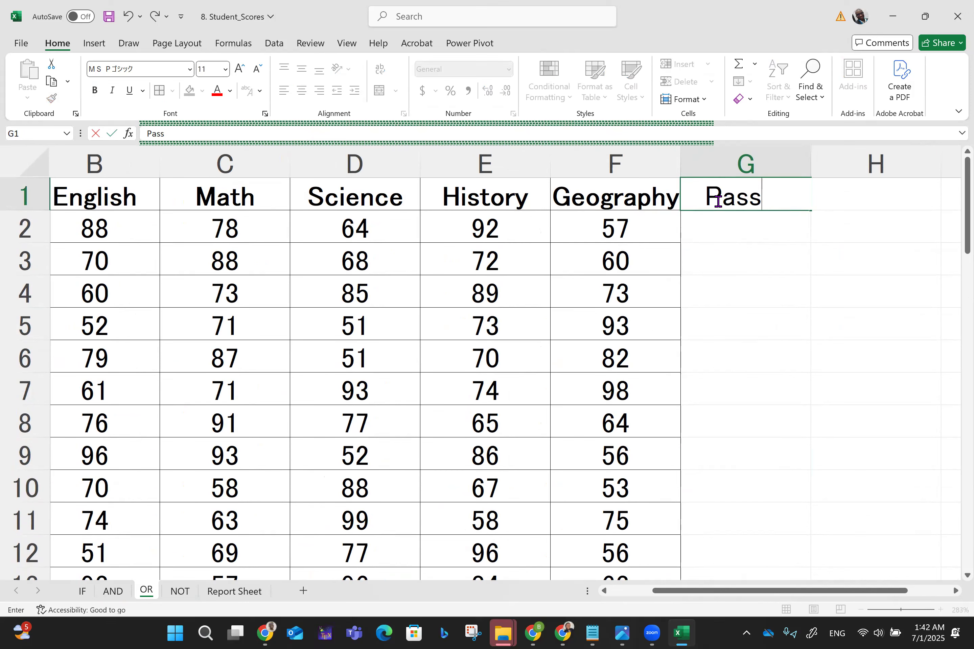
type(">=1")
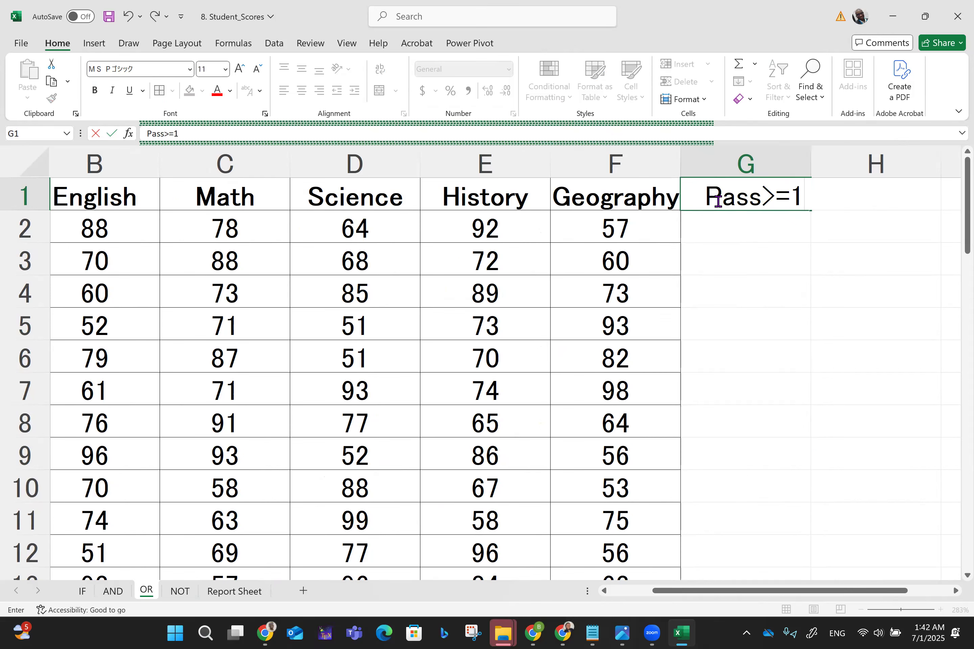
key("Return")
left_click(738, 201)
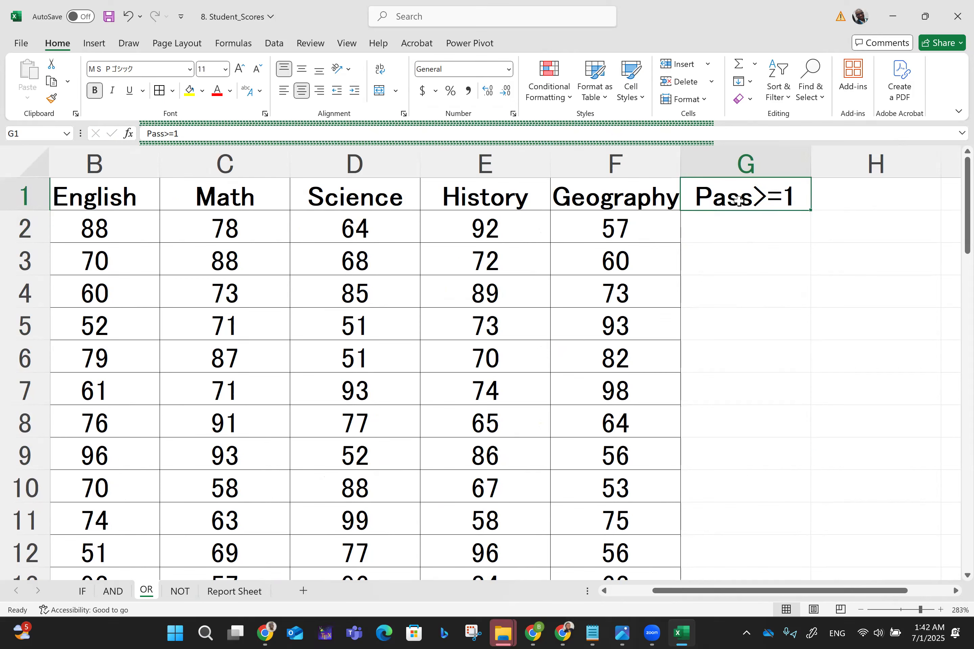
left_click(728, 232)
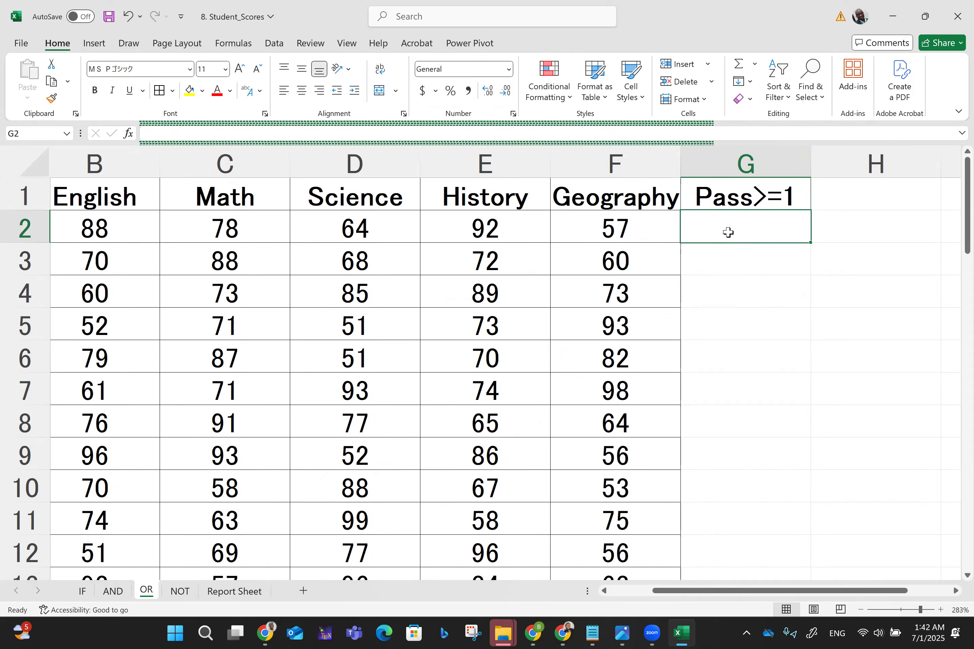
Enter the formula =OR(B2>=70,C2>=70,D2>=70,E2>=70,F2>=70) in cell G2 of the OR sheet.
type("=or")
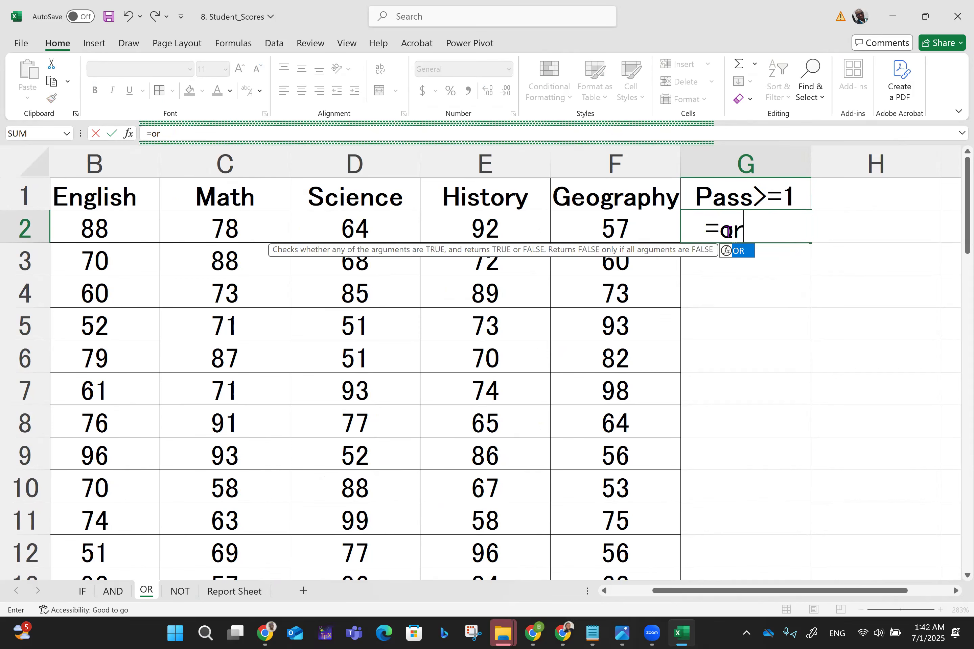
type("(")
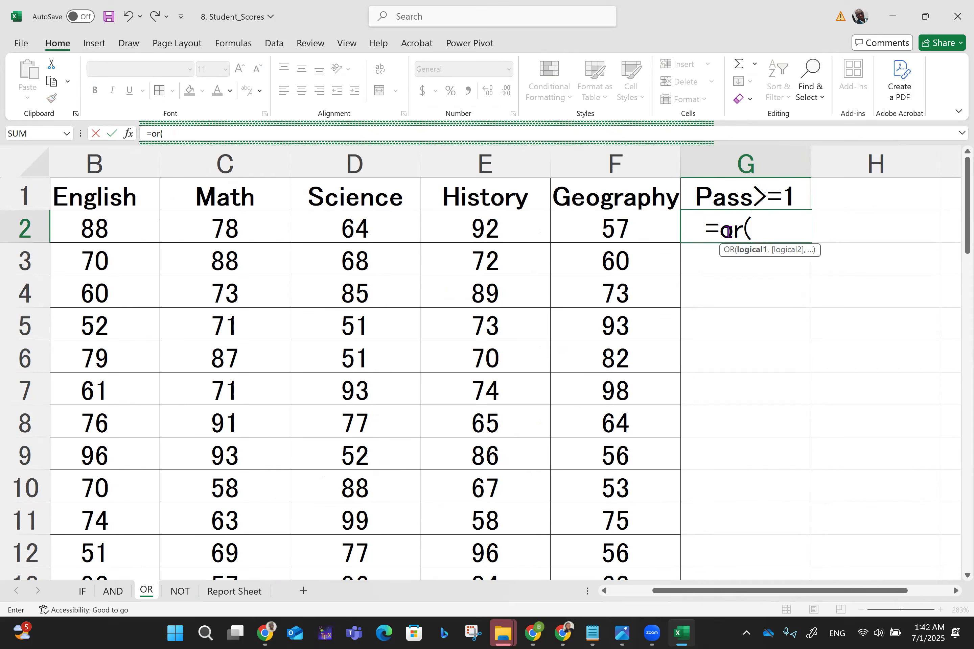
type("b2")
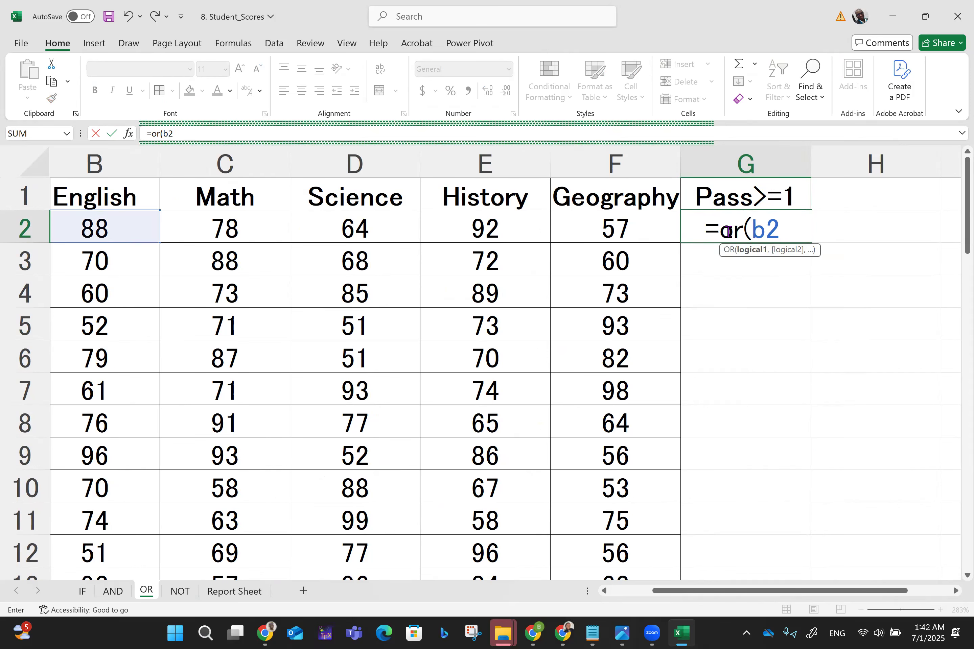
type(">=70")
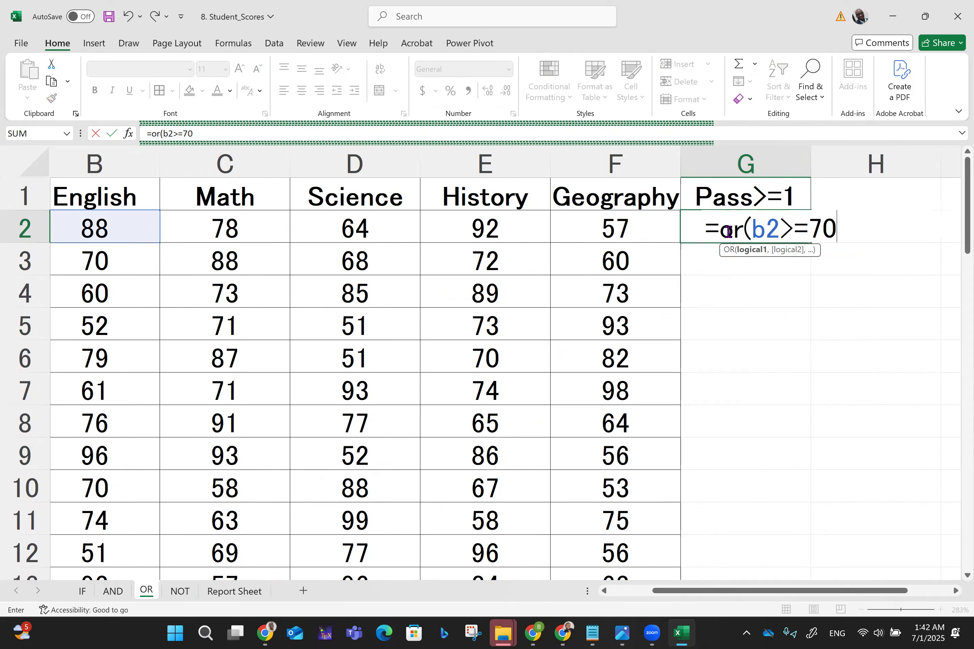
type(",c2")
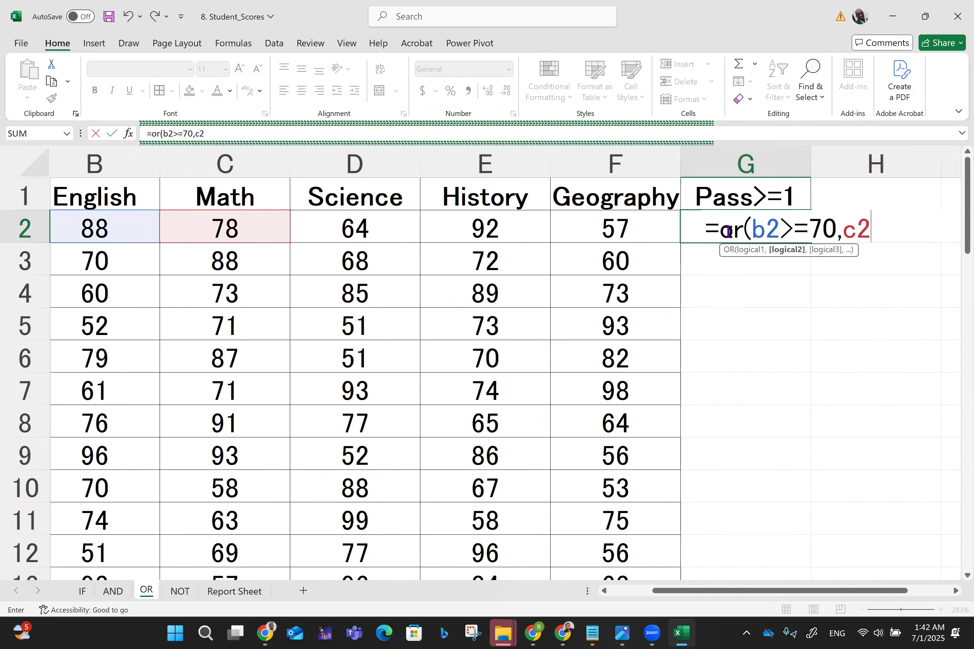
type(">=70,")
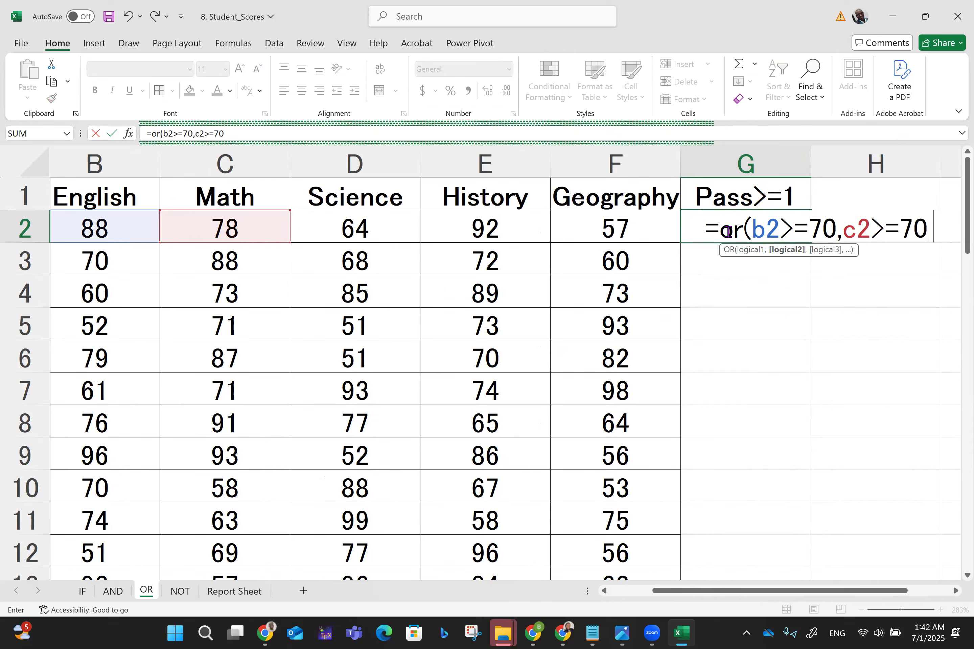
type("d")
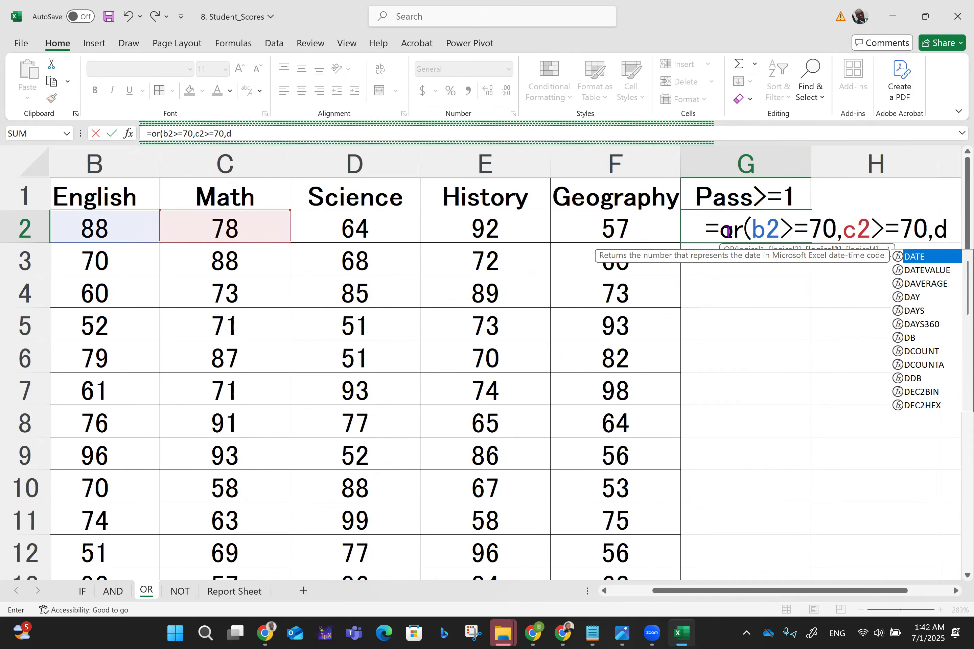
type("3>=70")
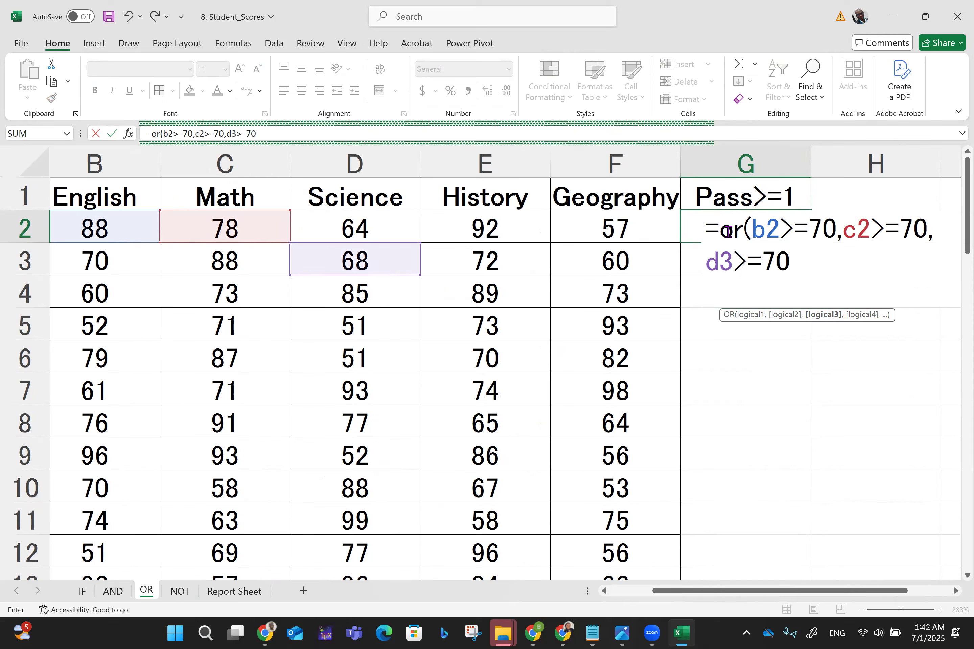
key("BackSpace")
key("BackSpace")
key("BackSpace")
key("BackSpace")
key("BackSpace")
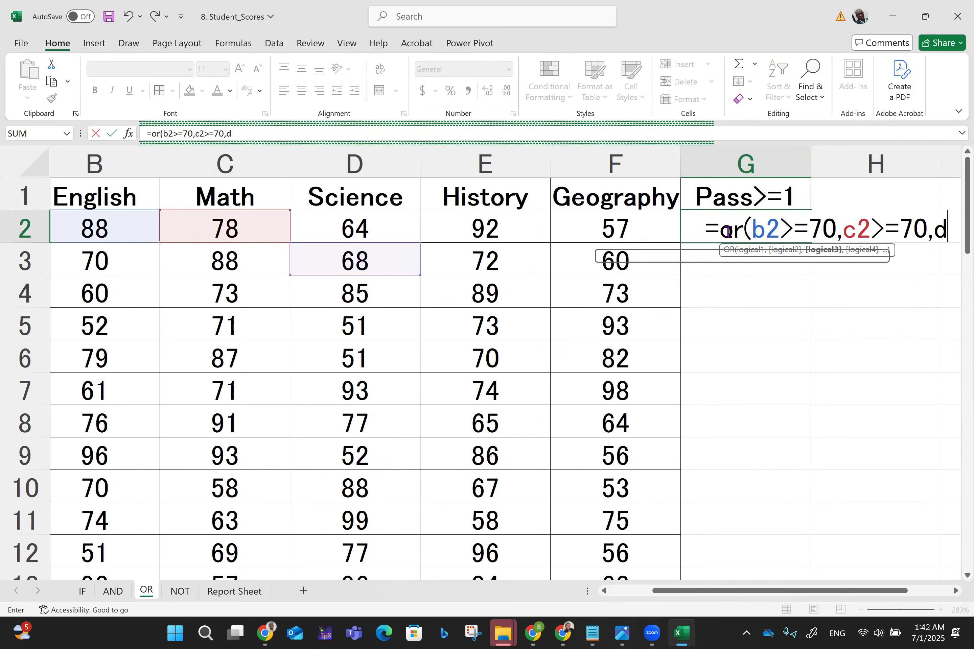
type("2>=")
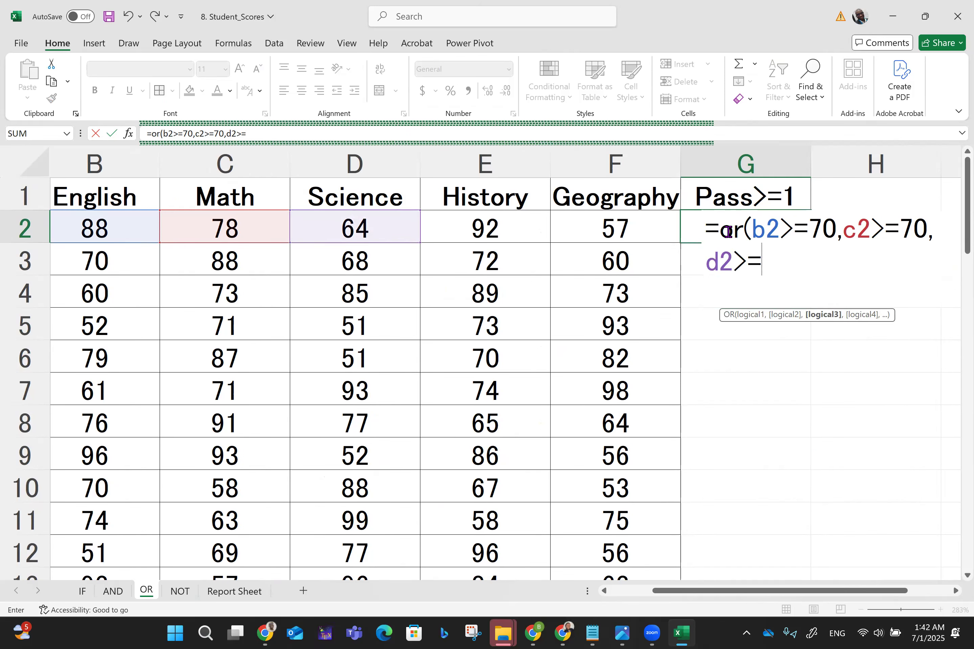
type("70,3")
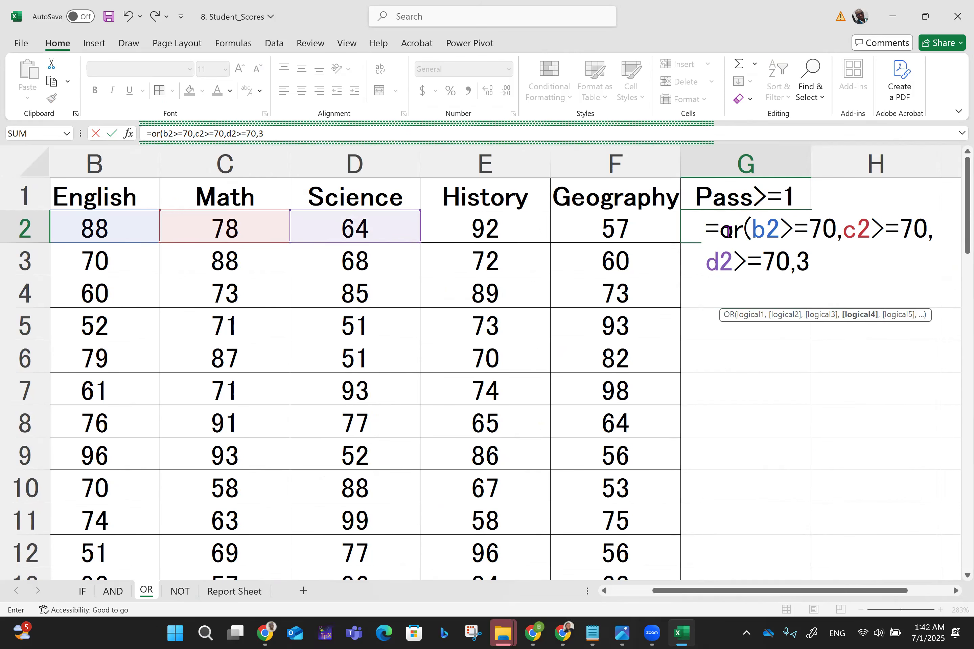
key("BackSpace")
type("e2")
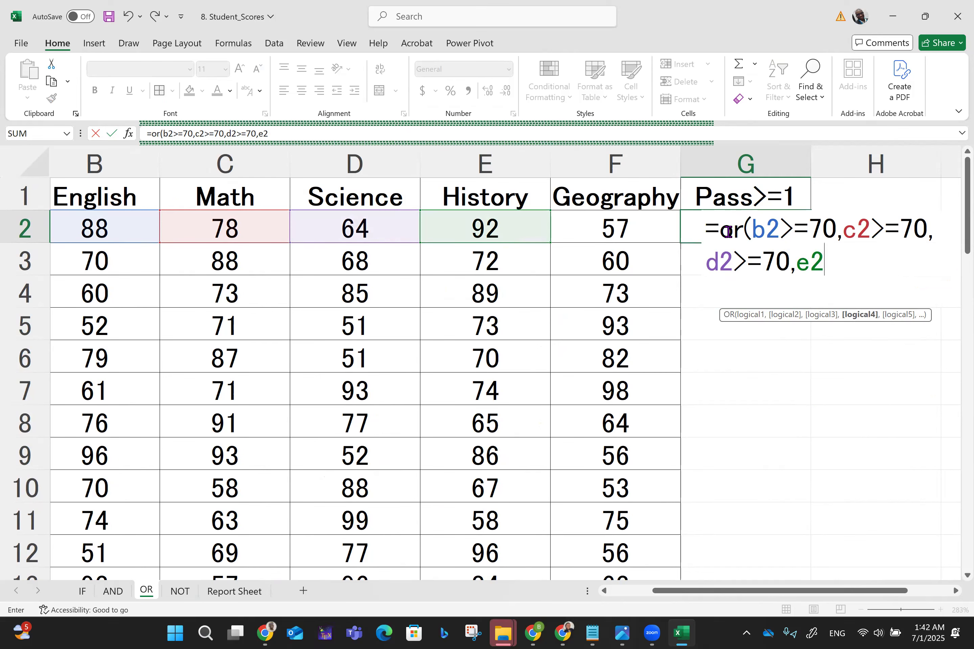
type(">=70")
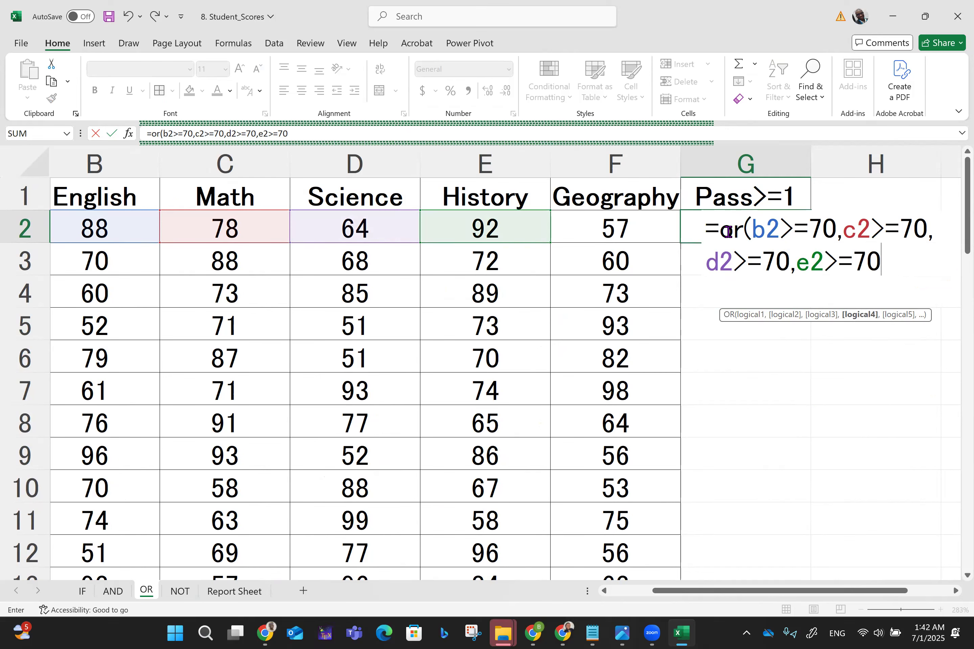
type(",")
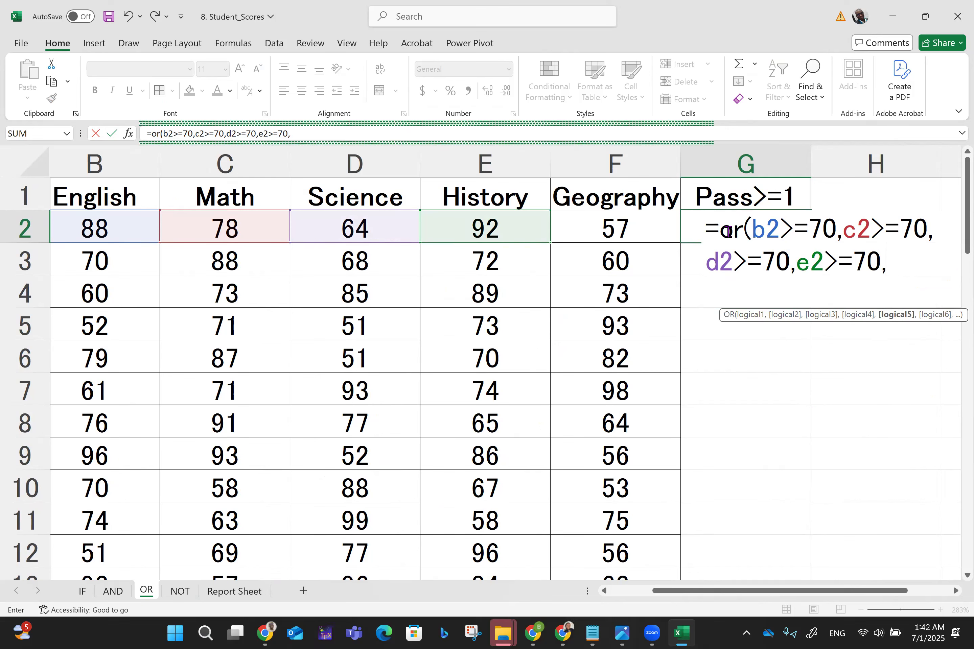
type("f2>=")
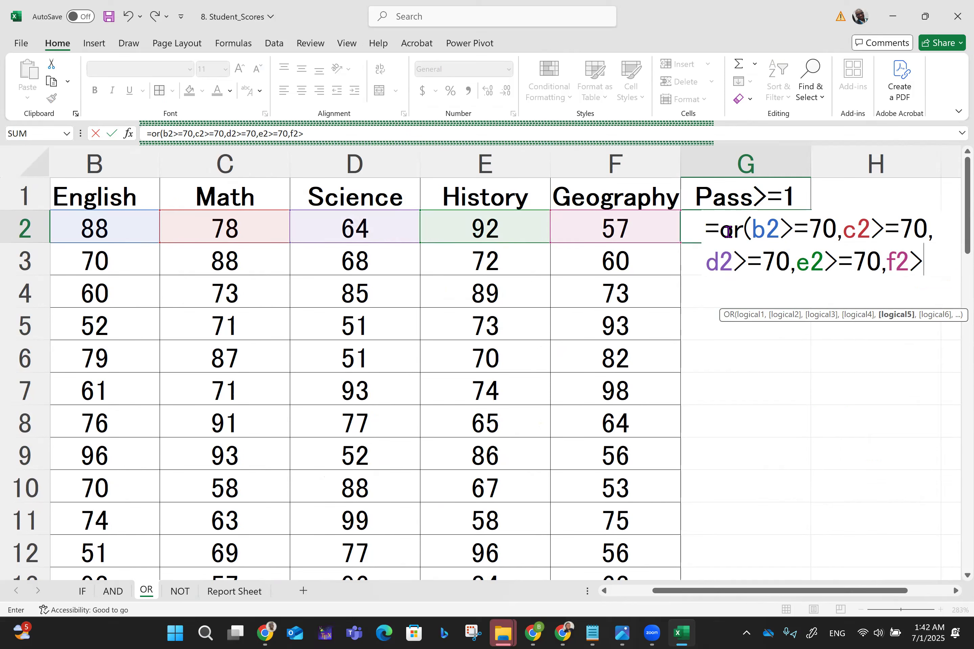
type("70")
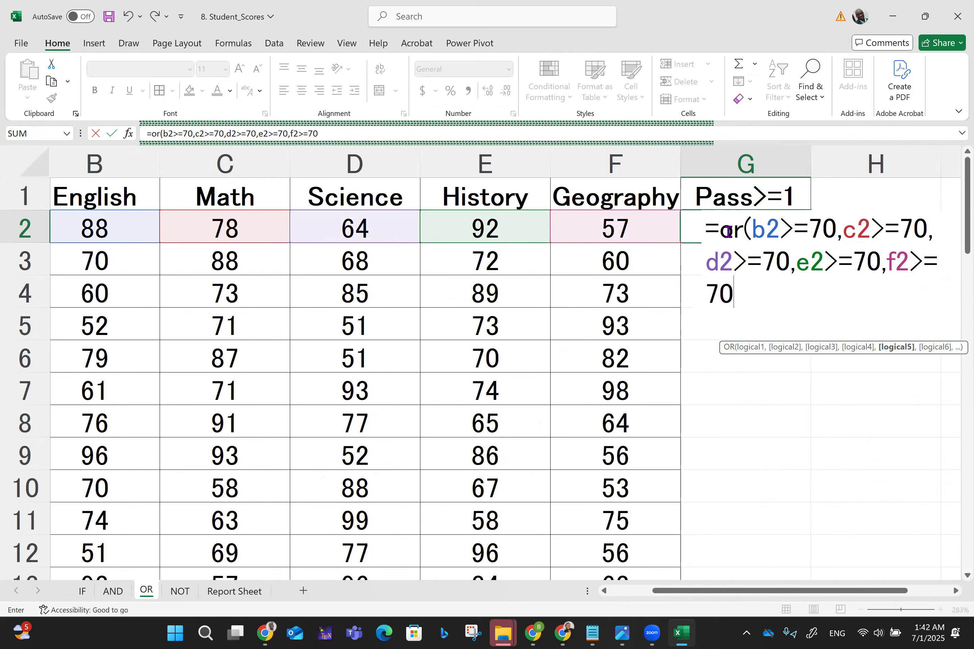
key("Return")
left_click(737, 225)
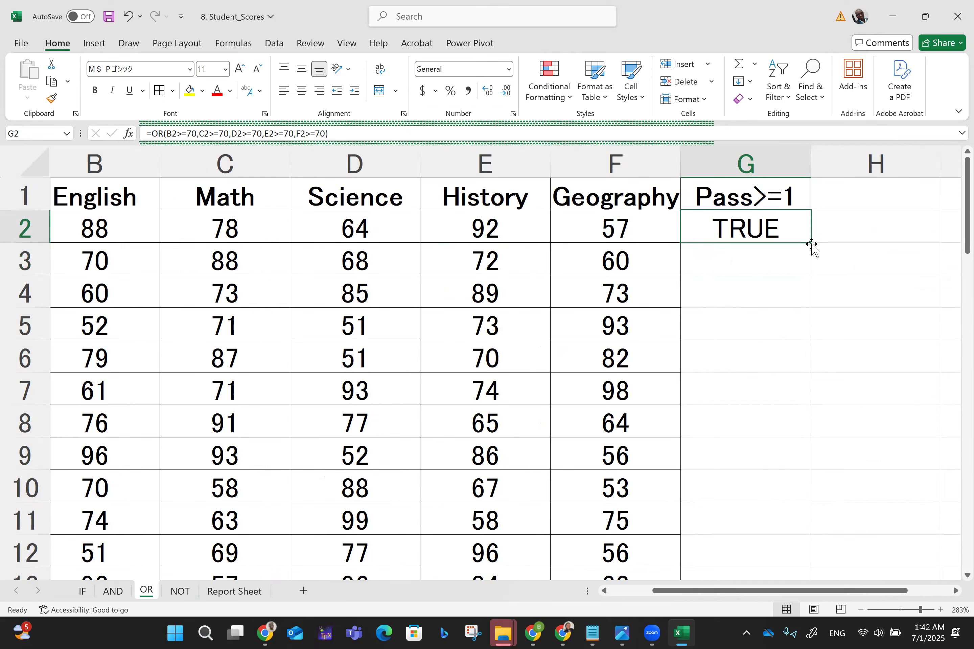
left_click_drag(813, 246, 790, 553)
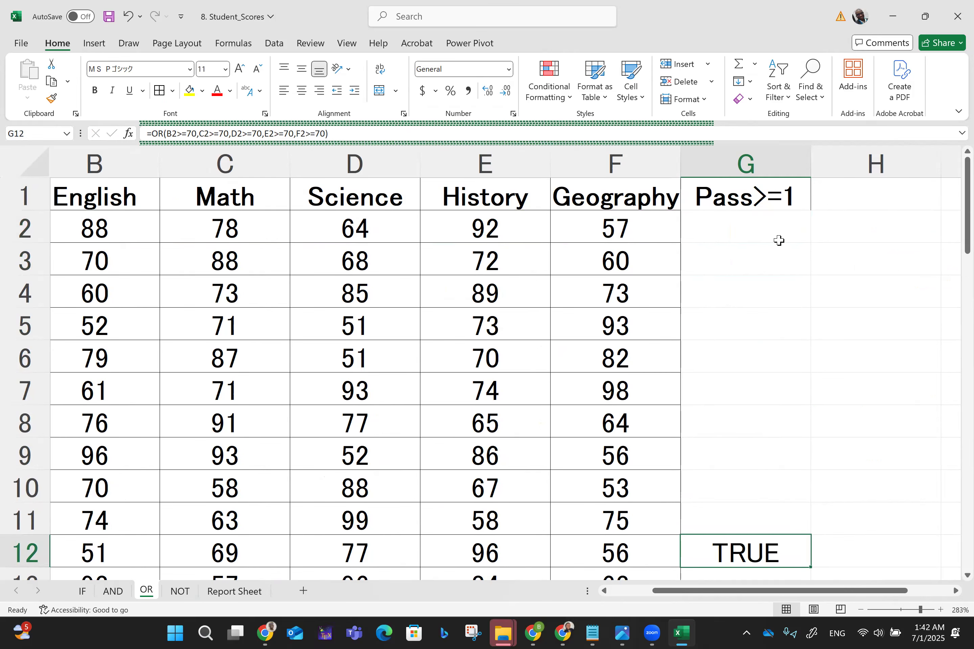
key("ctrl+z")
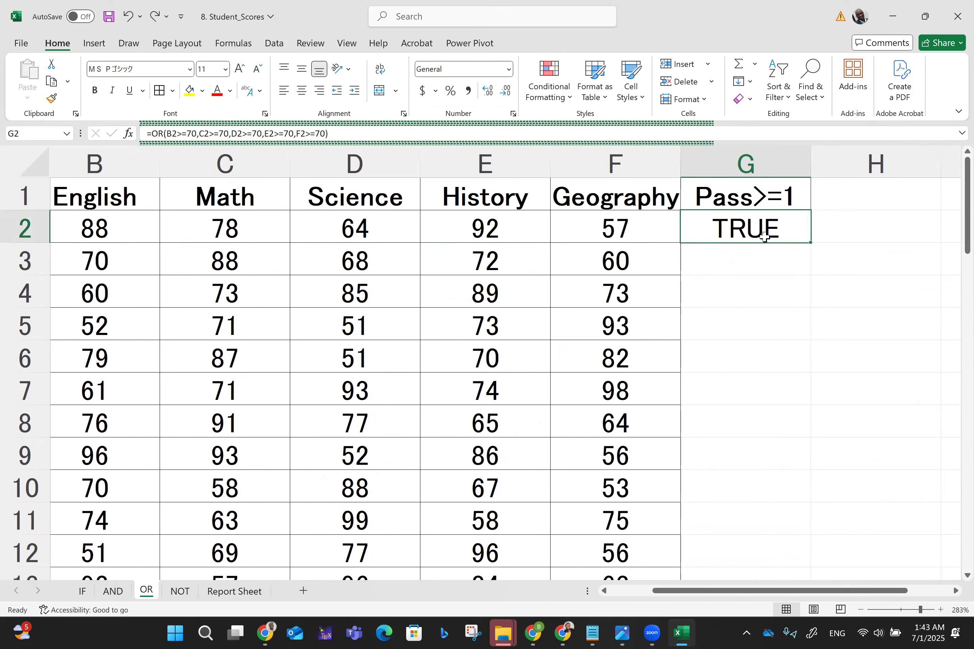
left_click_drag(814, 247, 802, 319)
key("ctrl+z")
Fill the OR formula from G2 down through G51 in the Pass>=1 column.
left_click(851, 229)
left_click(788, 221)
left_click(844, 241)
scroll(844, 241, "right", 3)
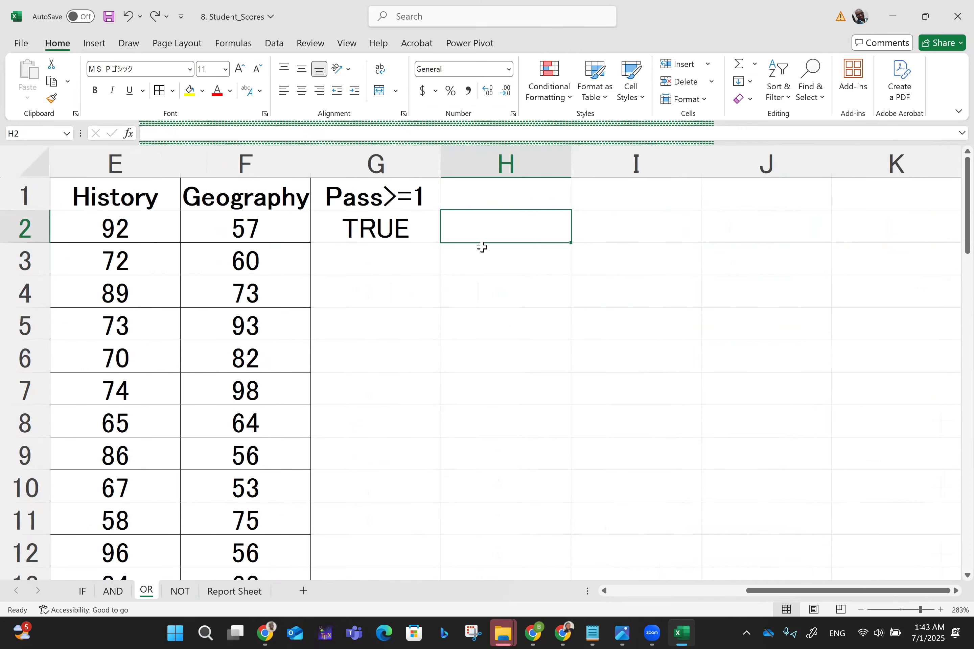
double_click(474, 247)
left_click(528, 223)
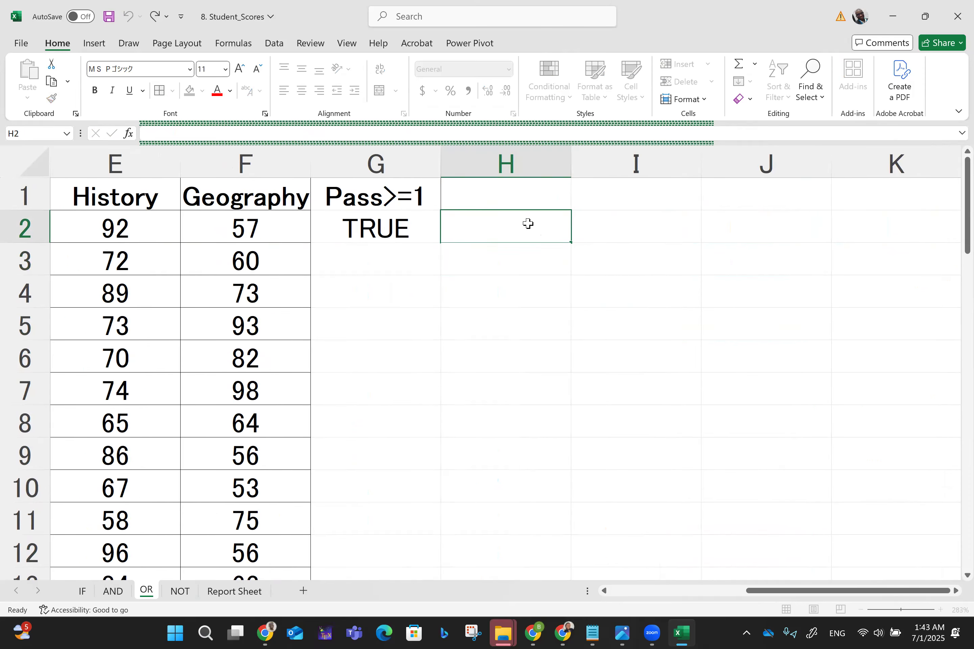
left_click(399, 219)
left_click_drag(440, 245, 407, 506)
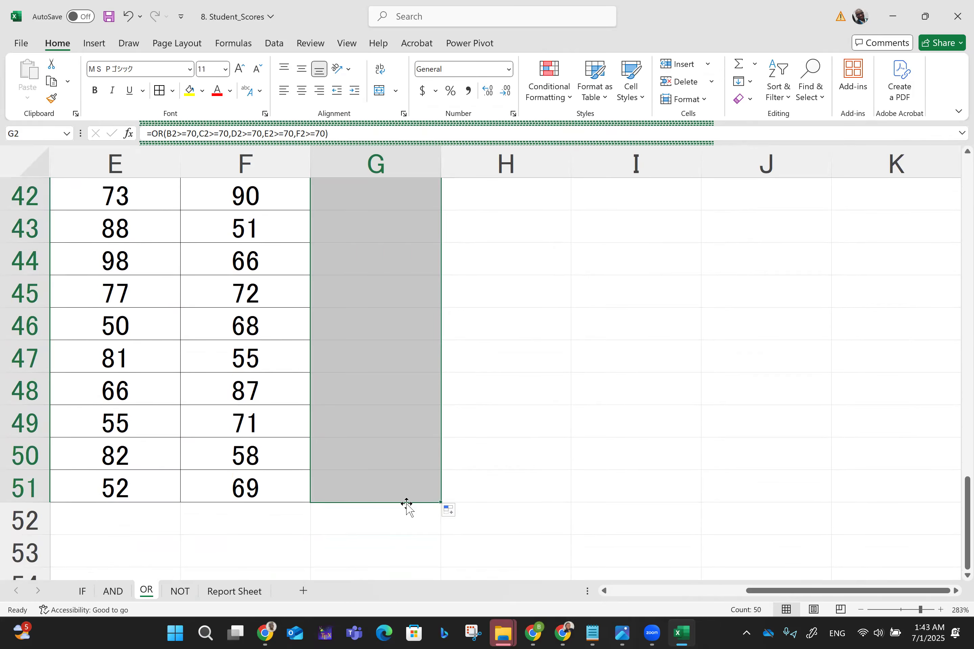
Examine the subject scores and the corresponding OR results down the Pass>=1 column.
key("Left")
key("Left")
key("Left")
key("Left")
key("Left")
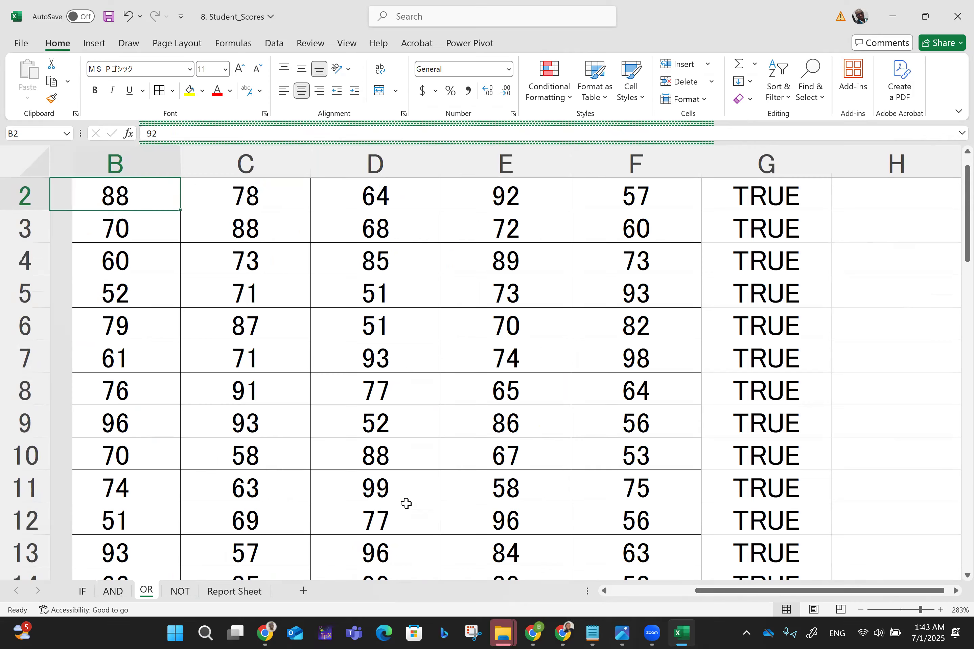
key("Left")
key("Right")
key("Right")
key("Right")
key("Right")
key("Right")
key("Right")
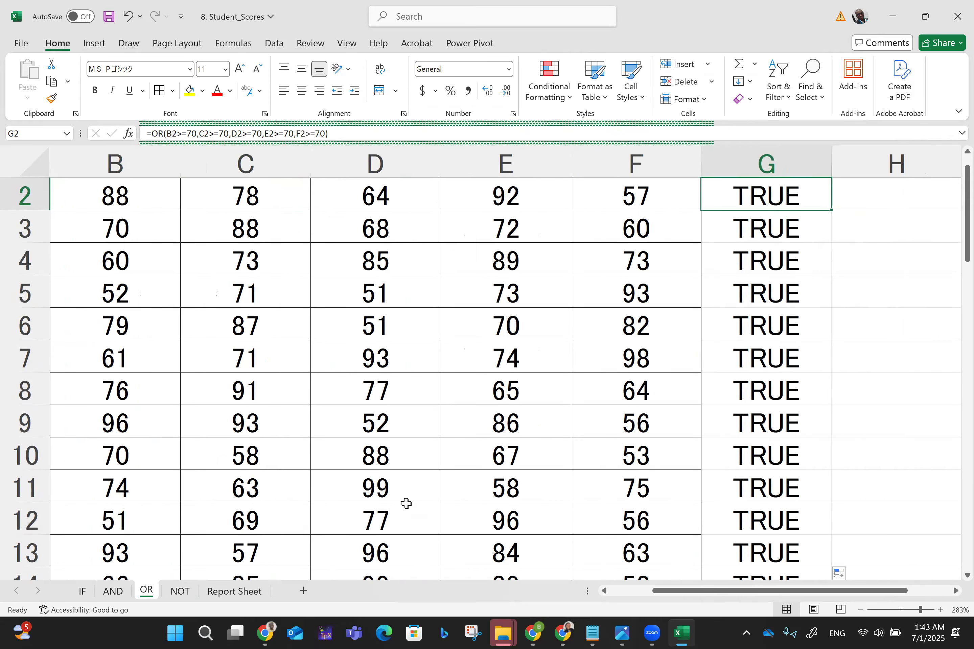
key("Down")
key("Down")
key("Down")
key("Down")
key("Down")
key("Down")
key("Down")
key("Down")
key("Down")
key("Down")
key("Down")
key("Down")
key("Down")
key("Down")
key("Down")
key("Down")
key("Down")
key("Down")
key("Down")
key("Down")
key("Down")
key("Down")
key("Down")
key("Down")
key("Down")
key("Down")
key("Down")
key("Down")
key("Down")
key("Down")
key("Down")
key("Down")
key("Down")
key("Down")
key("Down")
key("Down")
key("Down")
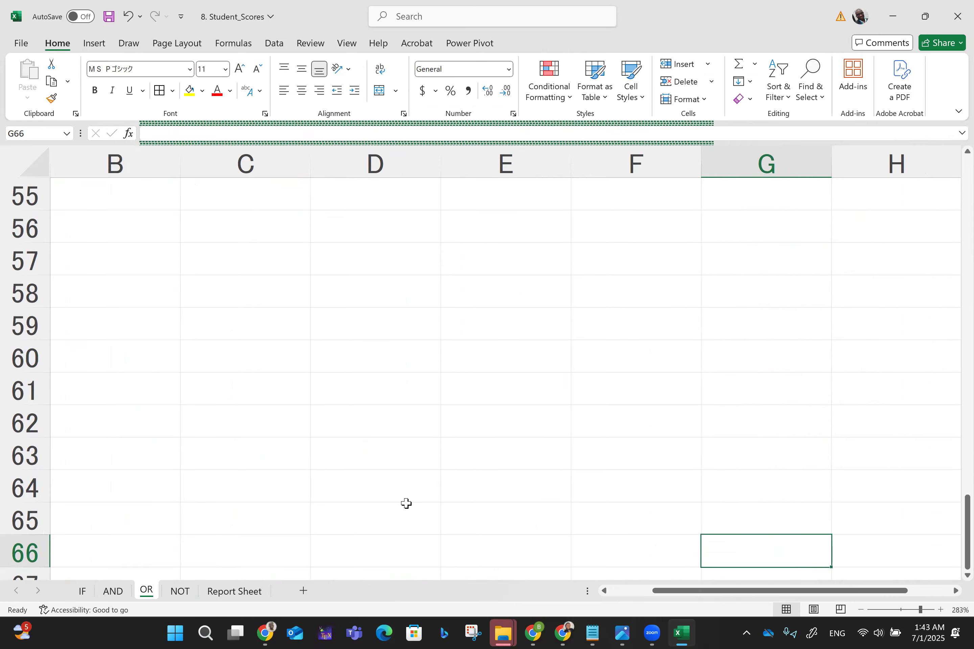
key("ctrl+Home")
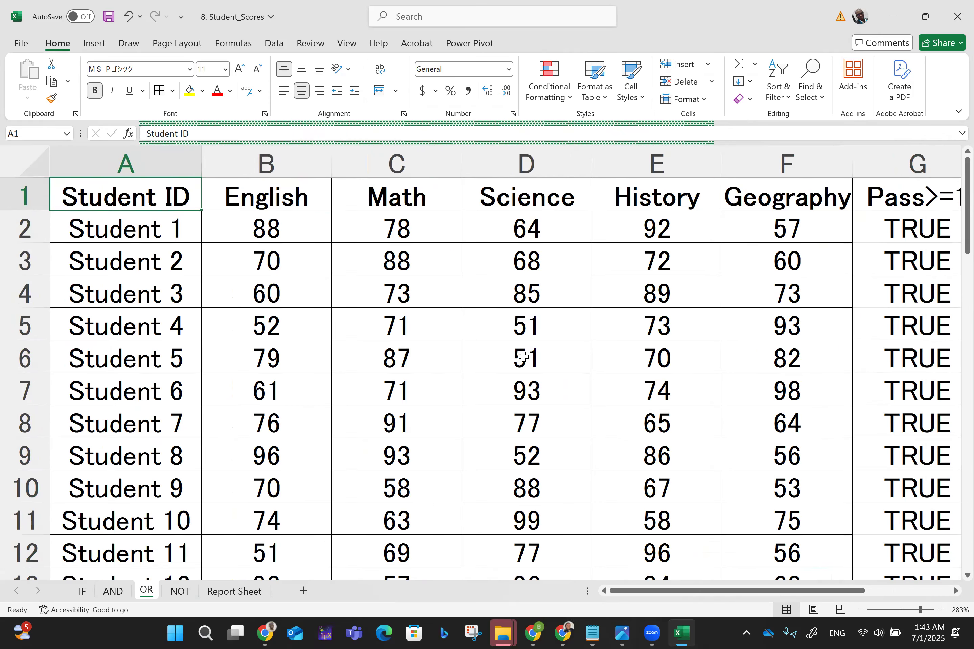
left_click(921, 217)
key("Right")
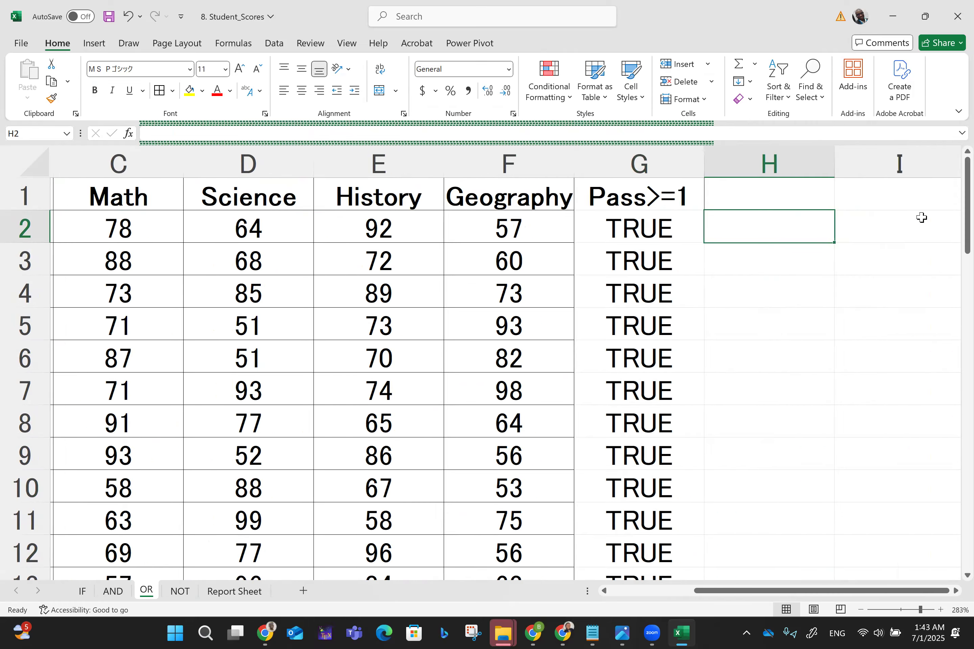
key("Left")
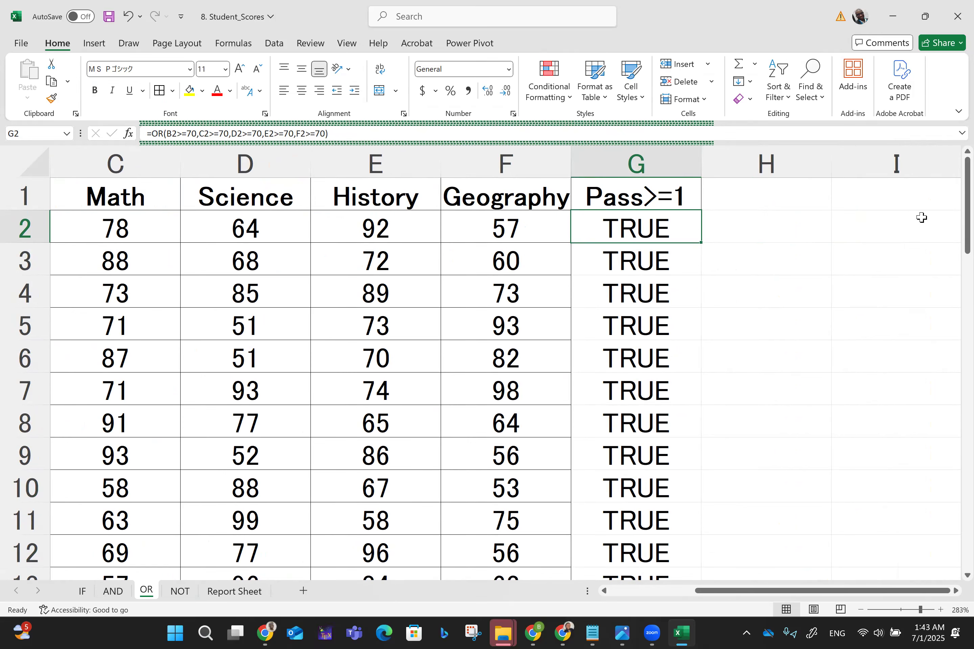
scroll(922, 217, "left", 2)
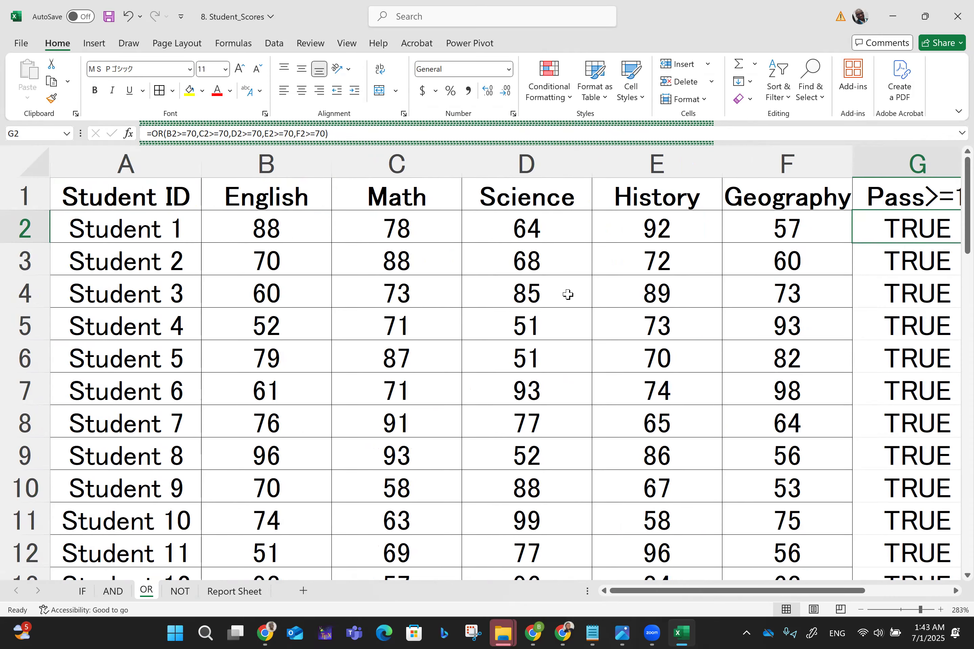
Open the NOT sheet and auto-fit the width of the Geography column to its header.
left_click(181, 591)
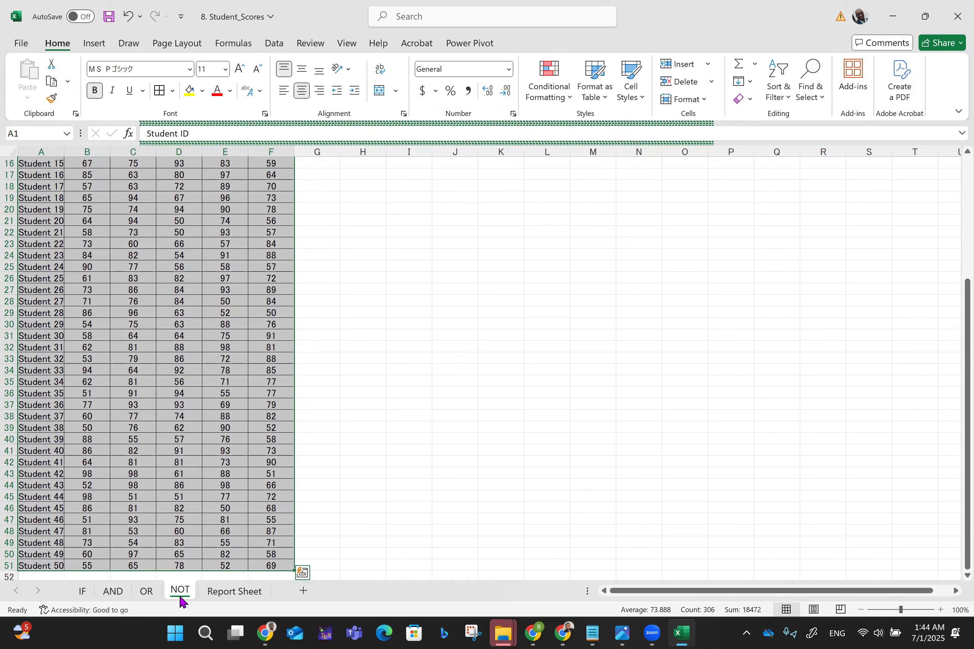
key("ctrl+Home")
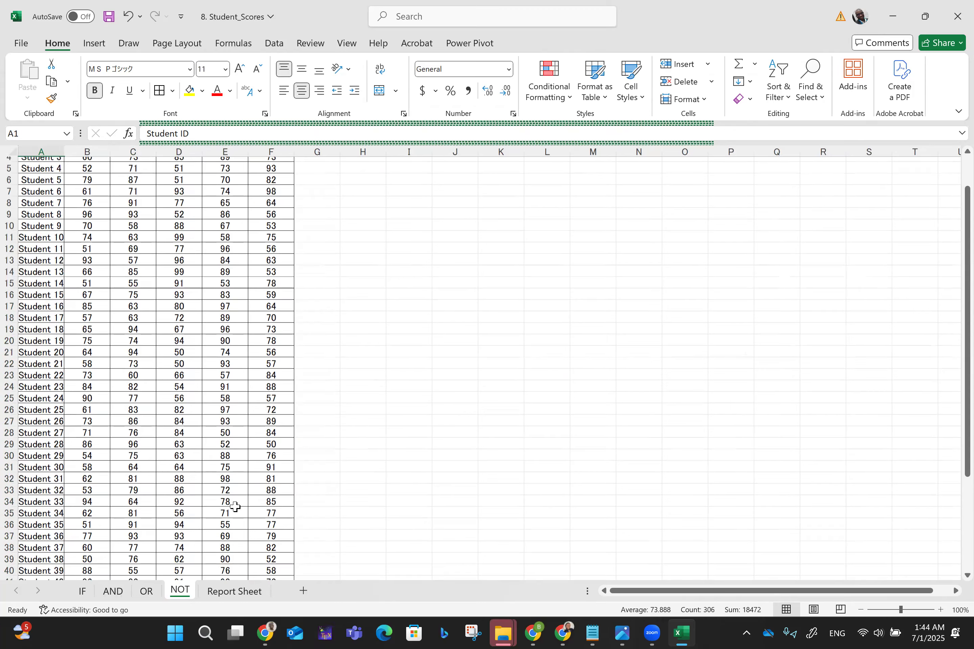
scroll(273, 473, "up", 1, "ctrl")
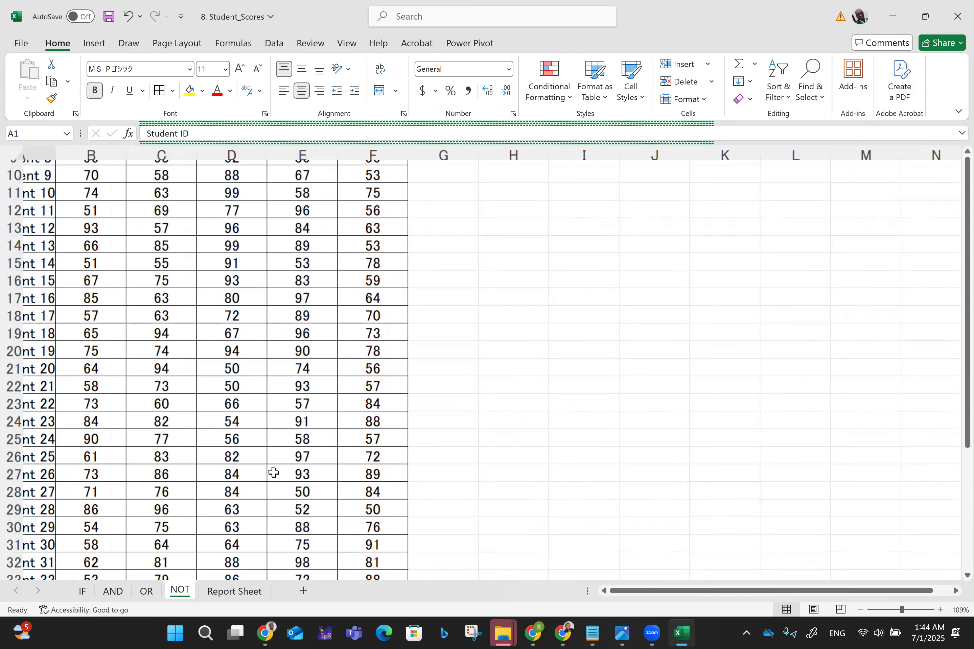
scroll(273, 473, "up", 8, "ctrl")
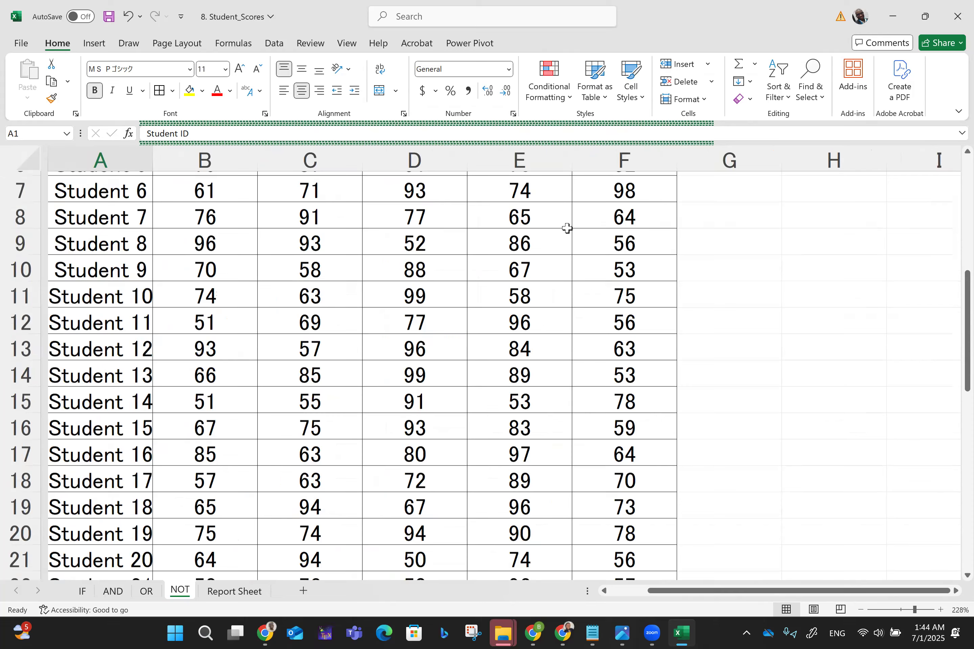
scroll(765, 169, "up", 2)
left_click(725, 179)
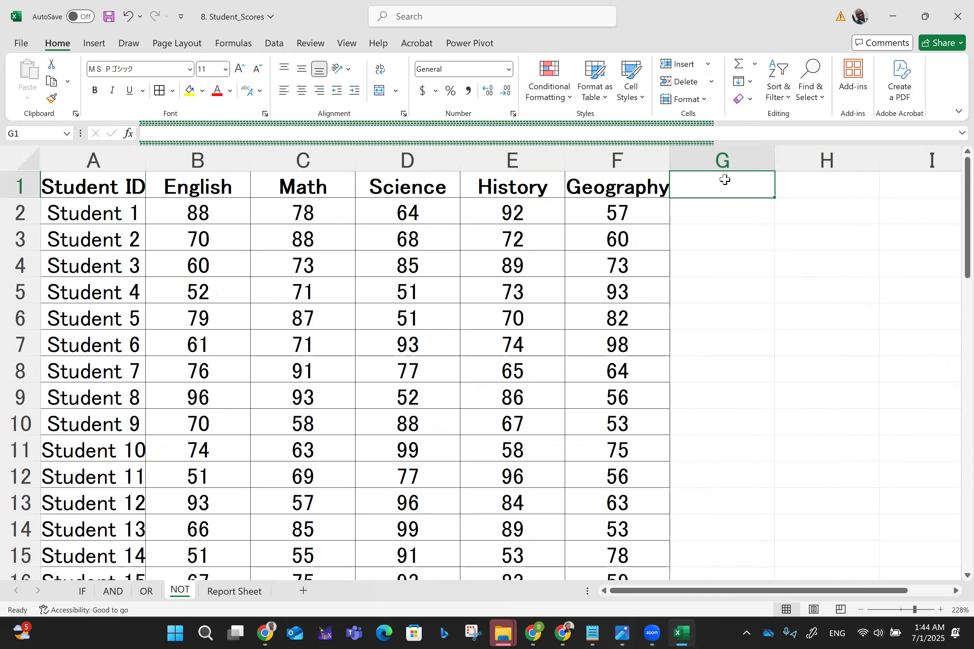
left_click_drag(670, 156, 670, 156)
double_click(671, 156)
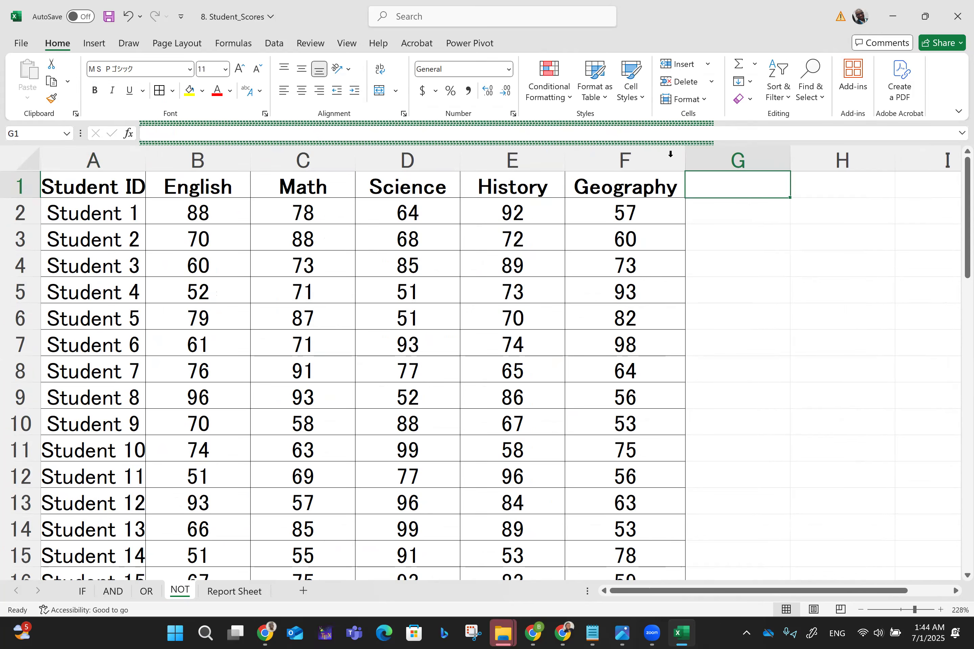
Copy the AND formula in cell G2 of the AND sheet's Pass All column.
left_click(717, 212)
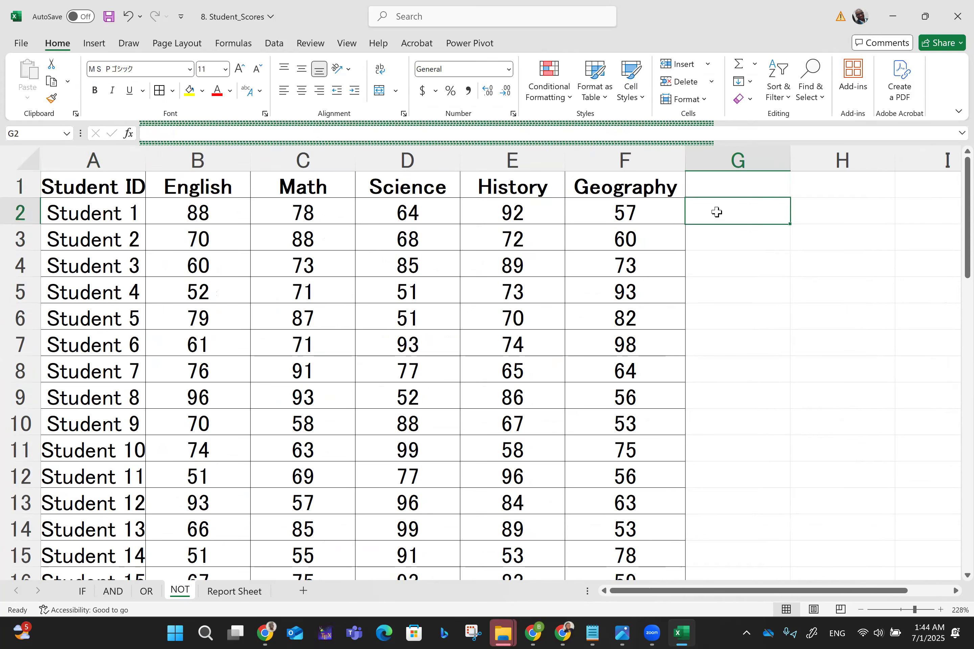
left_click(723, 184)
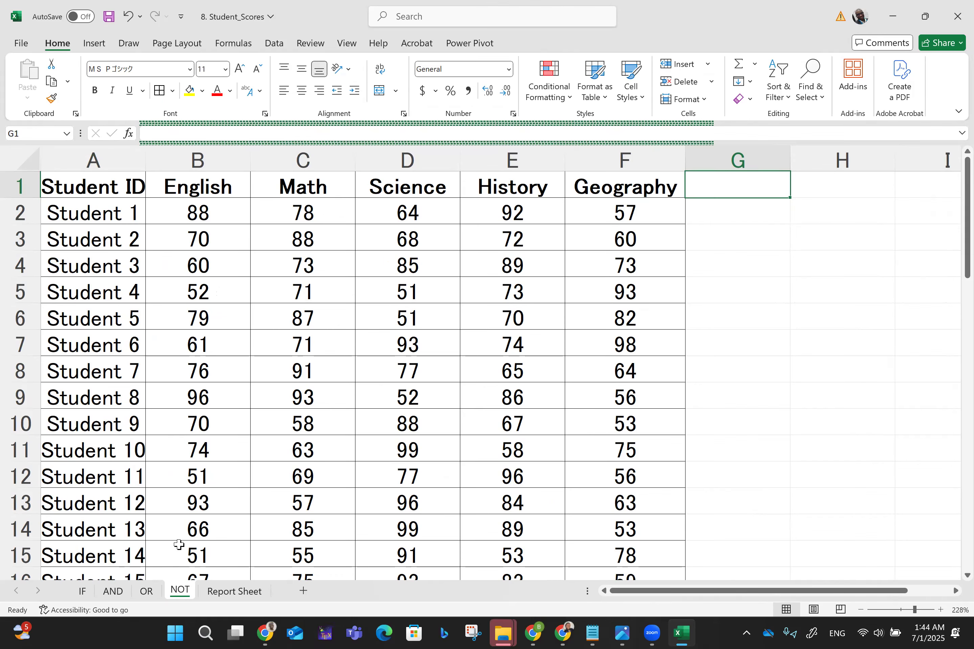
left_click(112, 591)
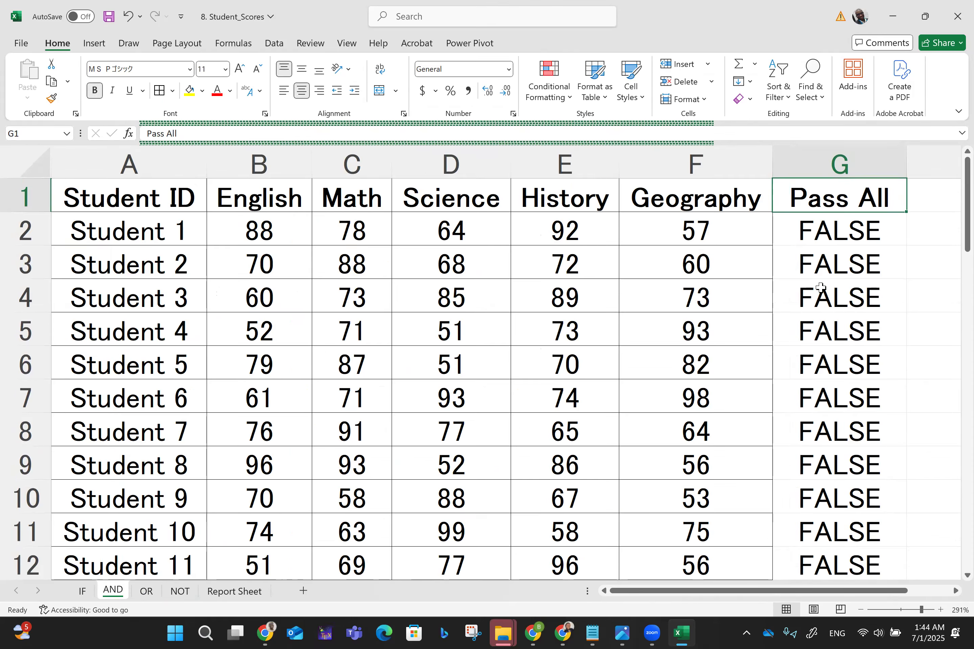
left_click(822, 234)
scroll(823, 235, "down", 8)
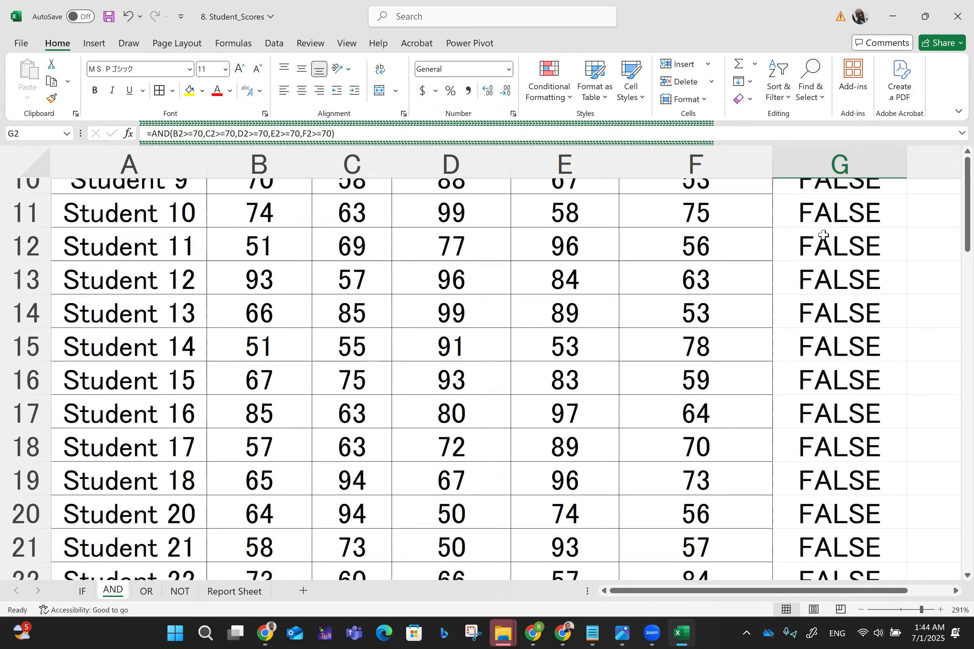
scroll(823, 235, "up", 7)
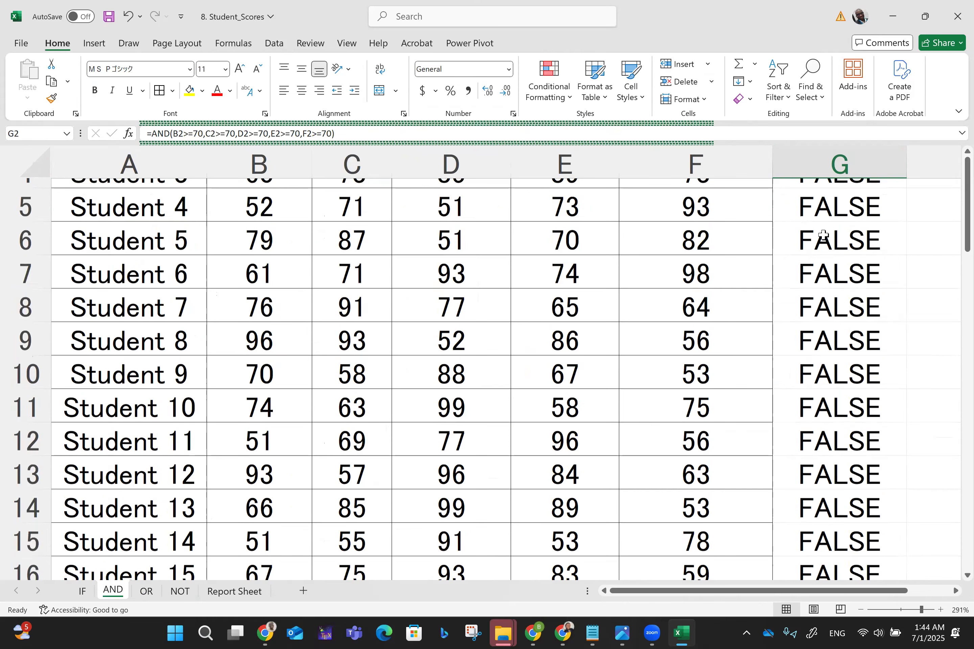
scroll(859, 221, "up", 1)
key("ctrl+c")
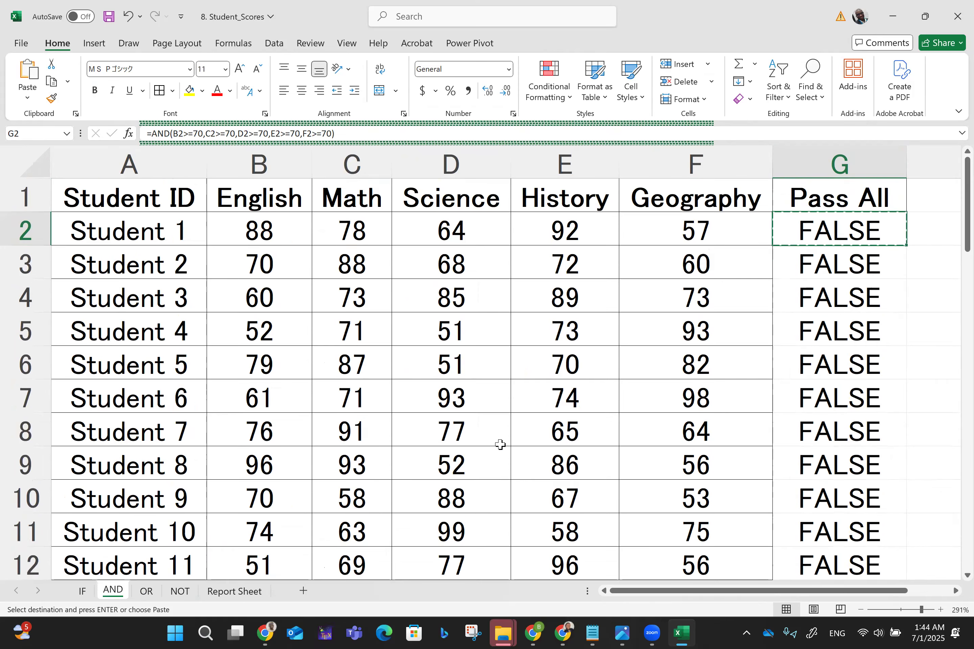
left_click(187, 592)
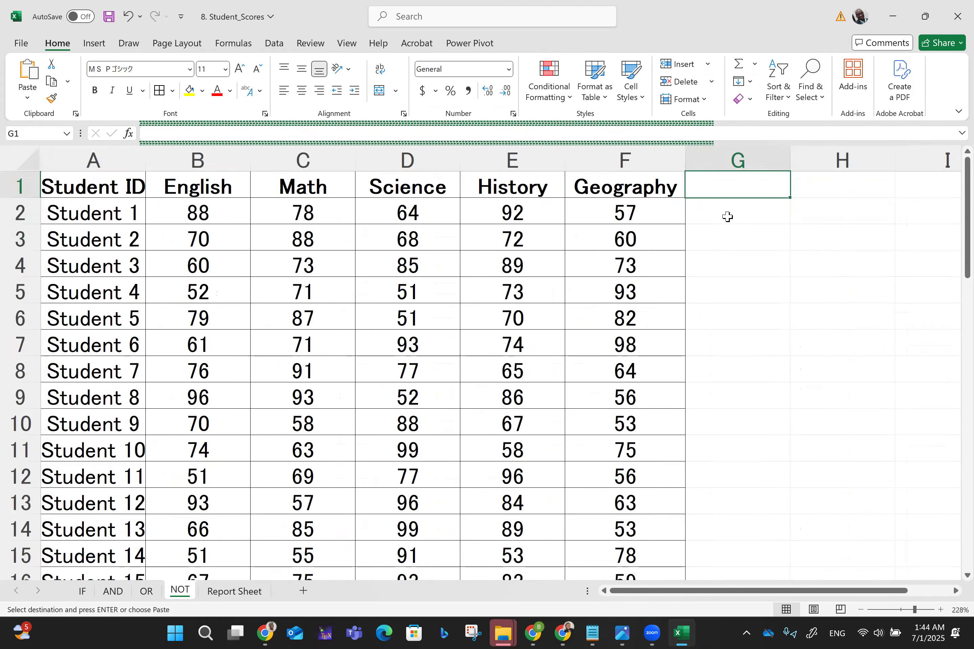
left_click(728, 216)
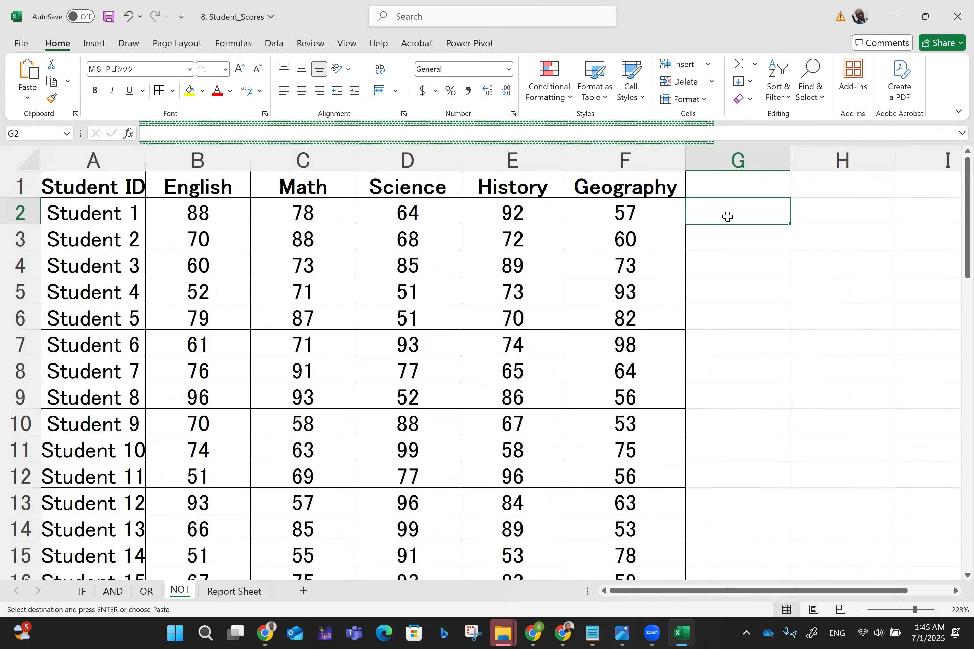
type("=")
key("BackSpace")
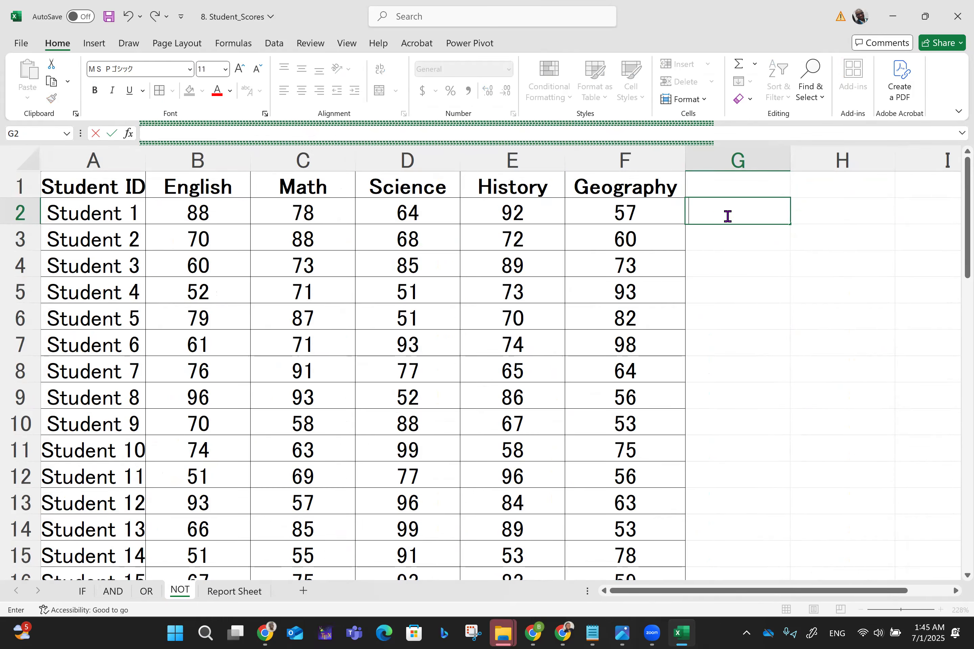
left_click(780, 281)
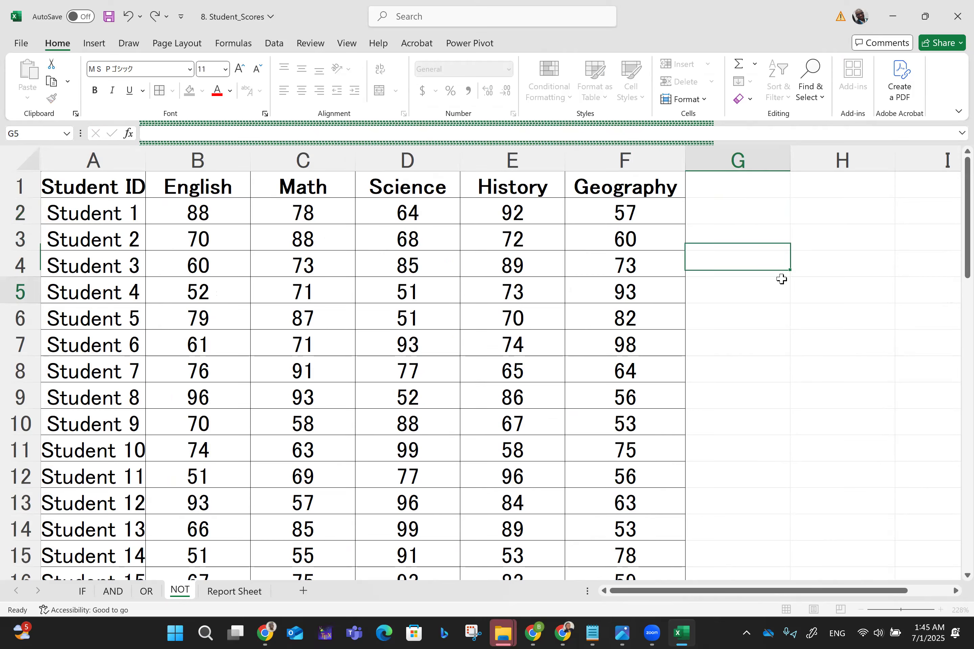
left_click(744, 214)
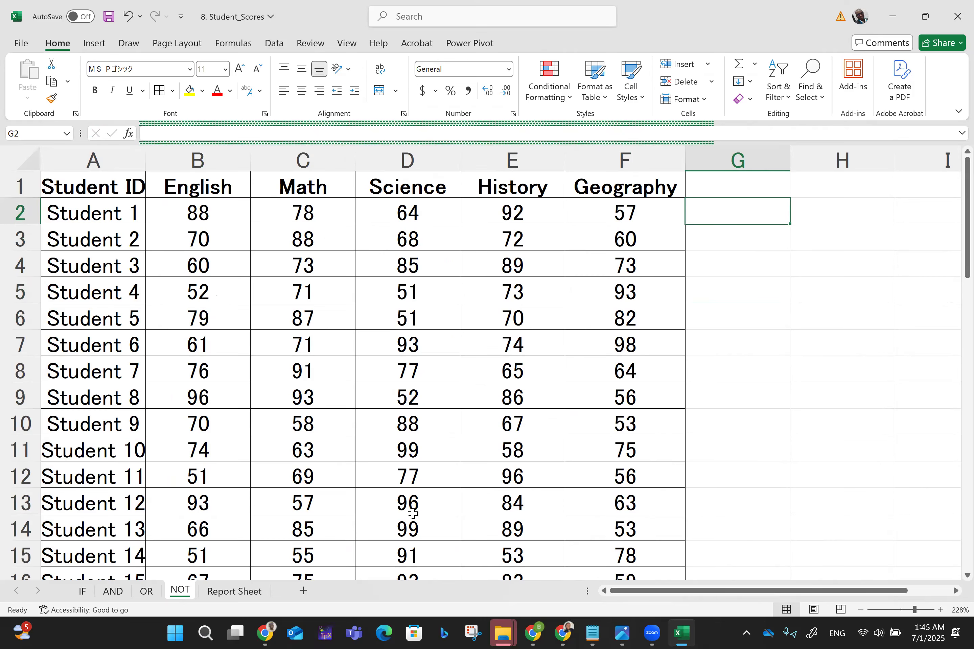
Paste the AND formula from the AND sheet's G2 into cell G2 of the NOT sheet.
left_click(117, 591)
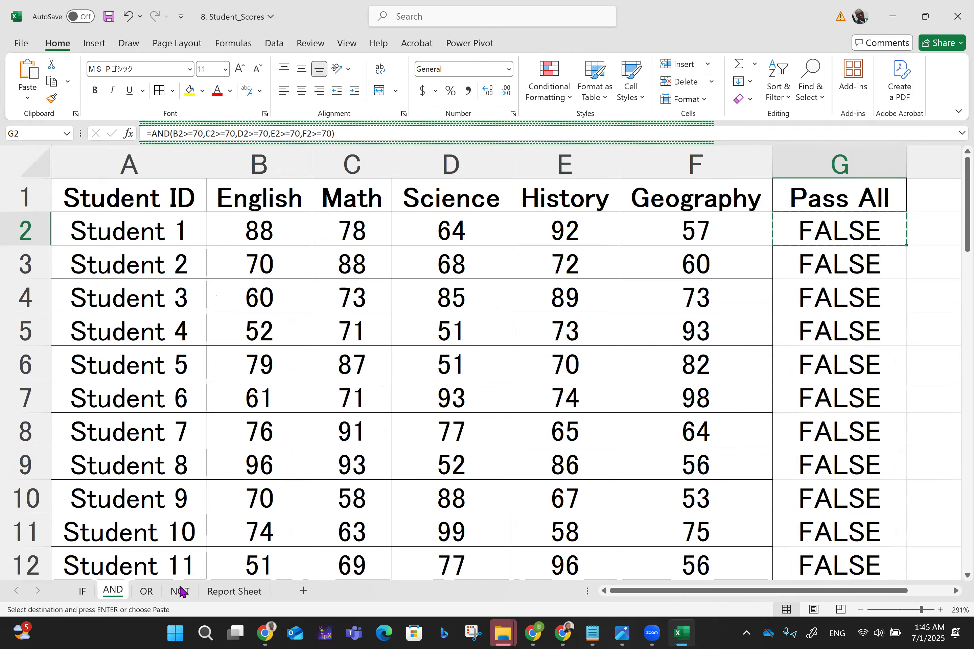
left_click(180, 589)
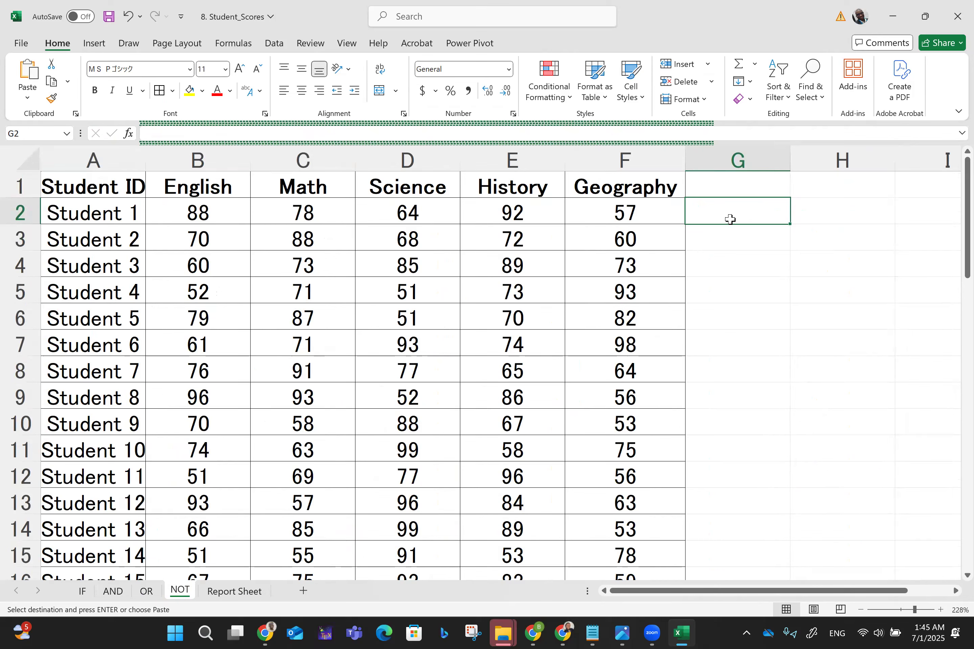
key("ctrl+v")
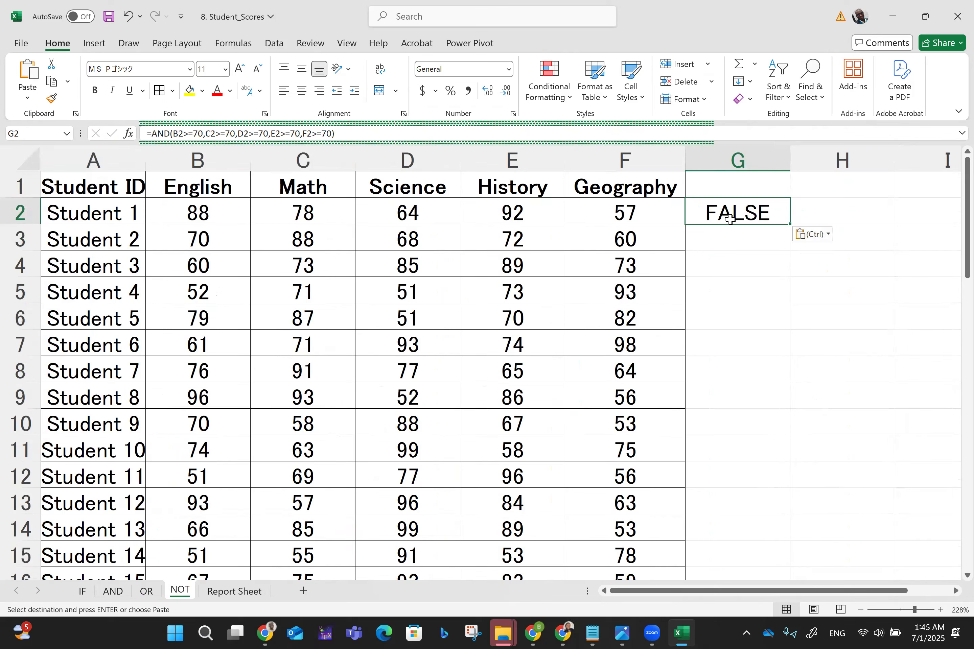
Try to change the G2 formula on the NOT sheet to =NOT(B2>=70,C2>=70,D2>=70,E2>=70,F2>=70).
left_click(151, 133)
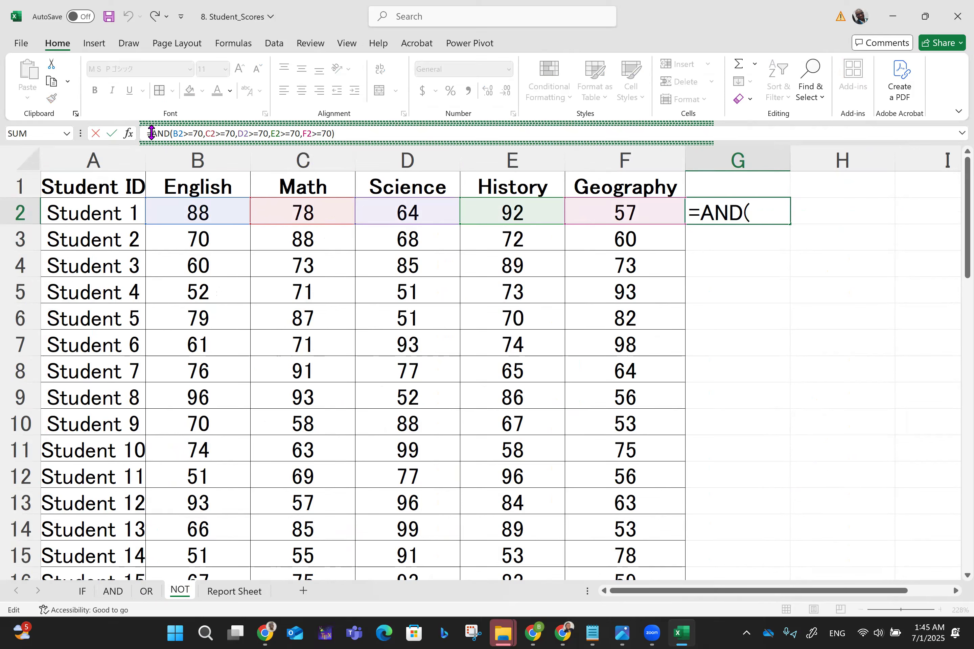
key("shift+Right")
key("shift+Right")
key("shift+Right")
type("NOT")
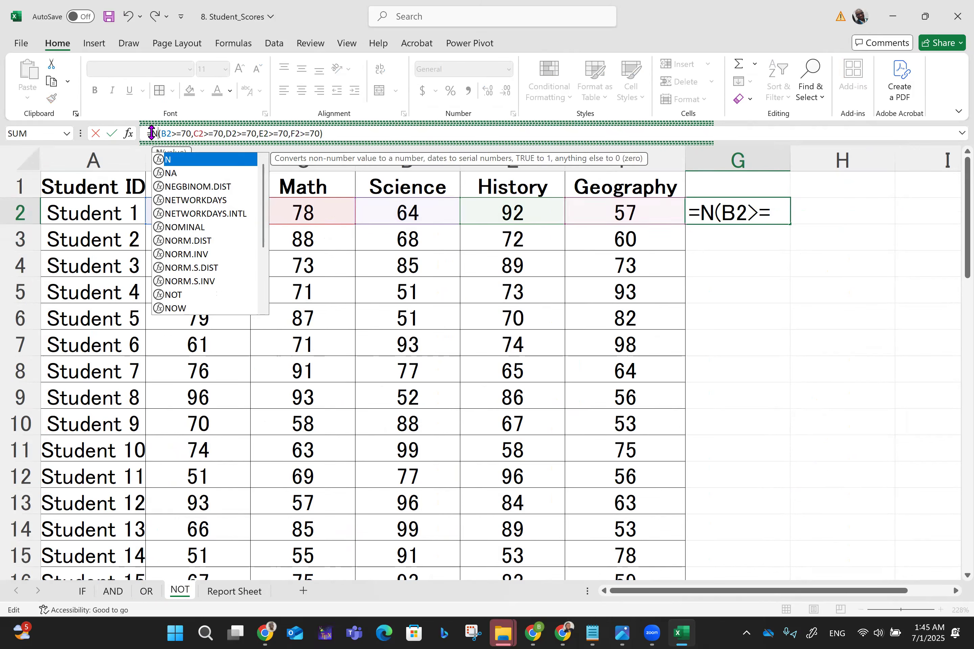
key("Return")
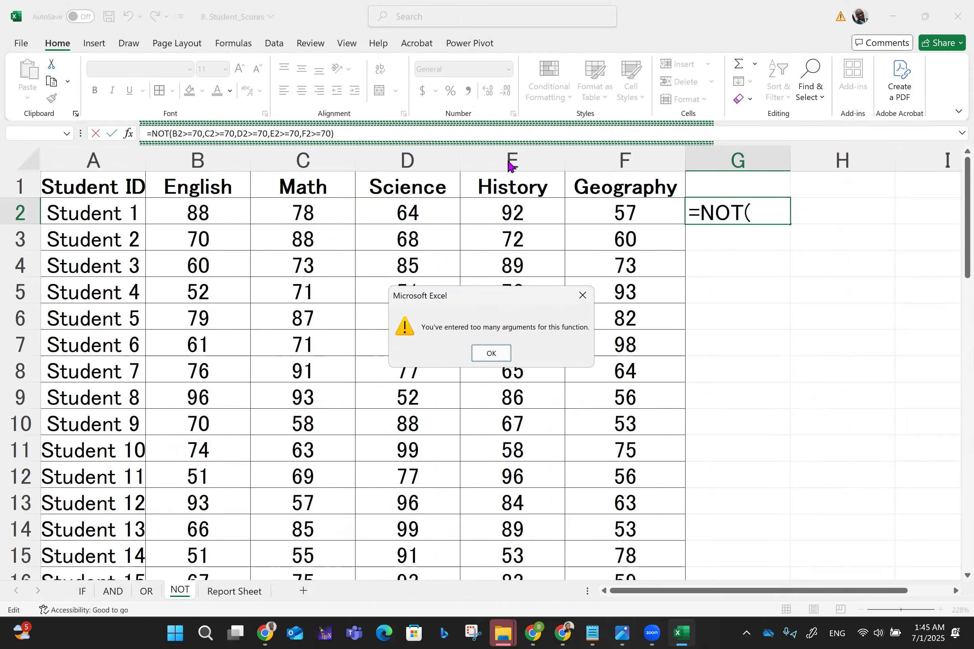
left_click(491, 354)
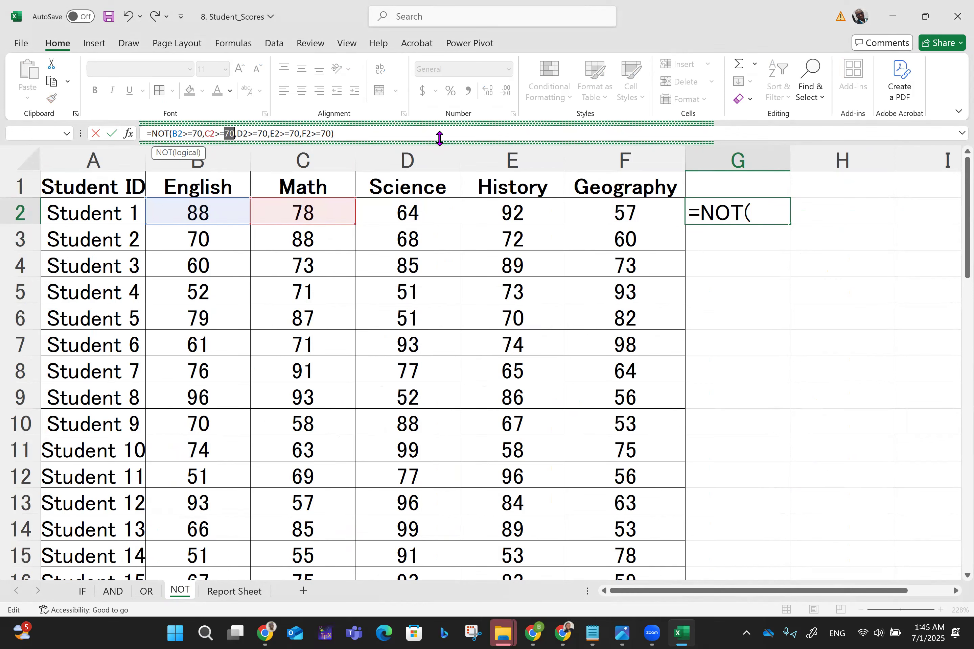
key("End")
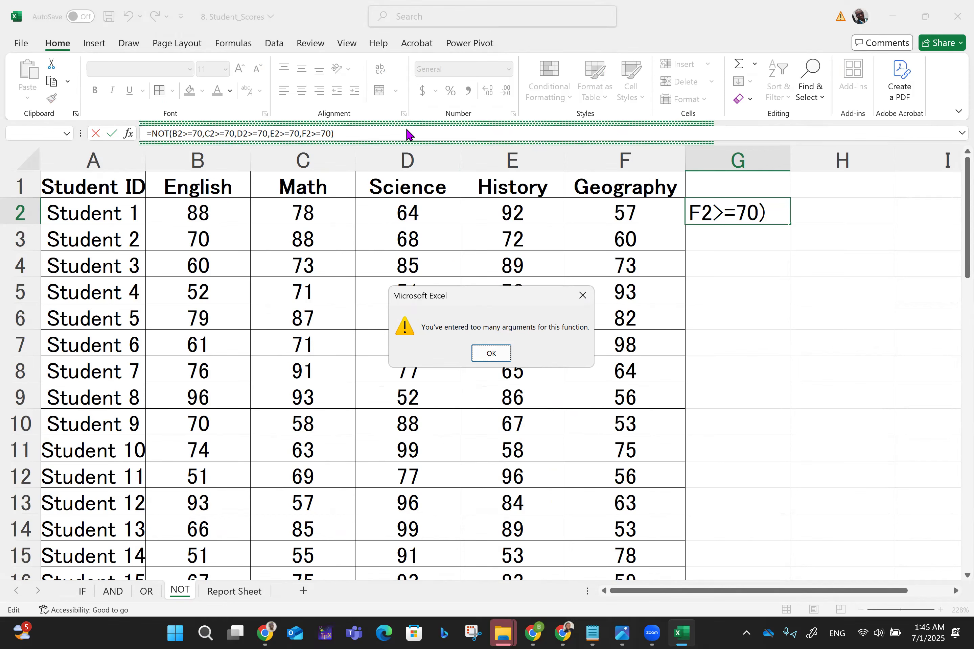
left_click(491, 353)
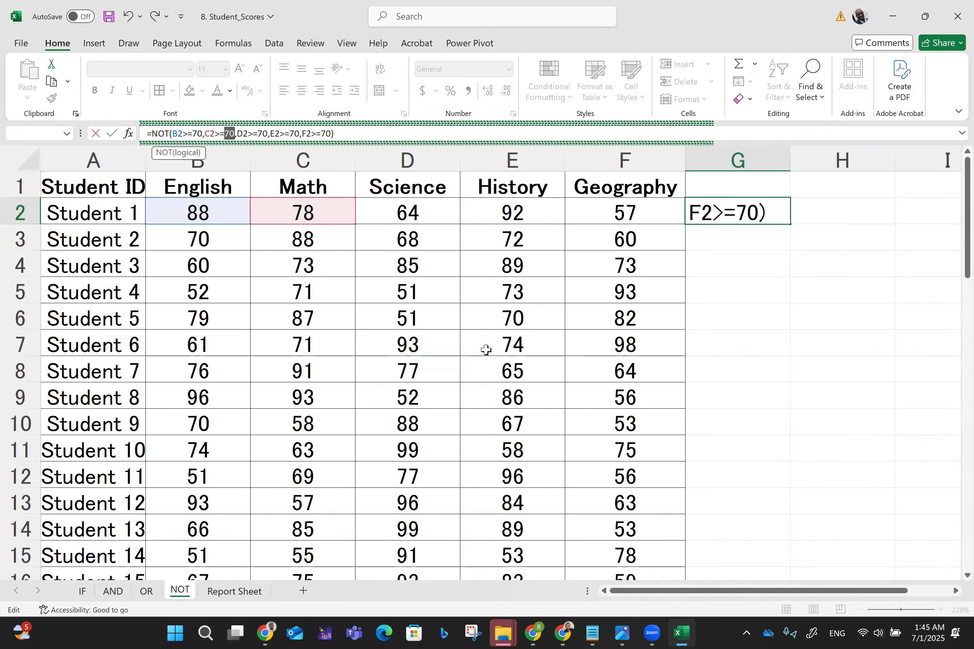
Clear the NOT formula from cell G2 of the NOT sheet.
left_click(82, 592)
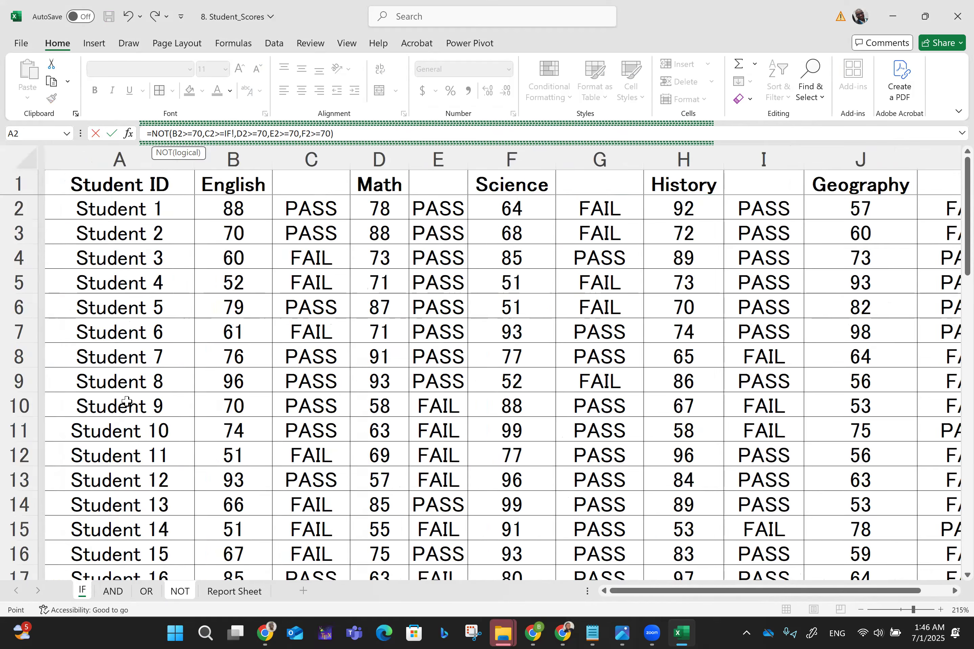
left_click(102, 195)
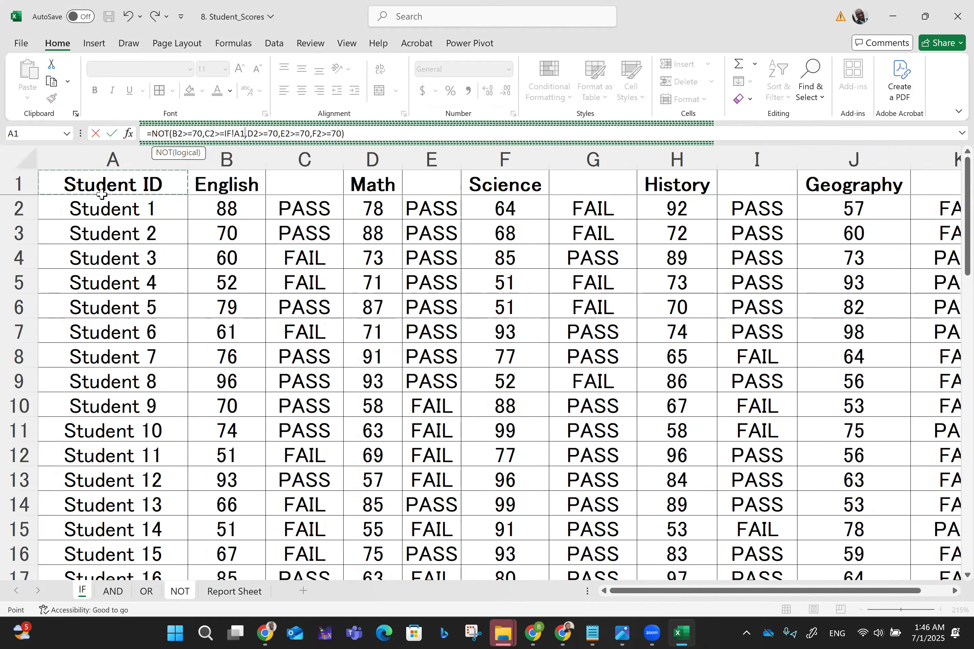
key("ctrl+a")
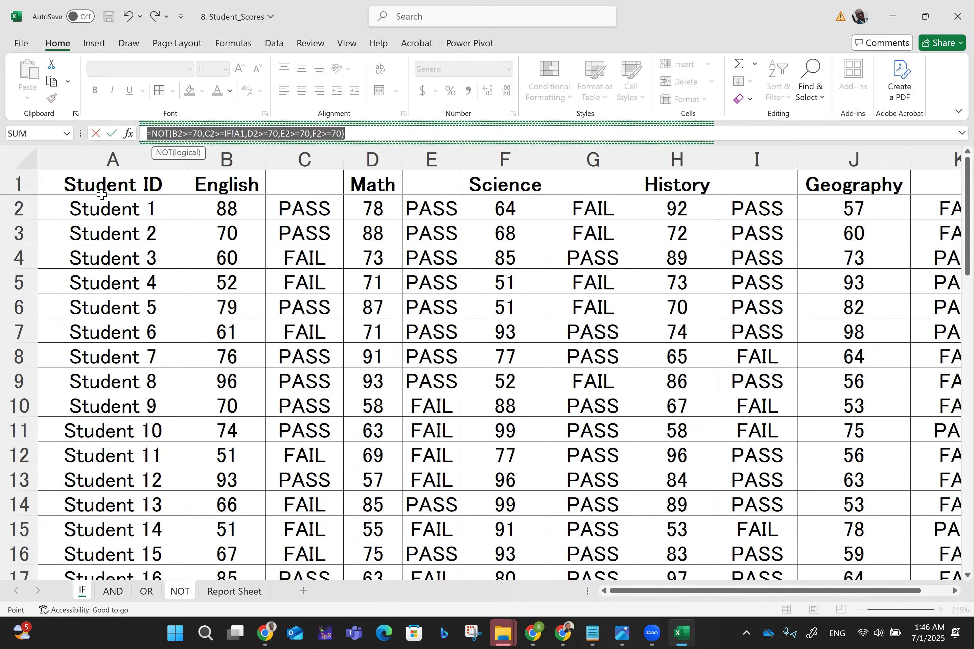
type("=")
left_click(232, 233)
key("BackSpace")
key("BackSpace")
key("BackSpace")
key("BackSpace")
key("BackSpace")
key("BackSpace")
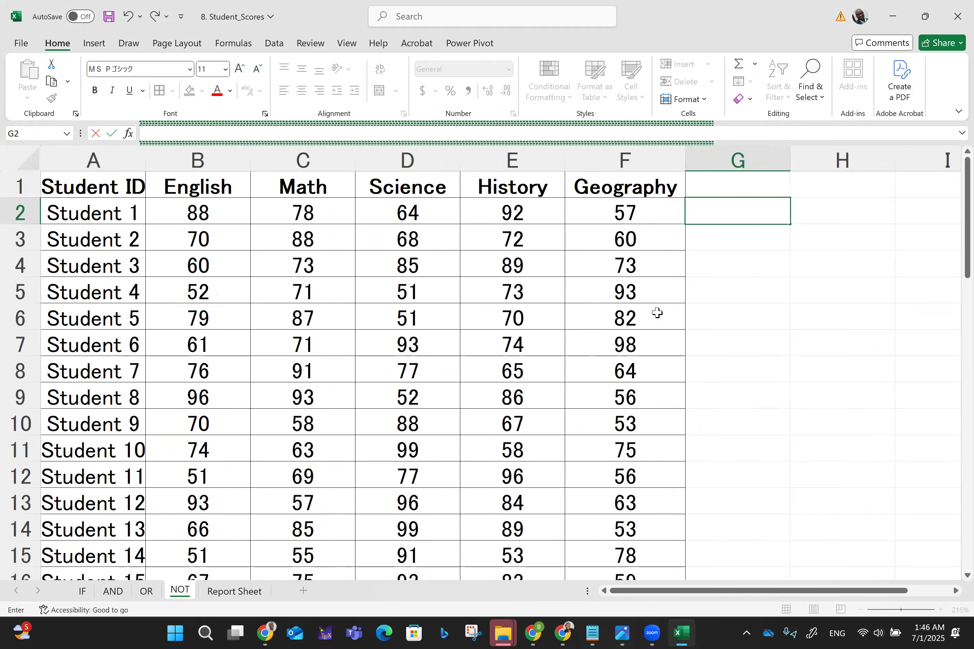
left_click(763, 313)
Copy the whole score table with its PASS/FAIL columns from the IF sheet and paste it over the NOT sheet's table from A1.
key("ctrl+Home")
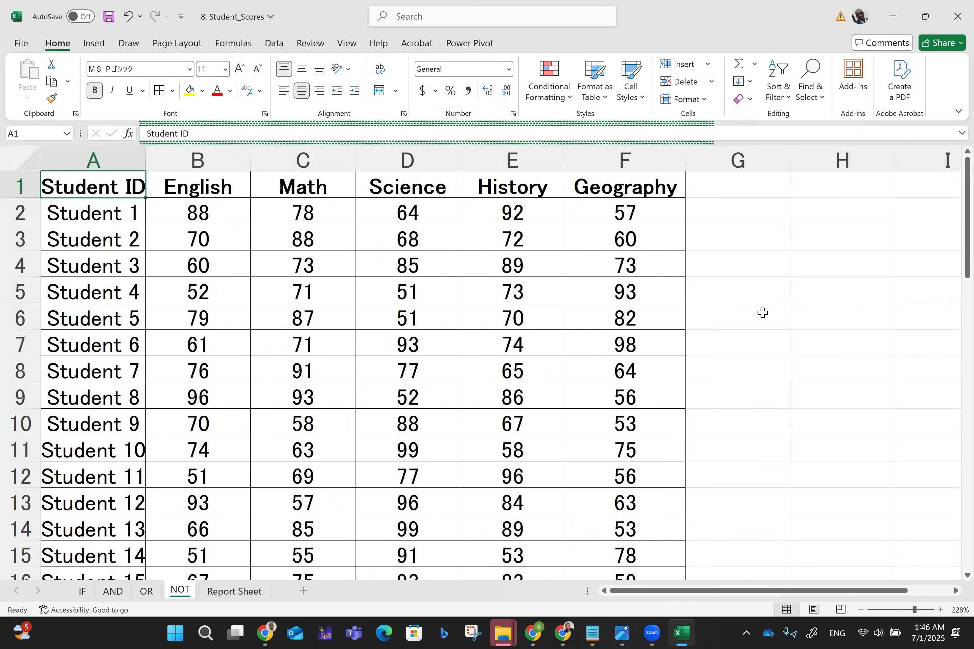
left_click(82, 591)
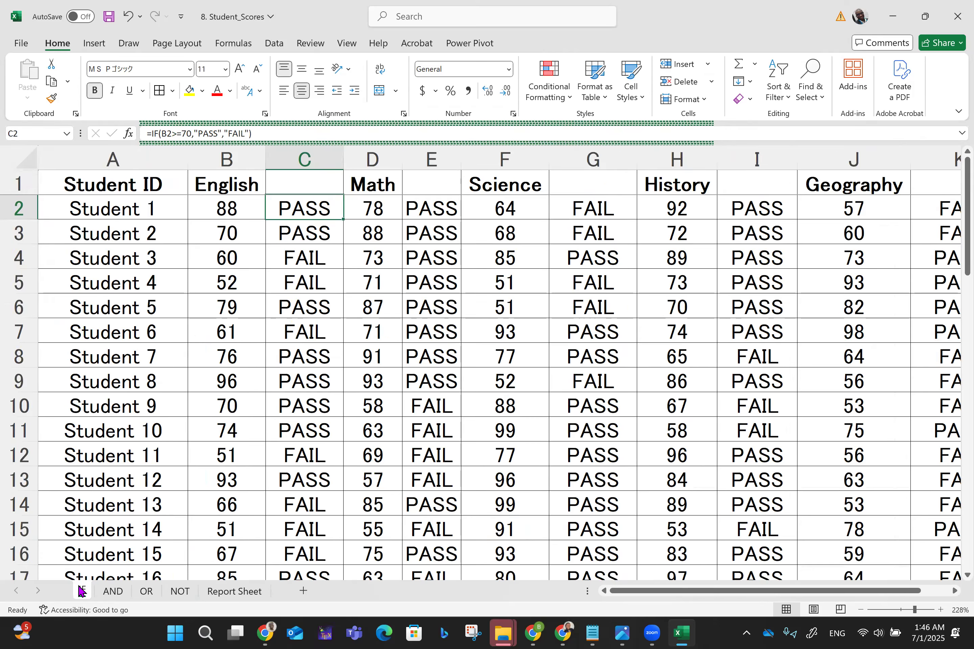
key("Home")
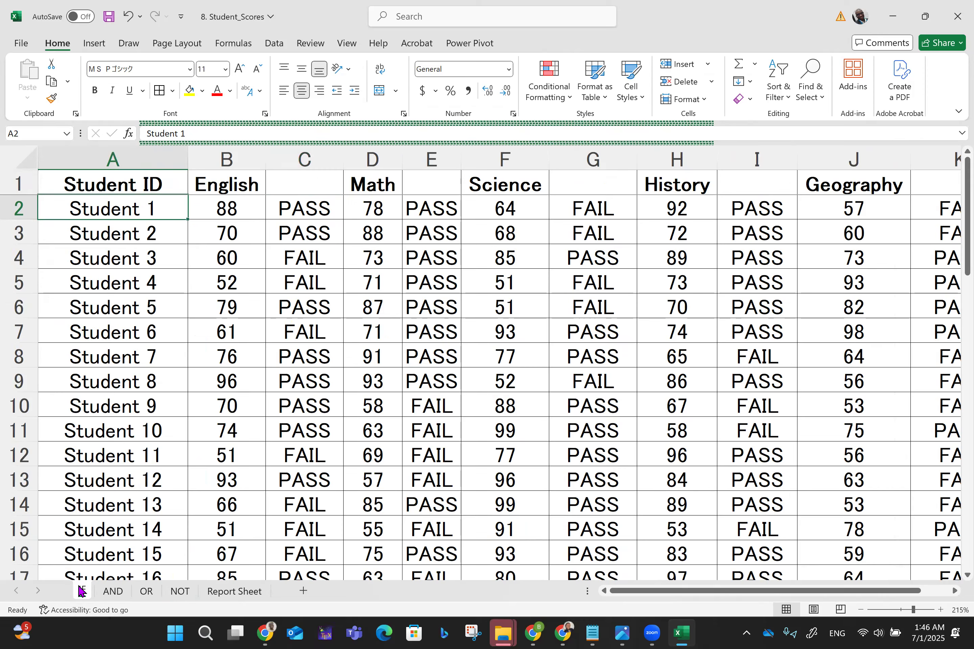
key("ctrl+a")
key("ctrl+c")
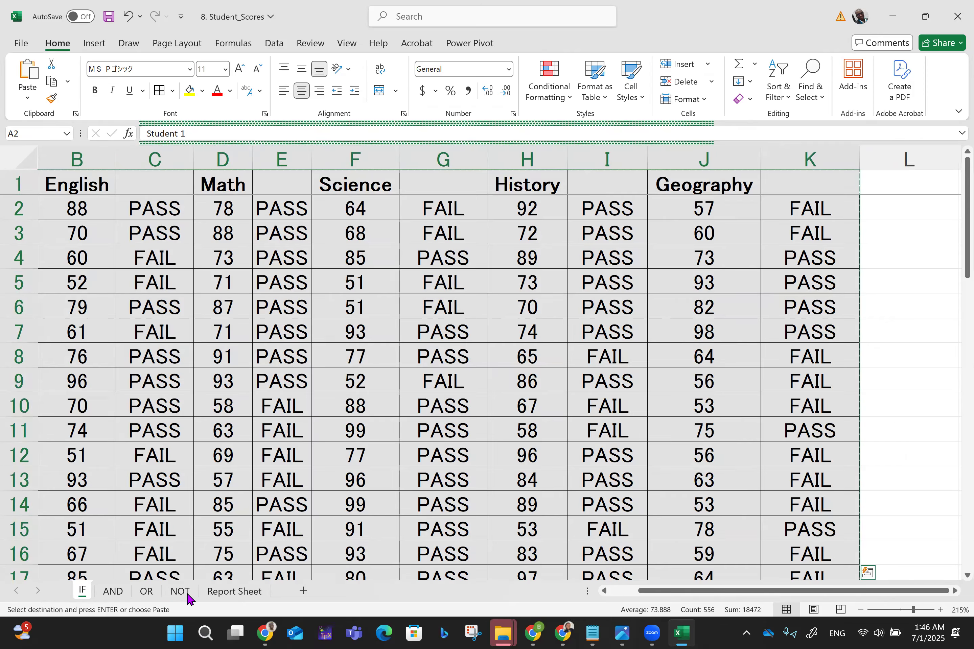
left_click(180, 592)
key("Return")
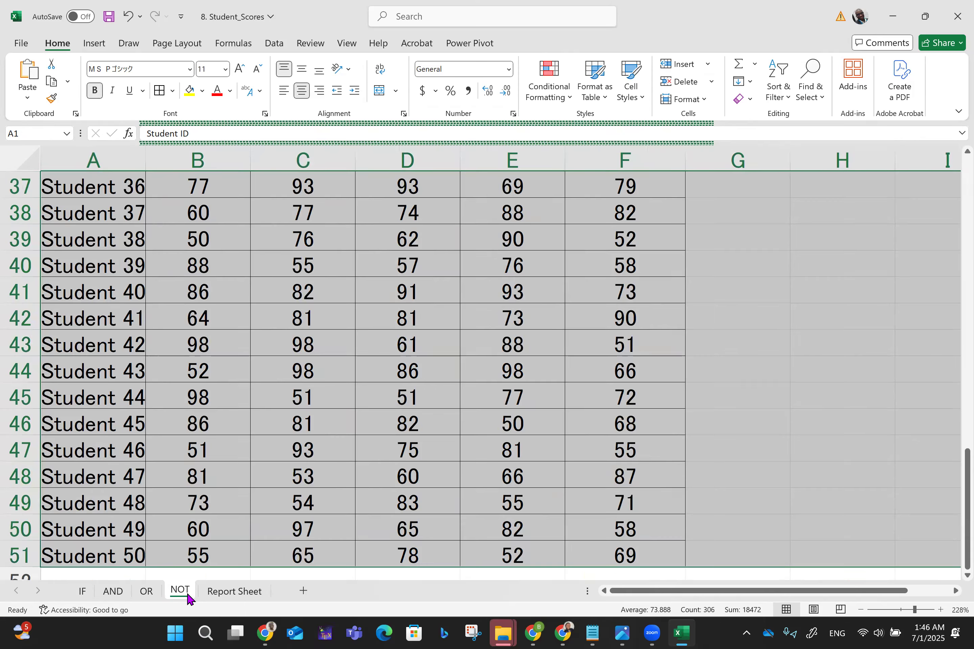
key("ctrl+v")
scroll(459, 391, "right", 3)
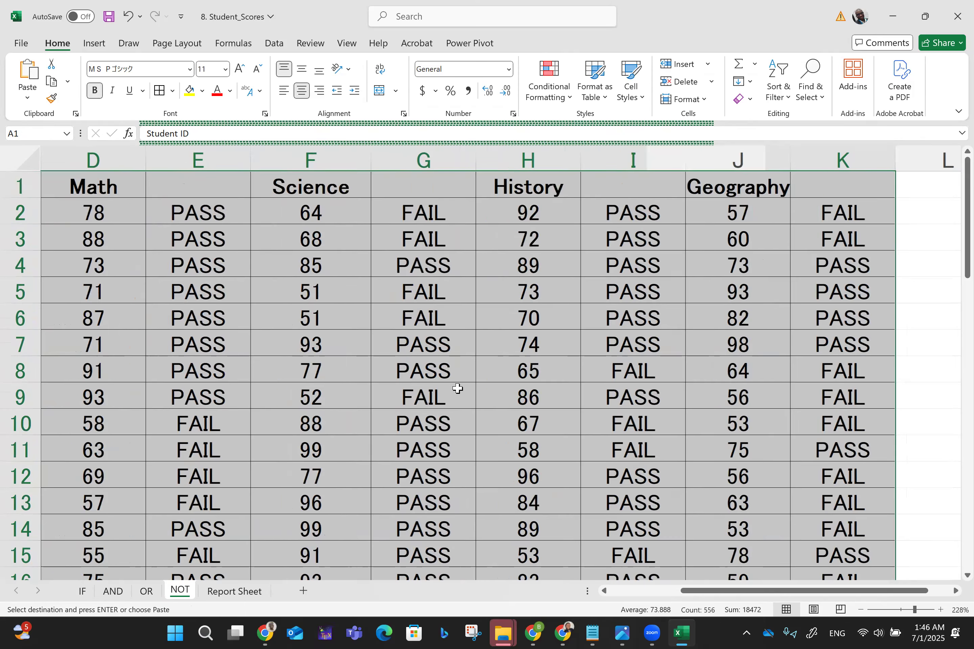
Enter the header NEGATION in cell L1 of the NOT sheet, beside the Geography result column.
left_click(940, 272)
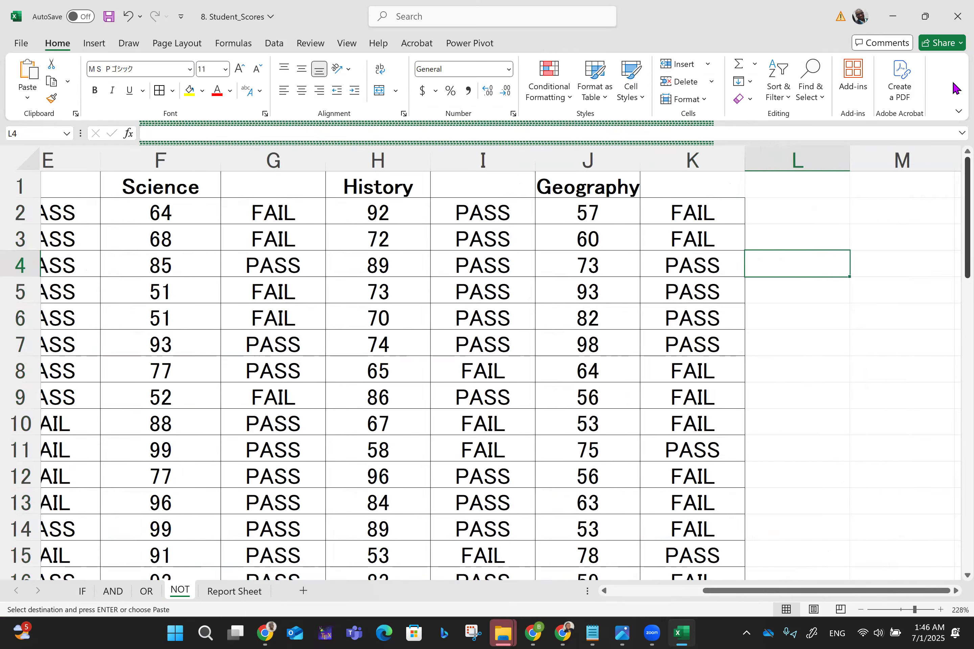
left_click(831, 186)
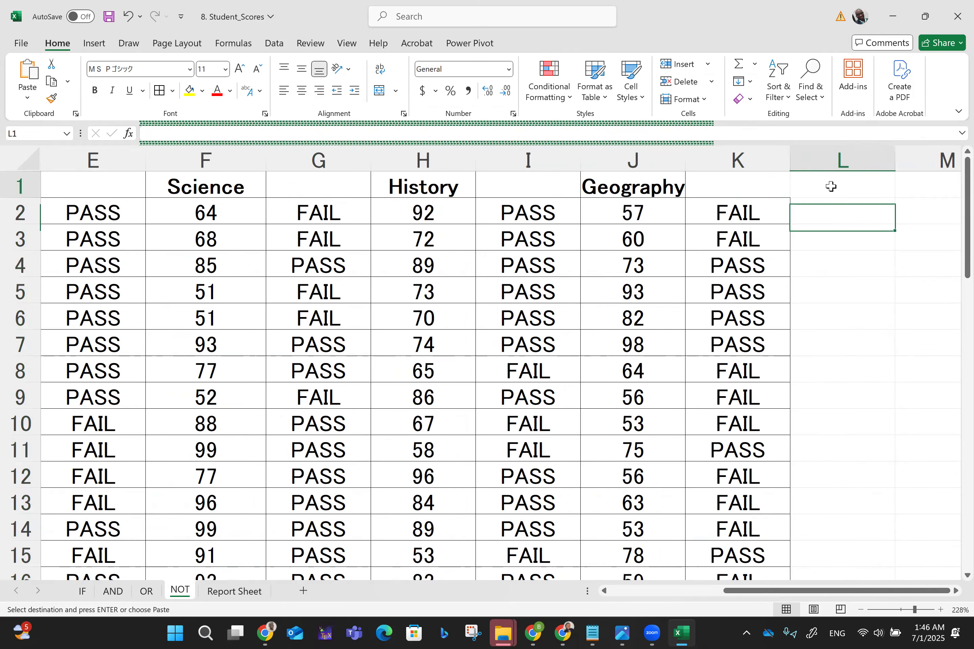
type("NEGATION")
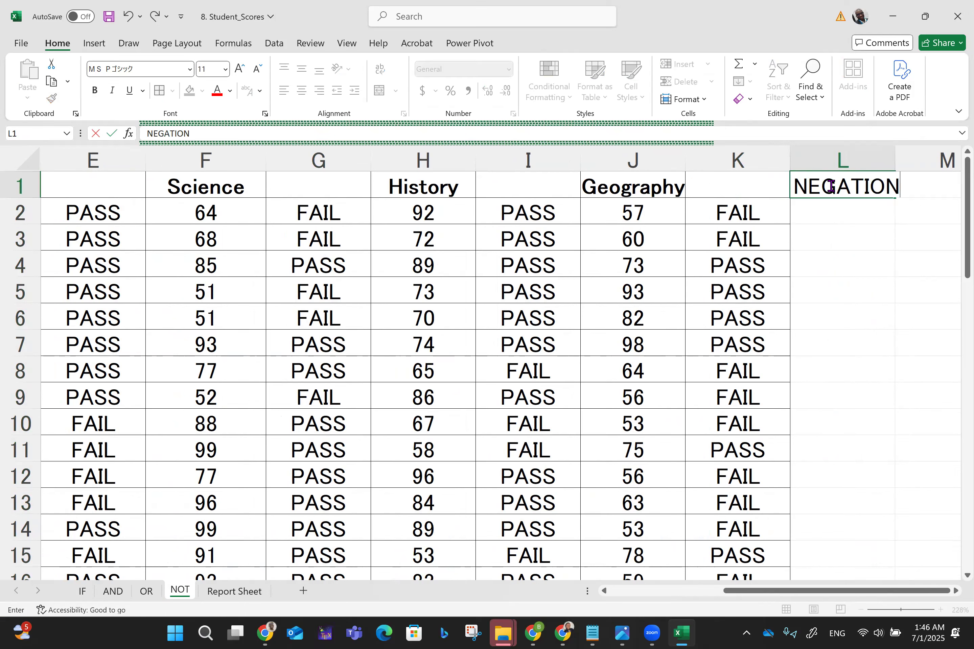
Enter the formula =NOT(K2="PASS") in cell L2 under the NEGATION header.
left_click(843, 204)
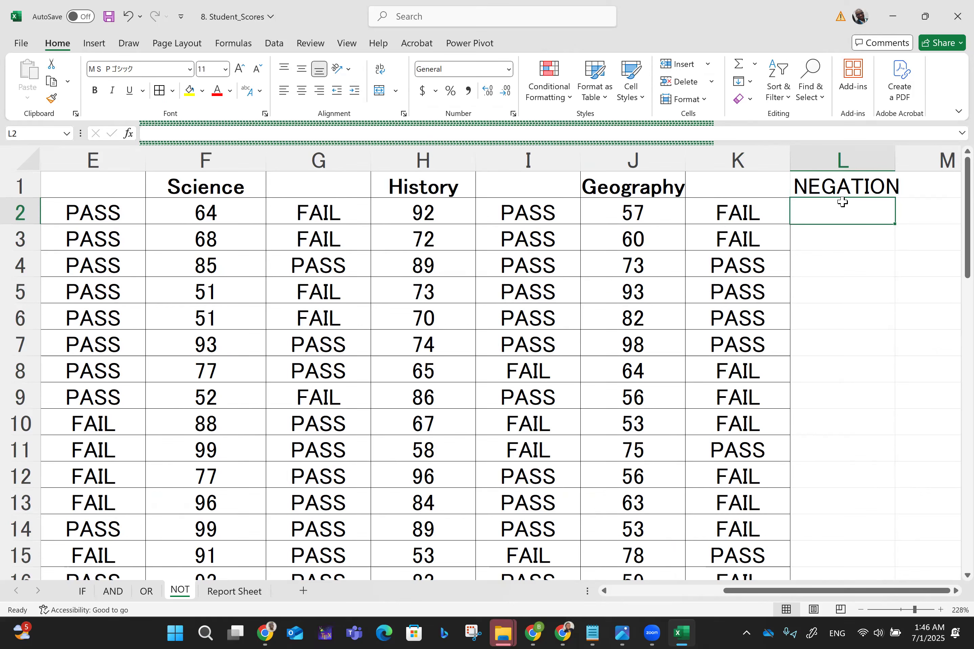
type("NOT")
key("BackSpace")
key("BackSpace")
key("BackSpace")
type("=")
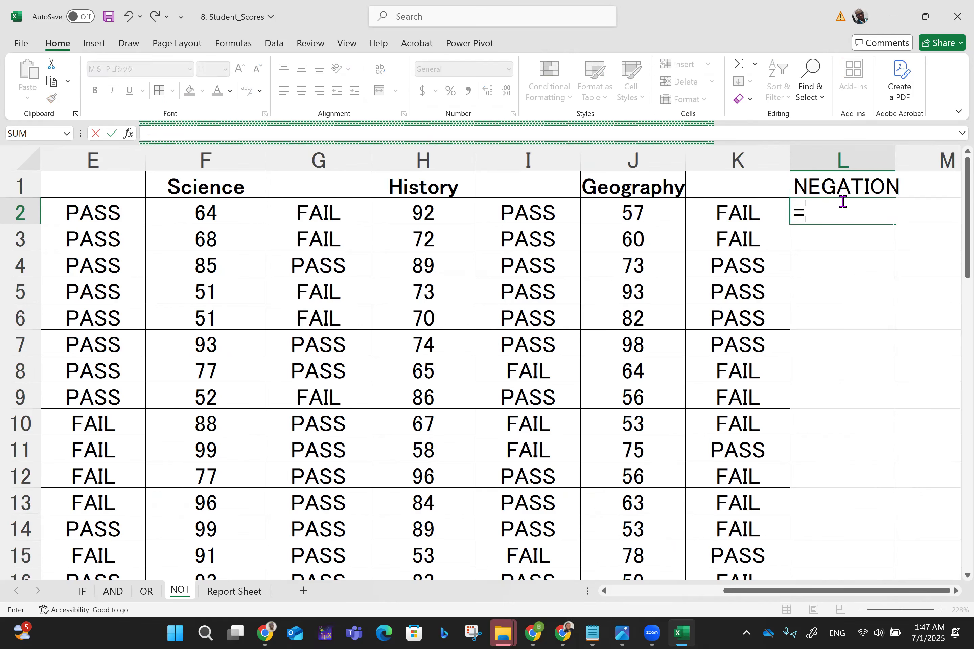
type("NOT")
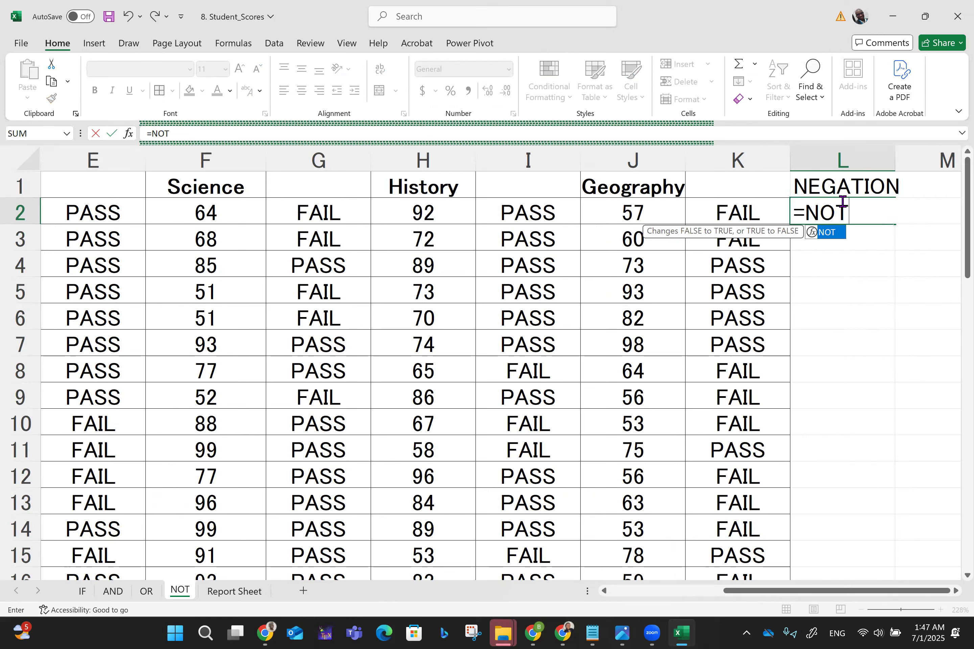
type("(")
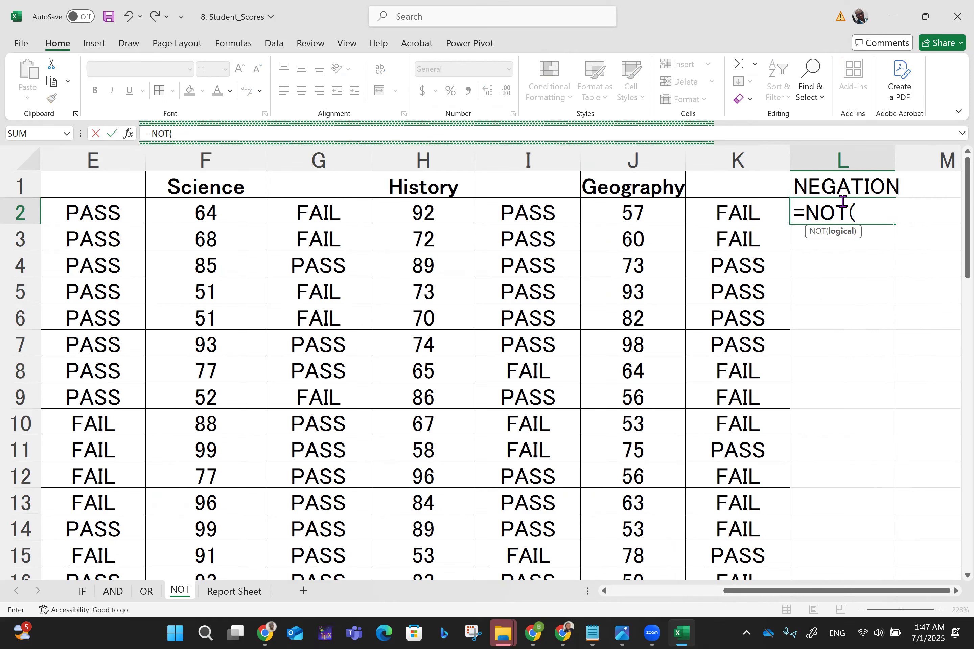
left_click(740, 211)
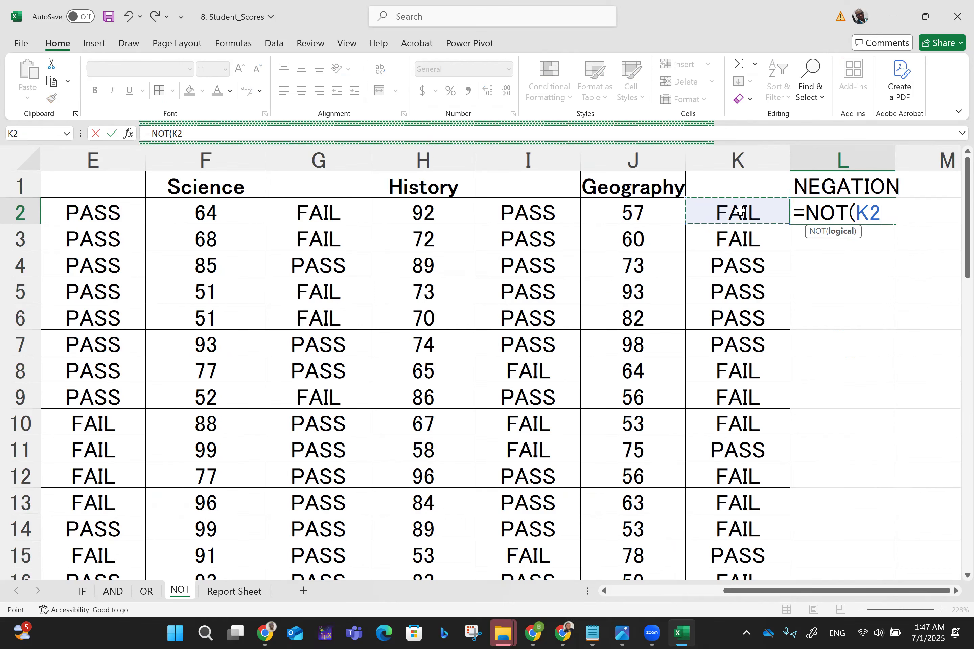
type("=")
type("\"PASS")
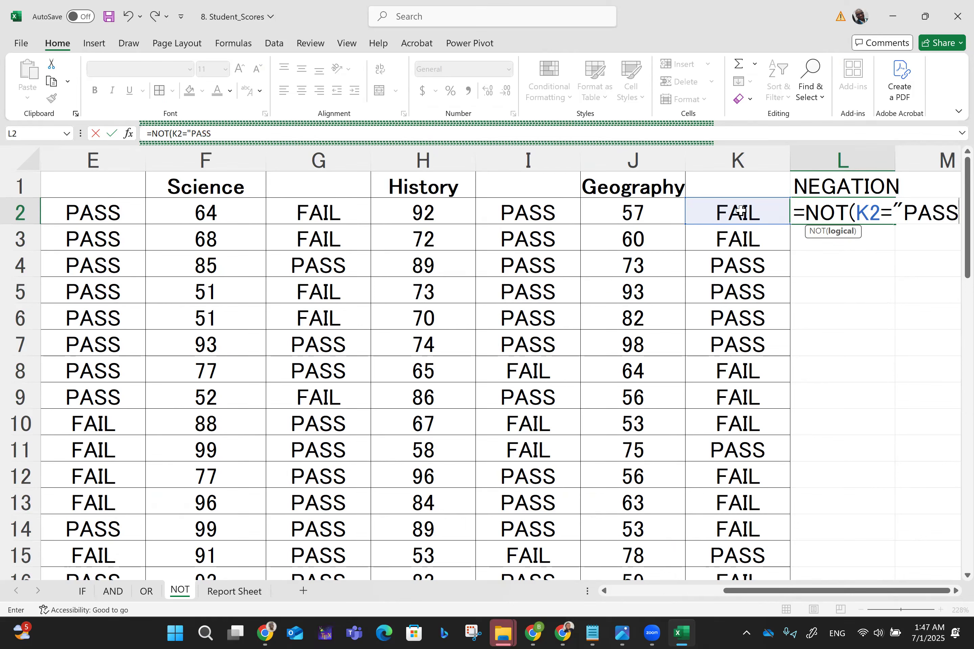
type("\")")
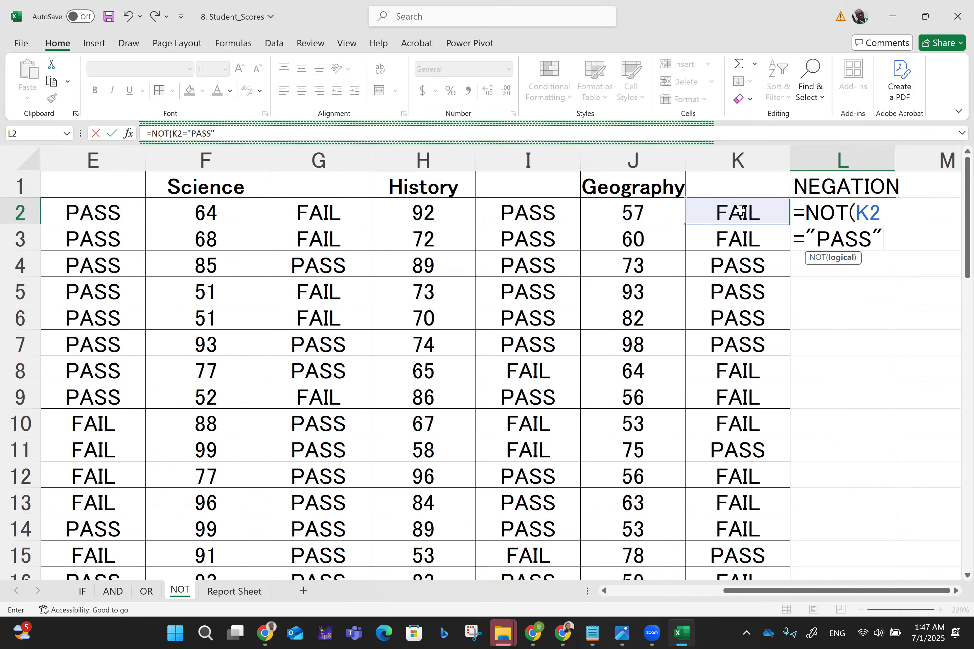
key("Return")
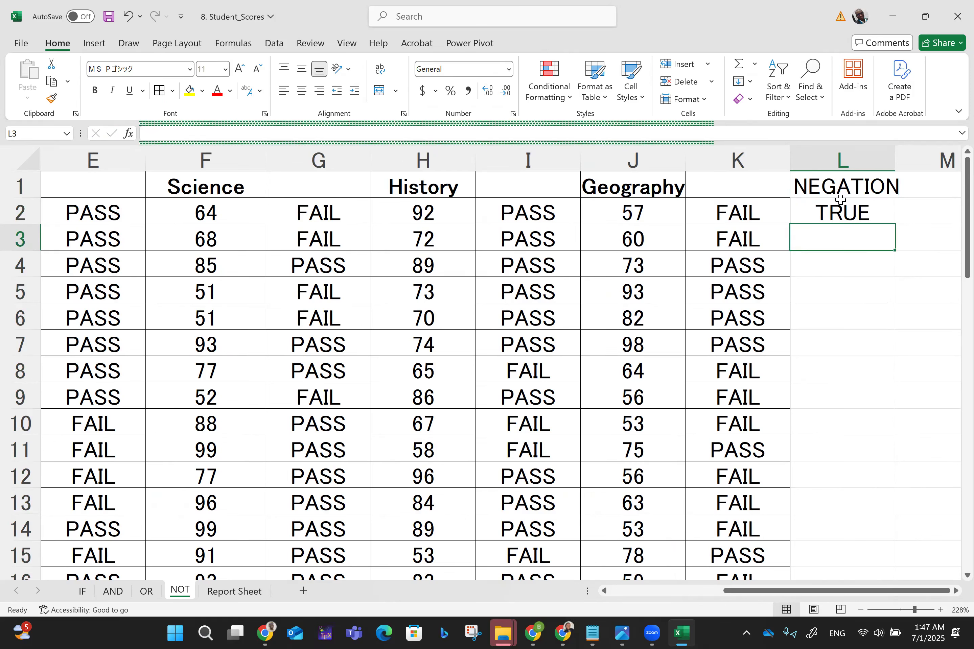
Fill the NOT formula from L2 down to L51 and check it against the Geography results in column K.
left_click(836, 211)
left_click(747, 212)
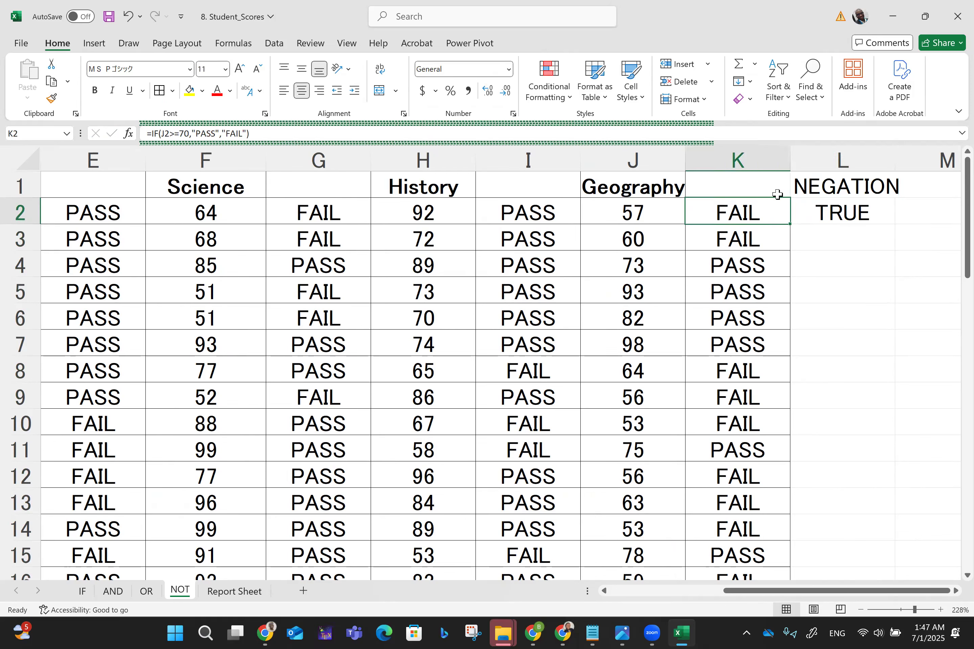
left_click(846, 213)
left_click_drag(898, 225, 872, 511)
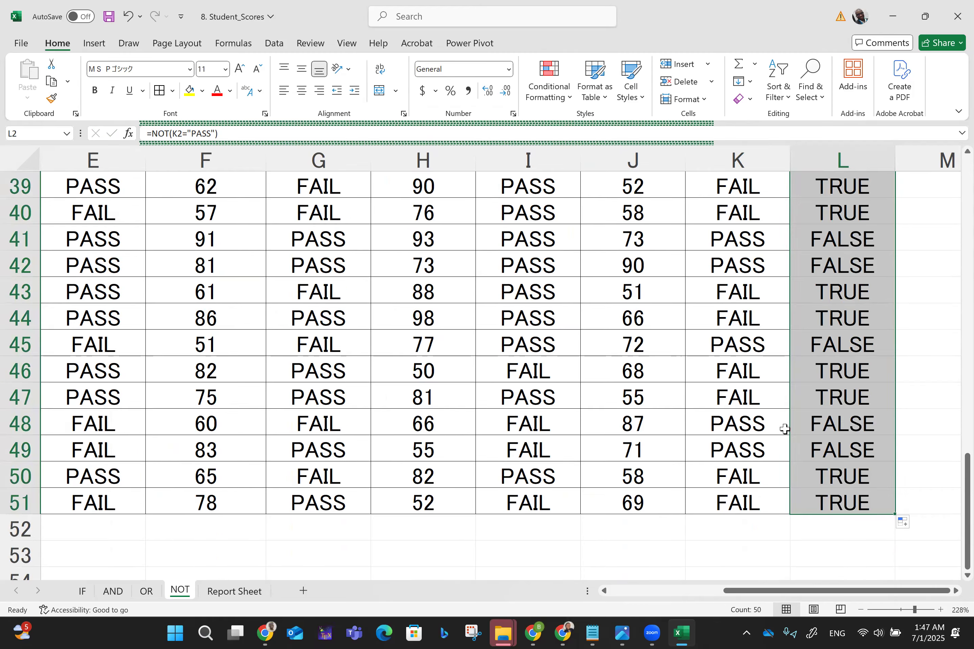
left_click(854, 434)
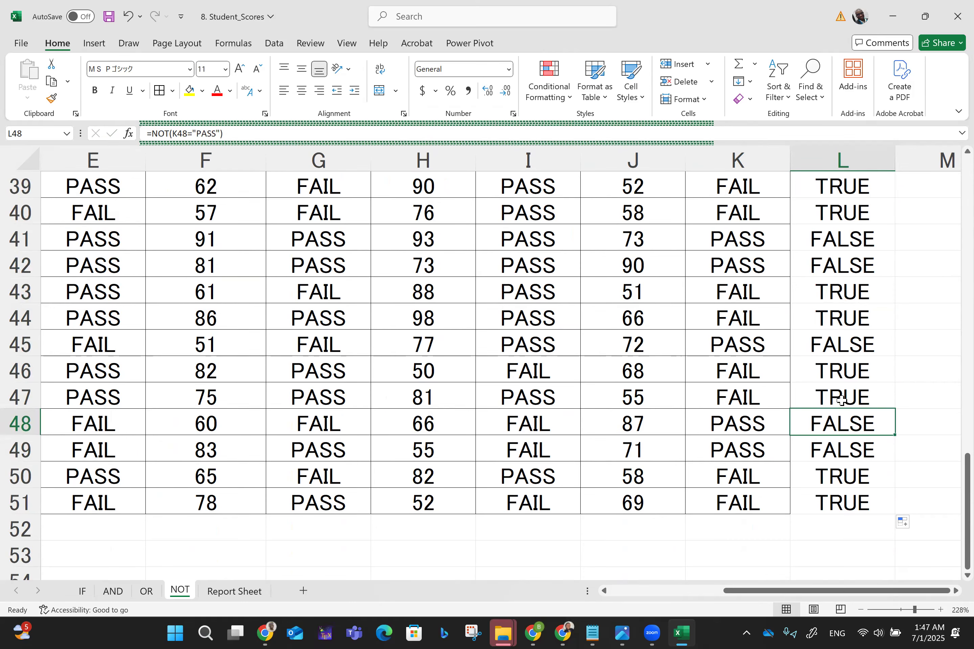
scroll(841, 400, "up", 12)
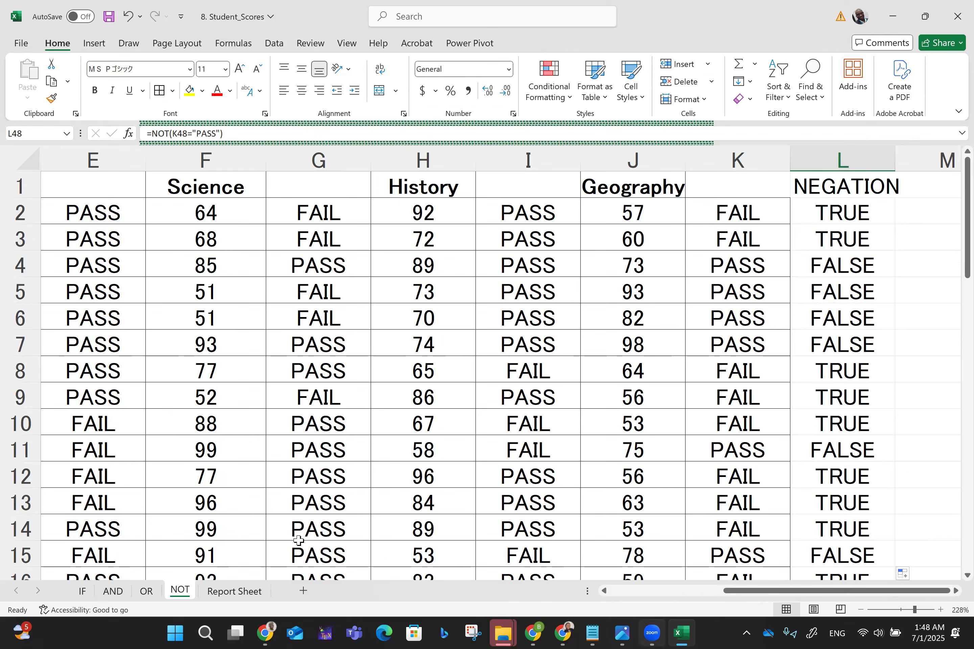
On the Report Sheet, insert a blank column before Math and another before Science.
left_click(235, 592)
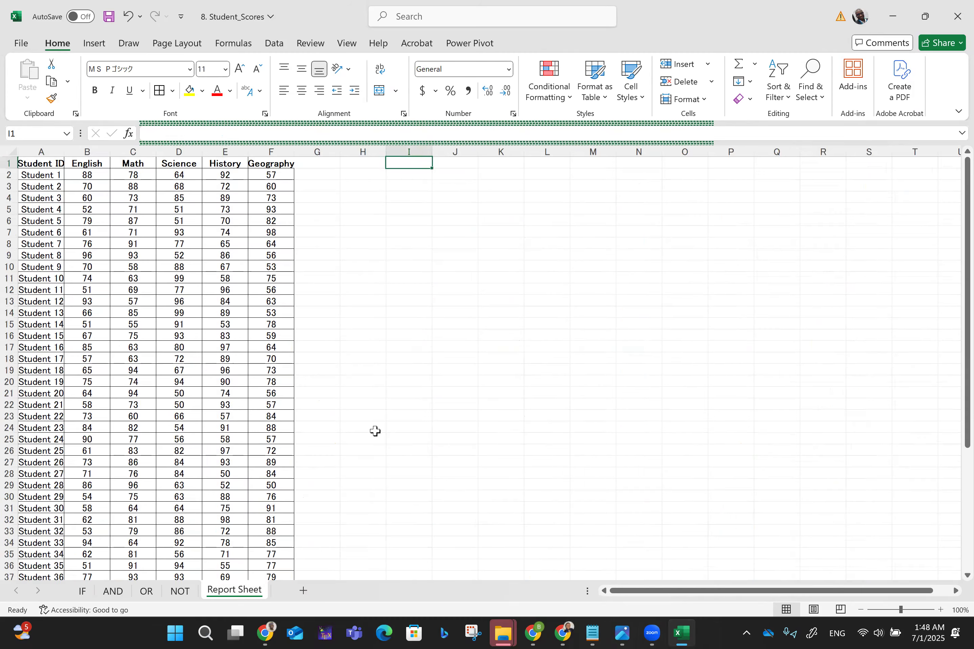
scroll(375, 431, "up", 5, "ctrl")
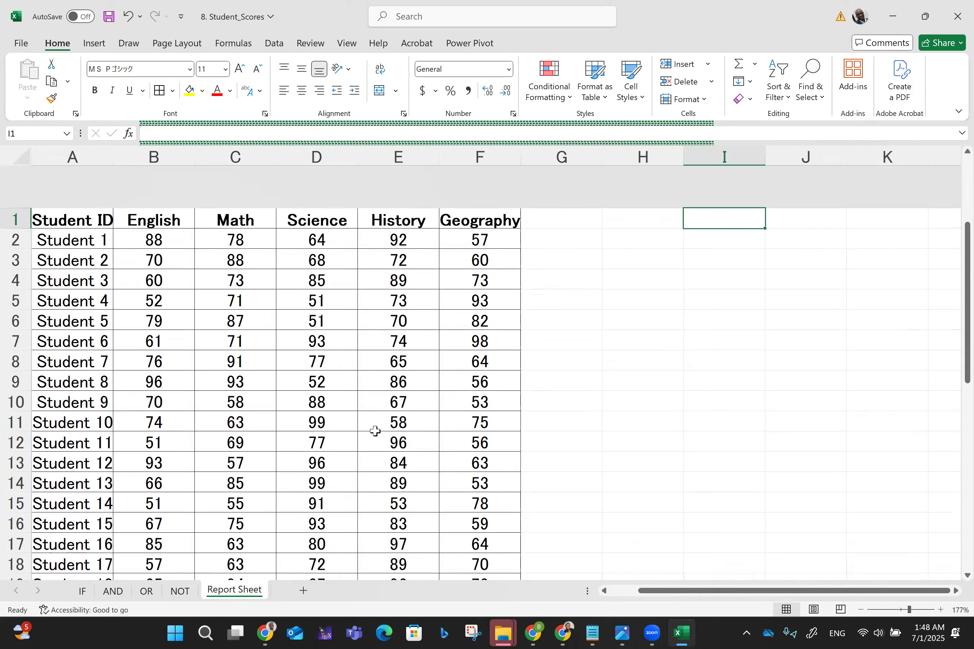
scroll(375, 431, "up", 6, "ctrl")
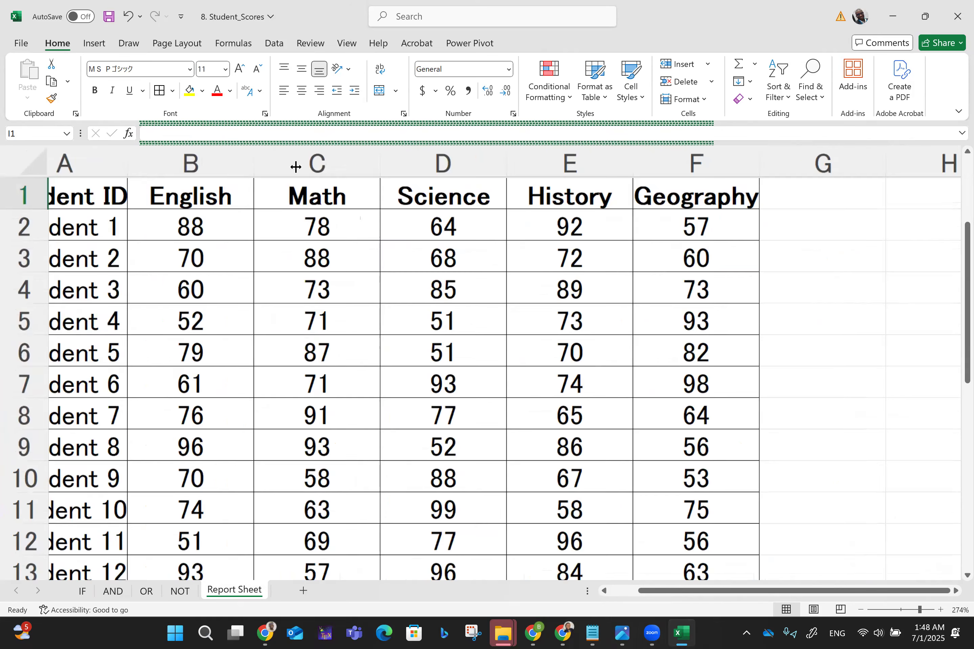
scroll(305, 161, "left", 1)
right_click(367, 156)
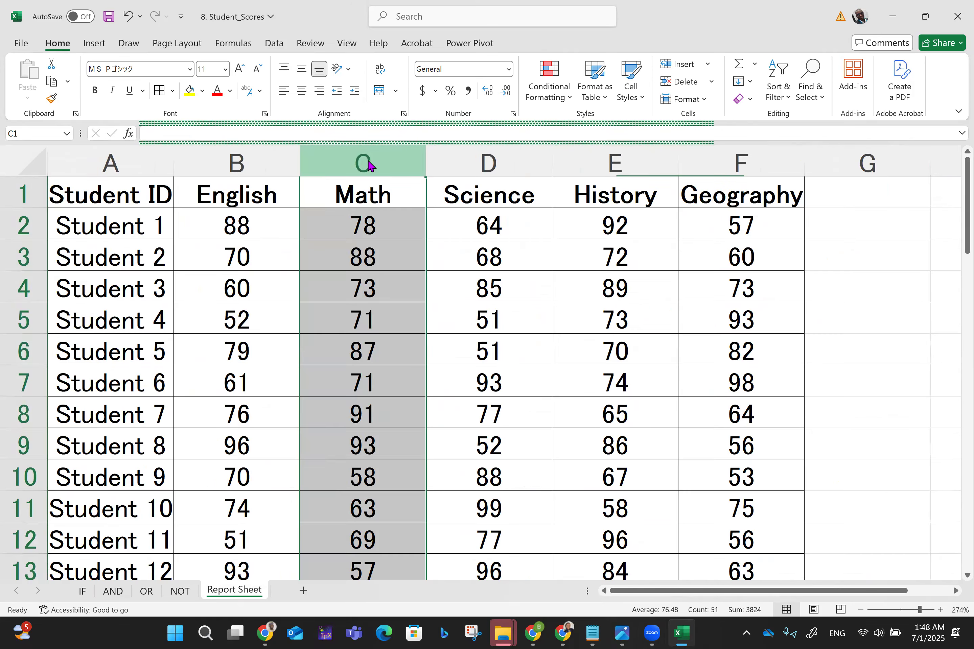
left_click(402, 298)
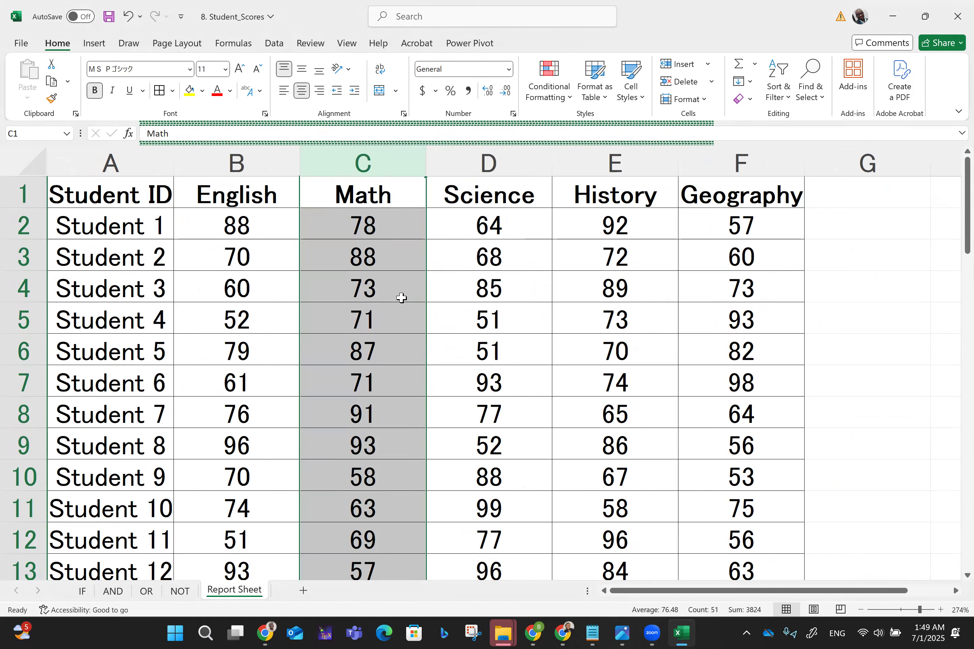
right_click(624, 167)
left_click(650, 302)
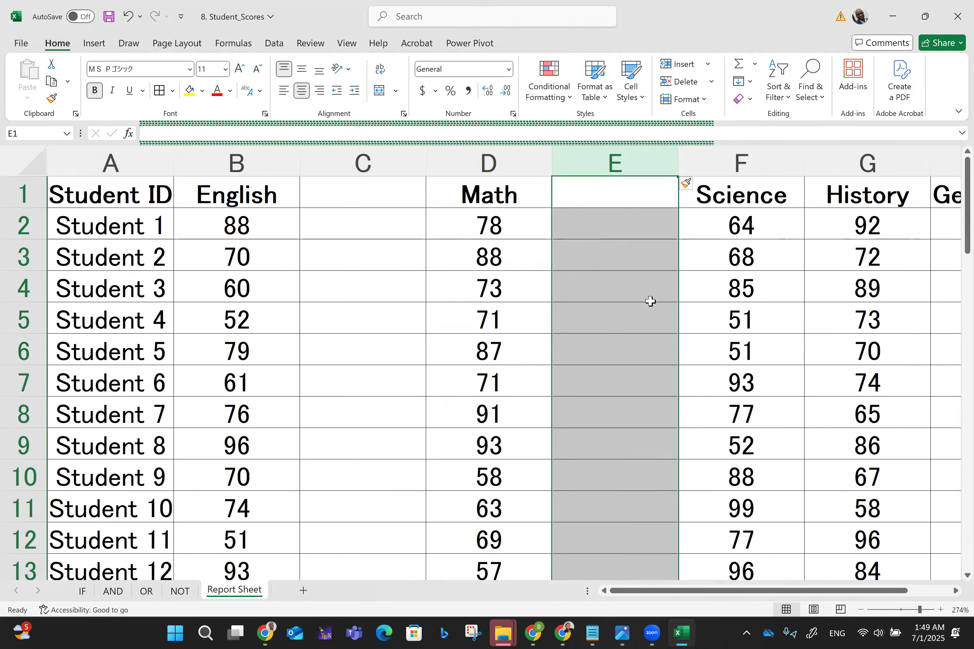
Insert a blank column before History and another before Geography on the Report Sheet.
scroll(771, 260, "right", 2)
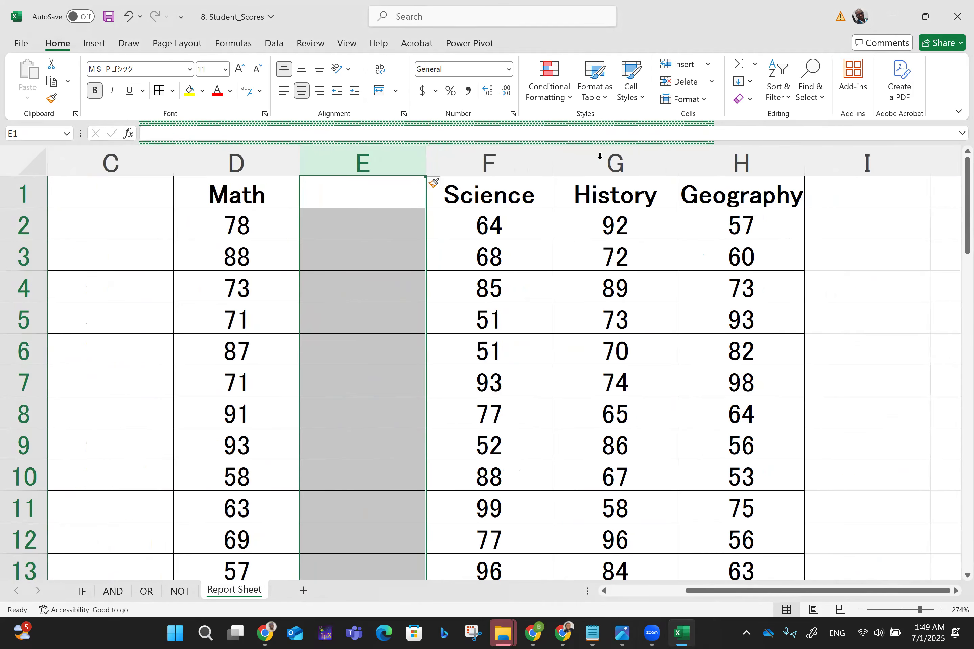
right_click(614, 167)
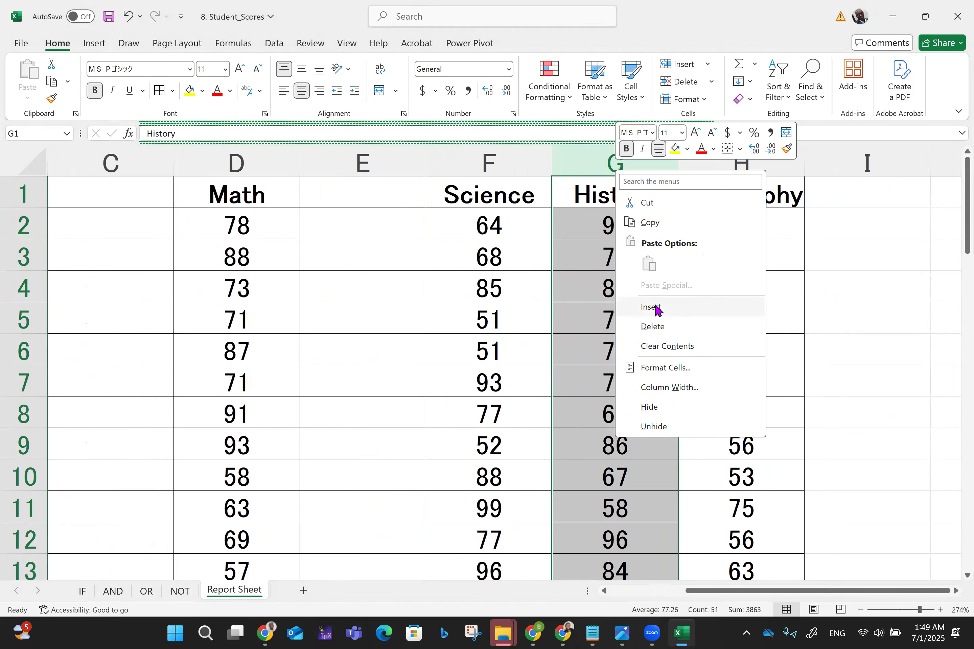
left_click(650, 305)
left_click(871, 160)
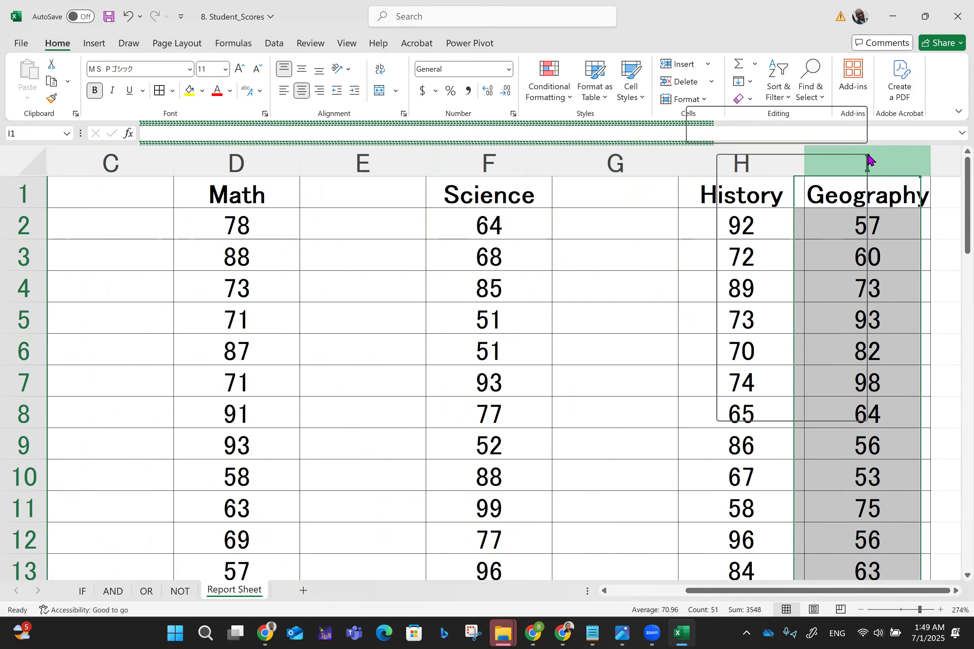
right_click(871, 160)
left_click(775, 294)
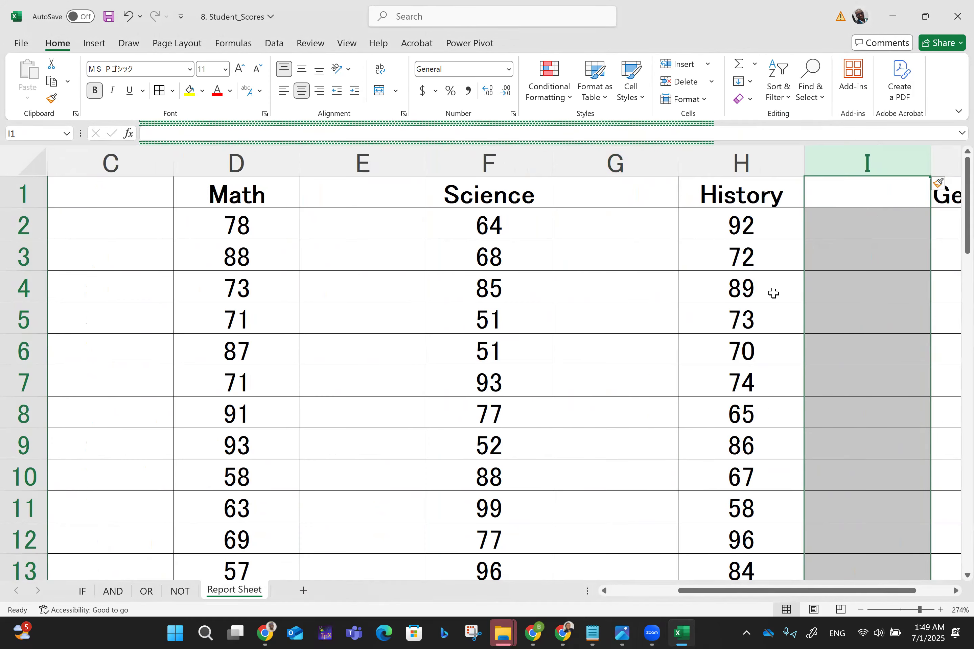
Start a grading key beside the score table with grade A in M2 and >=70 in N2.
scroll(773, 293, "right", 6)
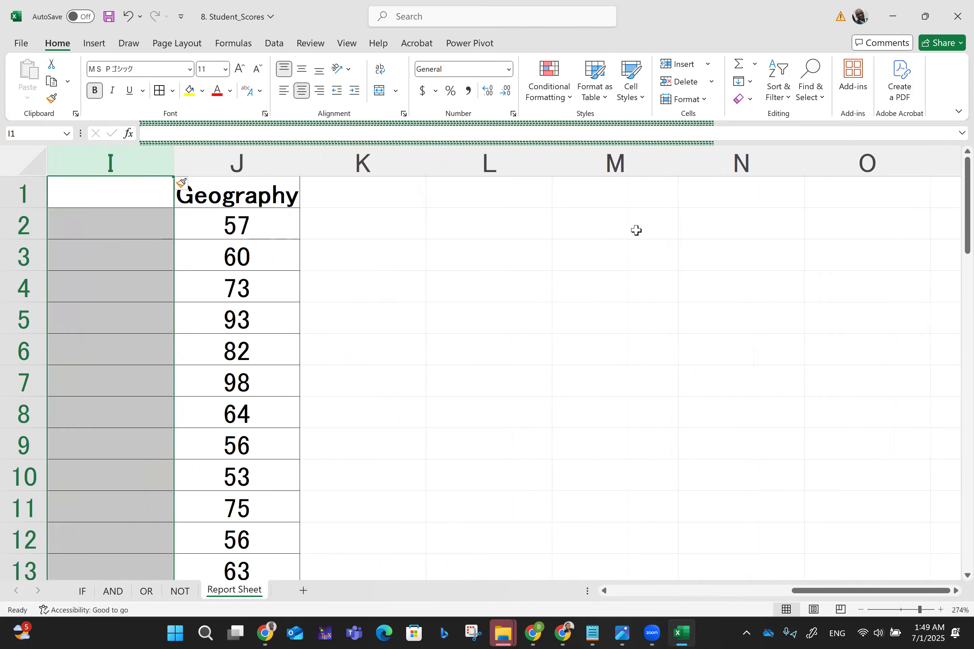
left_click(593, 227)
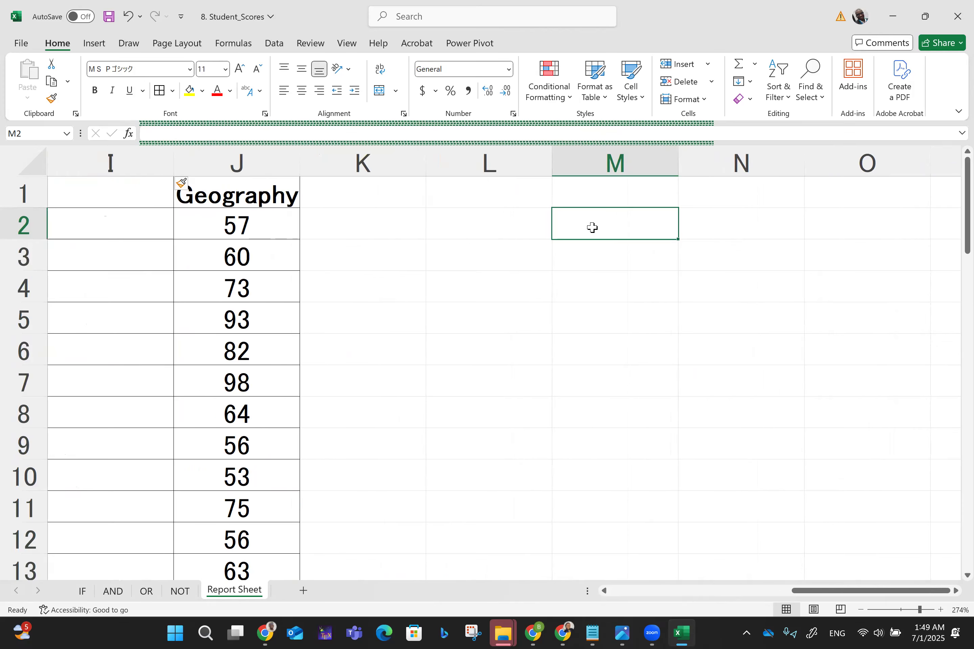
type("A")
key("Tab")
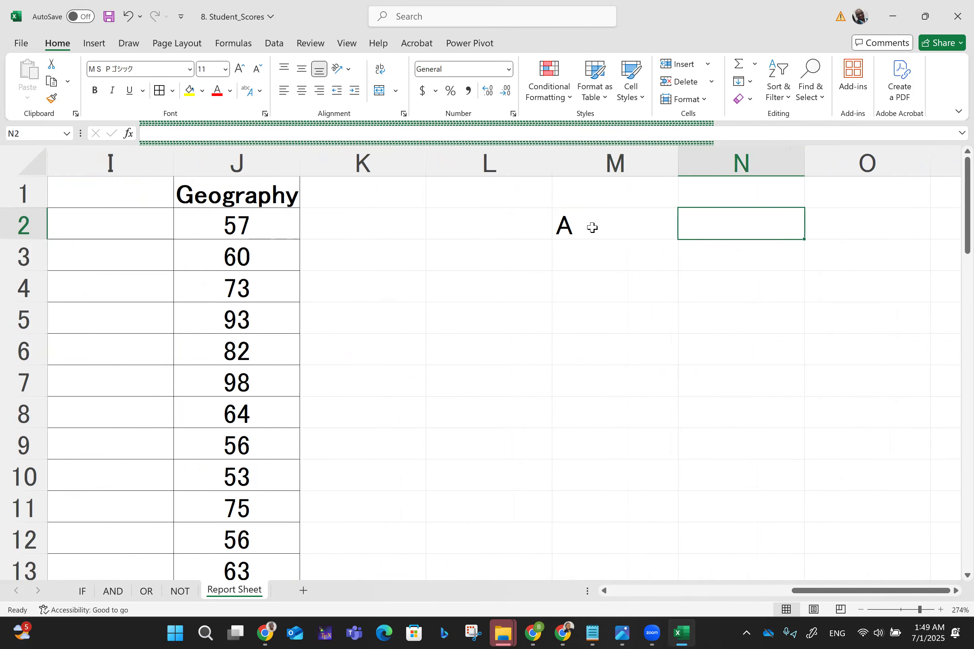
type("7")
key("BackSpace")
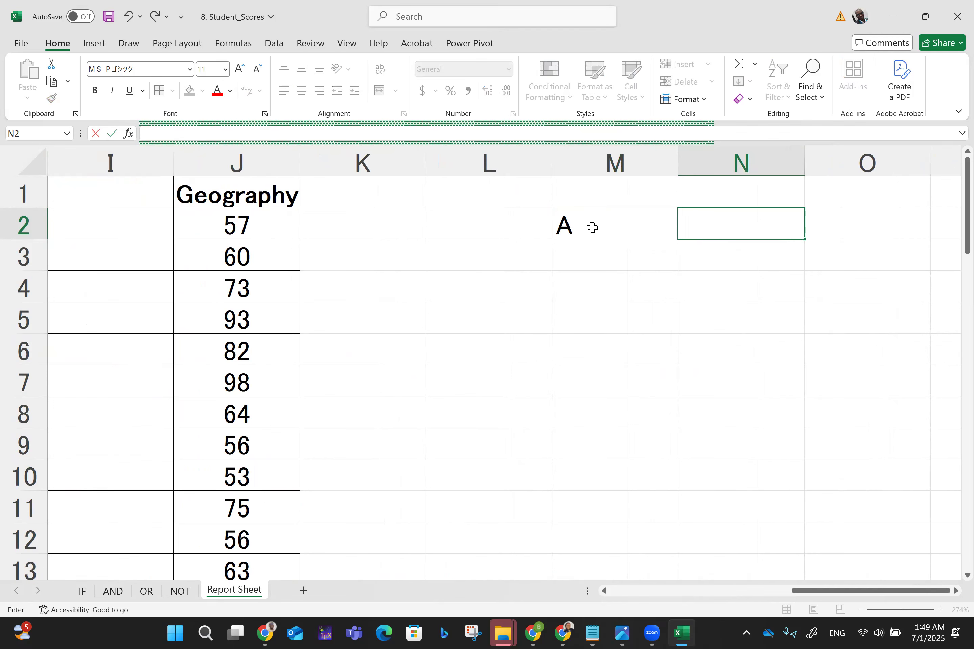
type(">=70")
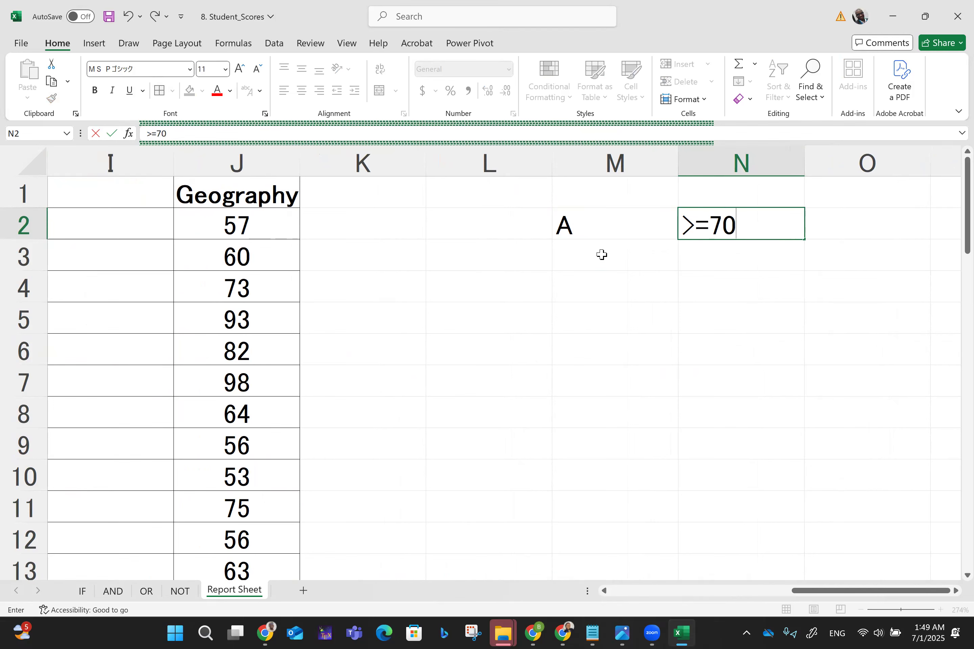
Add grade B with >=60 in row 3 and grade C with >=50 in row 4 of the grading key.
left_click(602, 254)
type("B")
key("Tab")
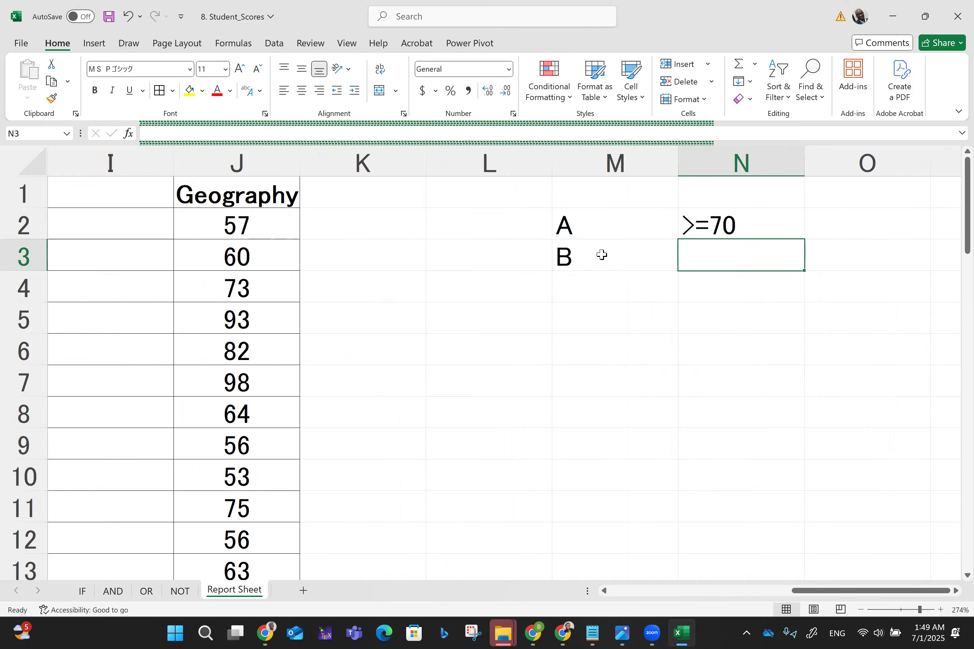
type(">=")
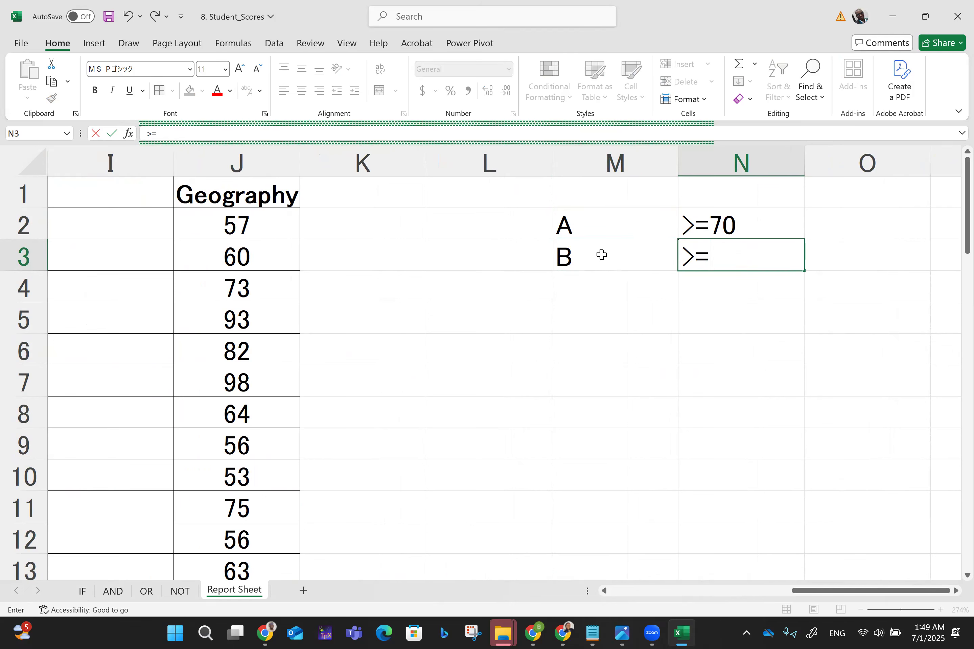
type("60")
left_click(567, 293)
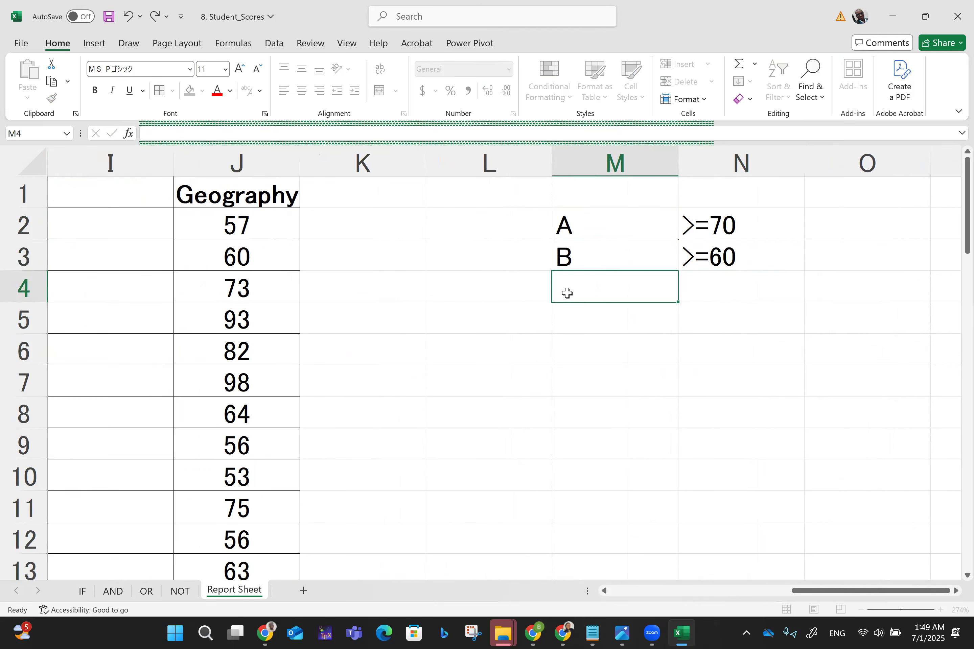
type("C")
key("Tab")
type(">=")
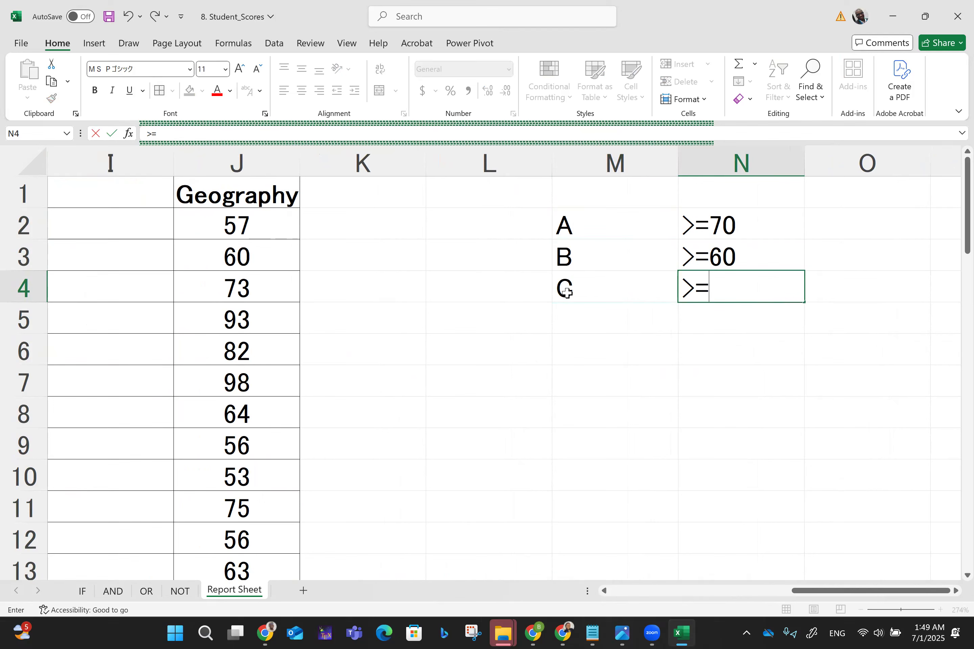
type("50")
key("Return")
Add grade D with >=45 in row 5 and grade E with >=40 in row 6 of the grading key.
type("D")
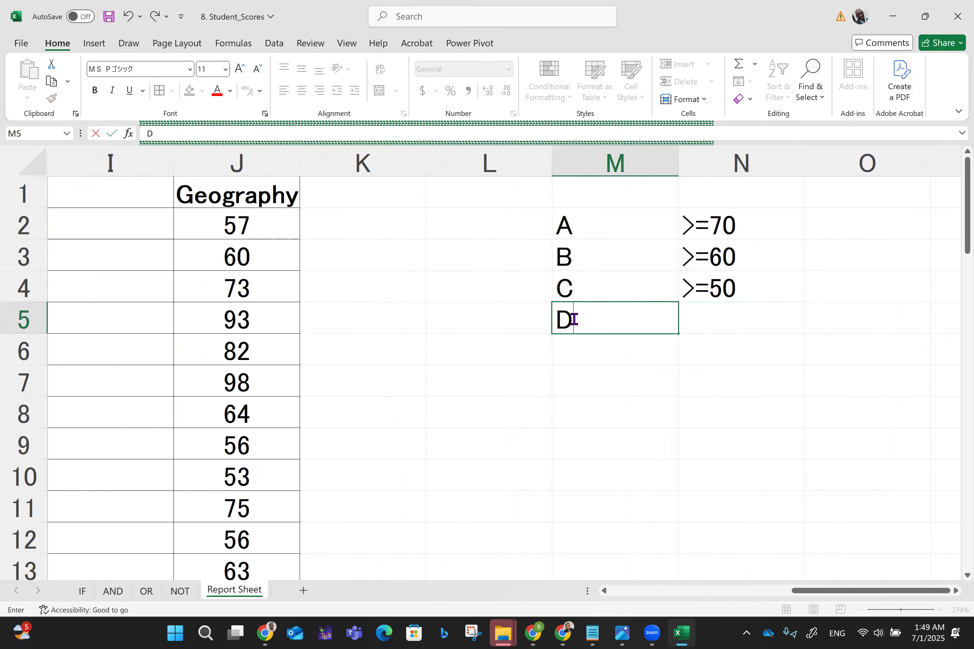
key("Tab")
type(">=")
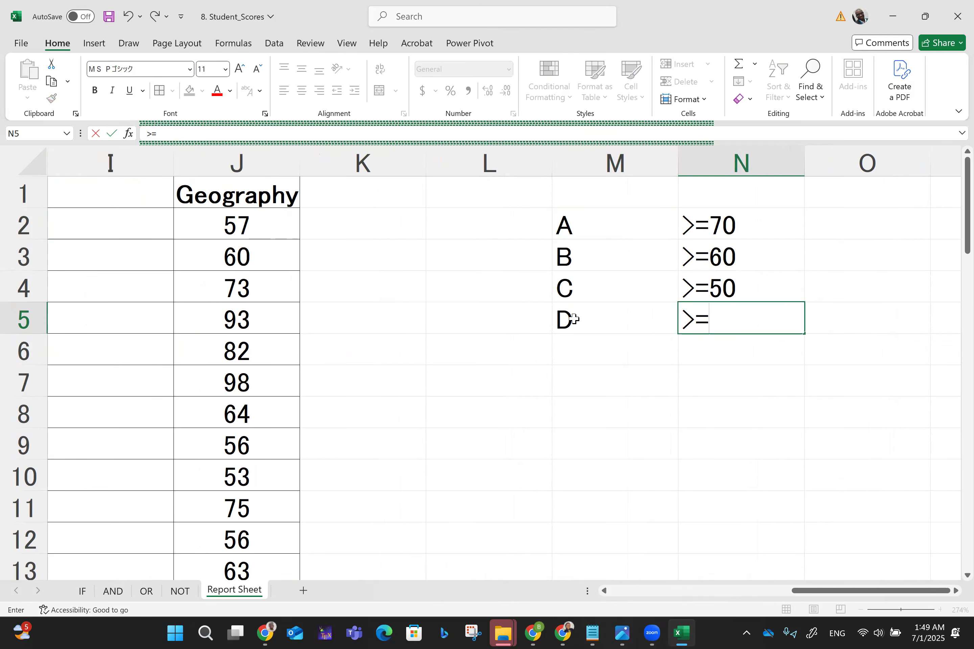
type("45")
left_click(572, 350)
type("E")
key("Tab")
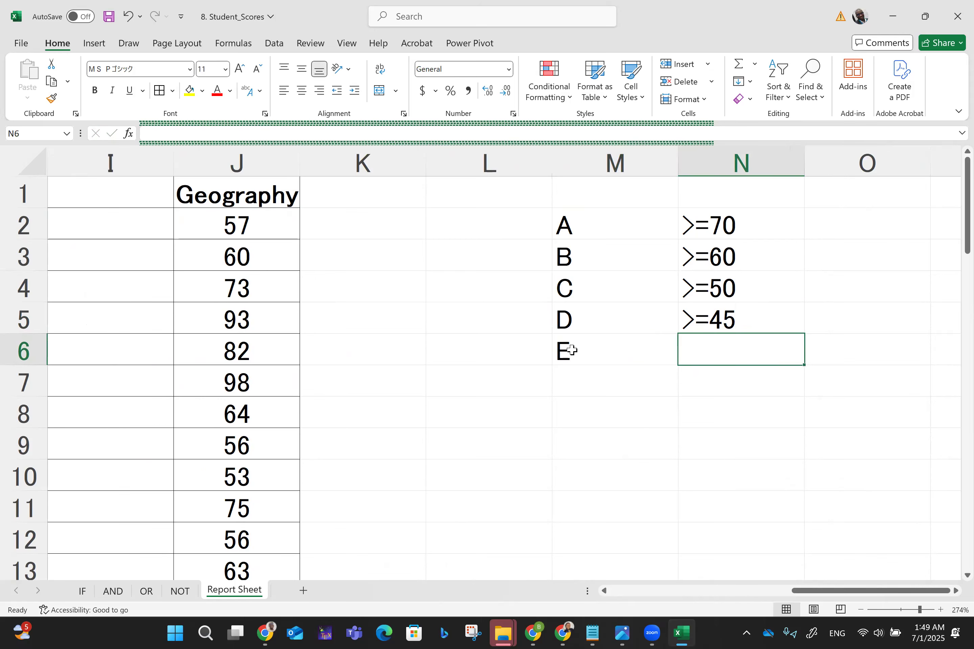
type(">=40")
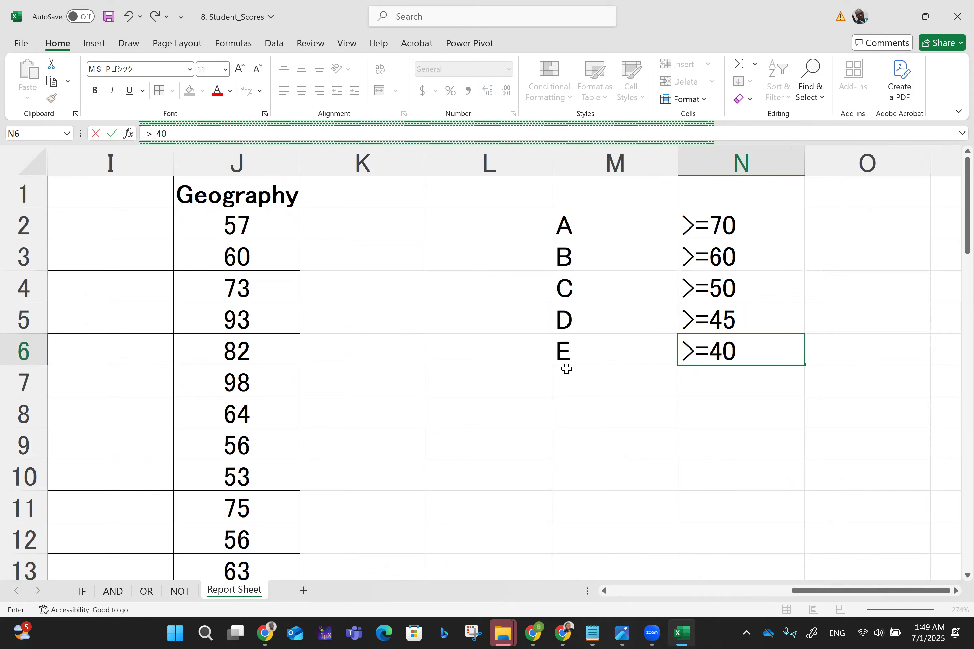
Add grade F with <=39 in row 7 of the grading key.
left_click(576, 379)
type("F")
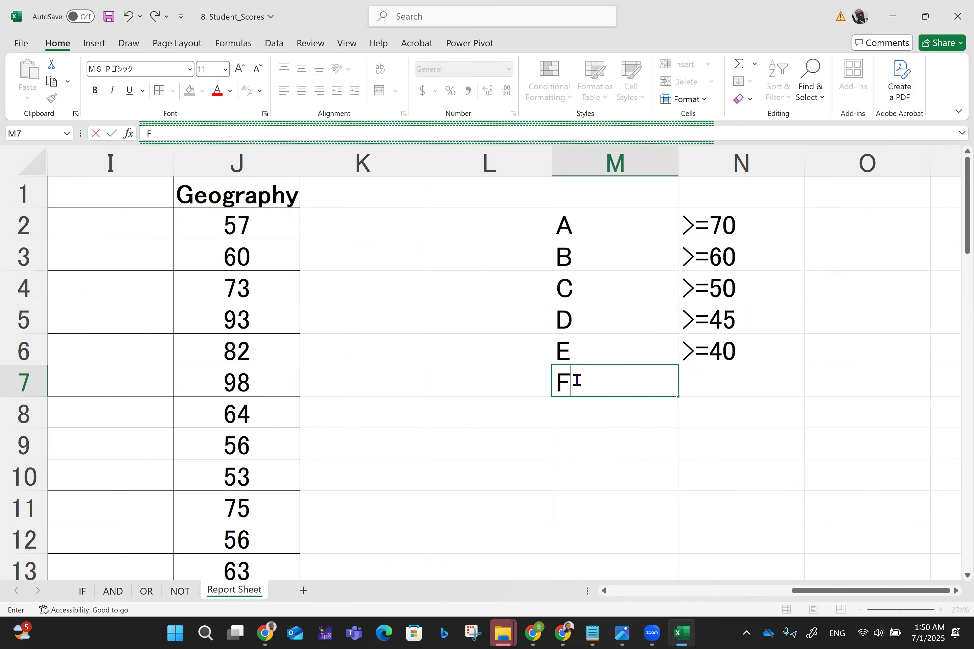
key("Tab")
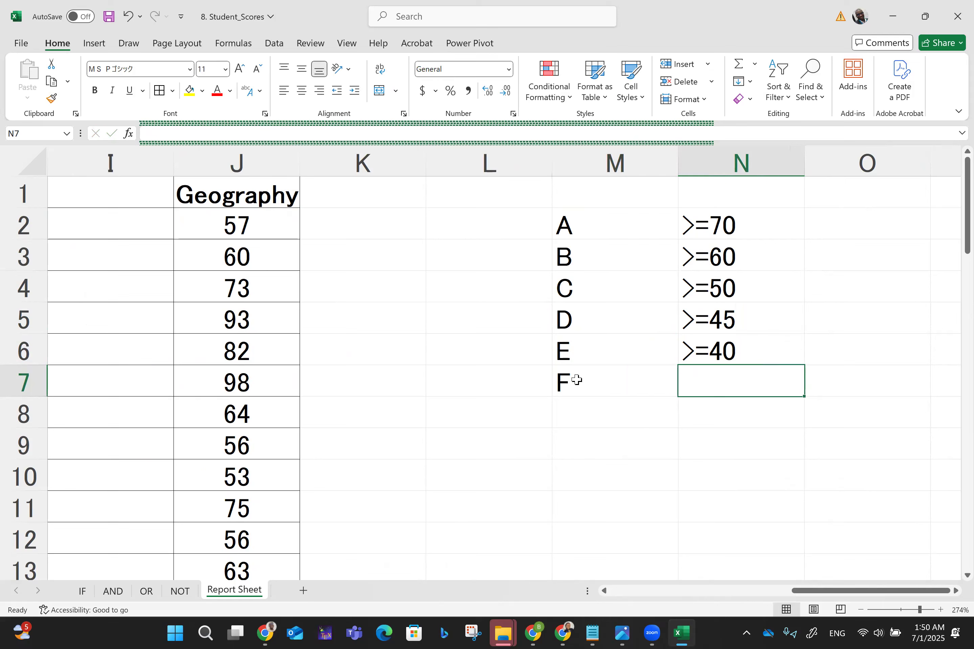
type("<=39")
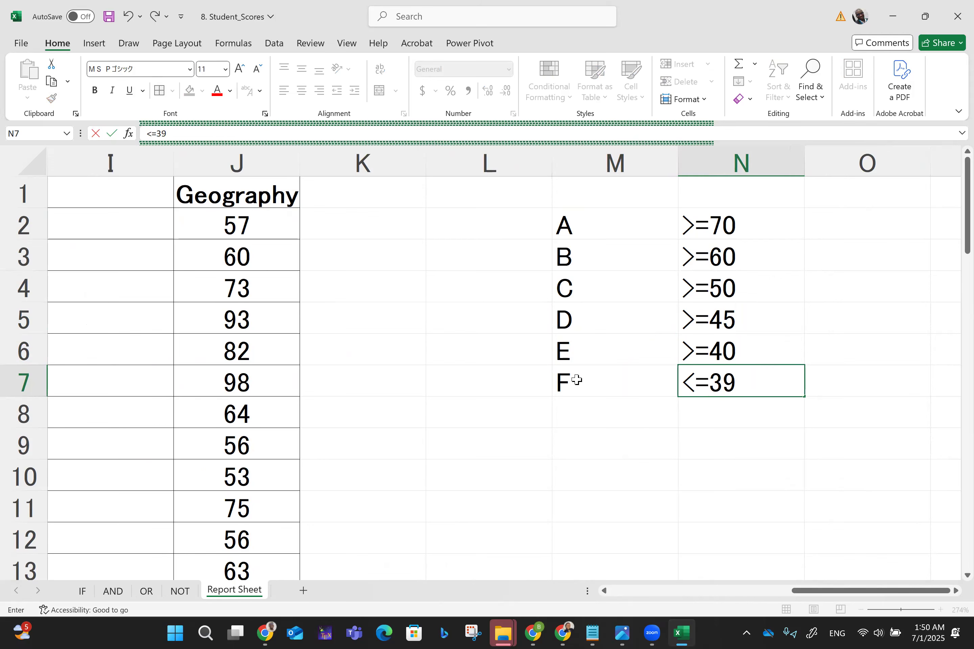
Enter the formula =IF(B2>=70,"") in C2, beside Student 1's English score.
scroll(577, 379, "left", 2)
scroll(577, 379, "left", 6)
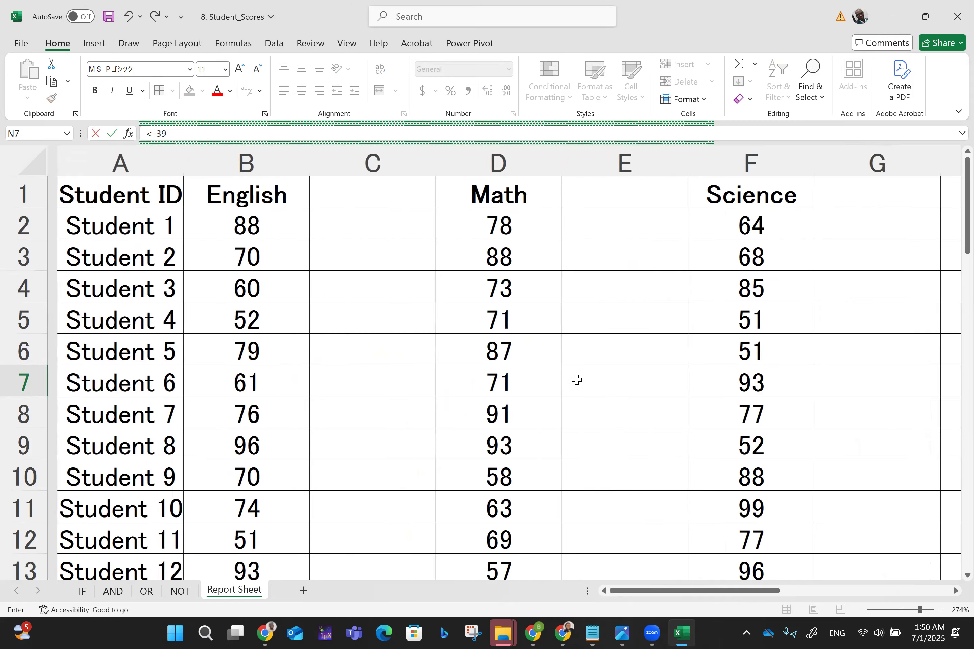
left_click(334, 223)
type("=")
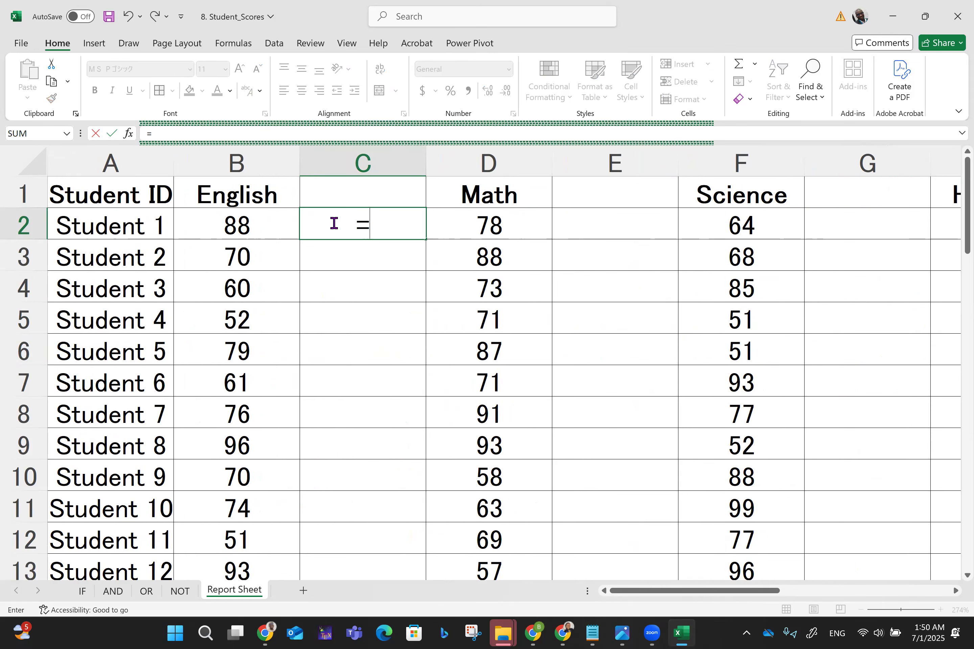
type("IF")
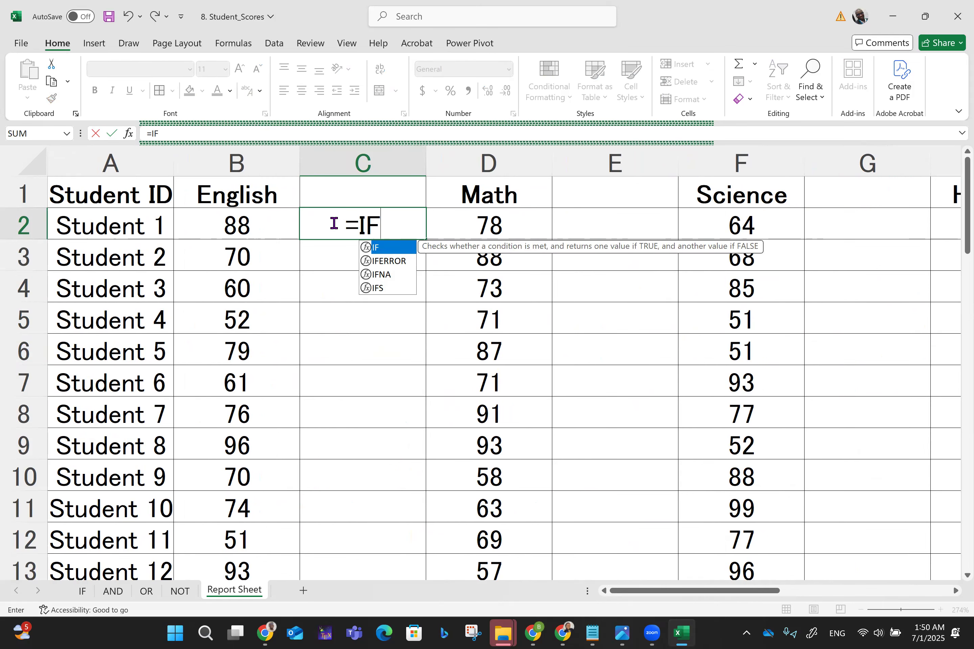
type("(")
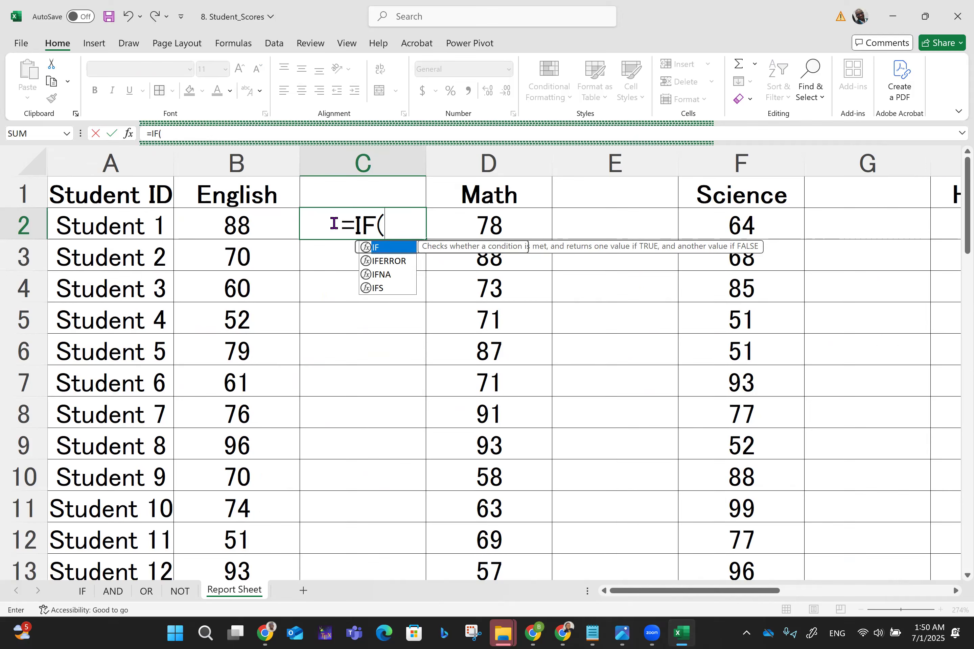
left_click(238, 234)
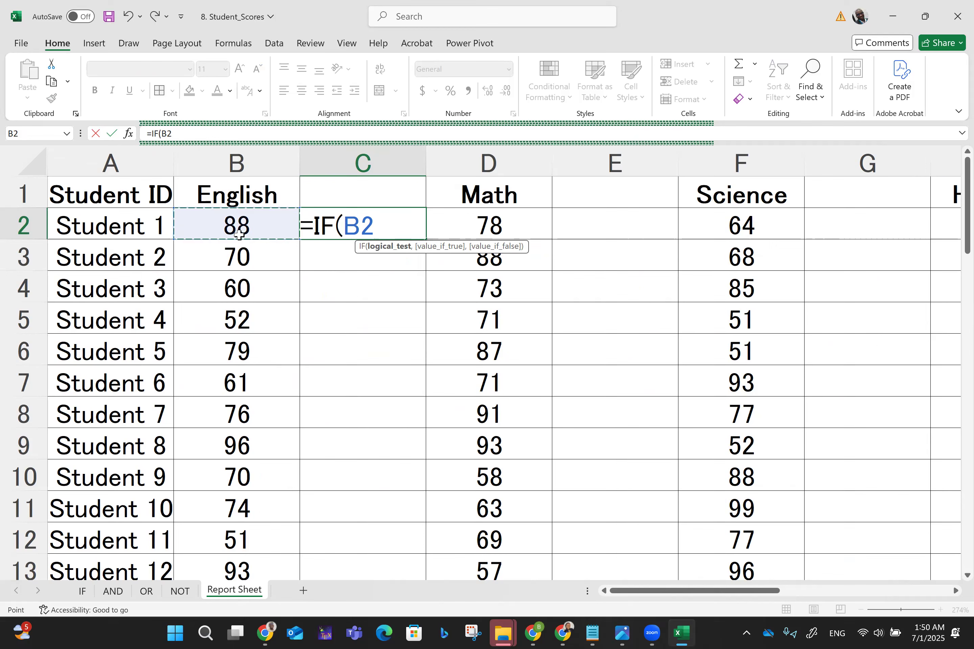
type(">")
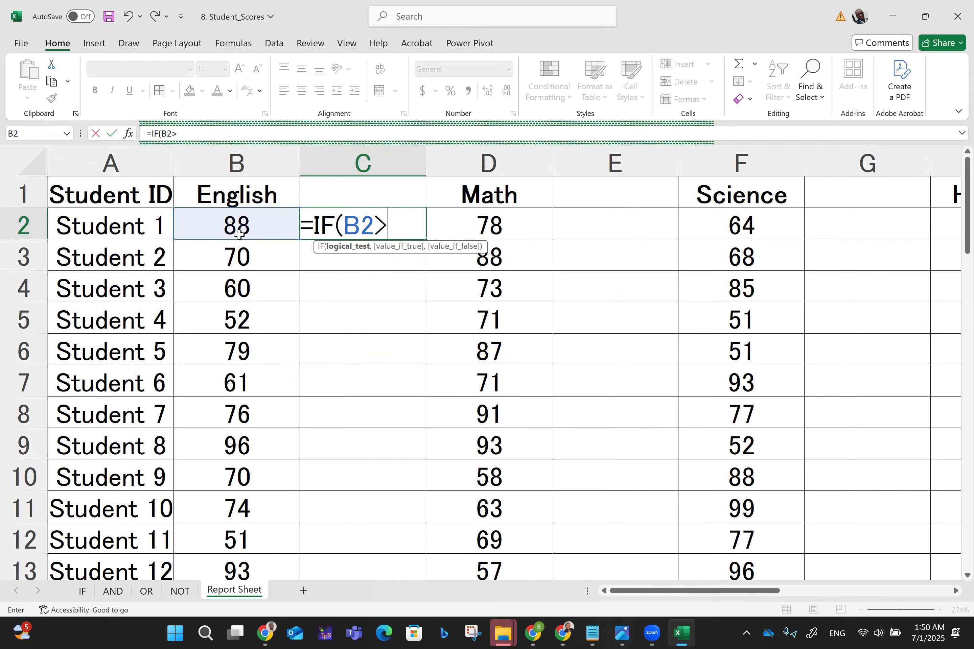
type("=70")
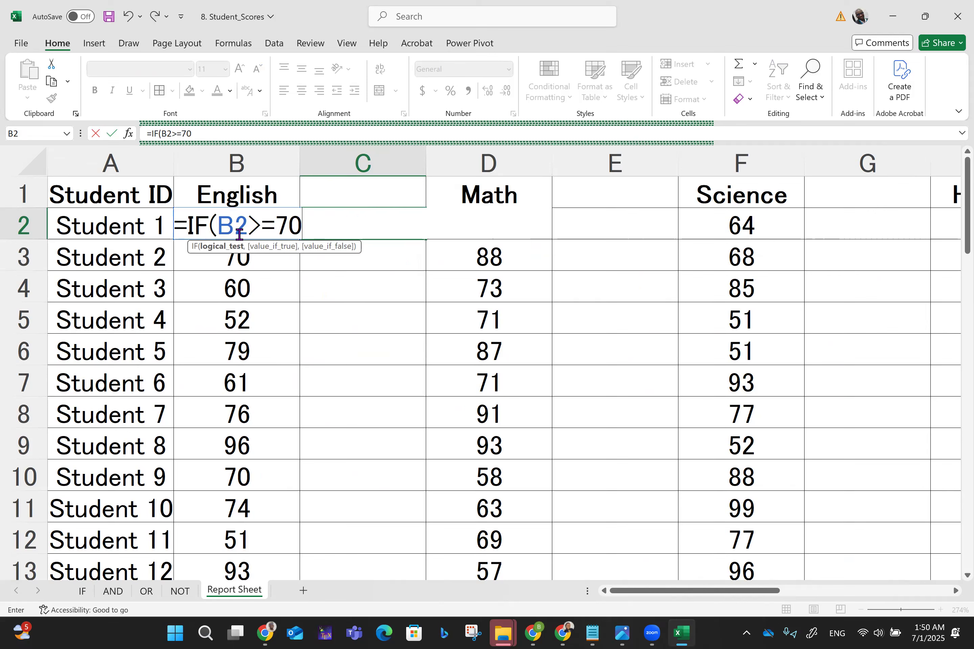
type(",\"\"")
left_click(239, 235)
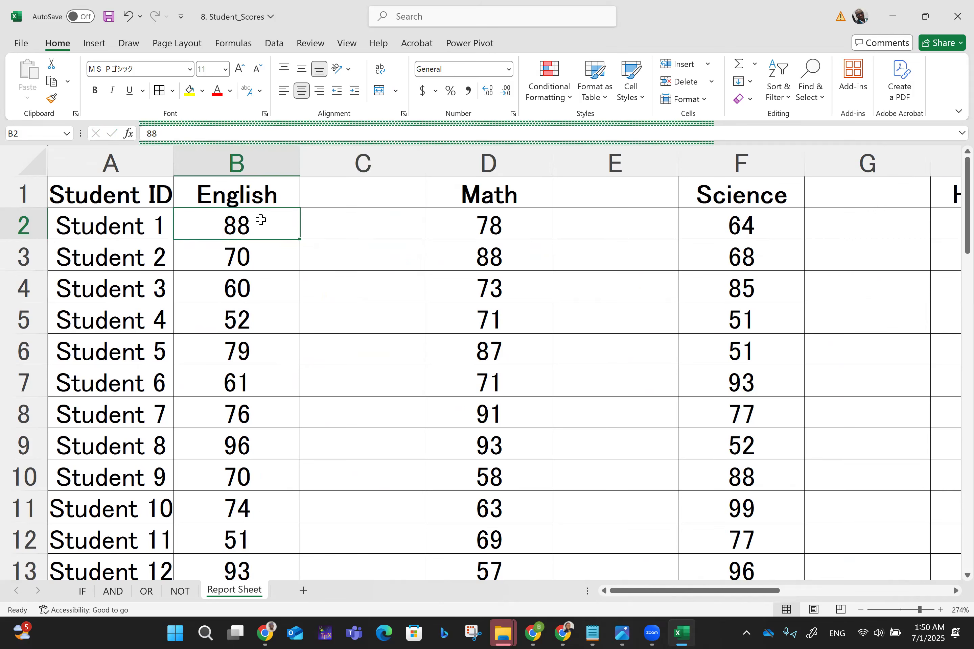
Edit the C2 formula so scores of at least 70 return "A", and begin its value-if-false argument.
left_click(337, 221)
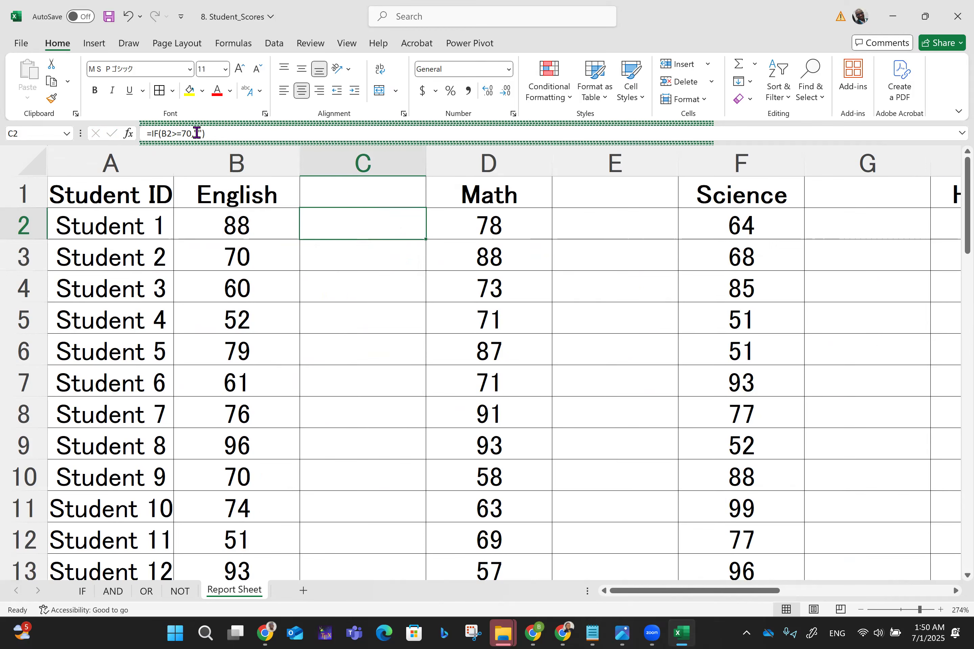
left_click(197, 133)
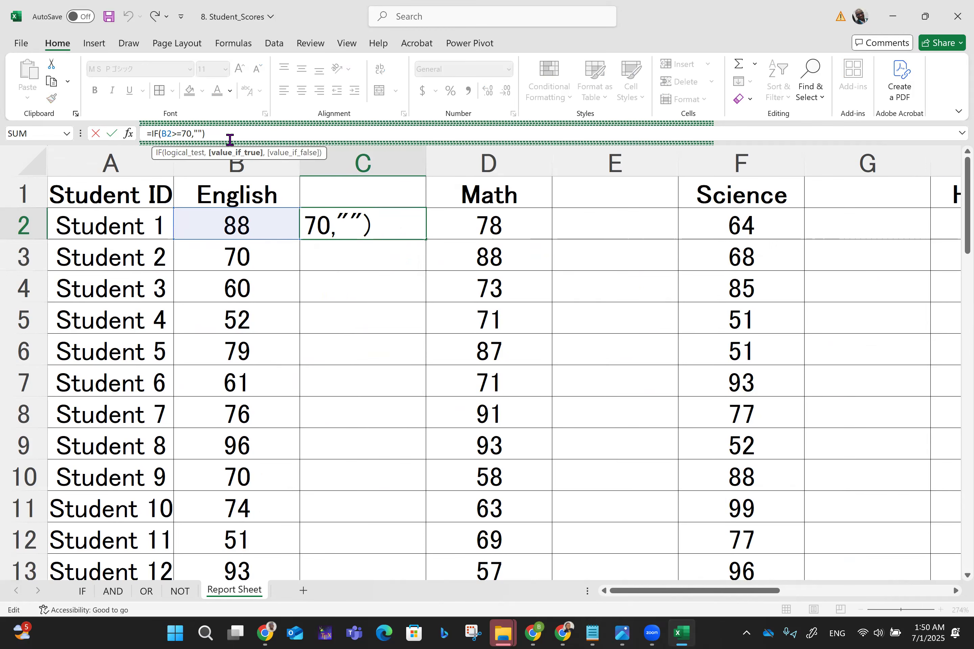
type("A\",")
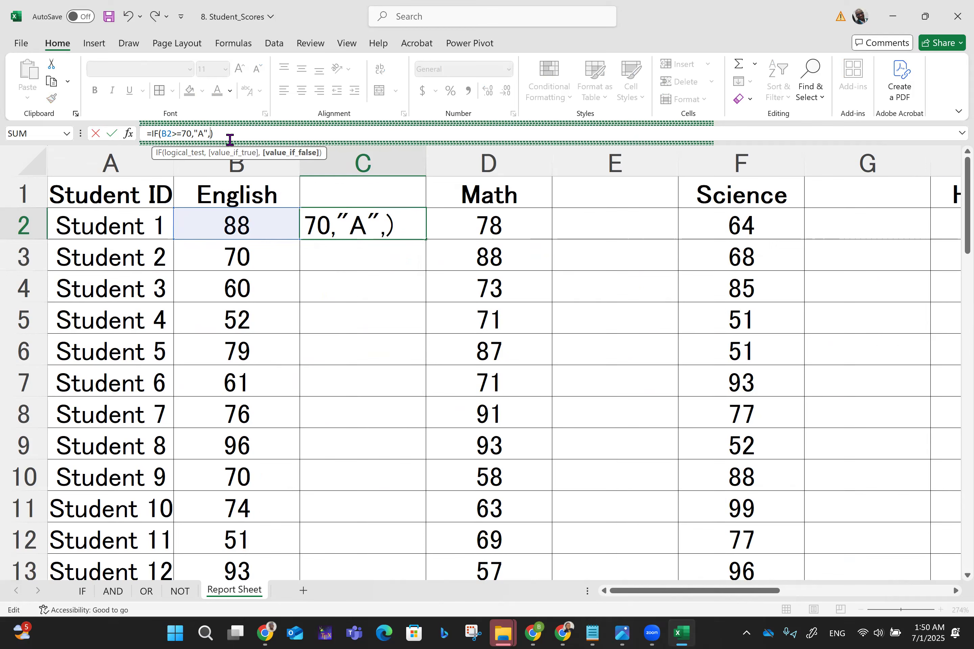
Nest a second IF in the C2 formula that returns "B" when B2>=60.
type("IF")
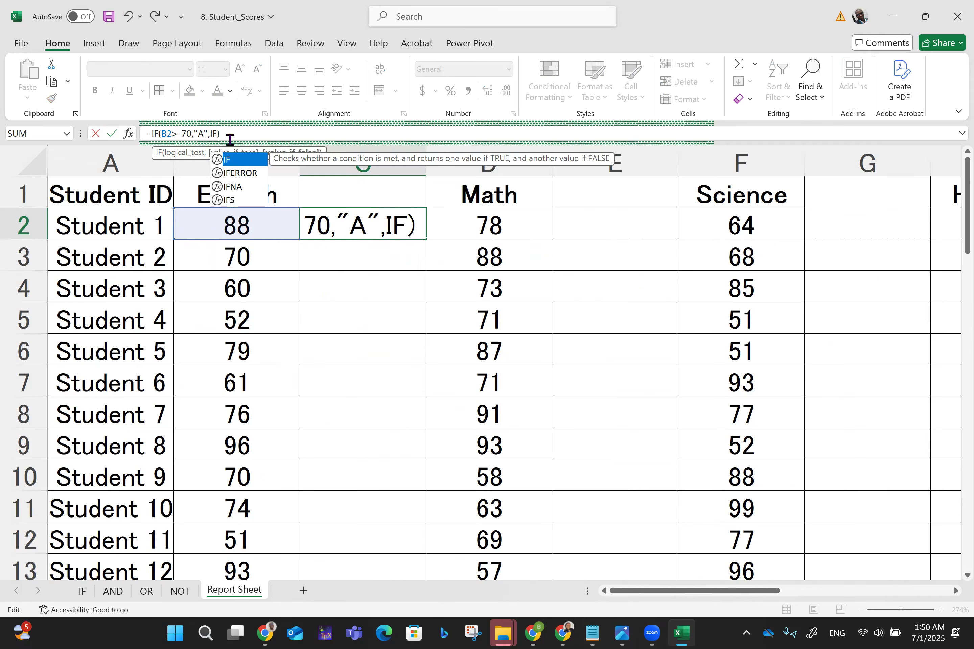
type("(")
key("BackSpace")
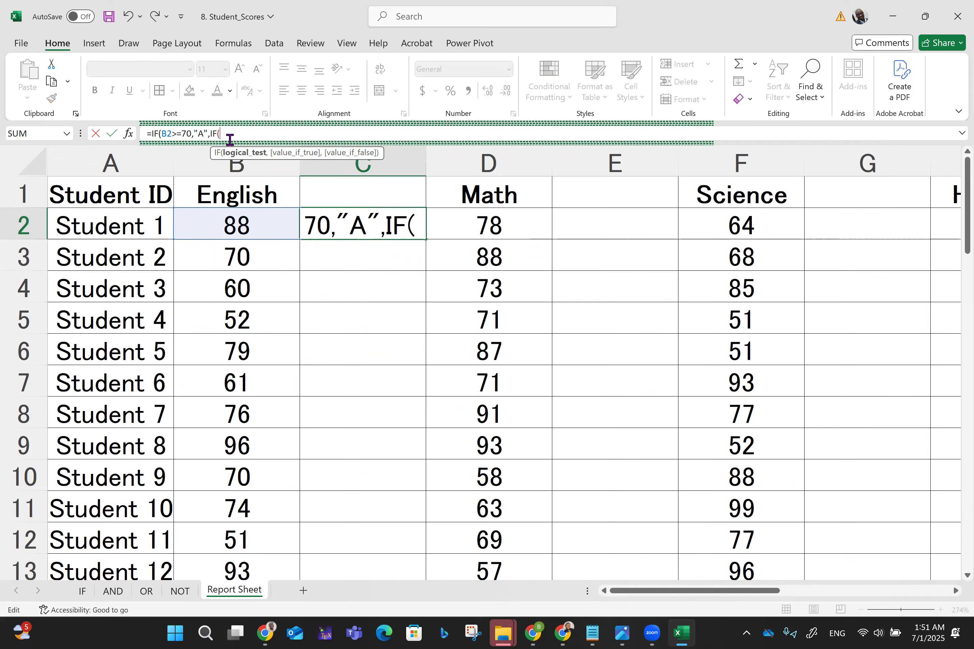
type("B2")
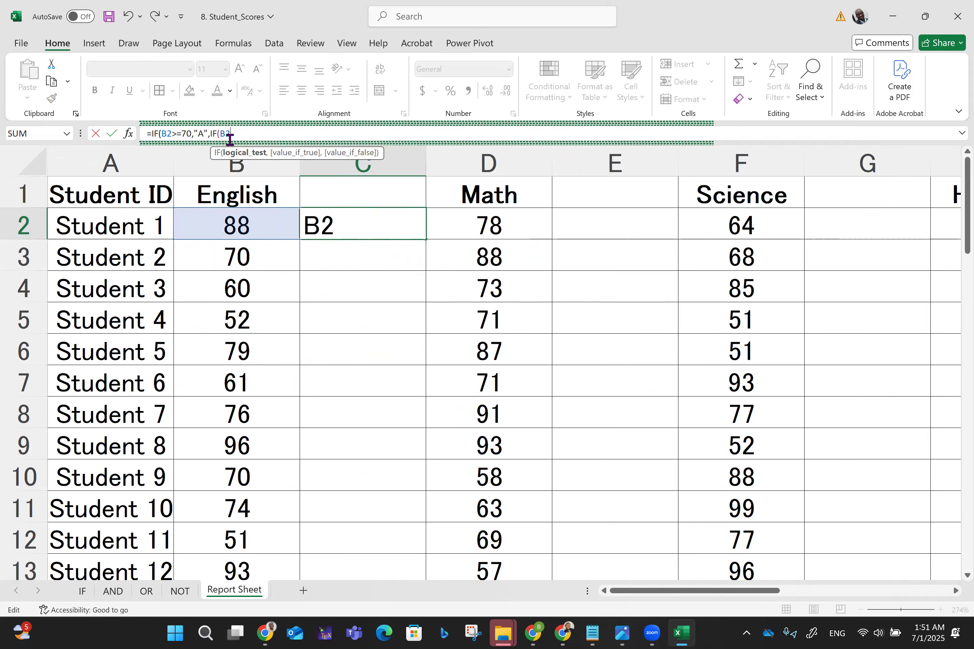
type(">=60")
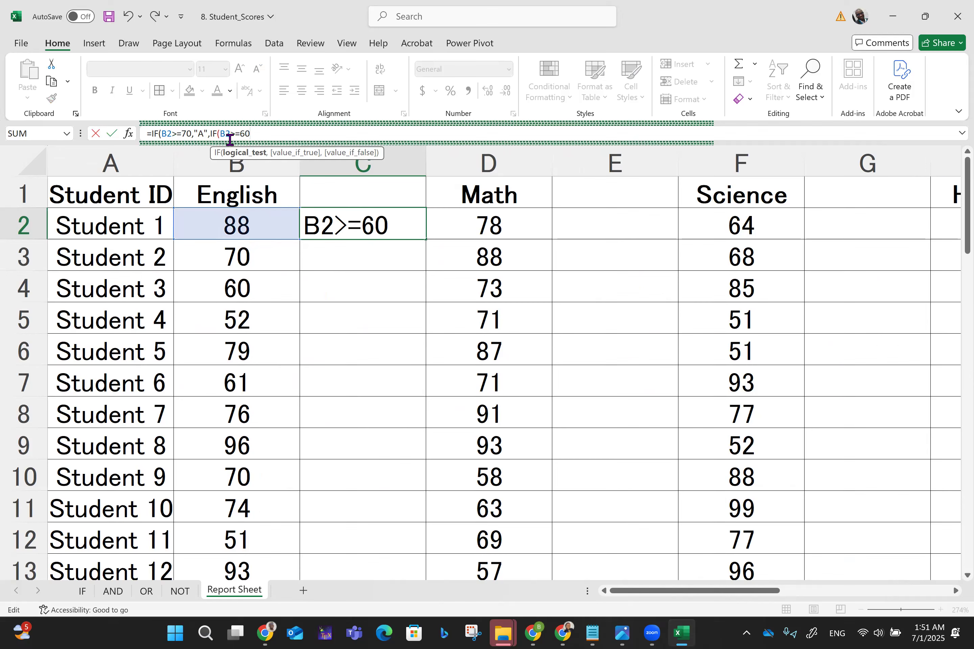
type(",\"")
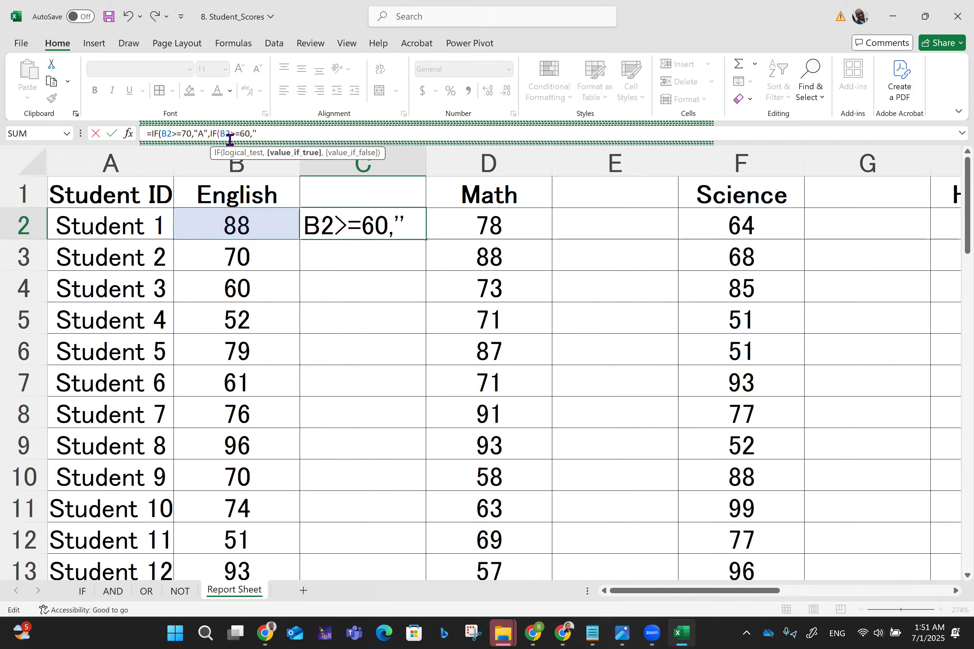
key("BackSpace")
type("\"\"b")
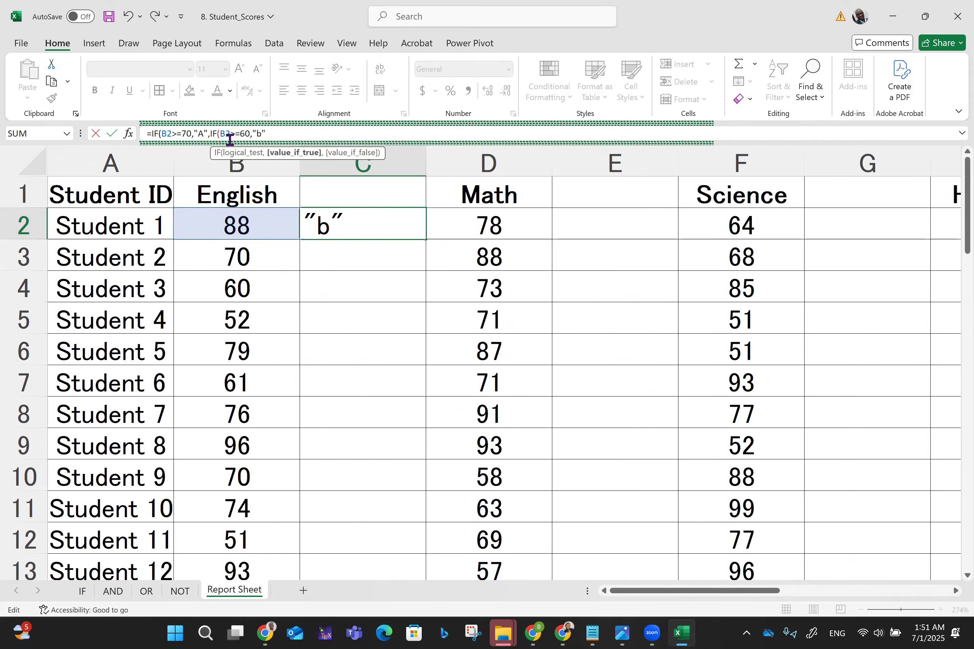
type(",")
key("shift+Left")
type("B")
key("Right")
Nest a third IF in the C2 formula that returns "C" when B2>=50.
type("if")
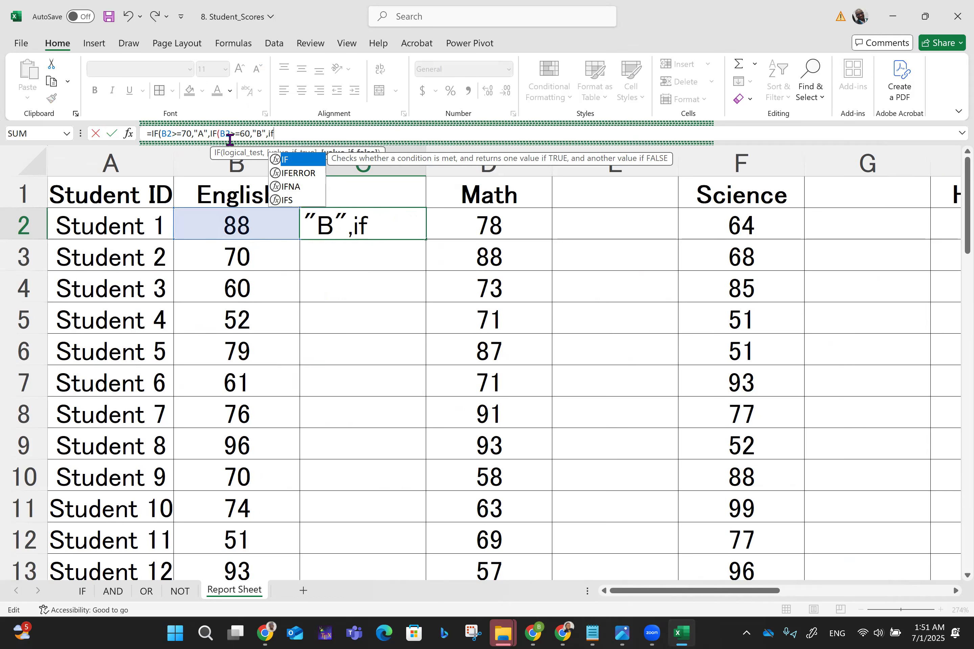
type("(b2>")
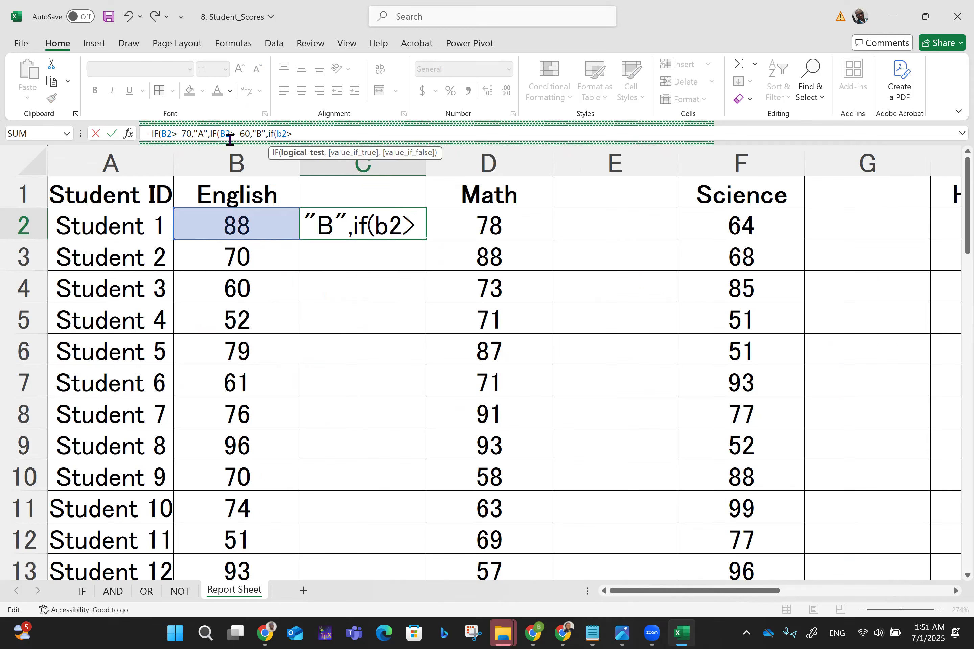
type("=50,\"\"")
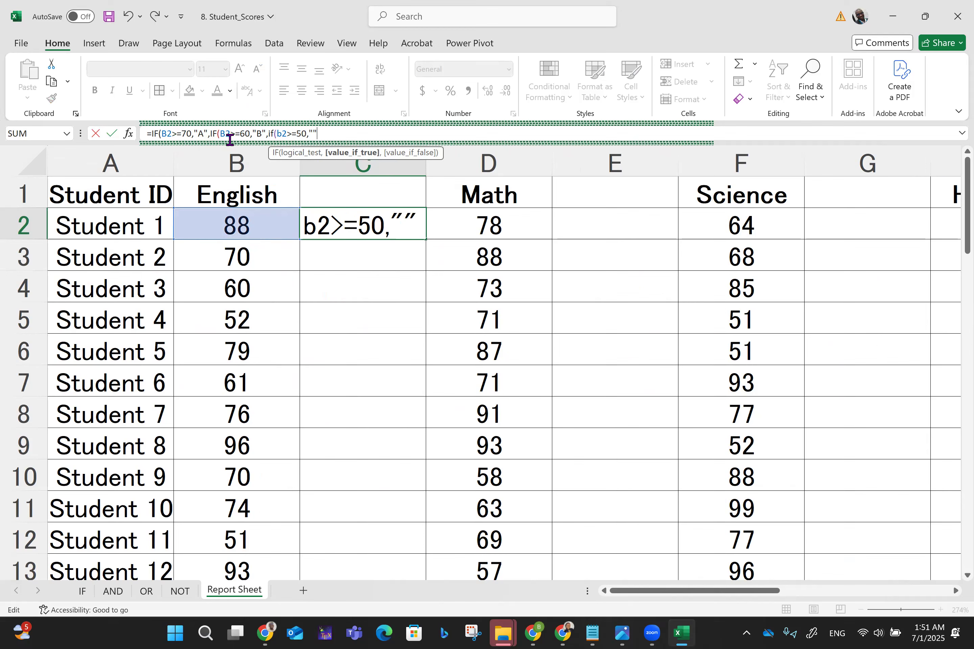
key("Left")
type("C")
type(",")
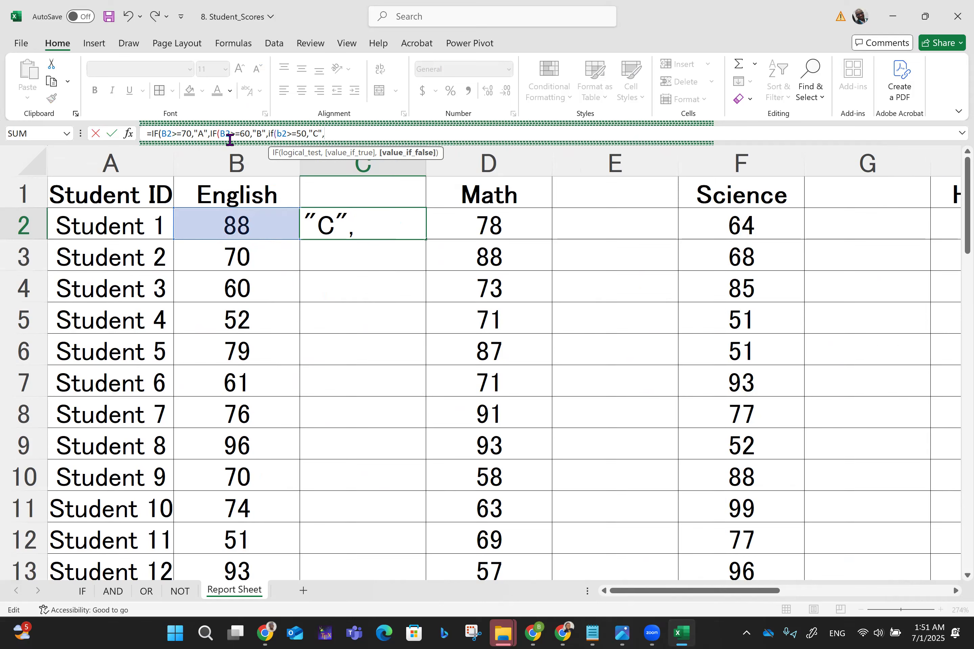
Nest a fourth IF in the C2 formula that returns "D" when B2>=45, and begin another IF after it.
type("o")
key("BackSpace")
type("if")
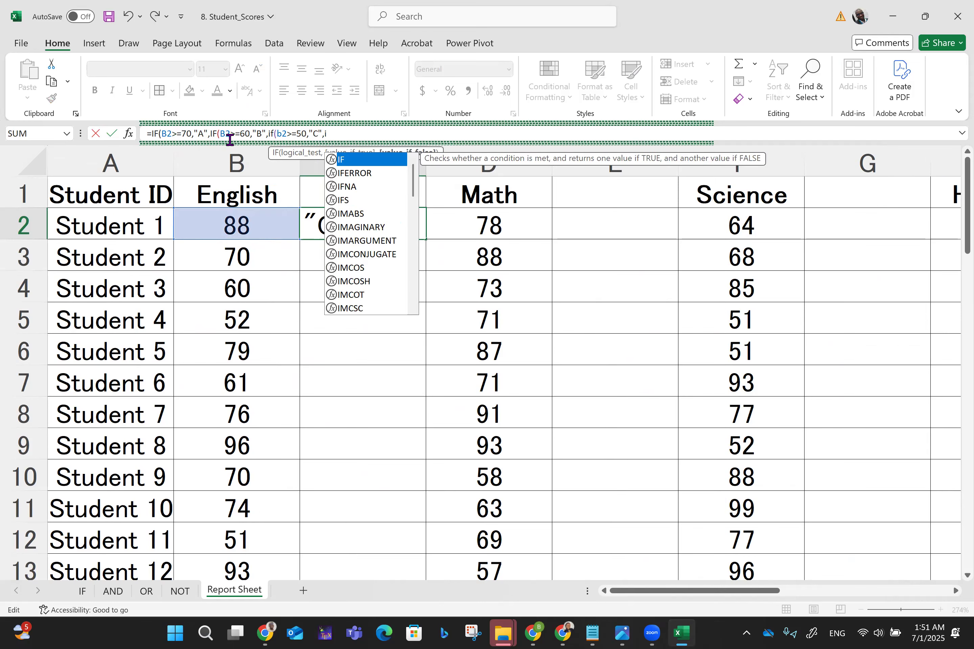
type("(")
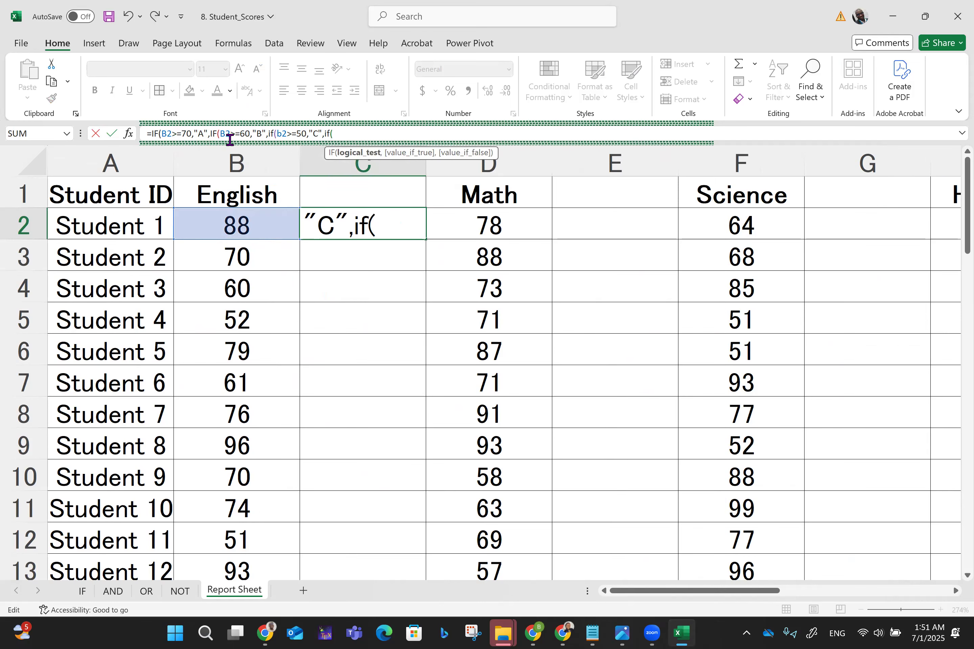
type("b2>")
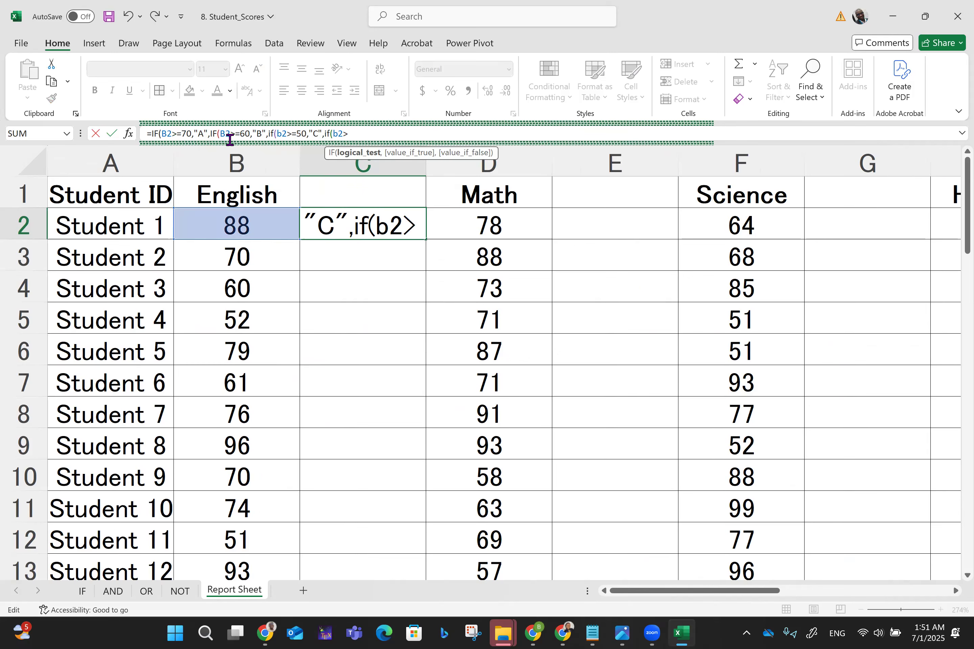
type("=45")
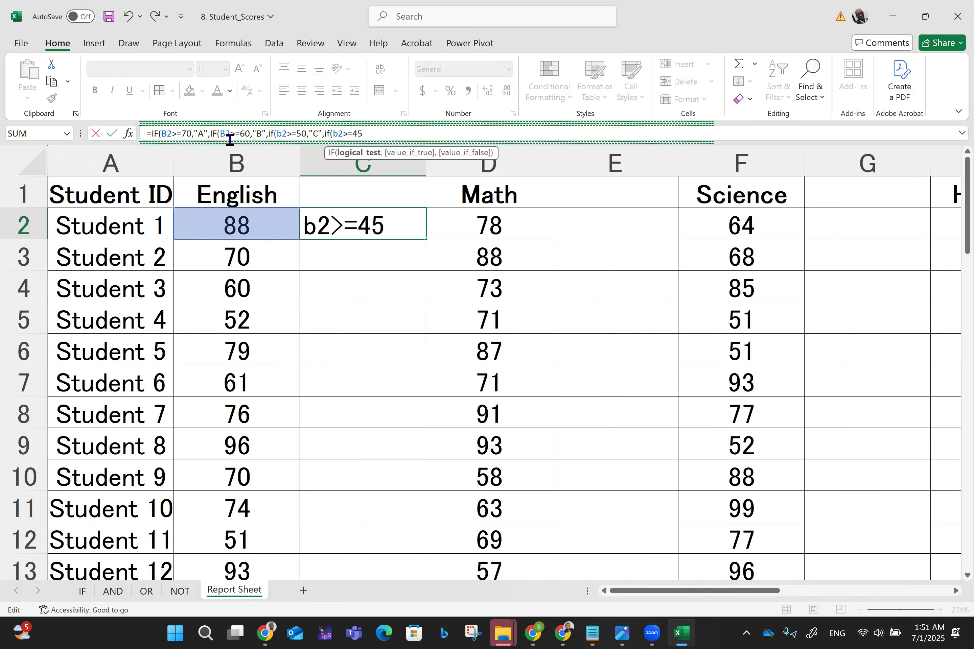
type(",")
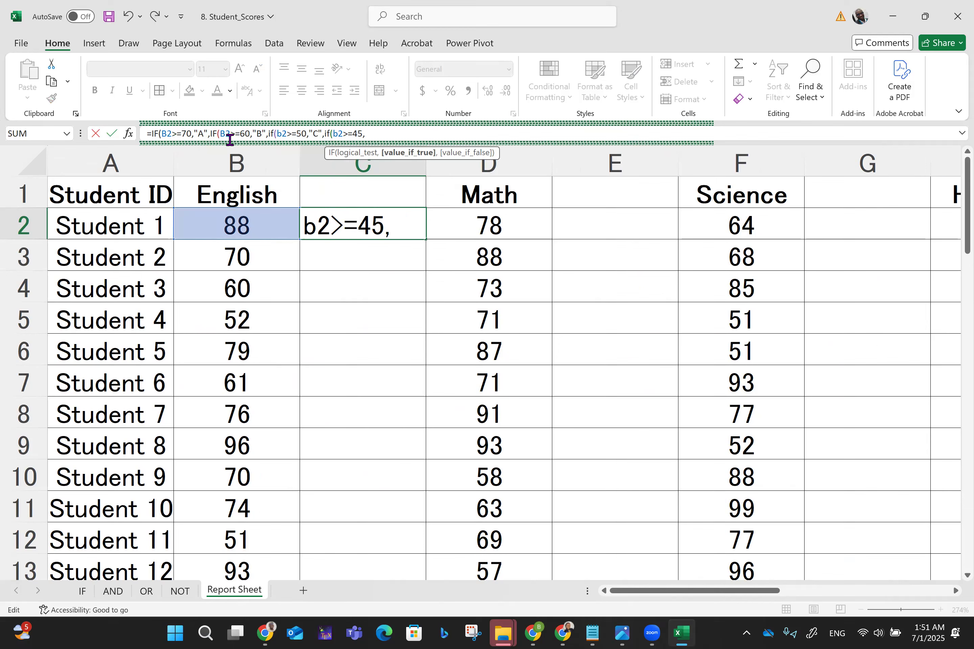
type("\"\"D,if")
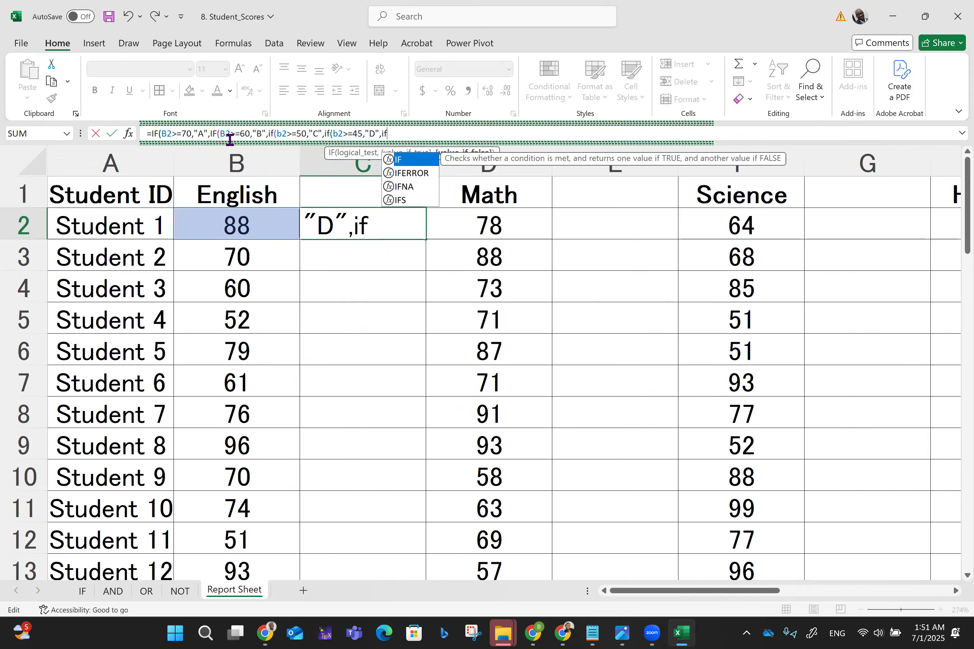
Nest a fifth IF in the C2 formula that returns "E" when B2>=40 and "F" otherwise.
type("(b2>=")
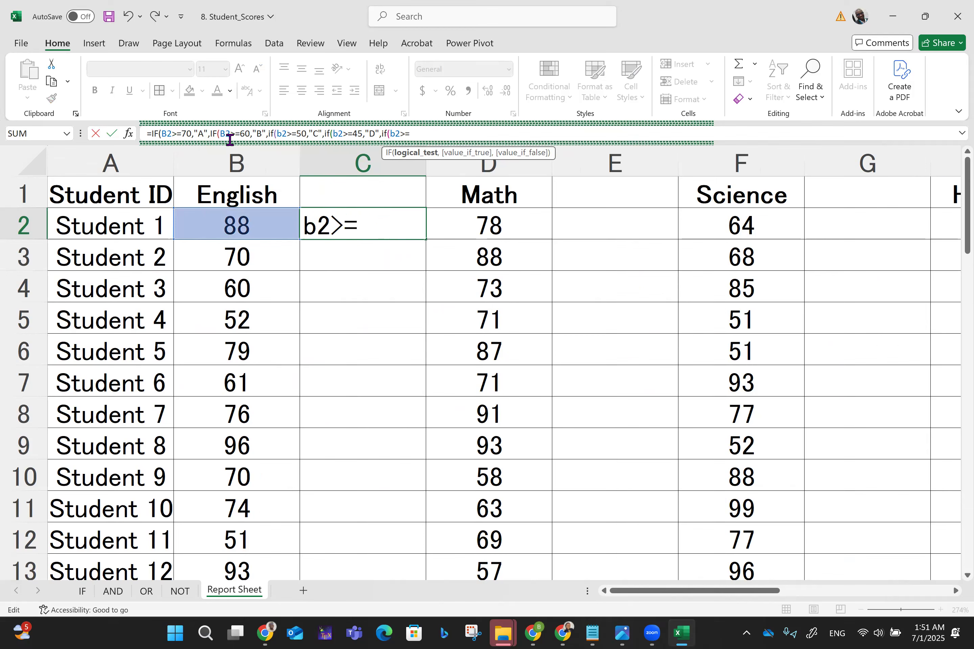
type("40,\"\"")
key("Left")
type("E")
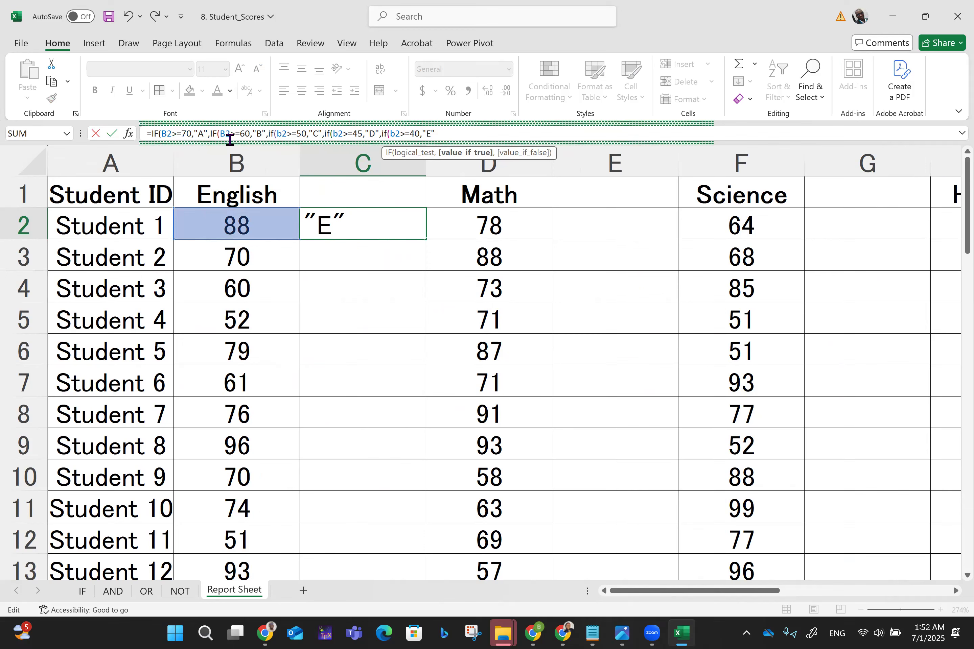
type(",\"F")
type("\"A\",I")
type("F")
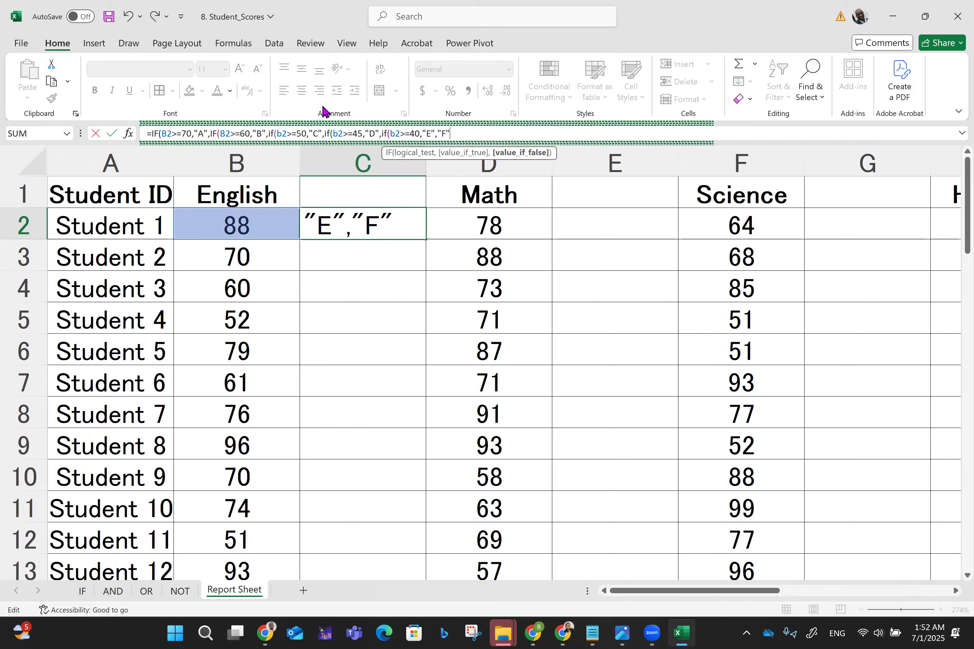
Close all the nested IFs in the C2 formula, enter it and accept Excel's proposed correction.
type(")")
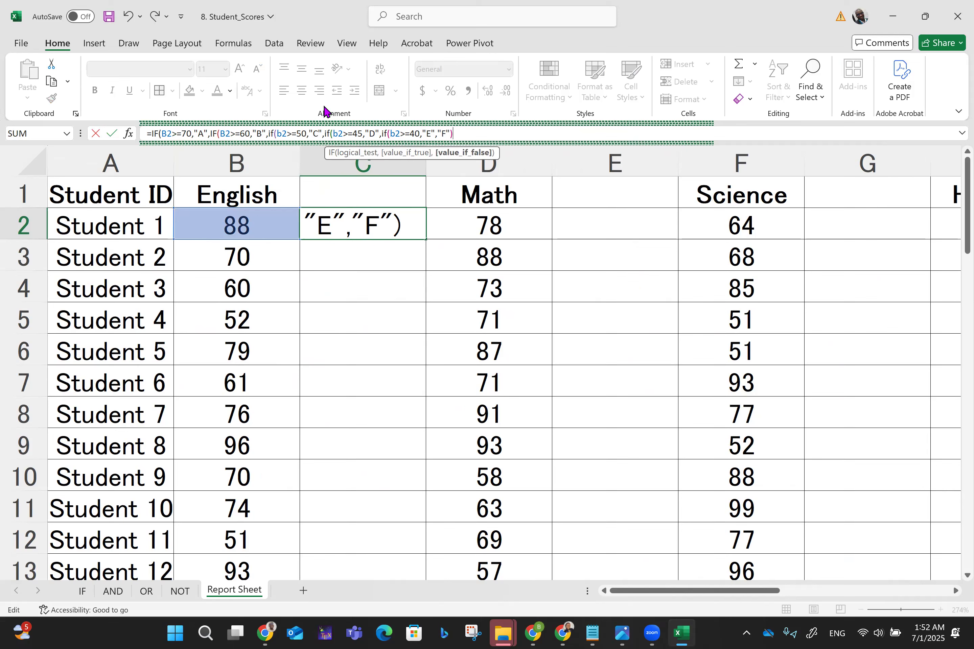
type("))")
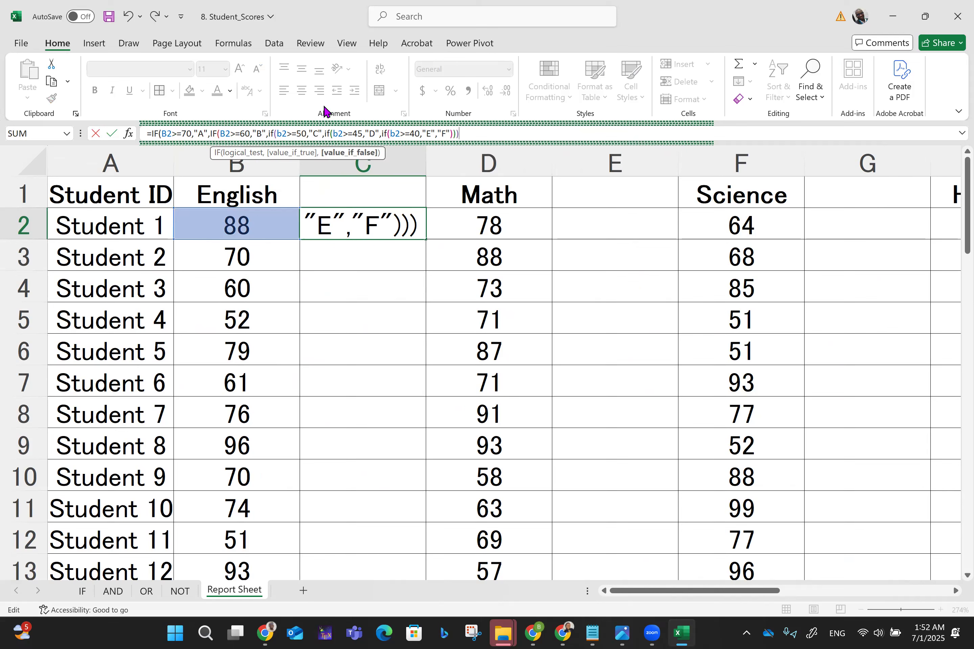
type("))")
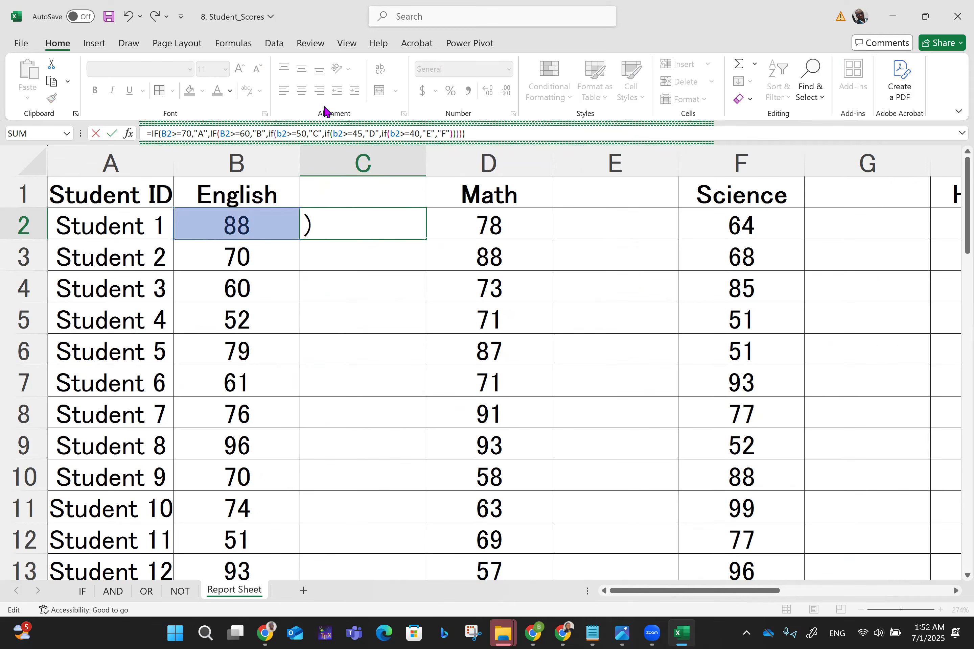
key("BackSpace")
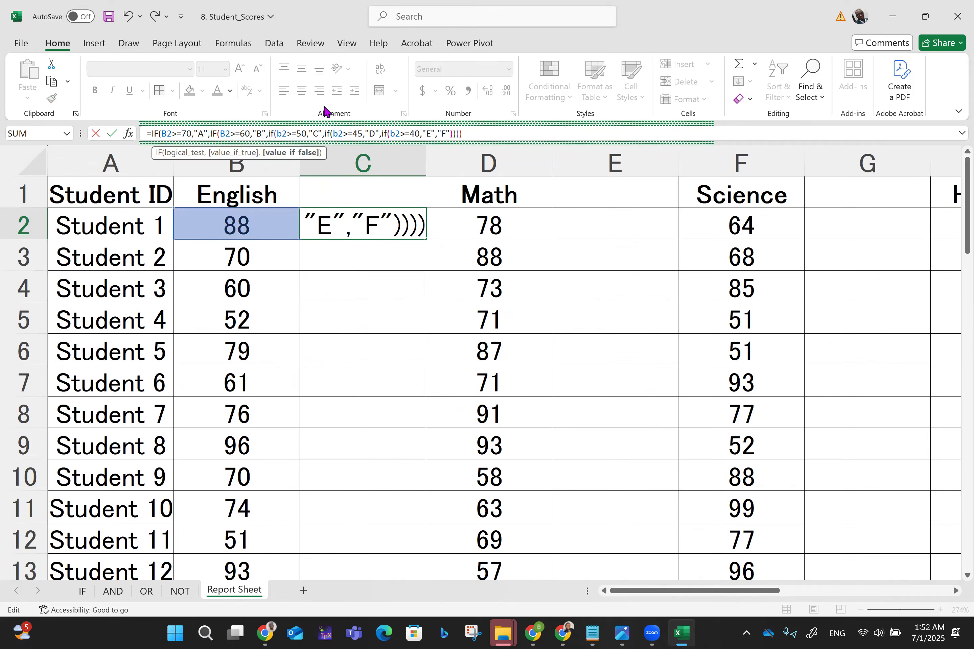
type("))")
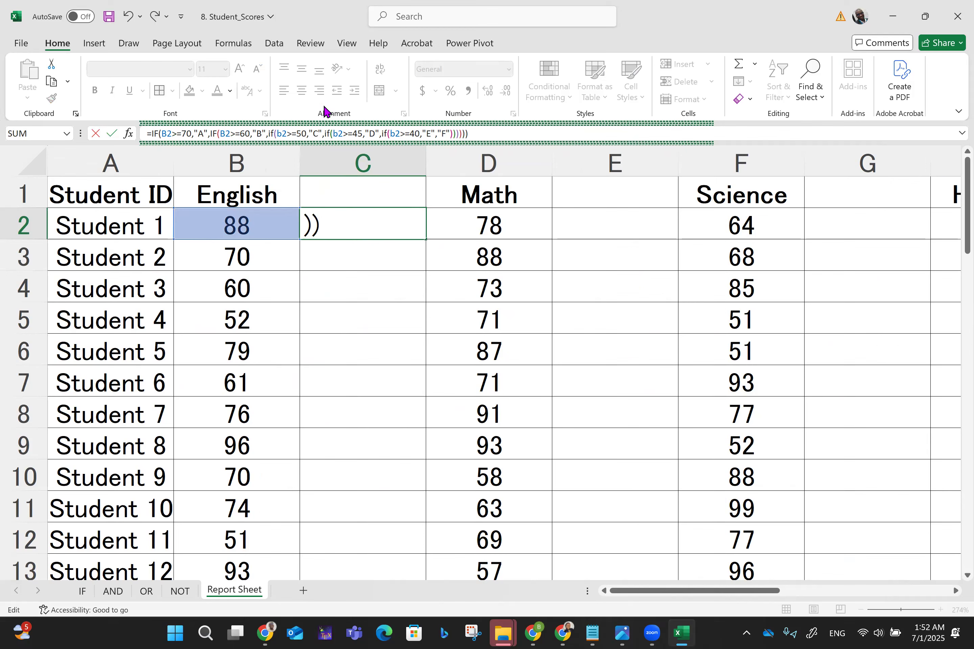
key("Return")
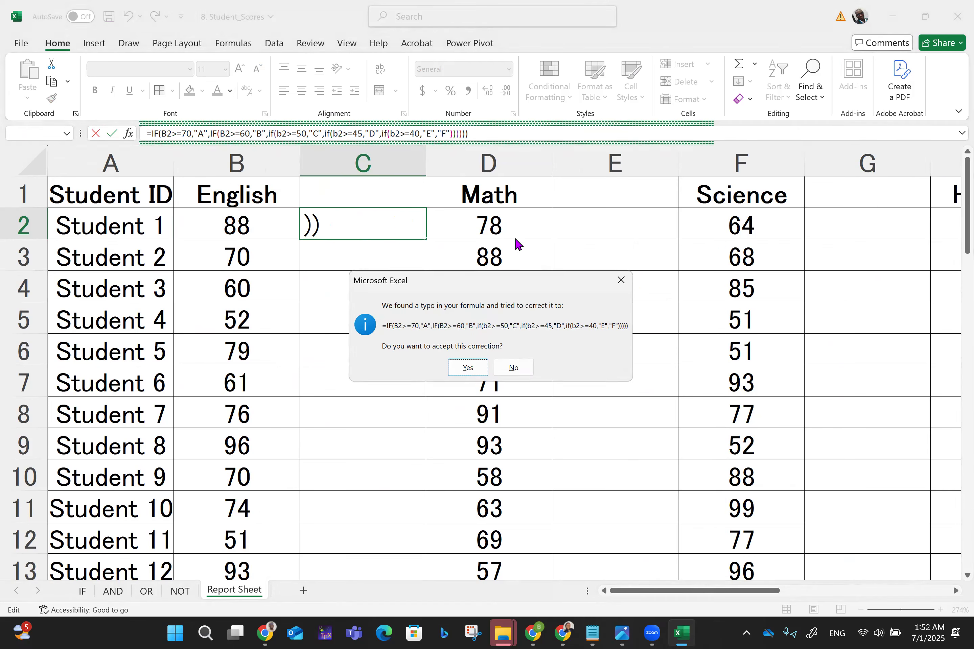
left_click(466, 369)
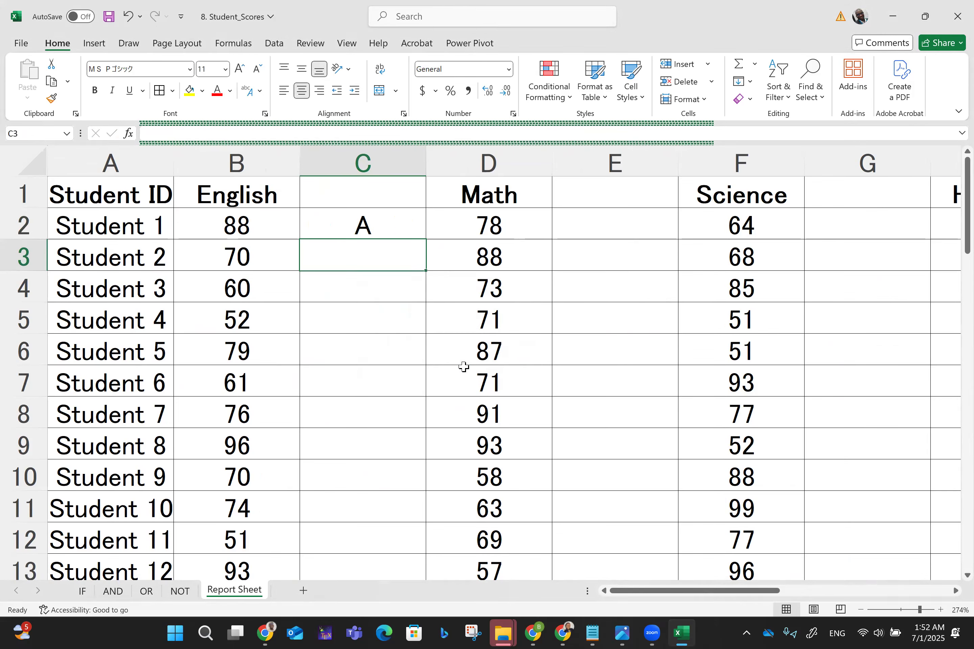
Inspect the closing parentheses of the corrected nested IF formula in C2.
left_click(403, 226)
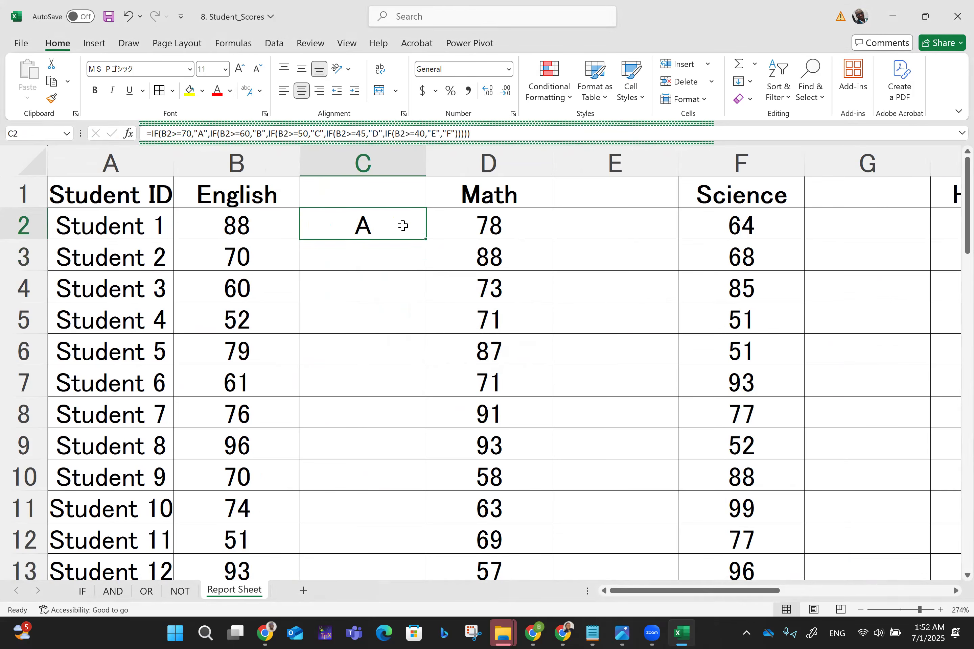
left_click(492, 139)
key("Left")
key("Left")
key("Left")
key("Left")
key("Left")
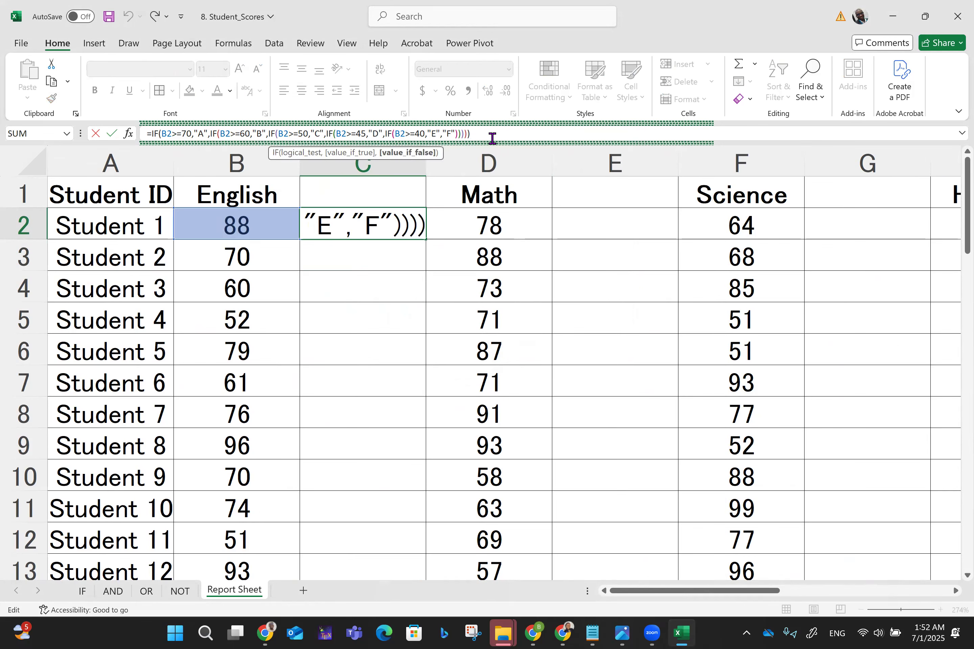
key("Return")
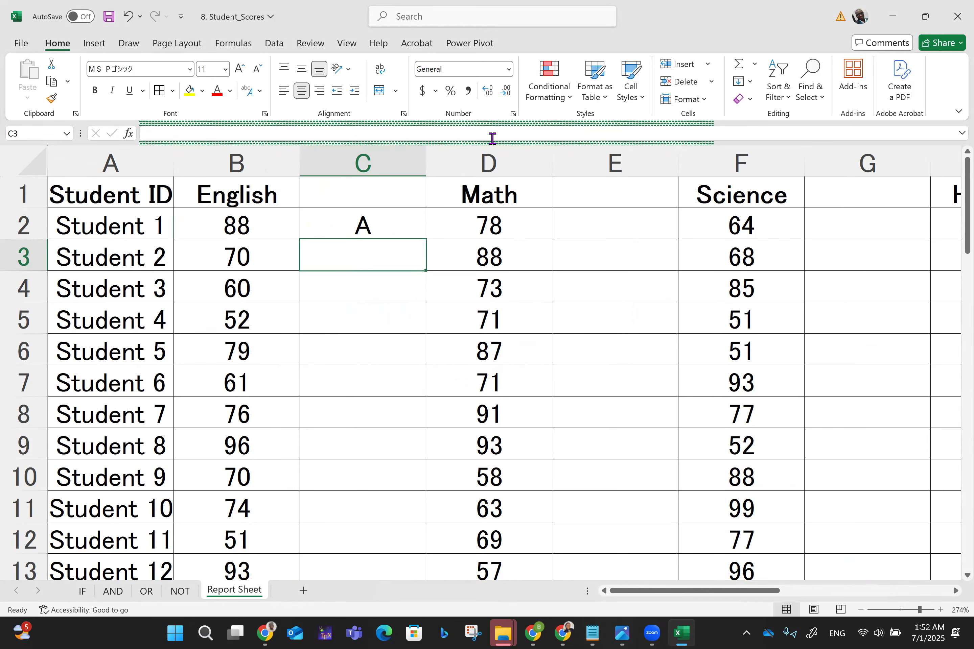
Fill the C2 grade formula down column C through row 51.
left_click(342, 228)
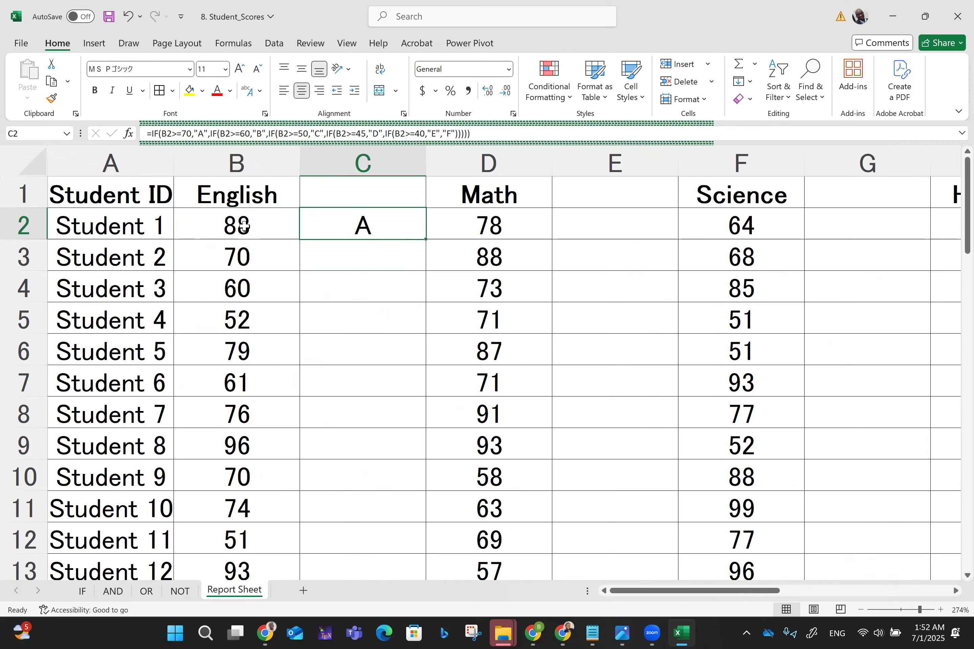
left_click_drag(423, 238, 413, 523)
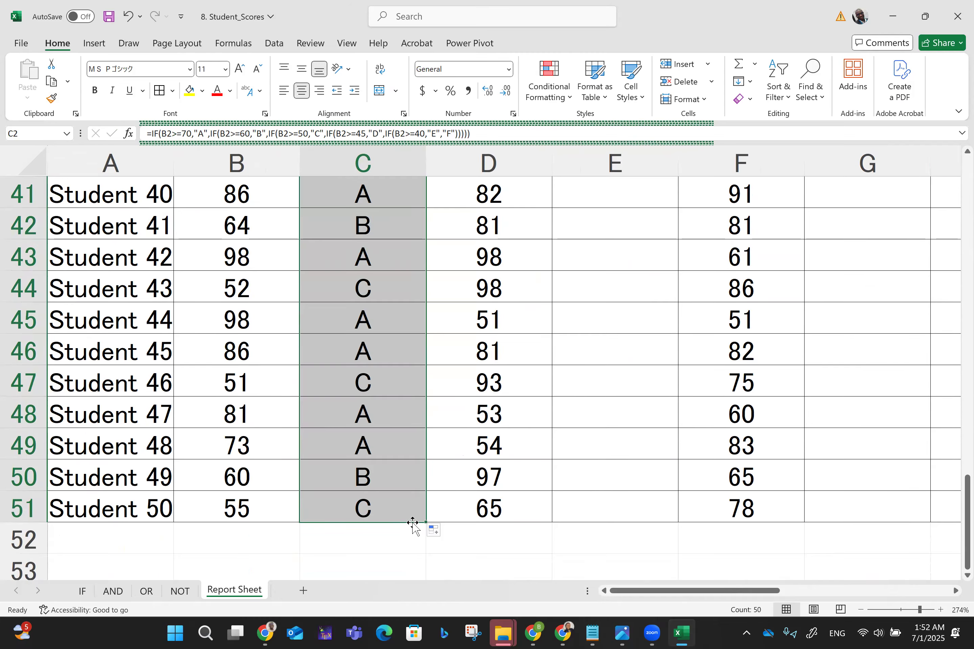
Review the English grades down column C, then return to the start of the sheet.
key("Down")
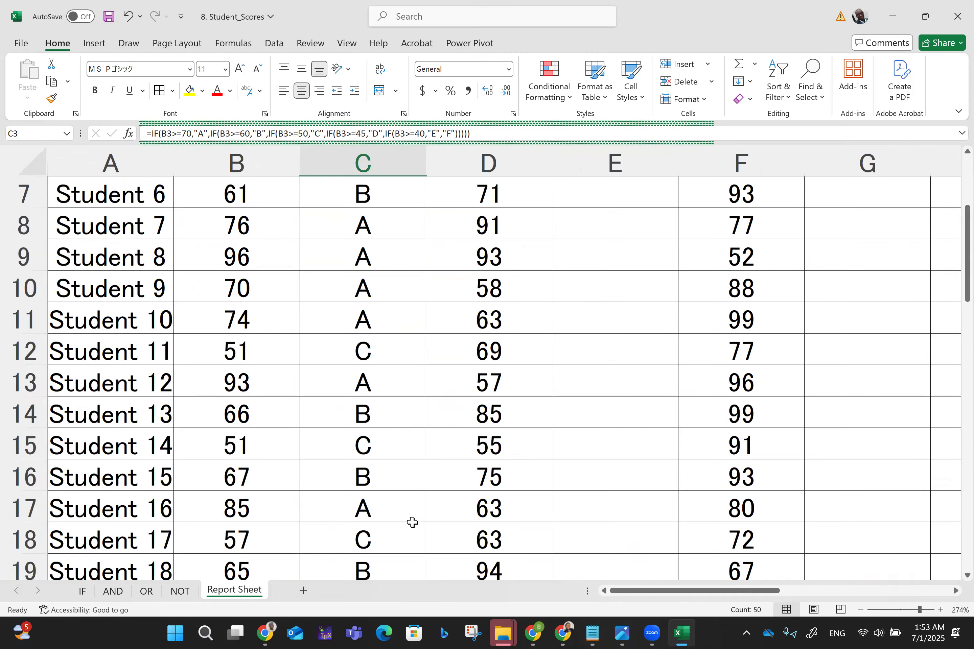
key("Down")
key("Down")
key("Down")
key("Down")
key("Down")
key("Down")
key("Down")
key("Down")
key("Down")
key("Down")
key("Down")
key("Down")
key("Down")
key("Down")
key("Down")
key("Down")
key("Down")
key("Down")
key("Down")
key("Down")
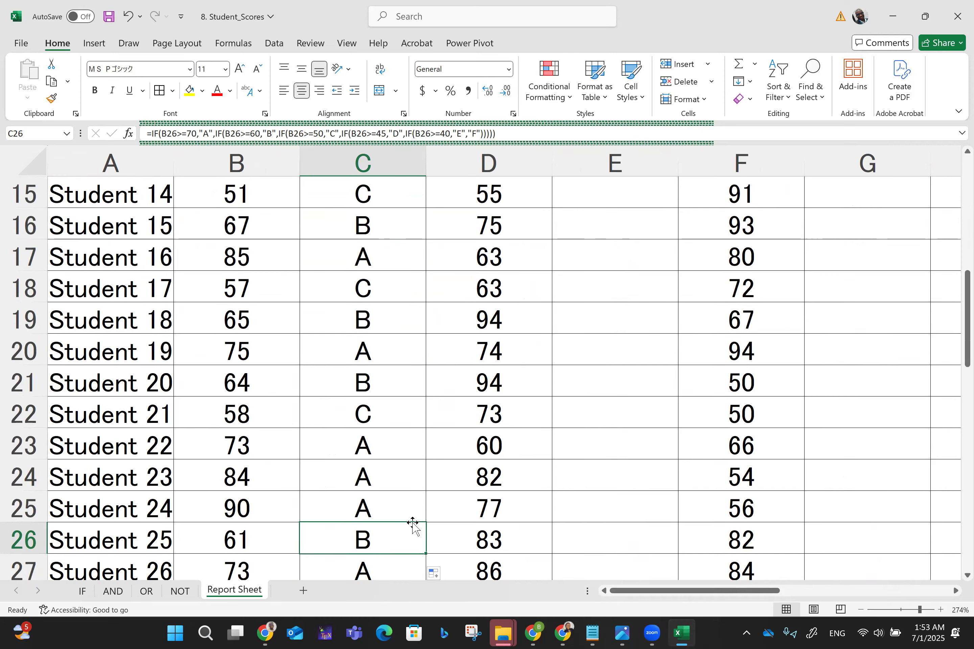
key("Down")
key("Down")
key("Down")
key("Down")
key("Down")
key("Down")
key("Down")
key("Down")
key("Down")
key("Down")
key("Down")
key("Down")
key("Down")
key("Down")
key("Down")
key("Down")
key("Down")
key("Down")
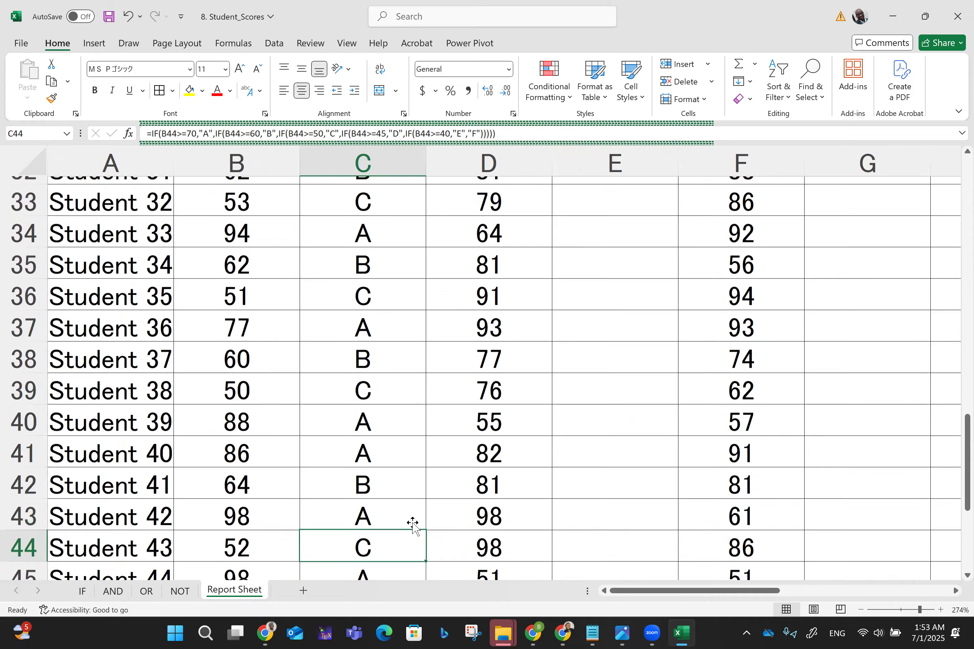
key("Down")
key("Down")
key("Down")
key("Down")
key("Down")
key("Down")
key("Down")
key("Down")
key("Down")
key("Down")
key("Down")
key("Down")
key("Down")
key("Down")
key("Down")
key("ctrl+Home")
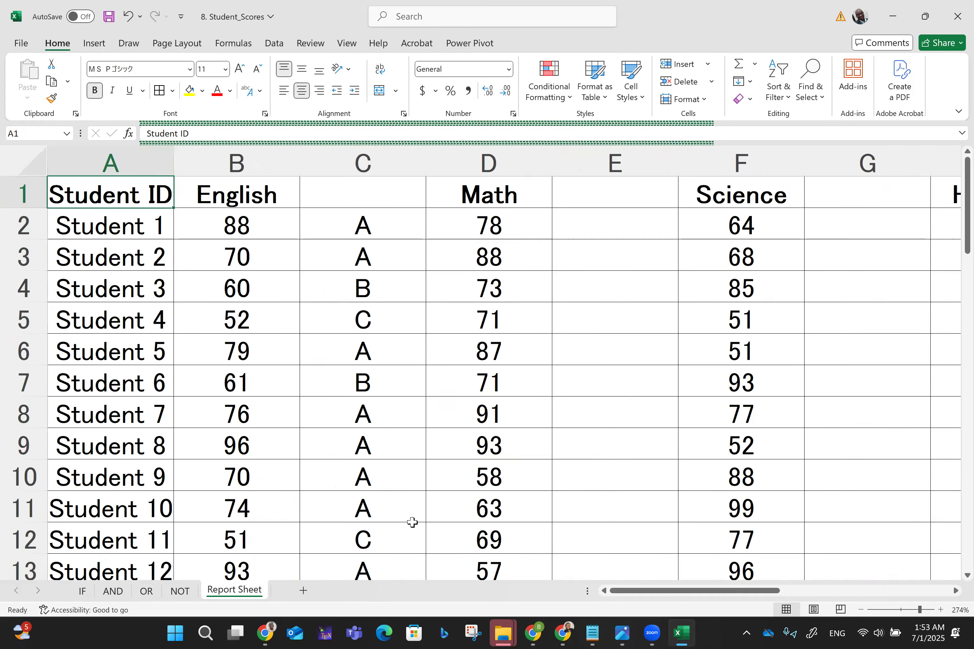
Compare the C2 formula with the grading scale in columns M and N.
left_click(365, 226)
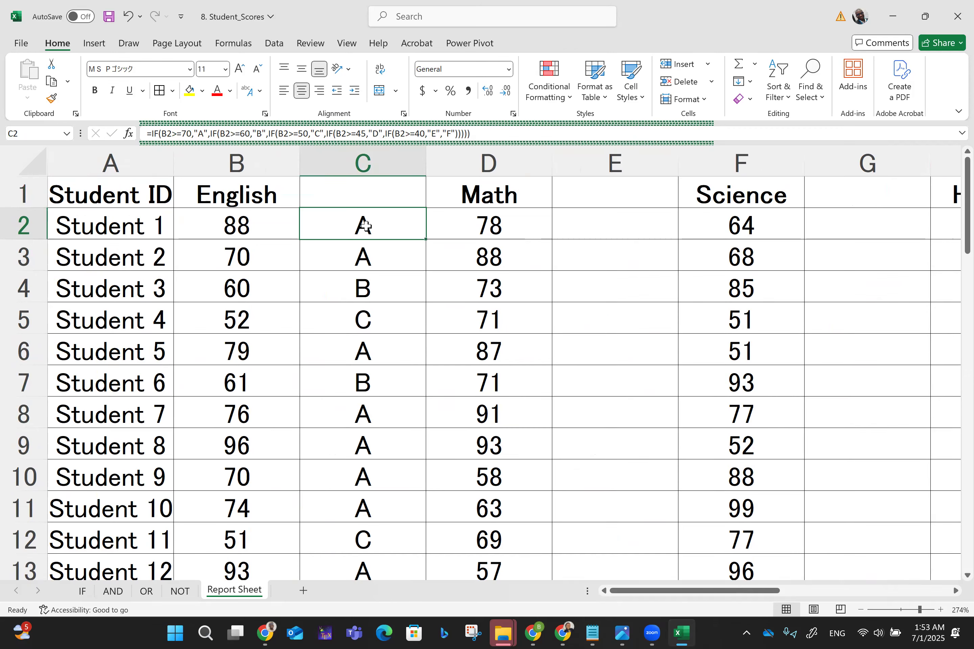
scroll(366, 227, "right", 7)
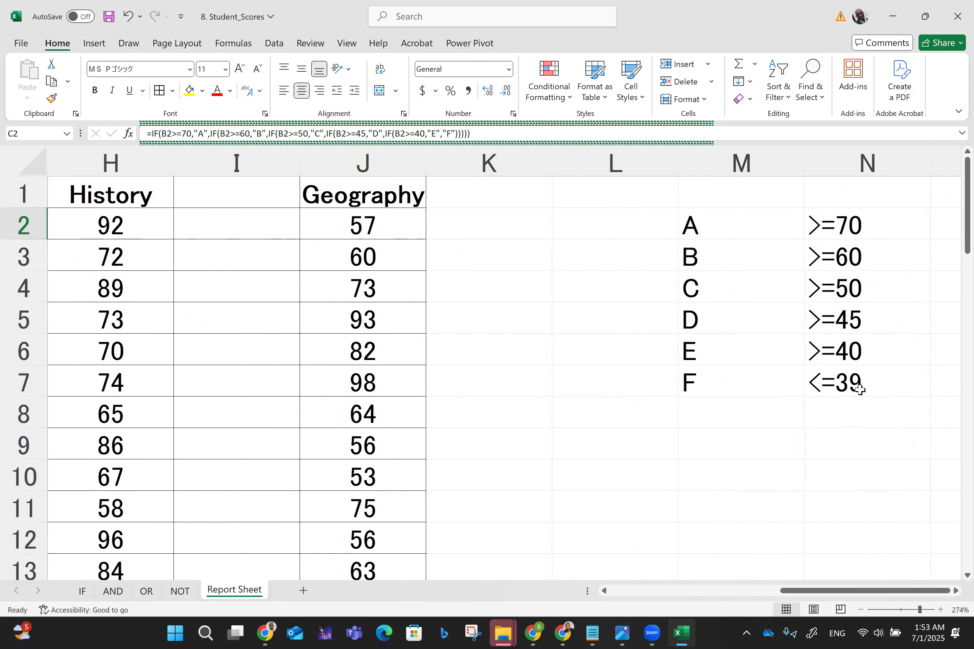
scroll(843, 407, "left", 7)
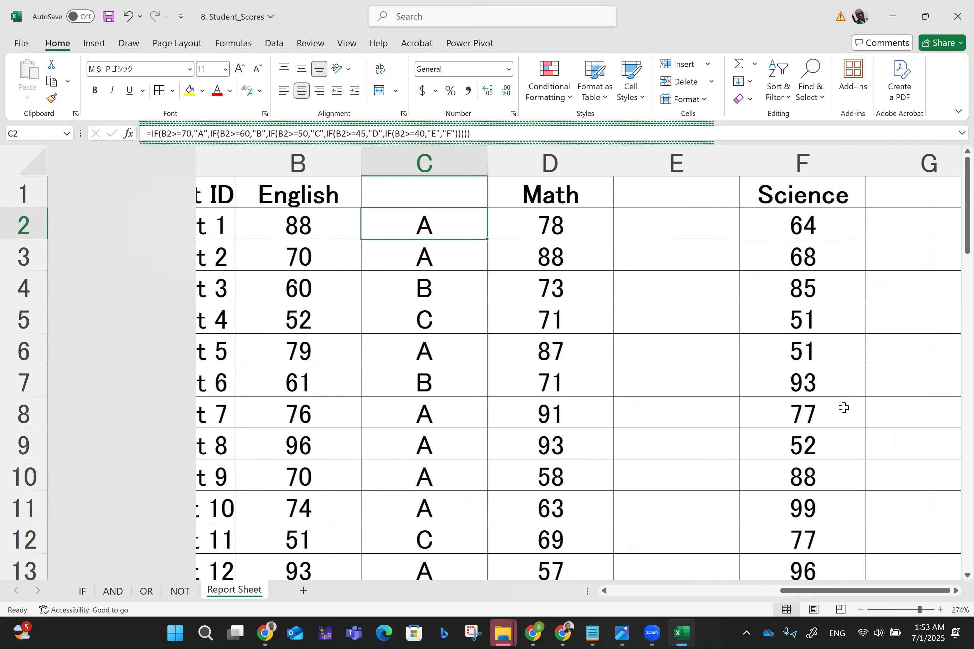
Change Student 49's English score in B50 to 33 and save the workbook.
scroll(844, 407, "down", 3)
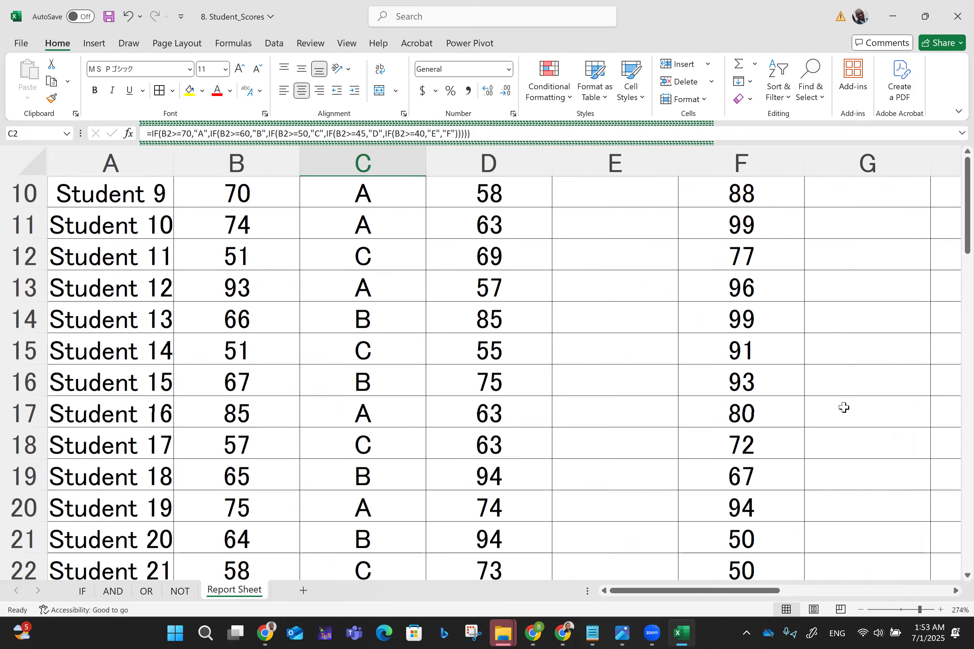
scroll(844, 408, "down", 2)
scroll(785, 515, "down", 6)
scroll(785, 515, "down", 3)
scroll(546, 548, "up", 1)
left_click(243, 477)
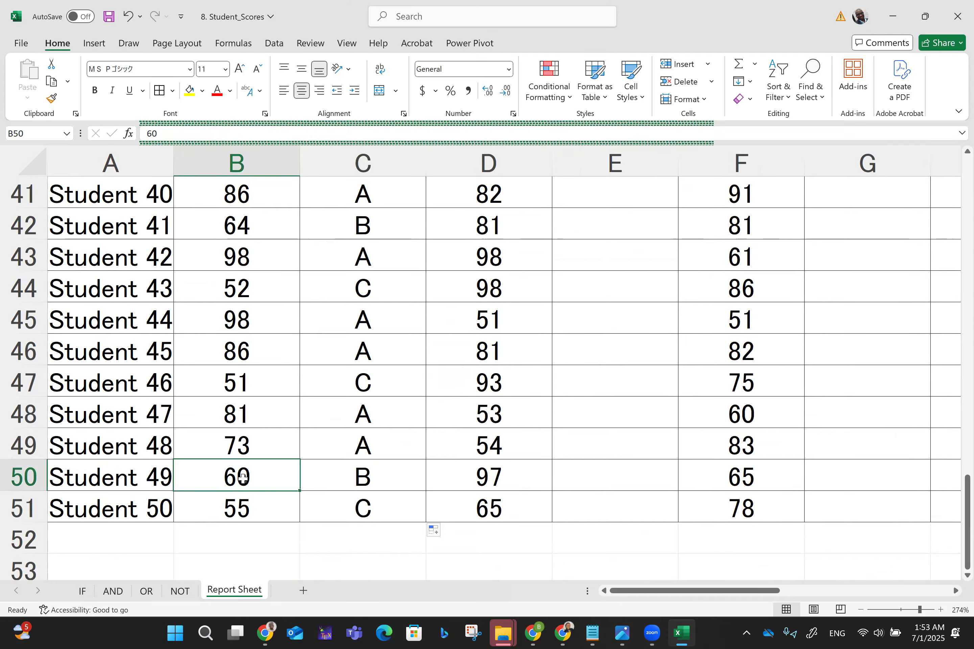
type("33")
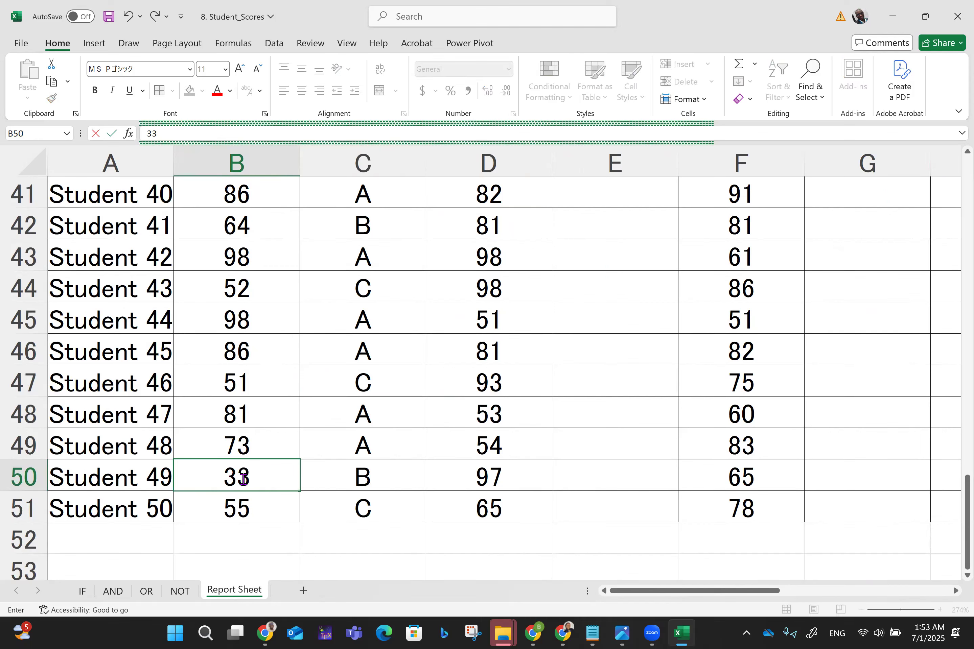
key("ctrl+Return")
key("ctrl+s")
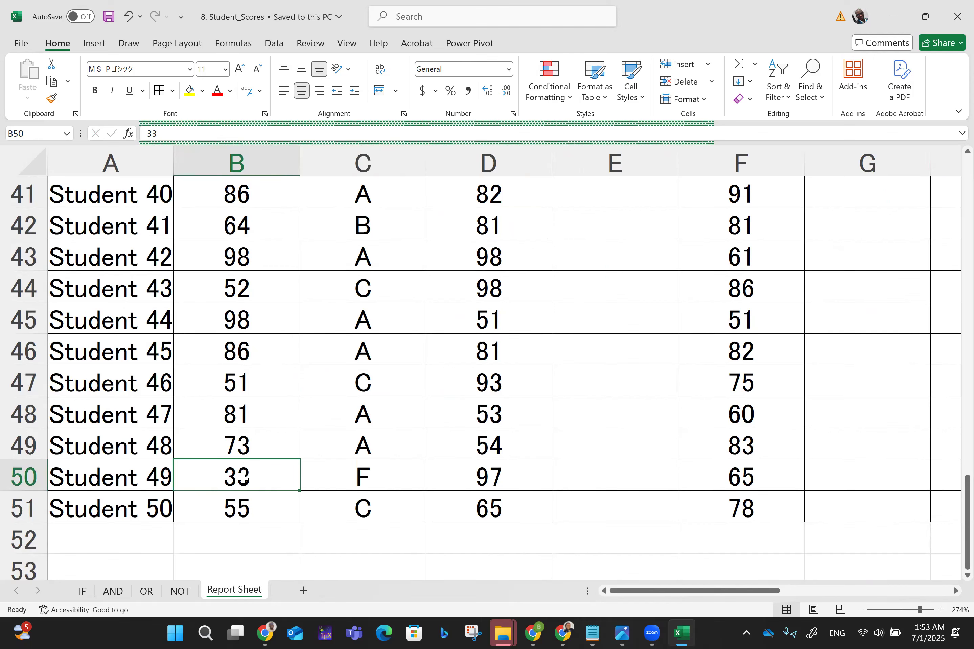
Change Student 44's Math score in D45 to 22 and save the workbook.
left_click(471, 325)
type("22")
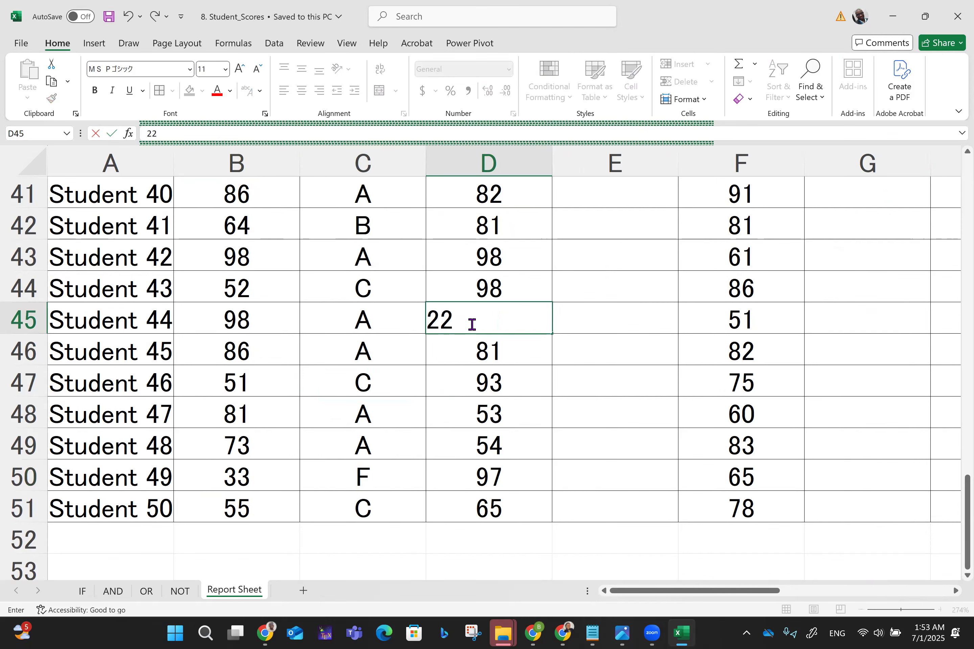
key("ctrl+Return")
key("ctrl+s")
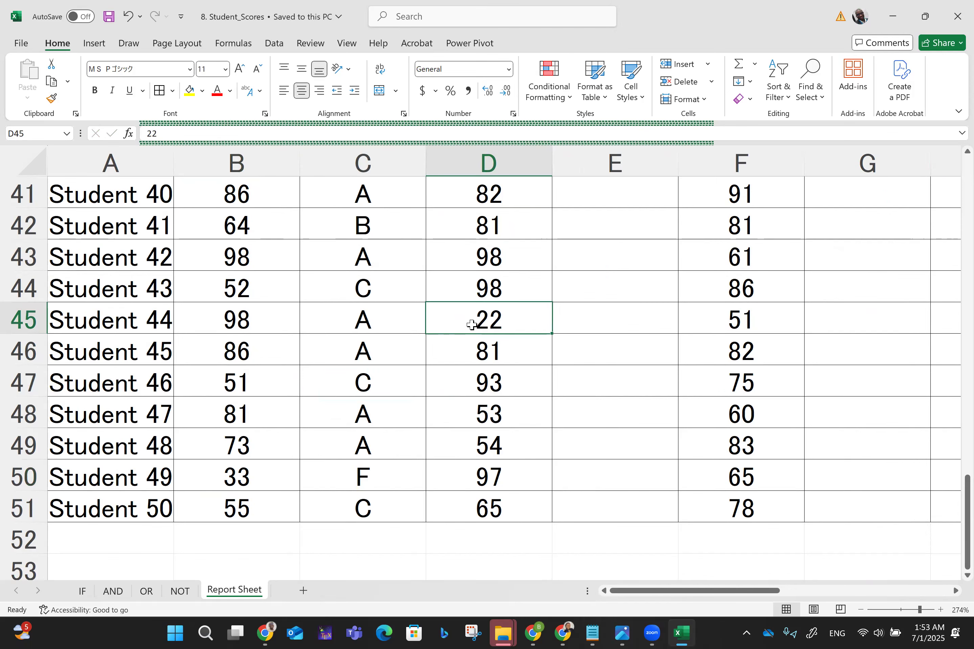
Copy the grade formula from C2 into E2 to grade the Math scores.
scroll(482, 369, "up", 13)
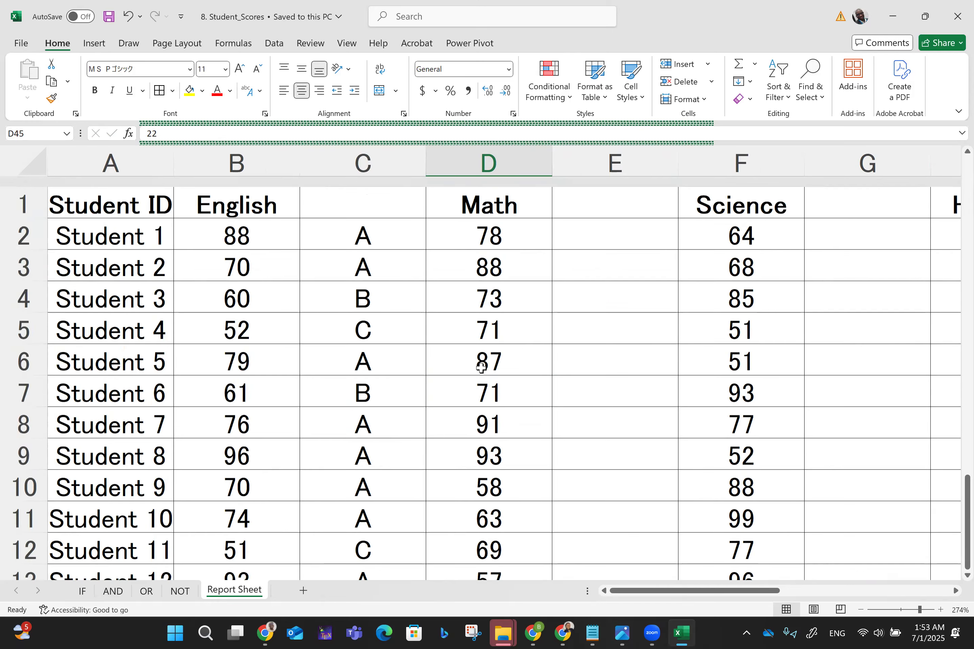
left_click(354, 223)
key("ctrl+c")
left_click(620, 220)
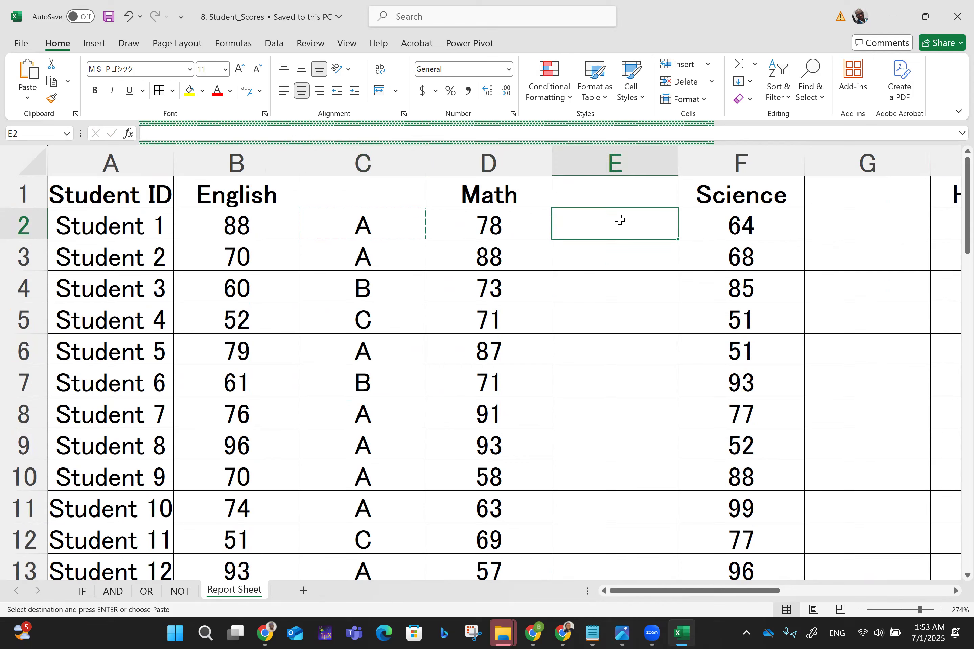
key("ctrl+v")
left_click(629, 291)
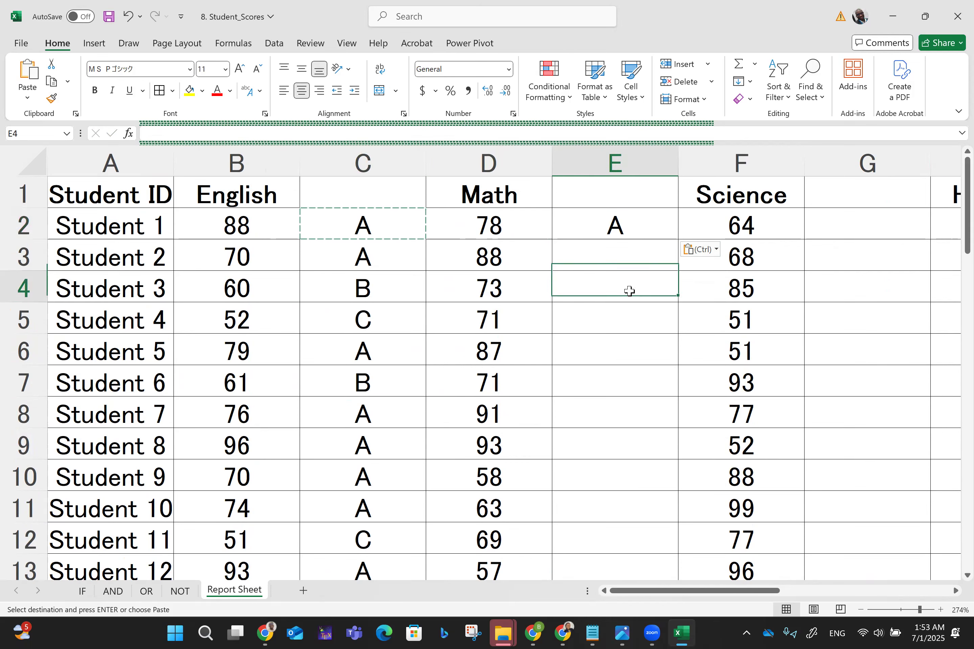
left_click(631, 223)
left_click_drag(678, 238, 666, 284)
left_click(667, 256)
left_click(648, 227)
left_click(662, 289)
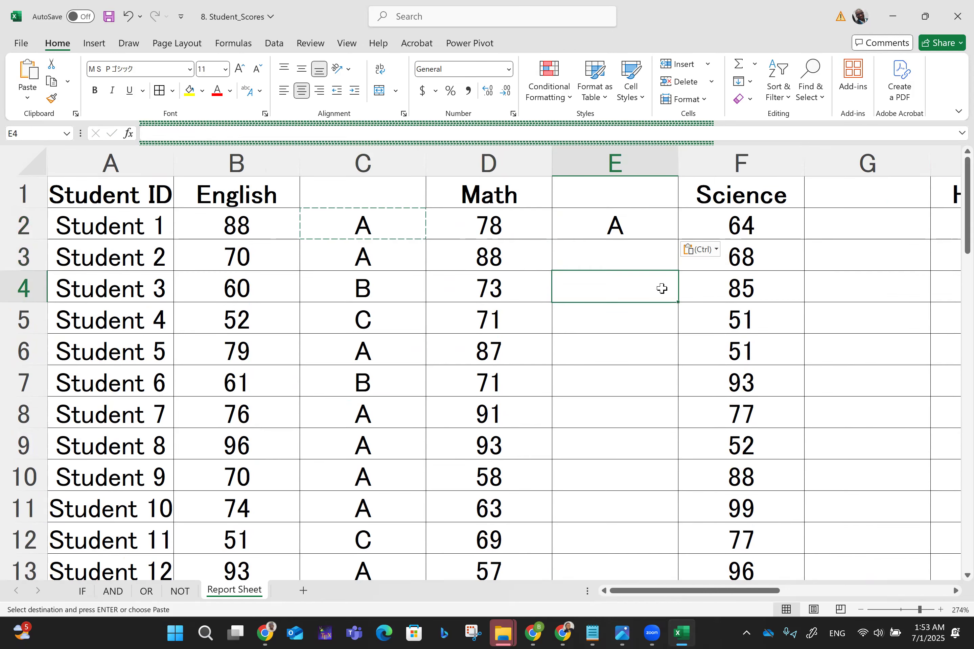
left_click(632, 206)
Fill the E2 grade formula down column E through row 51.
left_click(631, 226)
mouse_move(680, 239)
left_mouse_down()
mouse_move(676, 489)
mouse_move(689, 633)
mouse_move(679, 597)
mouse_move(679, 465)
left_mouse_up()
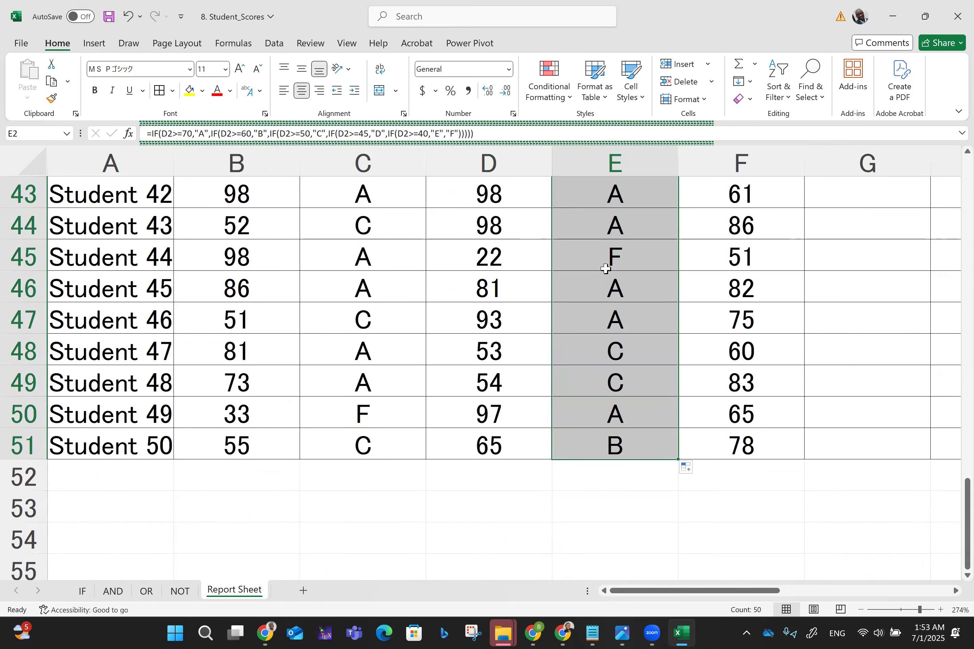
Review the Math grades in column E from row 45 up to the header row.
left_click(614, 253)
key("Up")
key("Up")
key("Up")
key("Up")
key("Up")
key("Up")
key("Up")
key("Up")
key("Up")
key("Up")
key("Up")
key("Up")
key("Up")
key("Up")
key("Up")
key("Up")
key("Up")
key("Up")
key("Up")
key("Up")
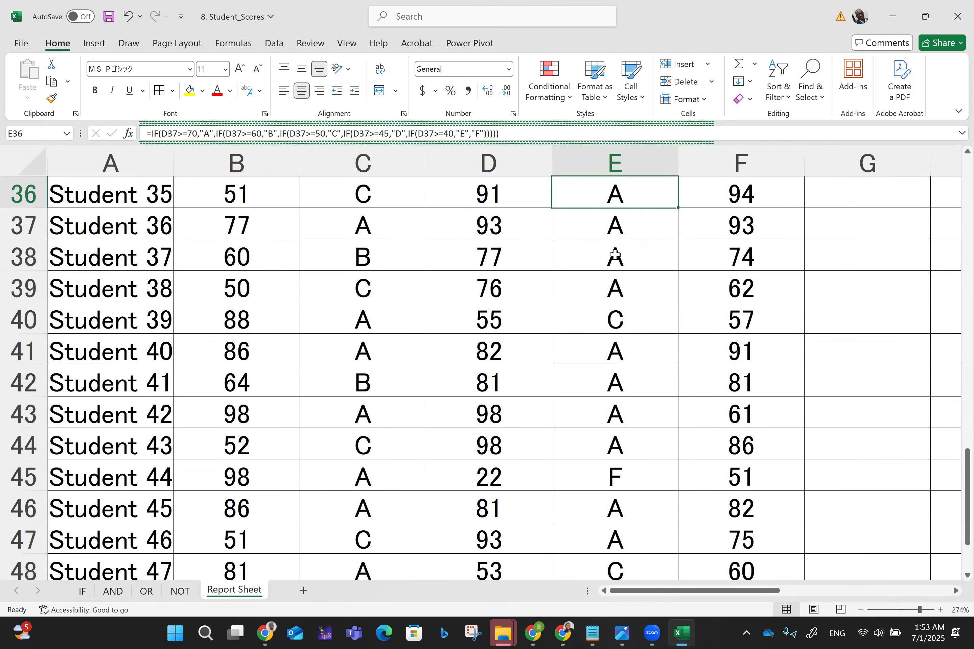
key("Up")
key("Up")
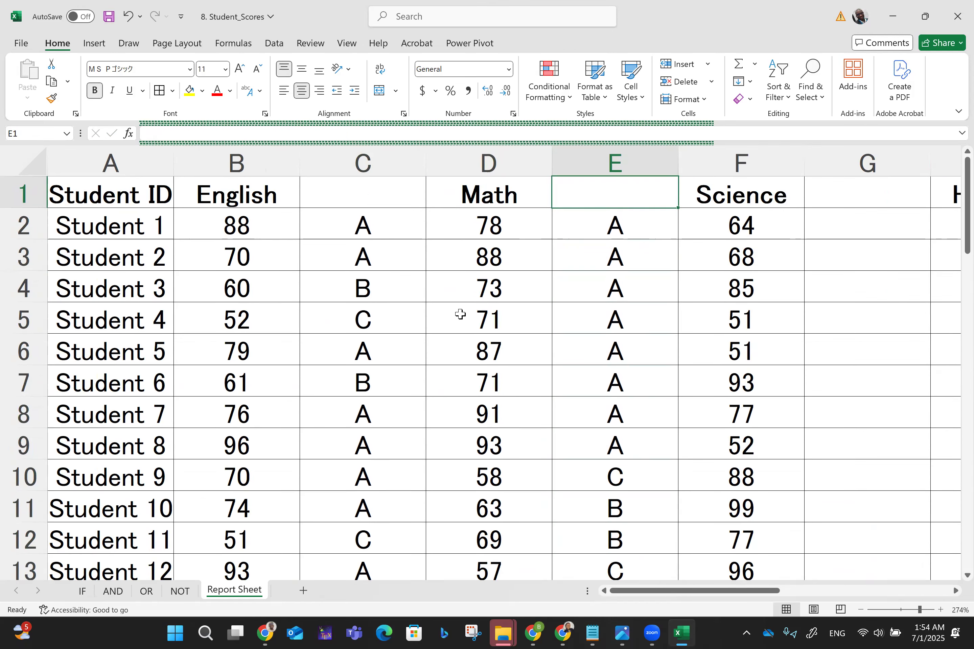
Change Student 9's Math score in D10 to 42 and save the workbook.
left_click(486, 486)
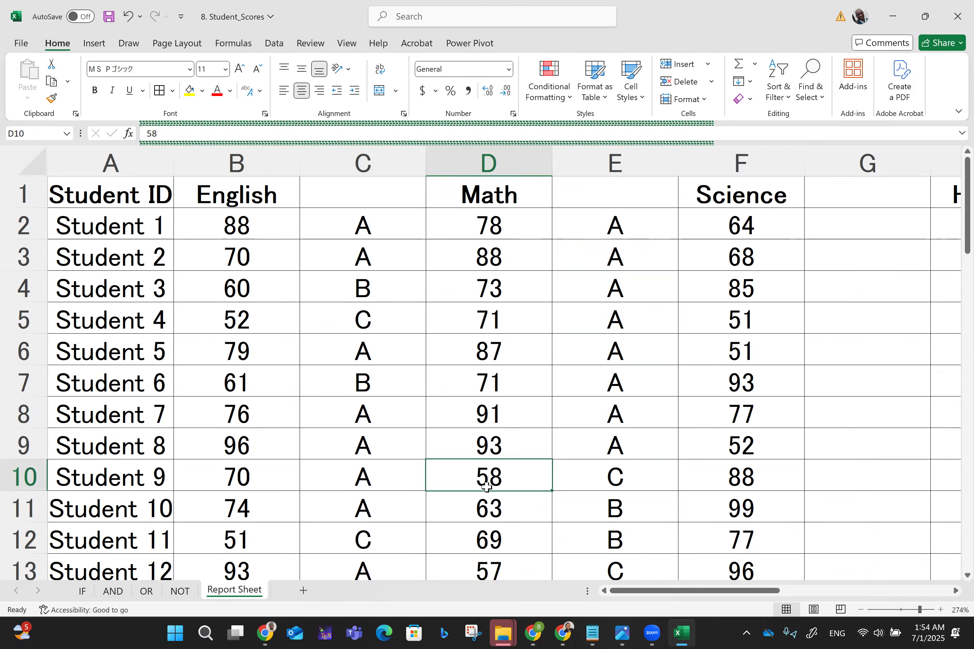
type("42")
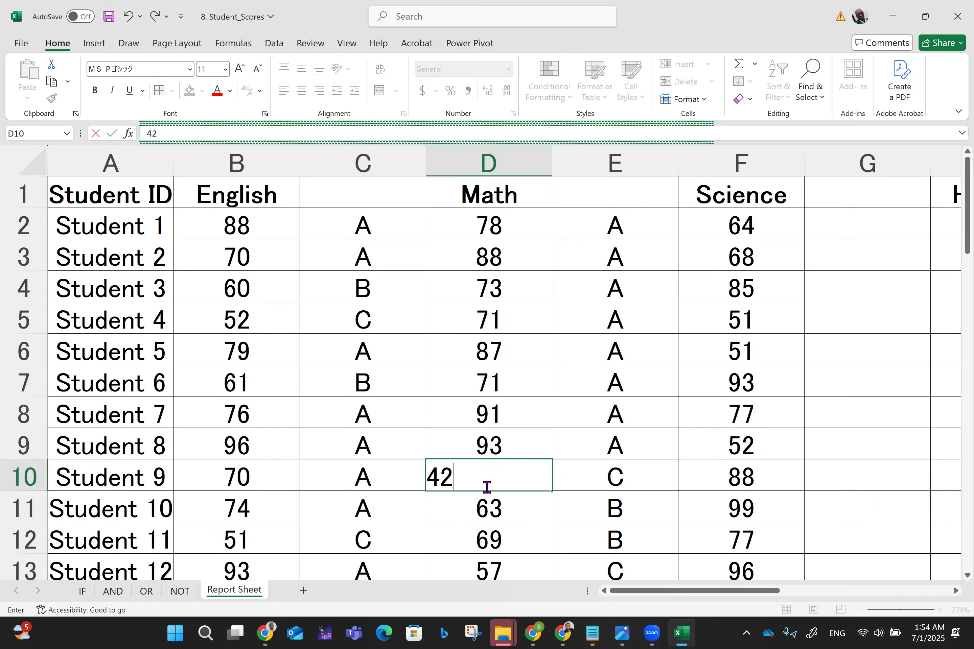
key("ctrl+Return")
key("ctrl+s")
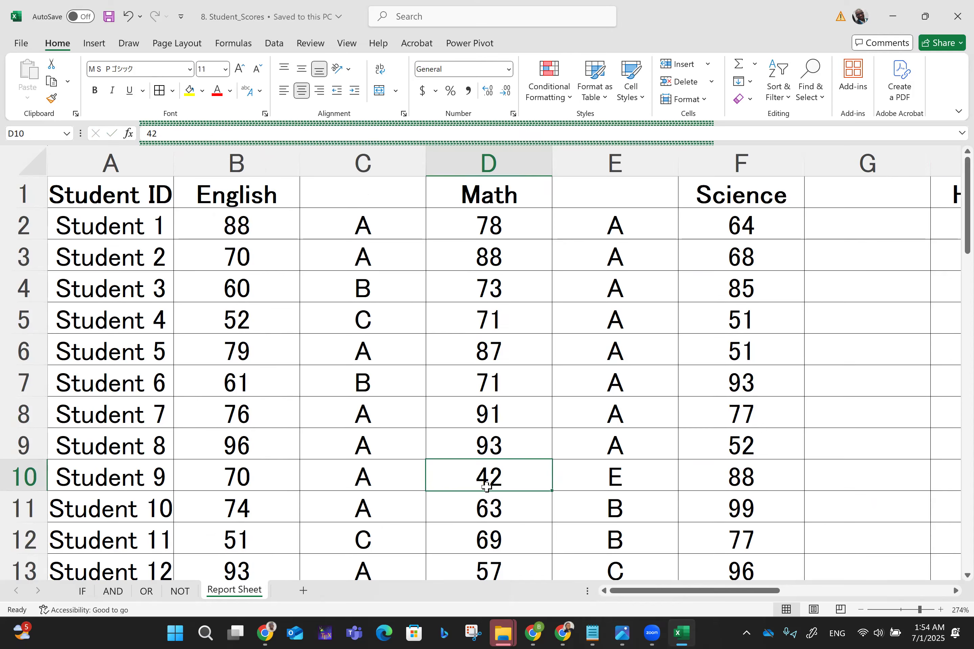
Copy the grade formula from E2 into G2 to grade the Science scores.
scroll(486, 487, "right", 1)
scroll(499, 449, "left", 1)
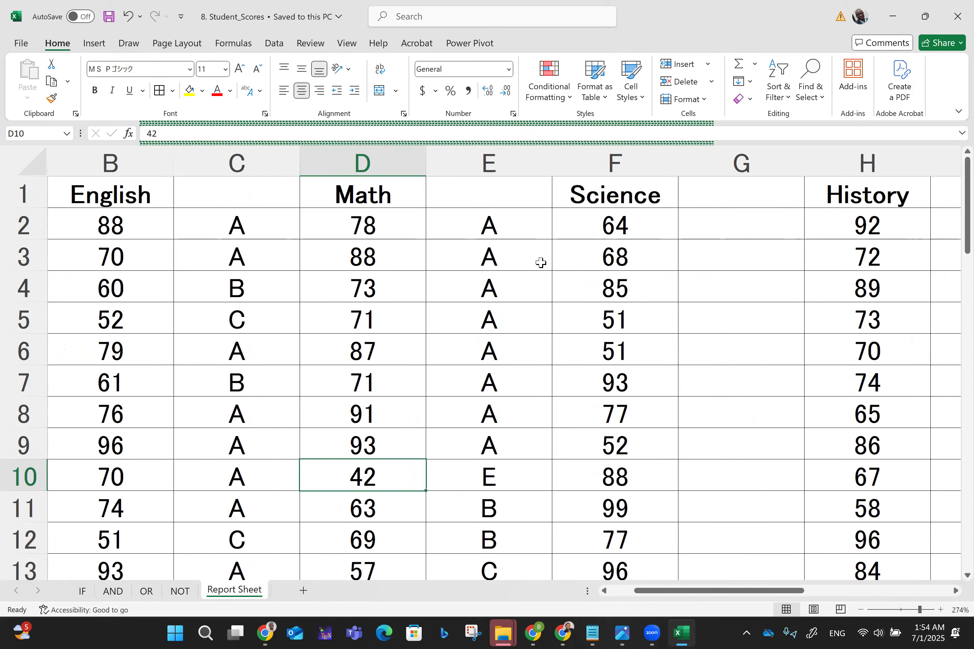
left_click(498, 228)
key("ctrl+c")
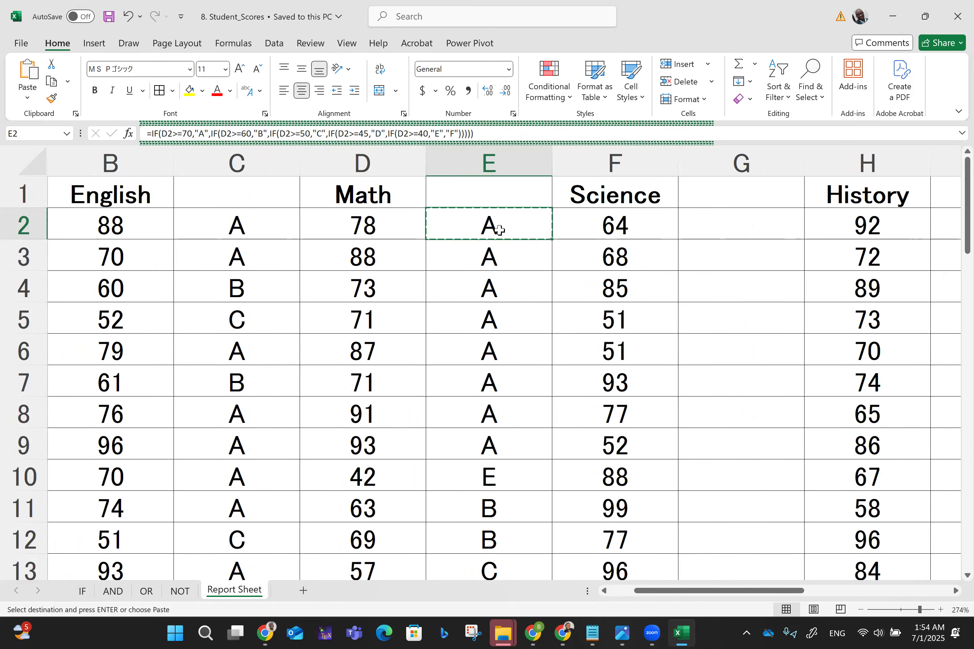
left_click(718, 224)
key("ctrl+v")
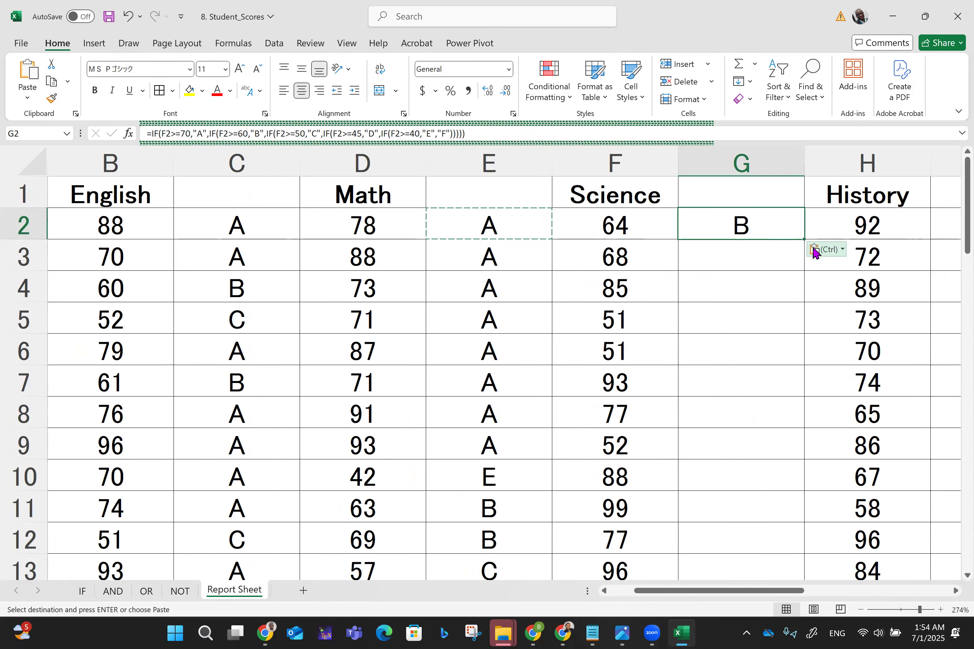
Fill the G2 grade formula down column G through row 51, returning to the first rows.
left_click_drag(807, 243, 787, 500)
scroll(787, 500, "right", 3)
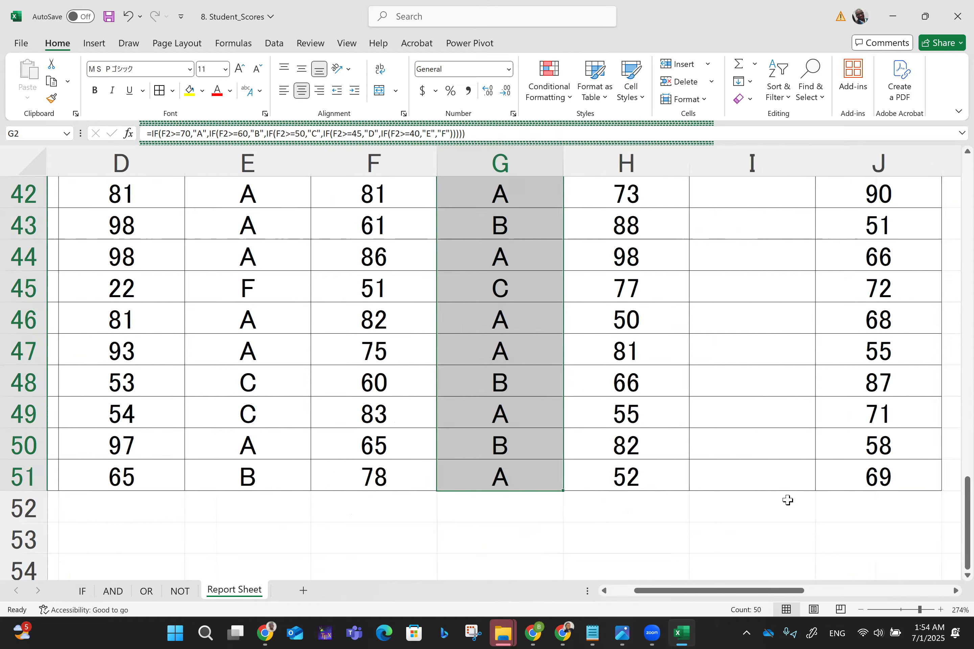
scroll(787, 500, "left", 1)
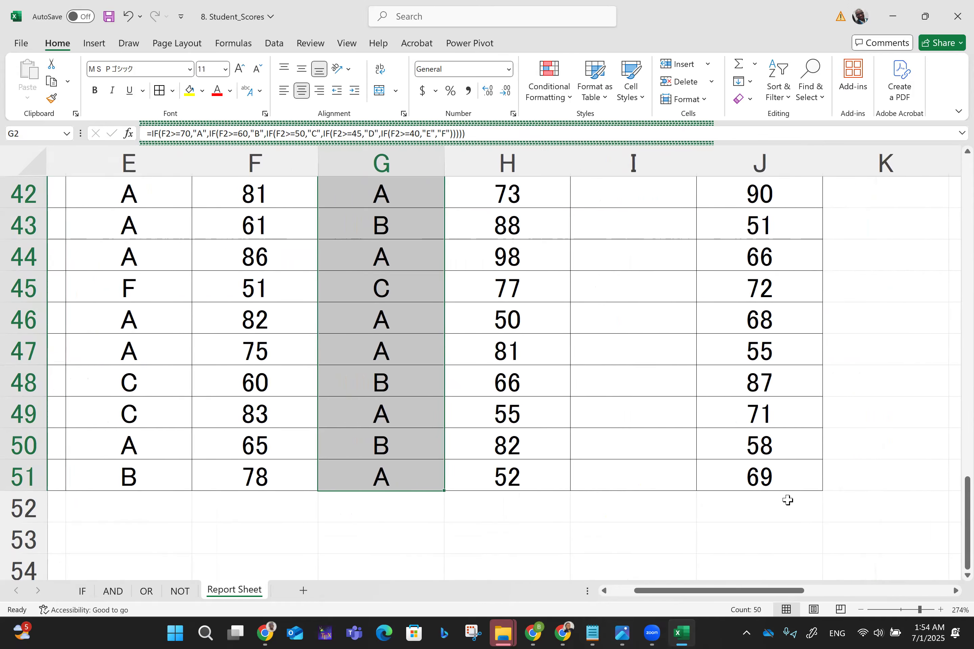
scroll(787, 500, "up", 2)
scroll(787, 500, "up", 9)
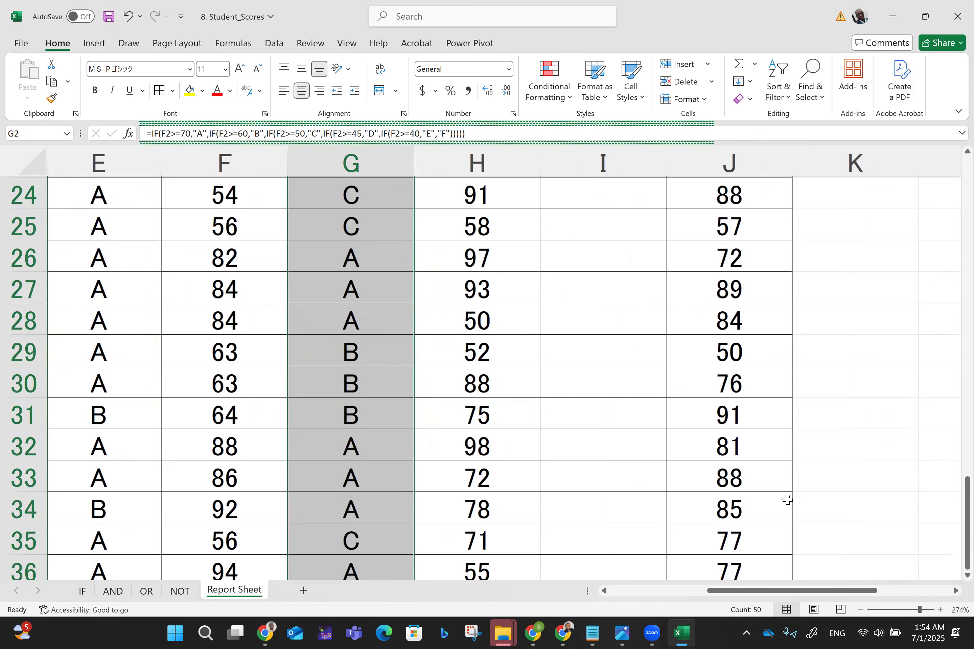
scroll(787, 500, "up", 3)
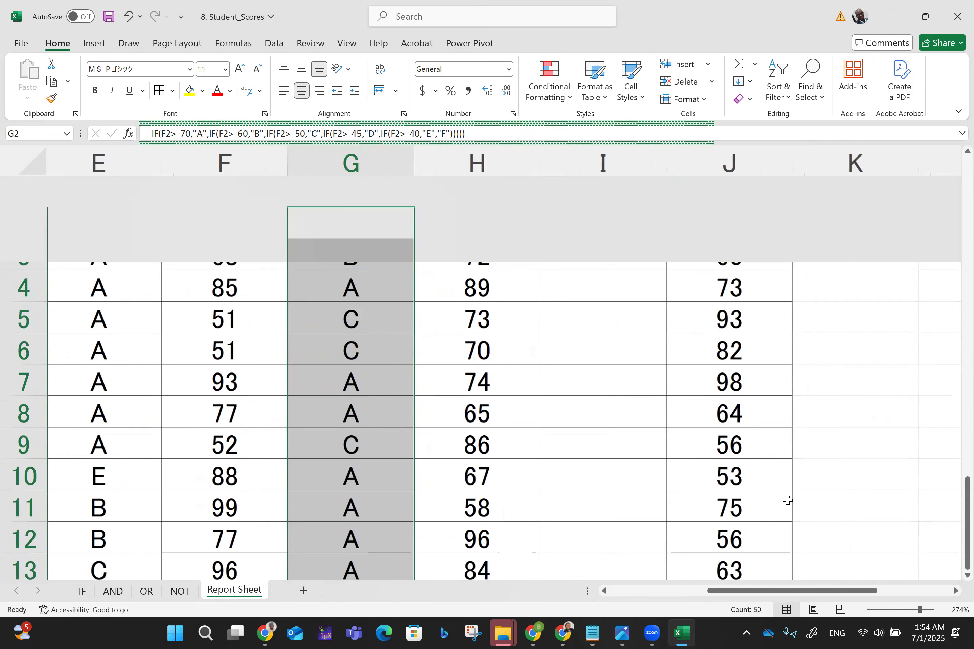
left_click(363, 234)
key("ctrl+c")
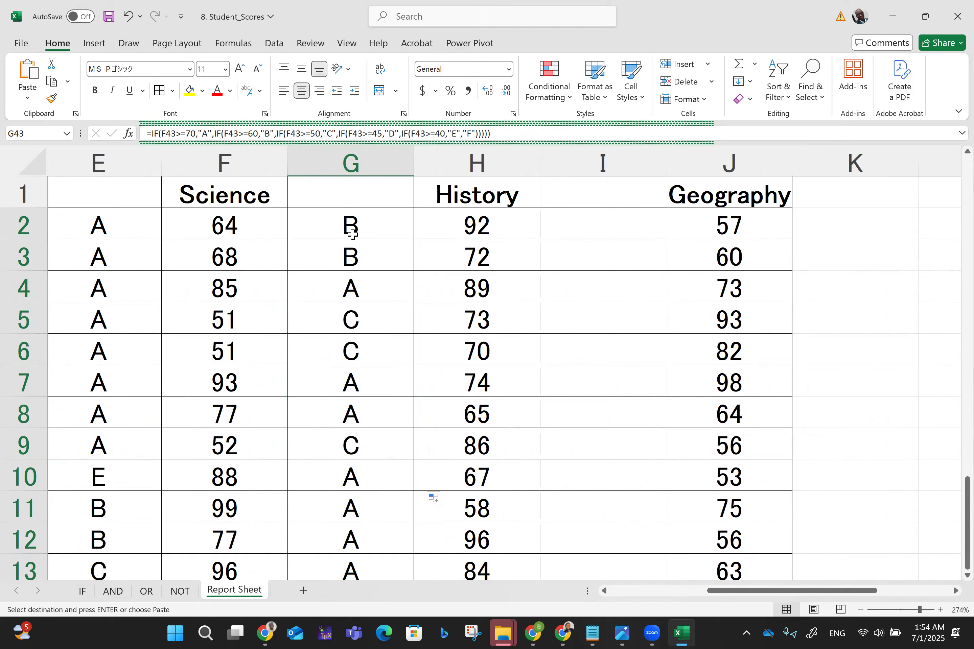
left_click(573, 223)
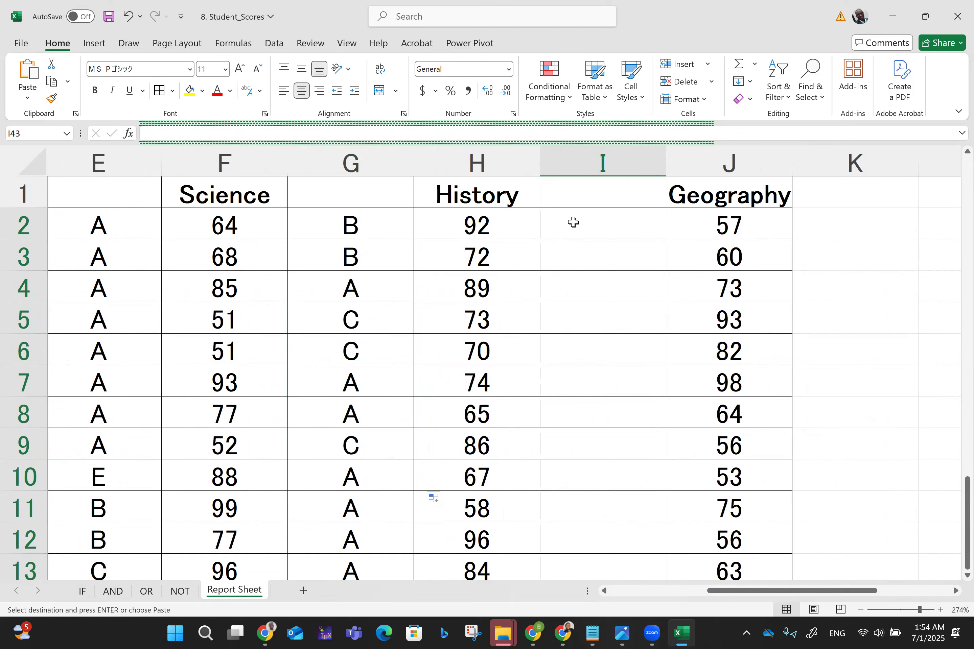
left_click(379, 228)
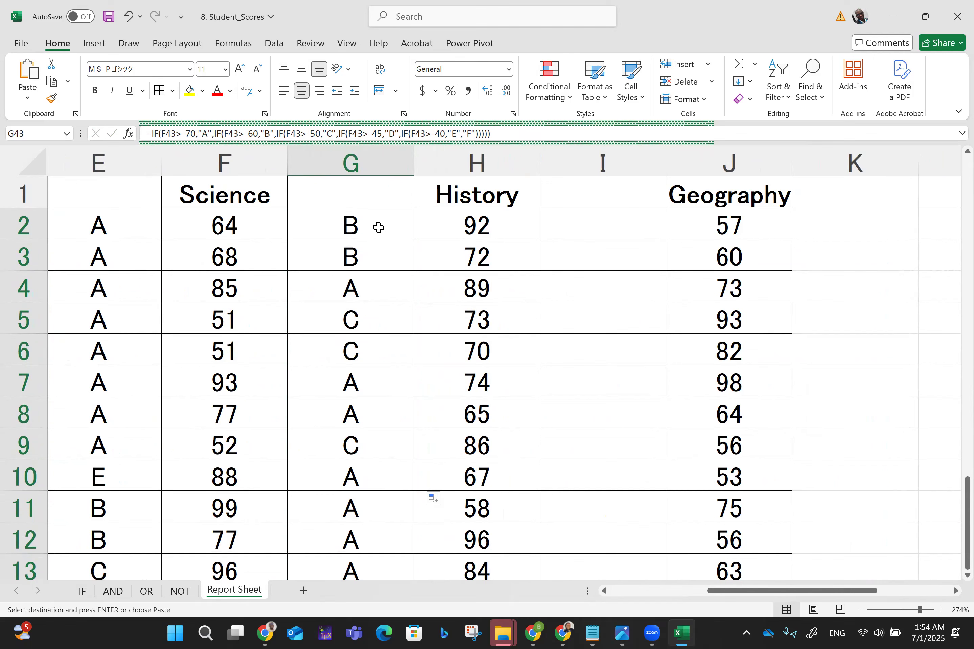
Open the grade formula in G45 for editing and clear it from the cell.
double_click(379, 285)
left_click(696, 223)
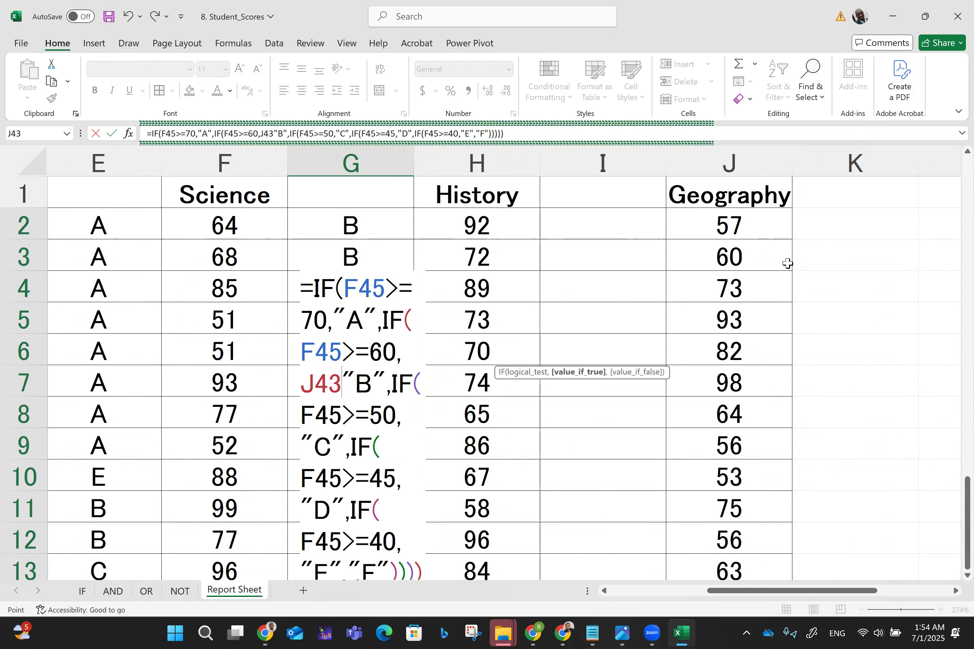
left_click(879, 252)
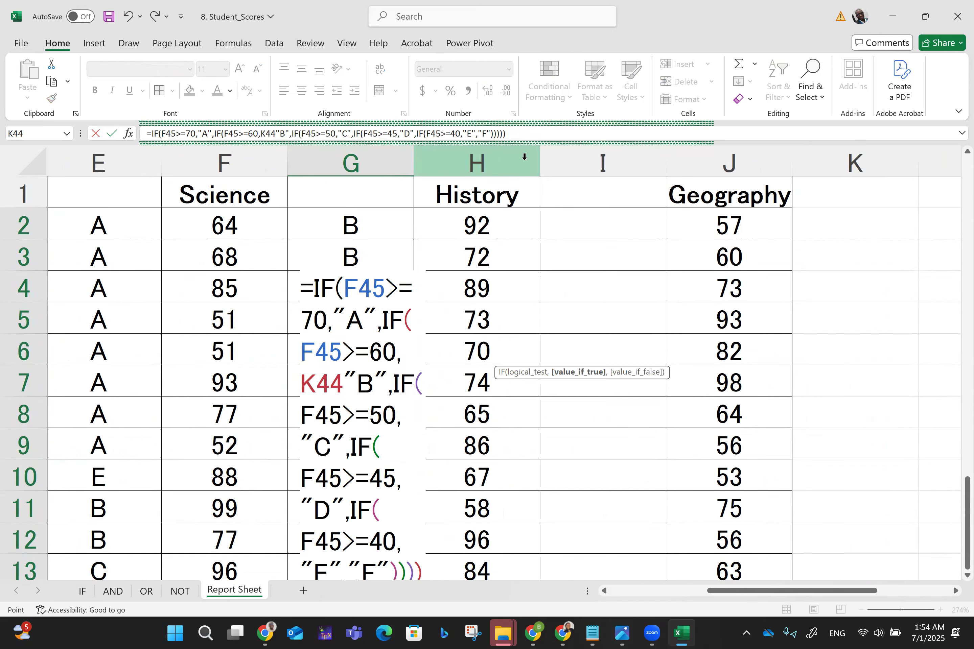
left_click(365, 230)
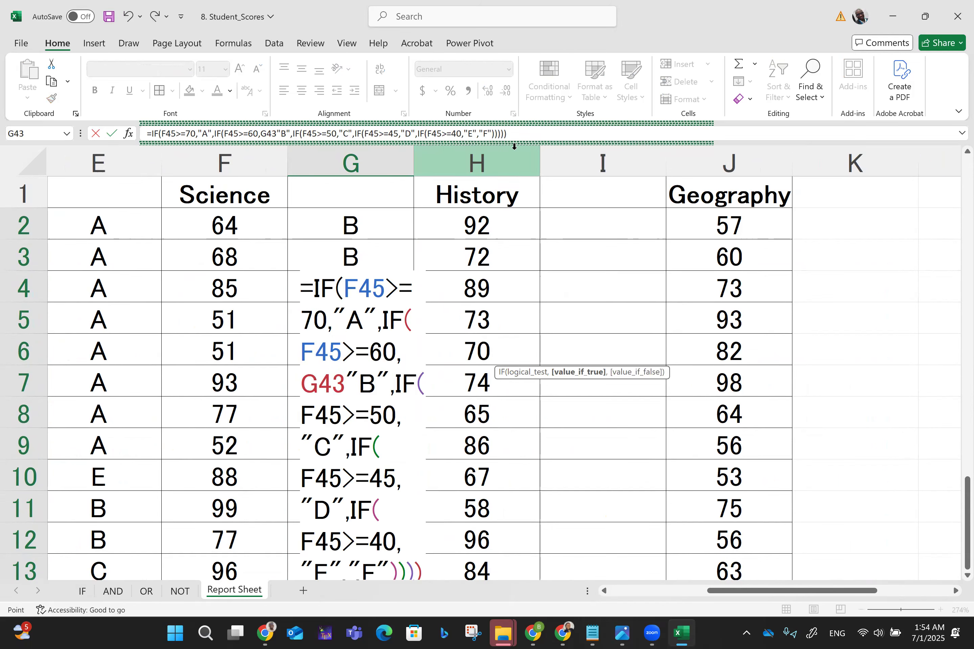
left_click(549, 135)
key("BackSpace")
key("BackSpace")
key("BackSpace")
key("BackSpace")
key("BackSpace")
key("BackSpace")
key("BackSpace")
key("BackSpace")
key("BackSpace")
key("BackSpace")
key("BackSpace")
key("BackSpace")
key("BackSpace")
key("BackSpace")
key("BackSpace")
key("BackSpace")
key("BackSpace")
key("BackSpace")
key("BackSpace")
key("BackSpace")
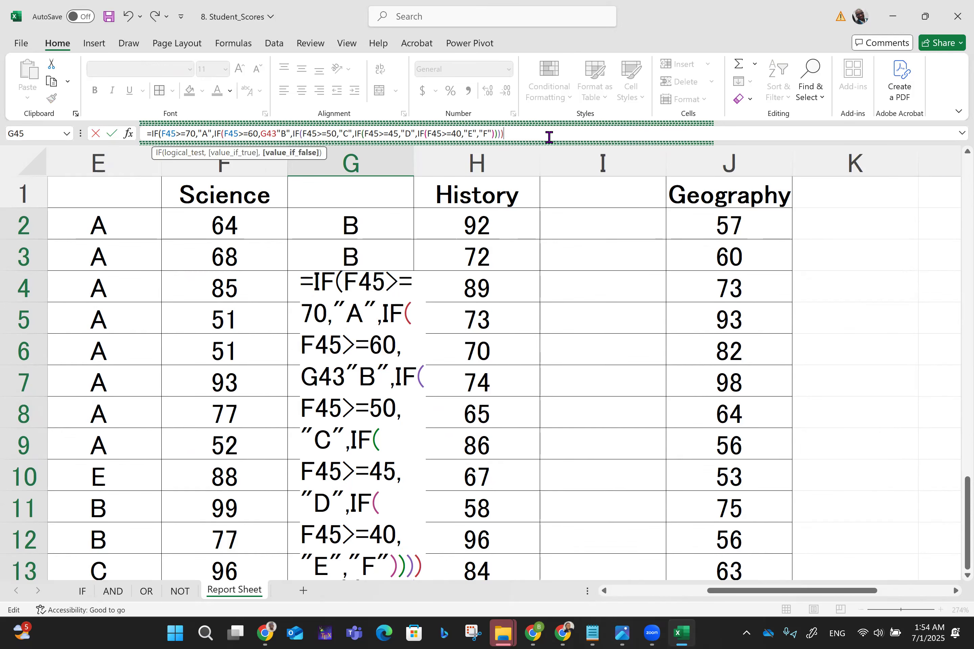
key("BackSpace")
key("BackSpace")
key("BackSpace")
key("BackSpace")
key("BackSpace")
key("BackSpace")
key("BackSpace")
key("BackSpace")
key("BackSpace")
key("BackSpace")
key("BackSpace")
key("BackSpace")
key("BackSpace")
key("BackSpace")
key("BackSpace")
key("BackSpace")
key("BackSpace")
key("BackSpace")
key("BackSpace")
key("BackSpace")
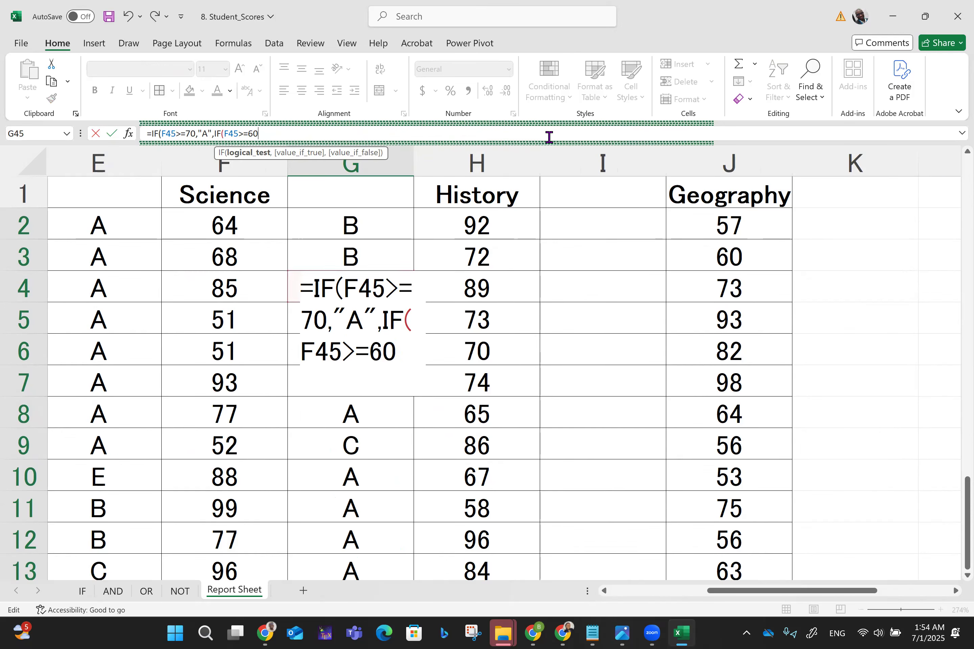
left_click(867, 321)
left_click(353, 286)
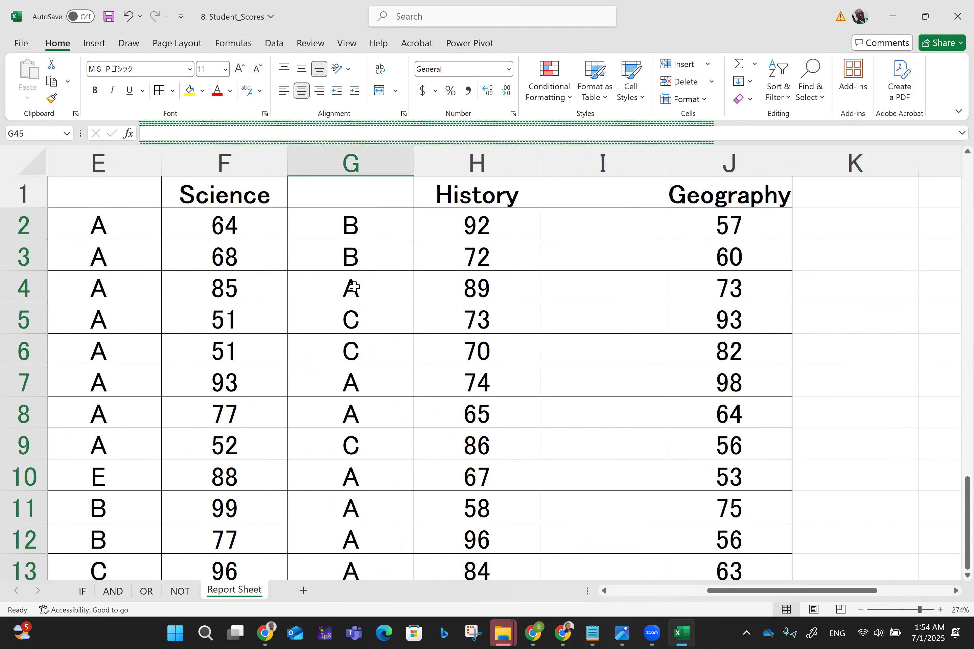
left_click(358, 252)
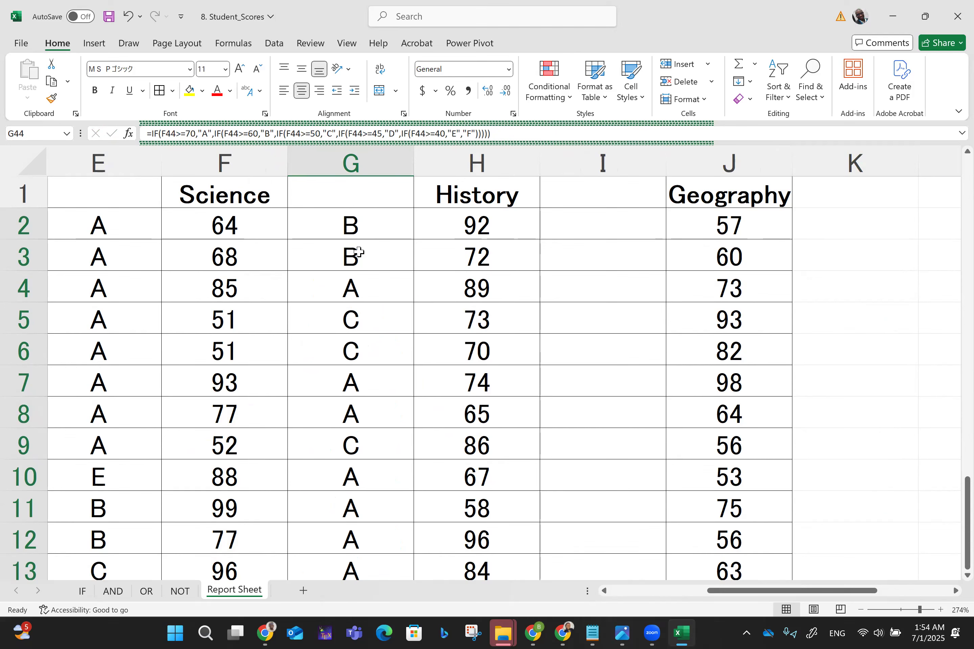
double_click(862, 228)
key("Up")
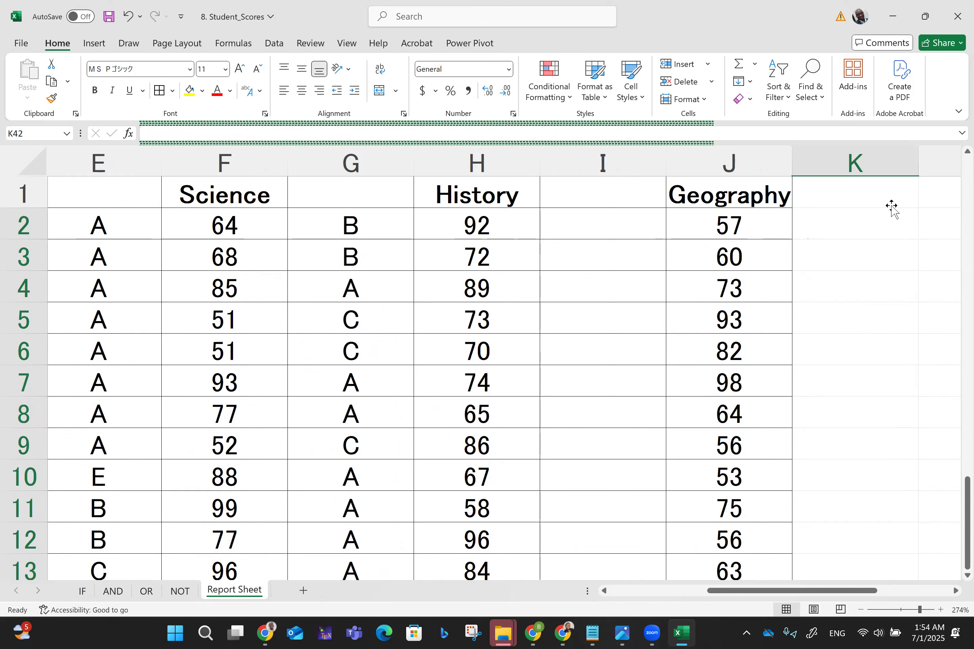
Copy the Science grade formula from G43 into I43 to grade that row's History score.
left_click(341, 228)
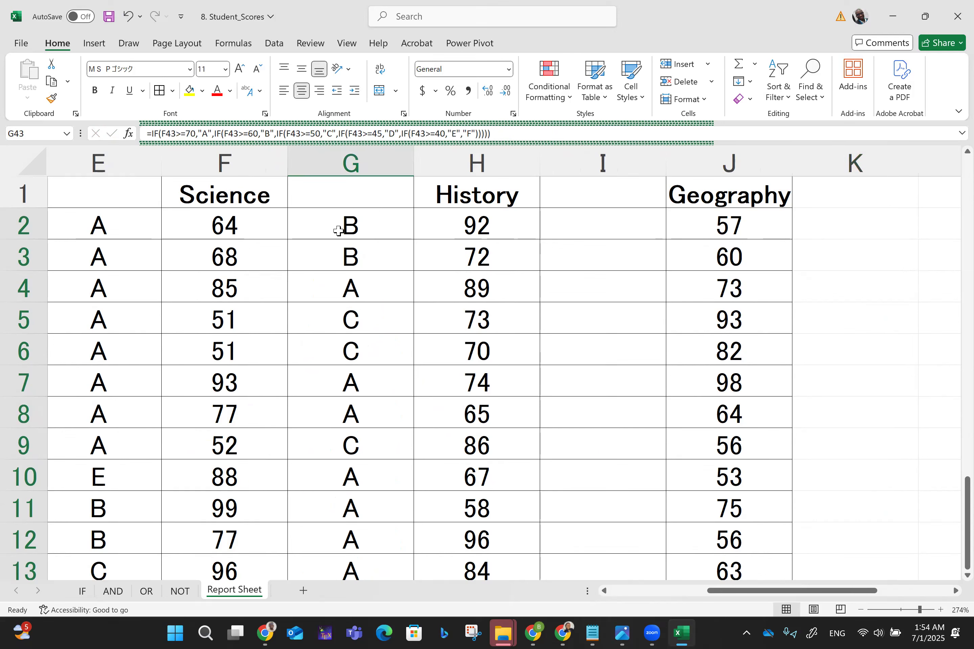
key("ctrl+c")
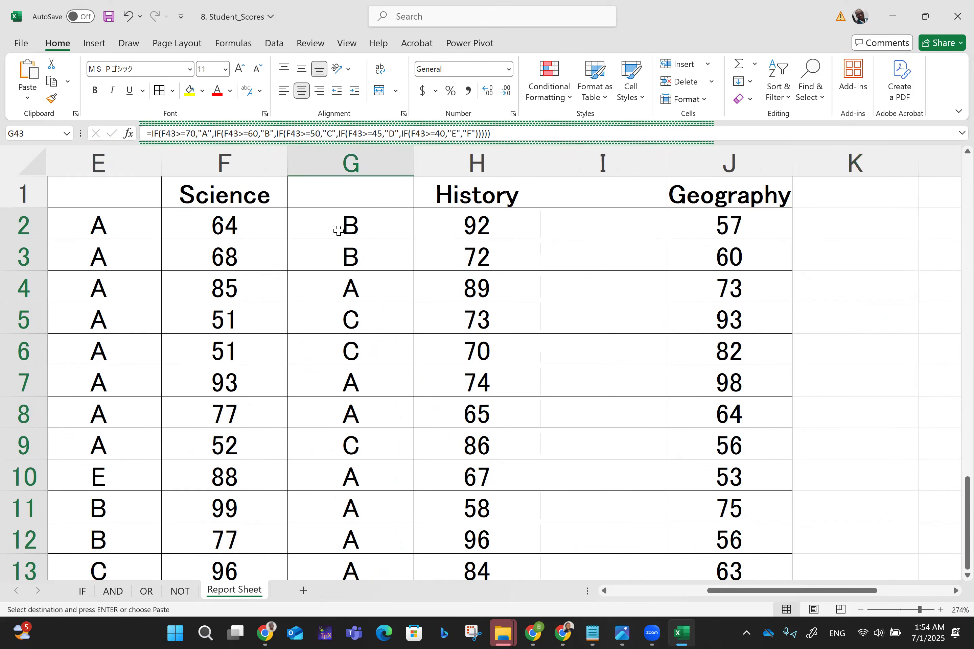
left_click(562, 230)
key("ctrl+v")
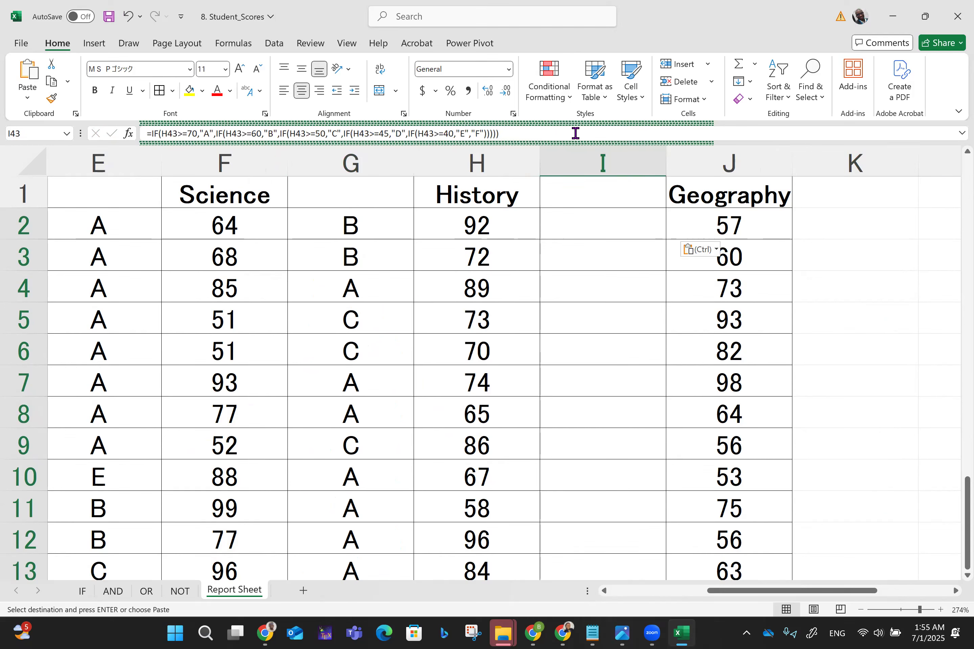
left_click(645, 286)
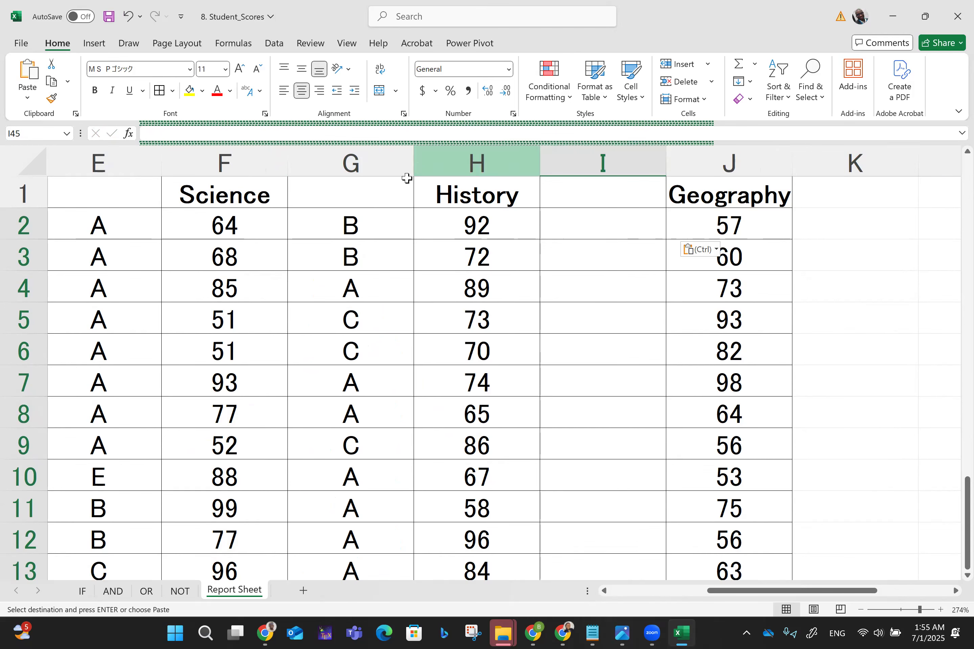
left_click(395, 235)
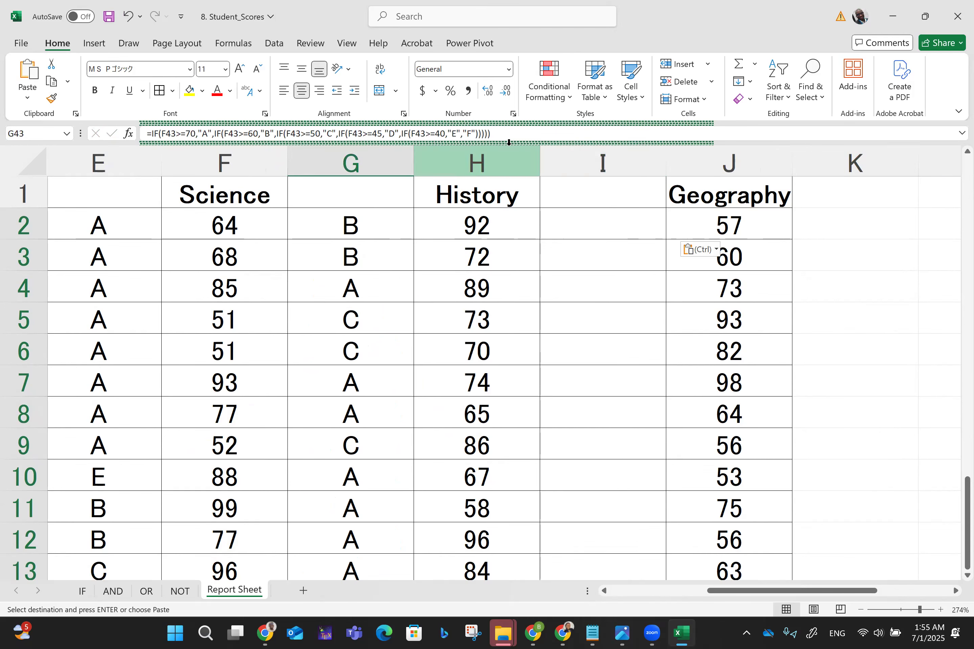
left_click(515, 135)
key("ctrl+a")
key("ctrl+c")
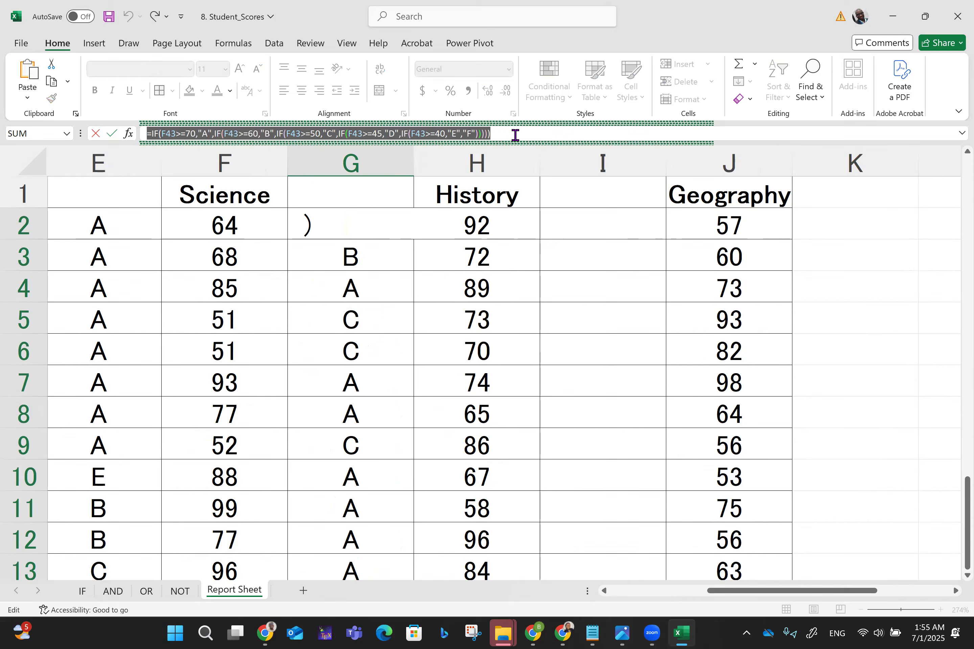
type("=")
left_click(604, 234)
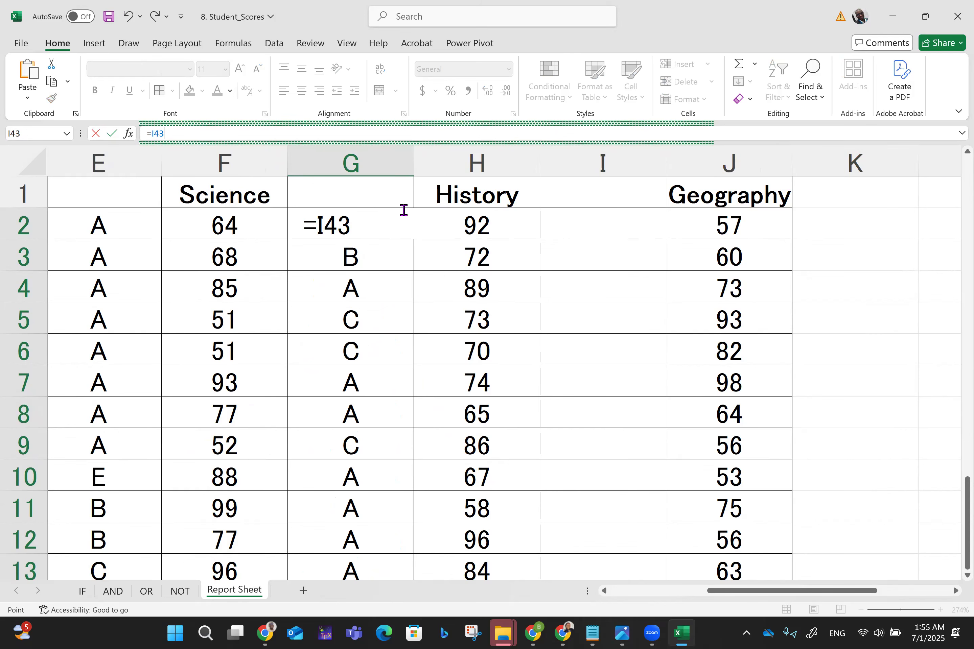
key("BackSpace")
key("BackSpace")
key("BackSpace")
key("BackSpace")
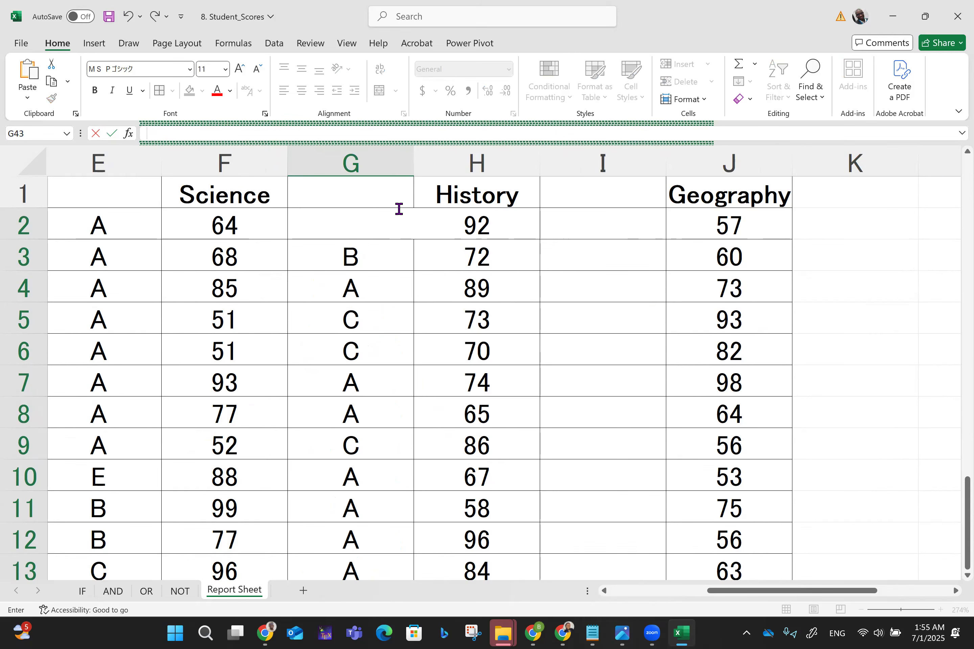
key("Escape")
left_click(602, 357)
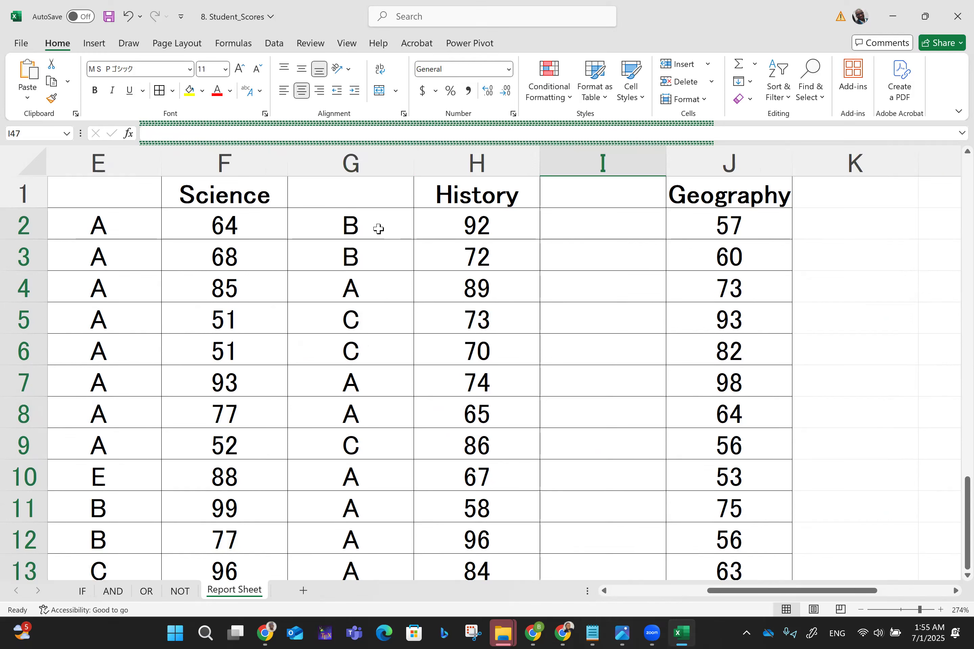
Clear the grade formula from G43 and save the workbook.
left_click(379, 229)
key("BackSpace")
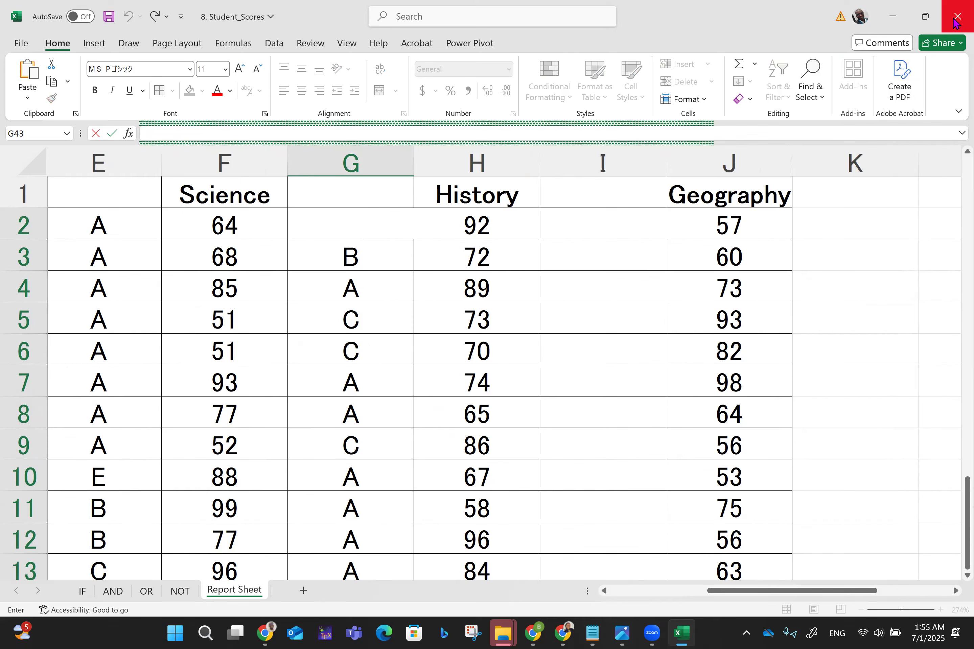
key("Escape")
key("ctrl+s")
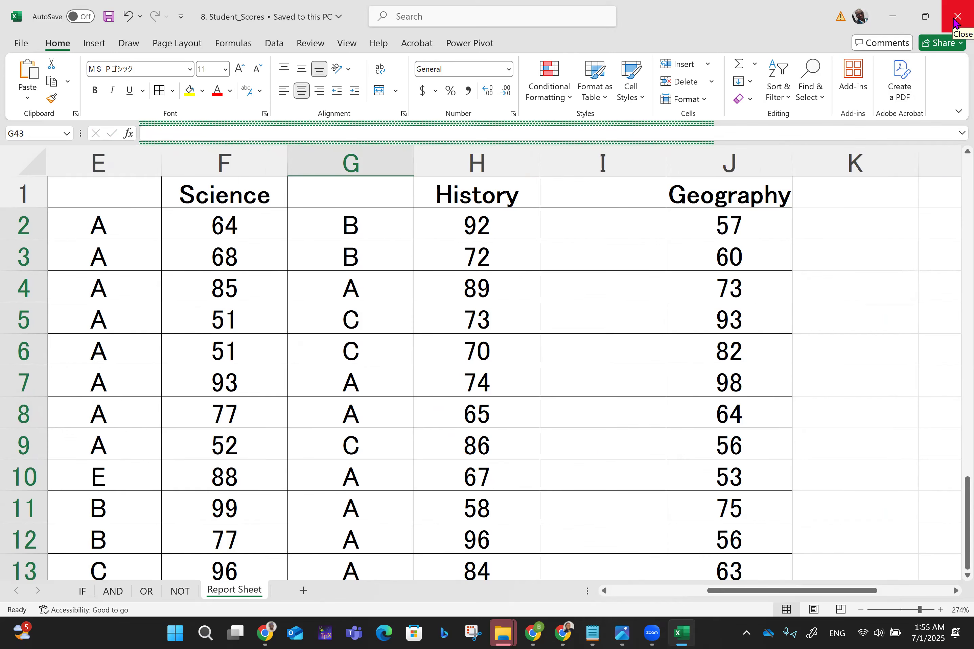
Close the workbook and switch to the Microsoft Excel folder in File Explorer.
left_click(956, 19)
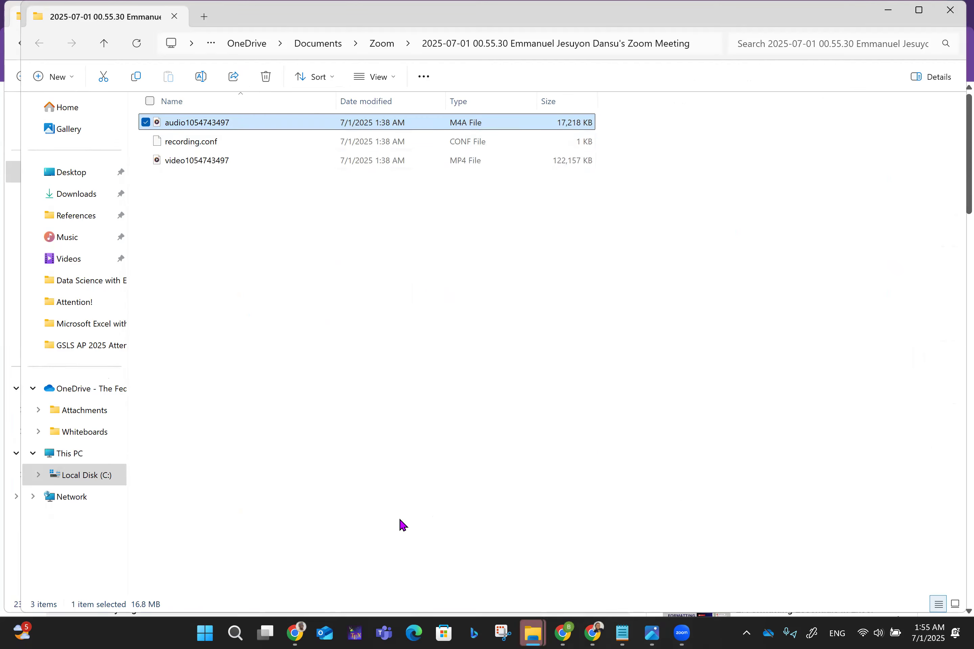
mouse_move(538, 632)
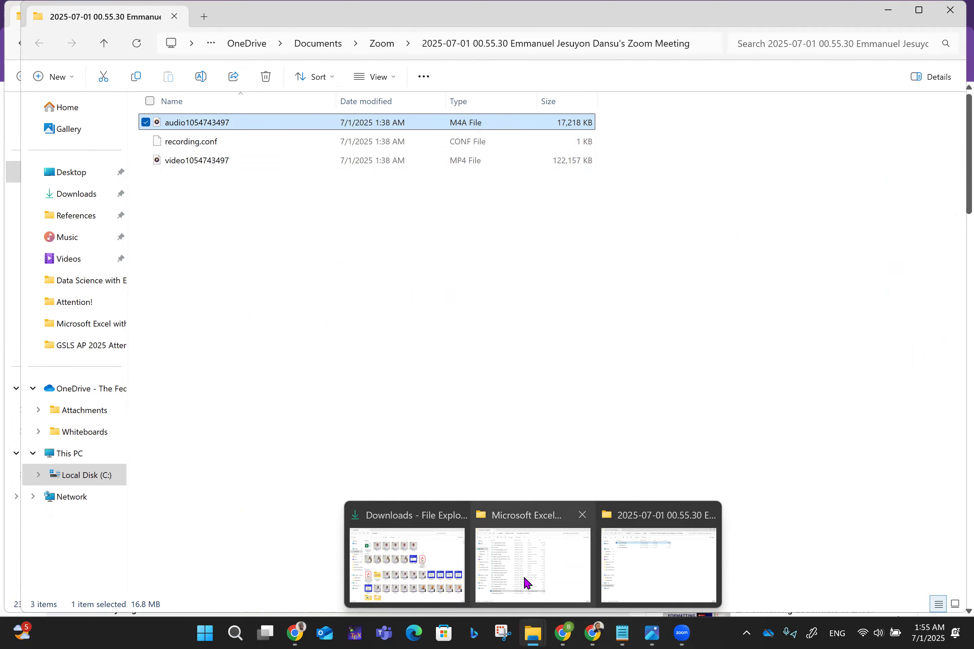
left_click(527, 583)
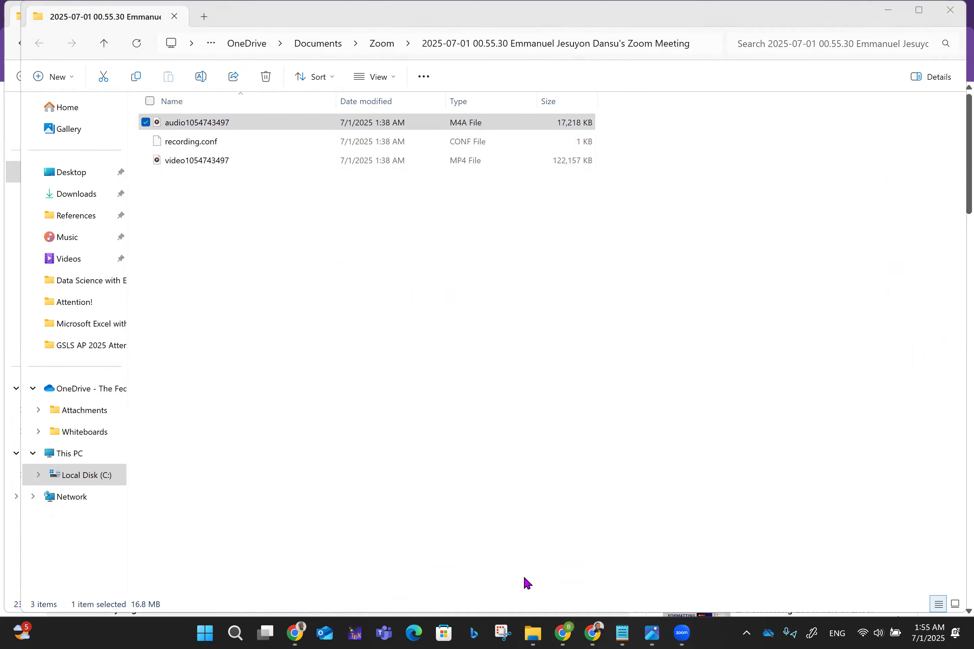
Reopen the workbook 8. Student_Scores from its folder in File Explorer.
left_click(532, 632)
left_click(505, 555)
double_click(177, 521)
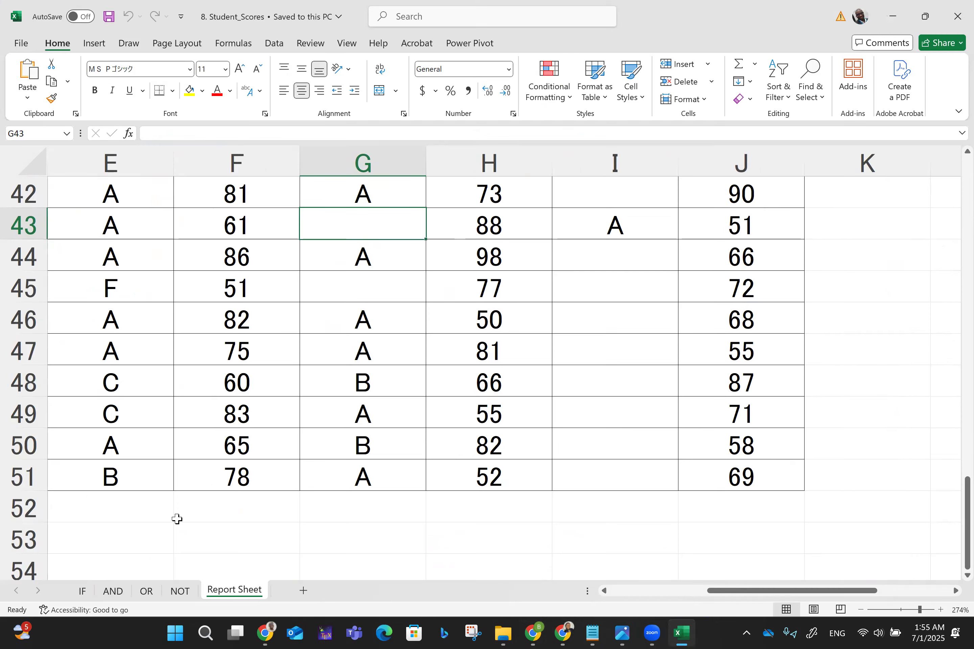
Copy the Math grade formula from E2 into G2 to grade the first student's Science score.
scroll(177, 520, "up", 7)
scroll(177, 519, "up", 7)
left_click(355, 226)
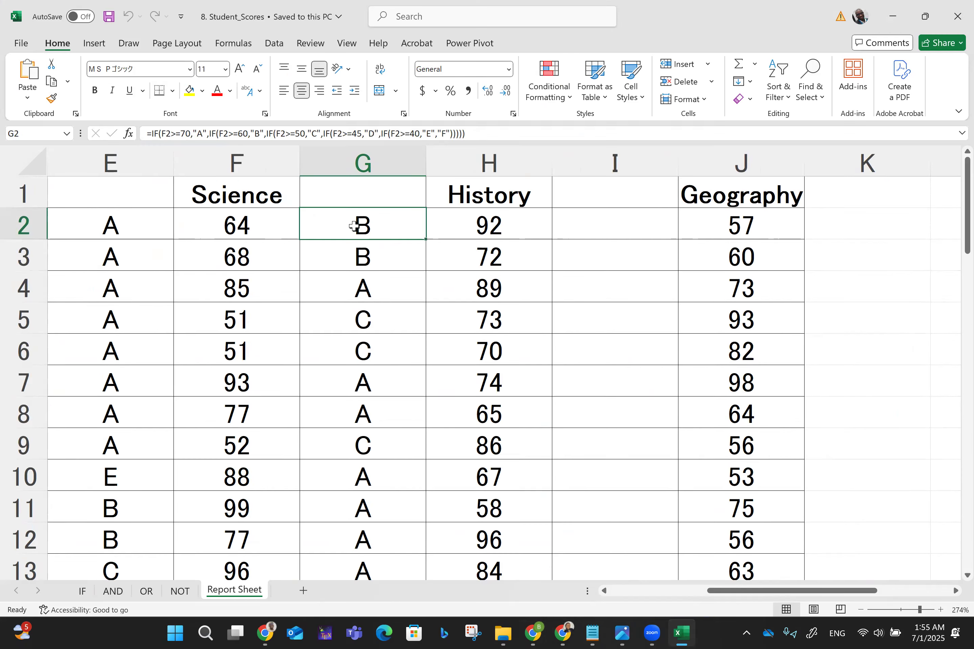
key("Down")
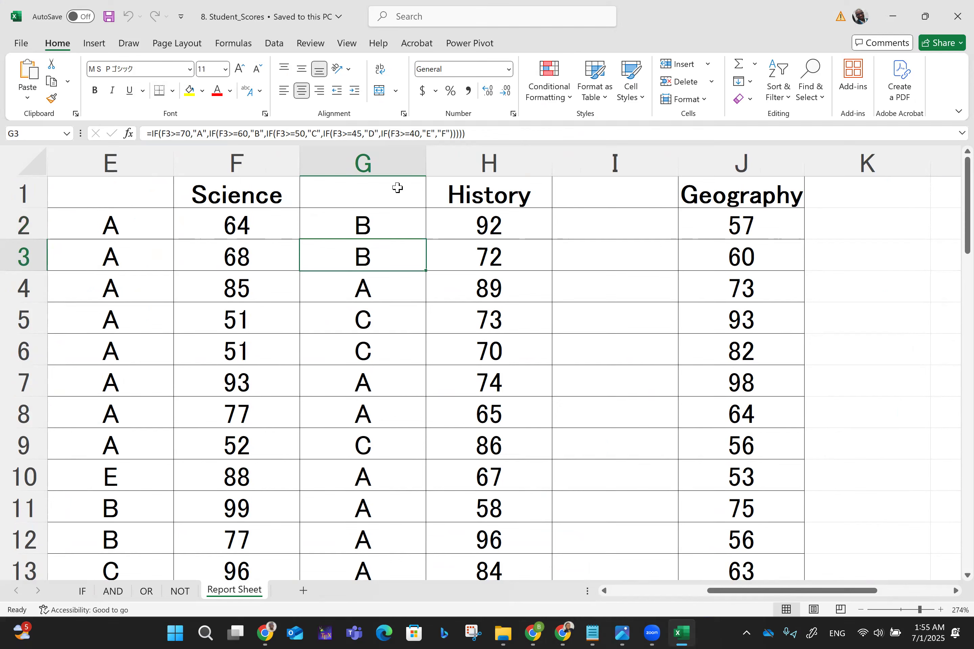
left_click(127, 233)
key("ctrl+c")
left_click(354, 218)
key("ctrl+v")
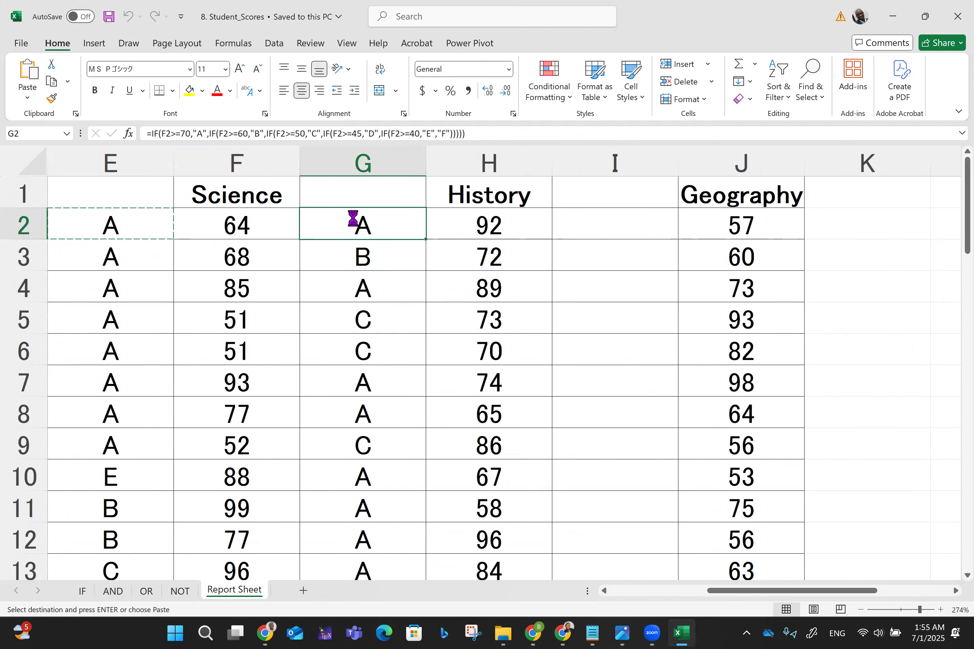
left_click(456, 311)
left_click(375, 225)
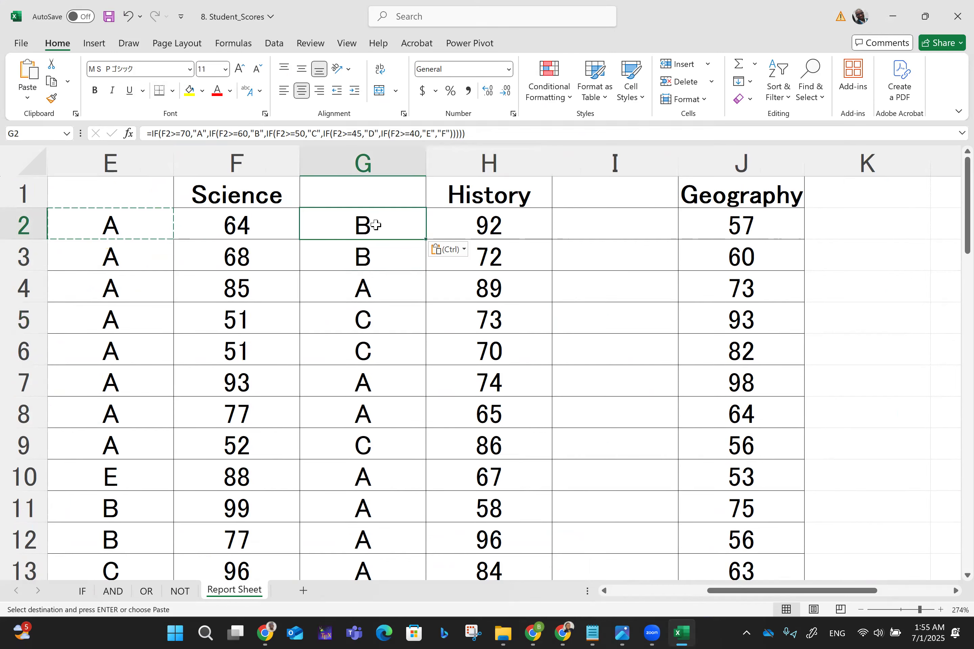
Fill the Science grade formula from G2 down through column G and clear the surplus grades in G52:G53.
left_click_drag(425, 242, 424, 634)
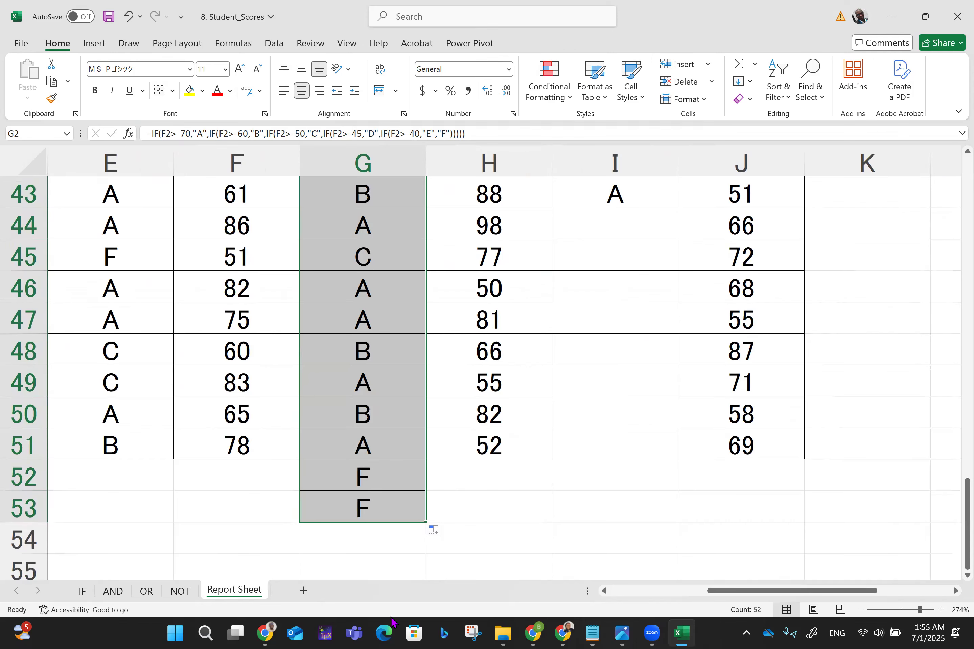
left_click(382, 497)
key("shift+Up")
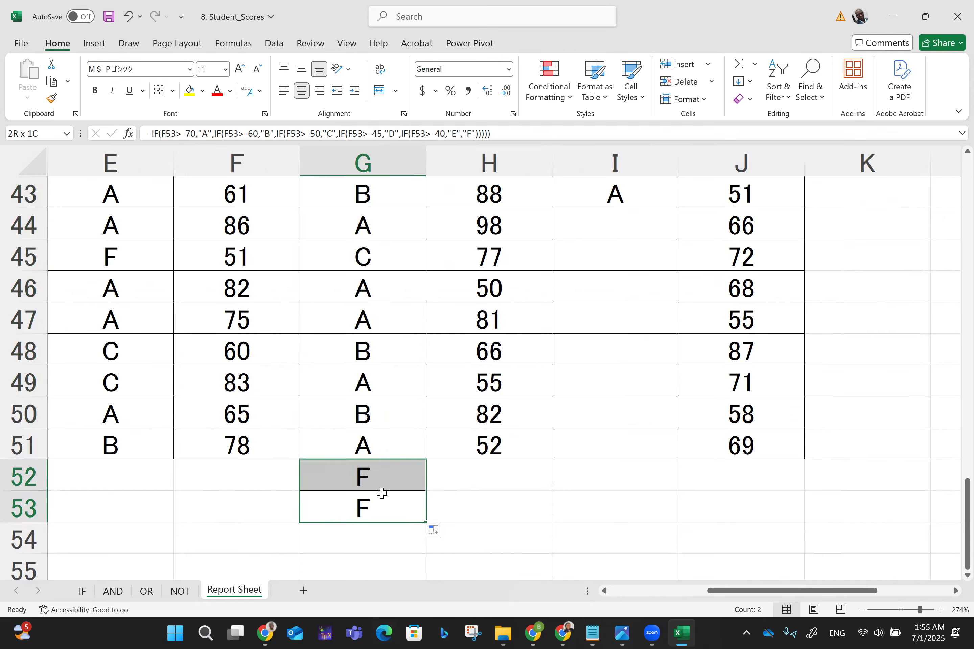
key("Delete")
Copy the Science grade formula from G2 into I2 and fill it down to I51 to grade History.
scroll(380, 493, "up", 14)
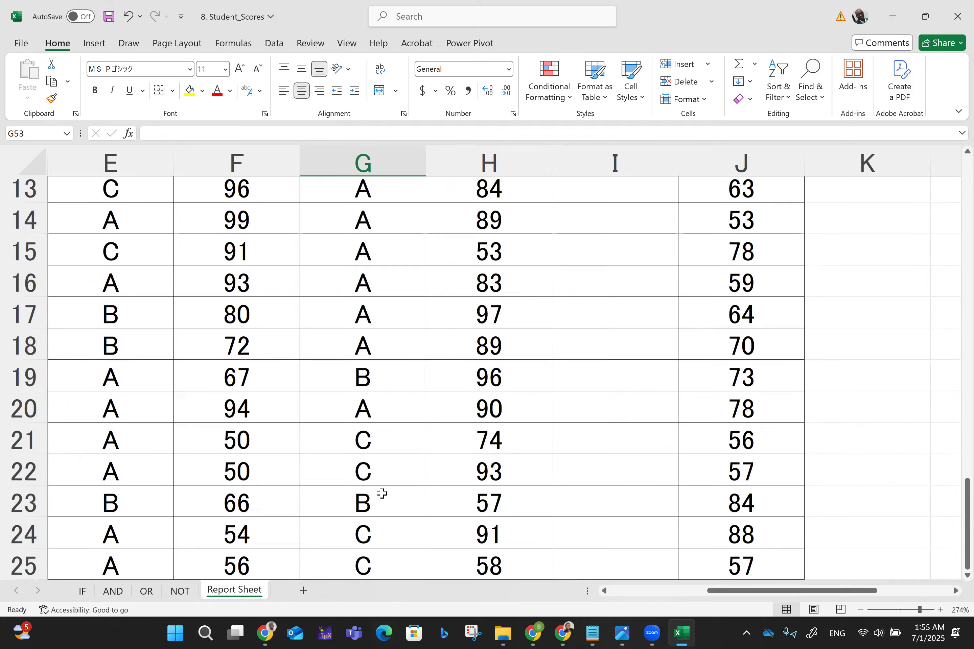
left_click(387, 233)
key("ctrl+c")
left_click(564, 225)
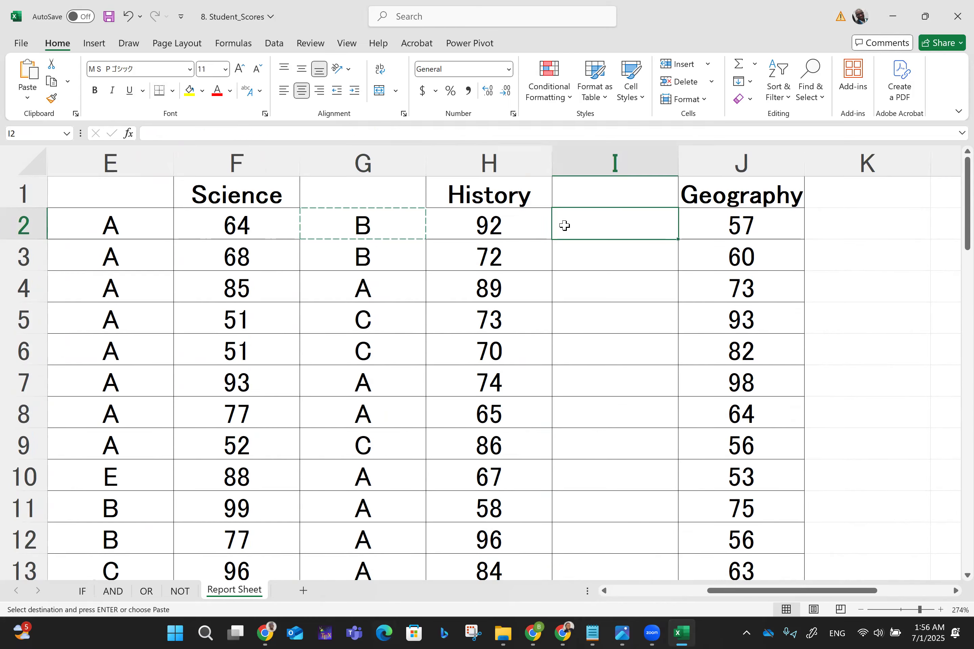
key("ctrl+v")
left_click(660, 286)
left_click(641, 223)
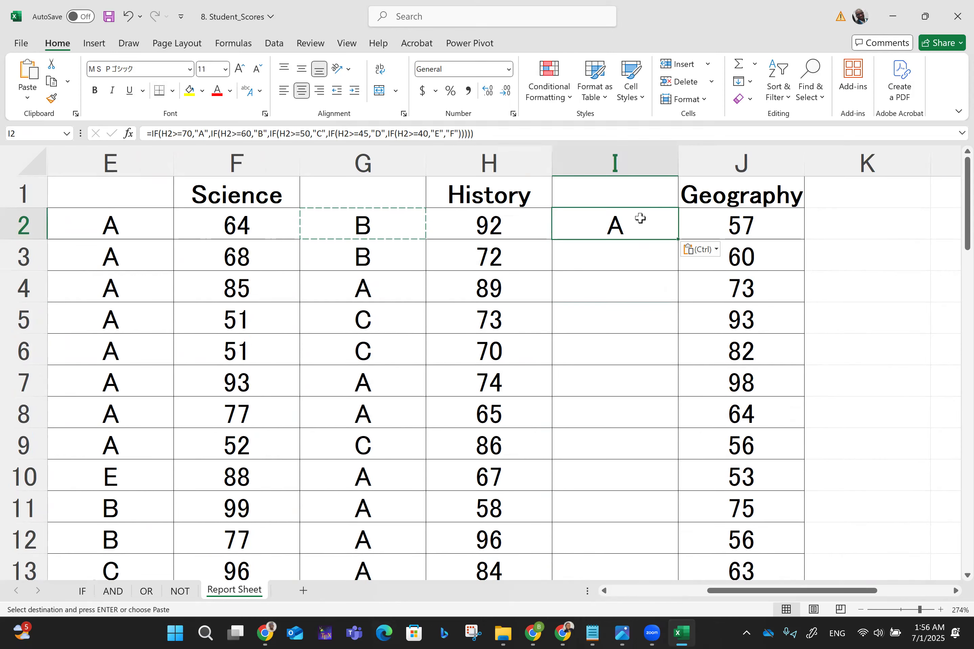
left_click_drag(679, 240, 655, 634)
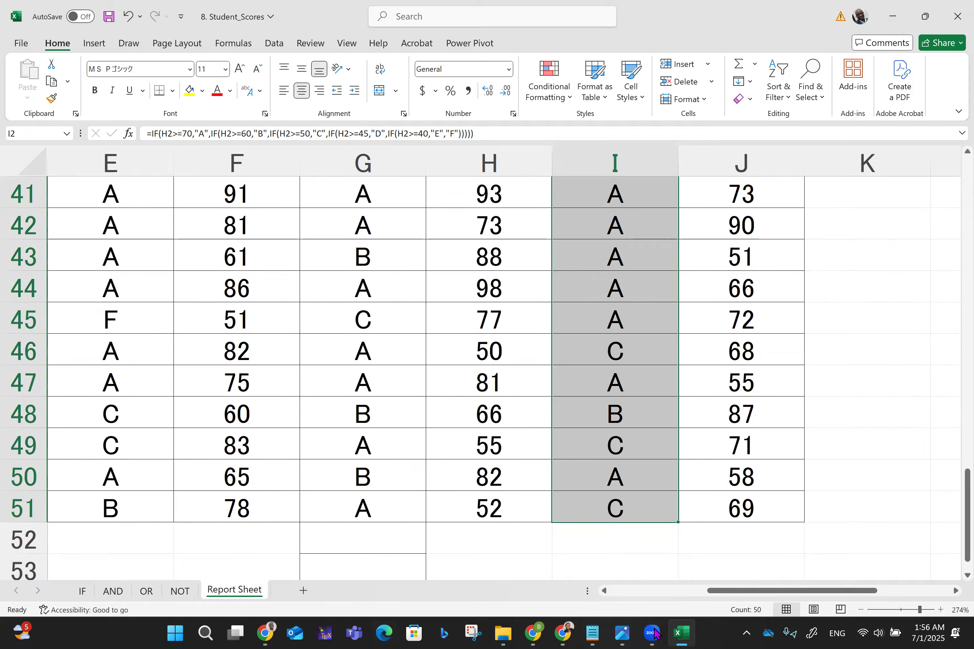
Copy the History grade formula from I2 into K2 and fill it down to K52 to grade Geography.
key("ctrl+Up")
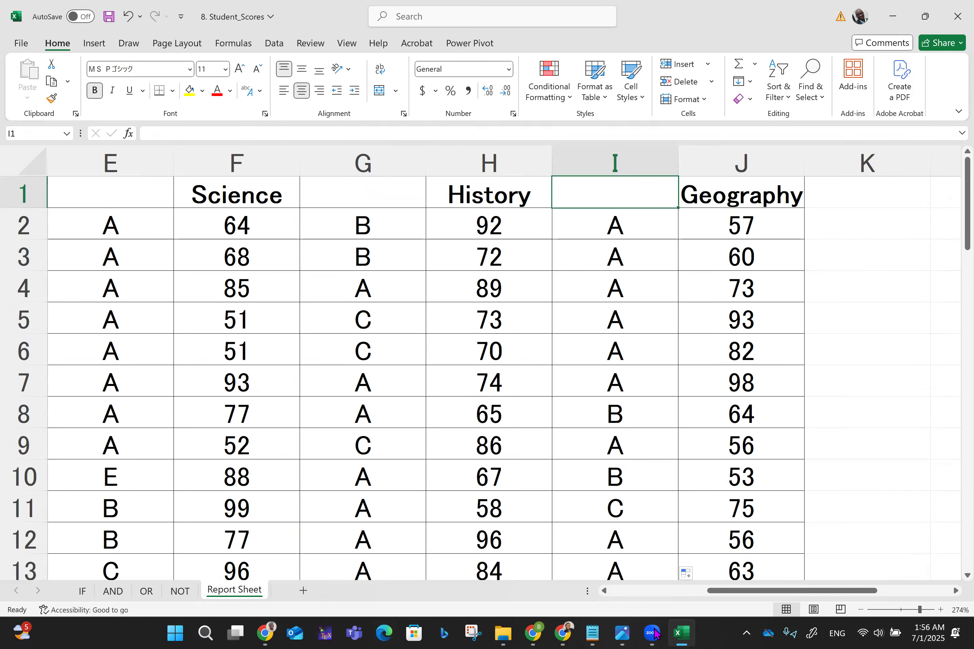
left_click(615, 219)
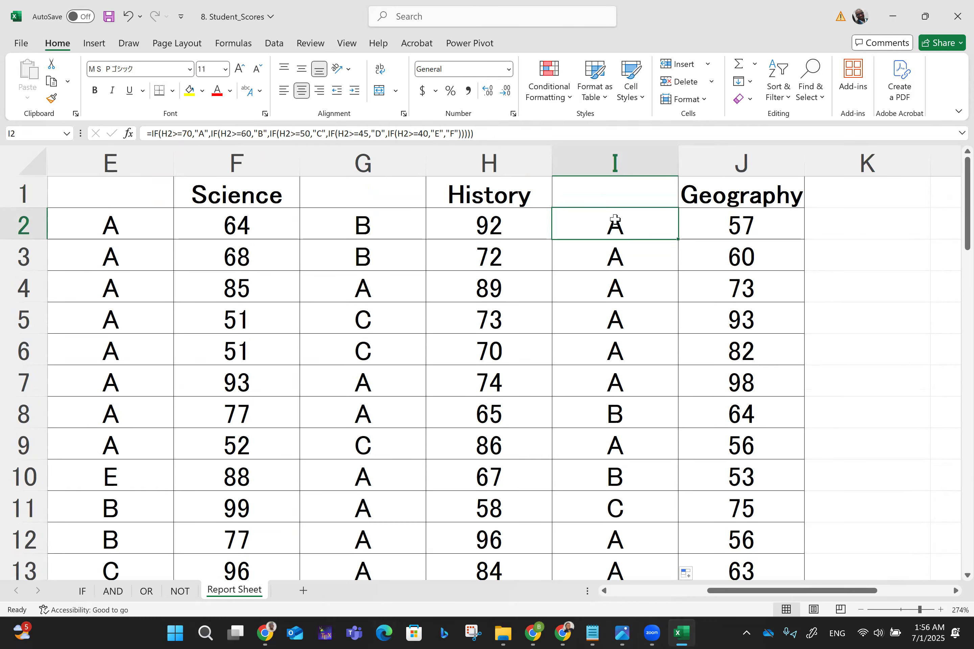
key("ctrl+c")
left_click(830, 215)
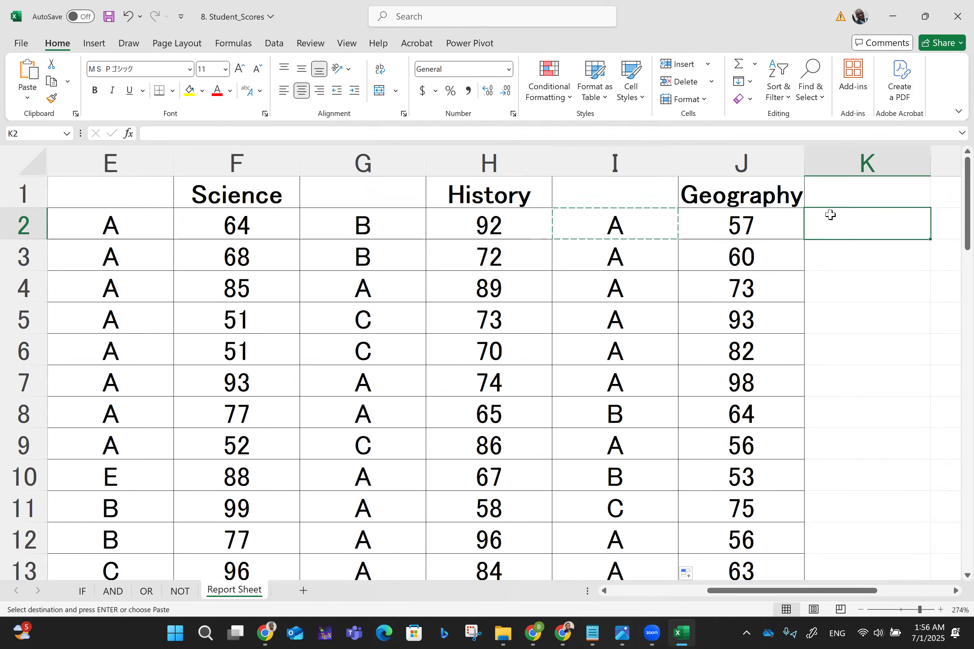
key("ctrl+v")
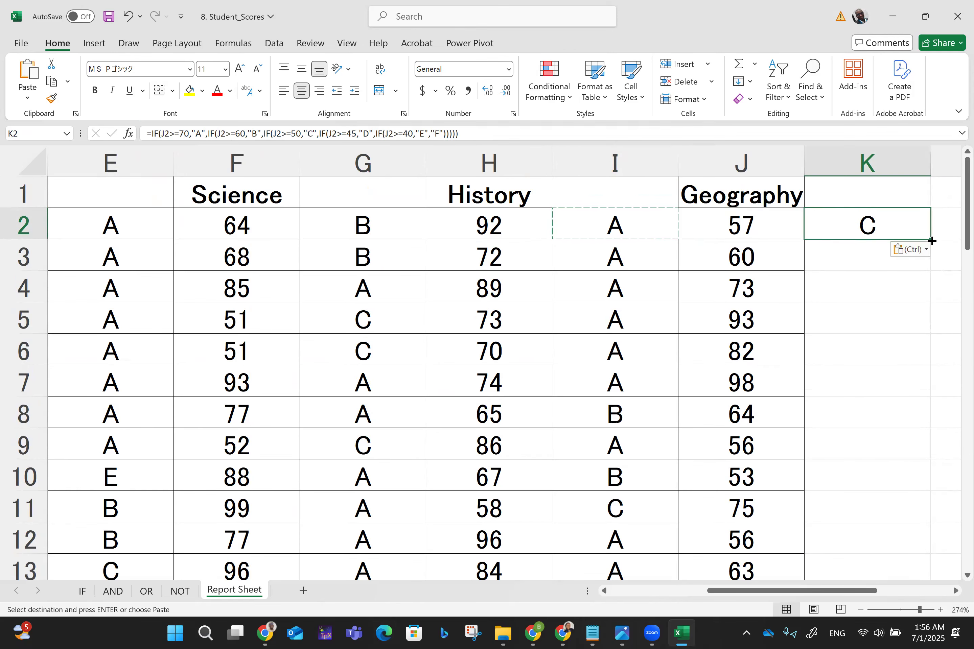
left_click_drag(927, 413, 935, 525)
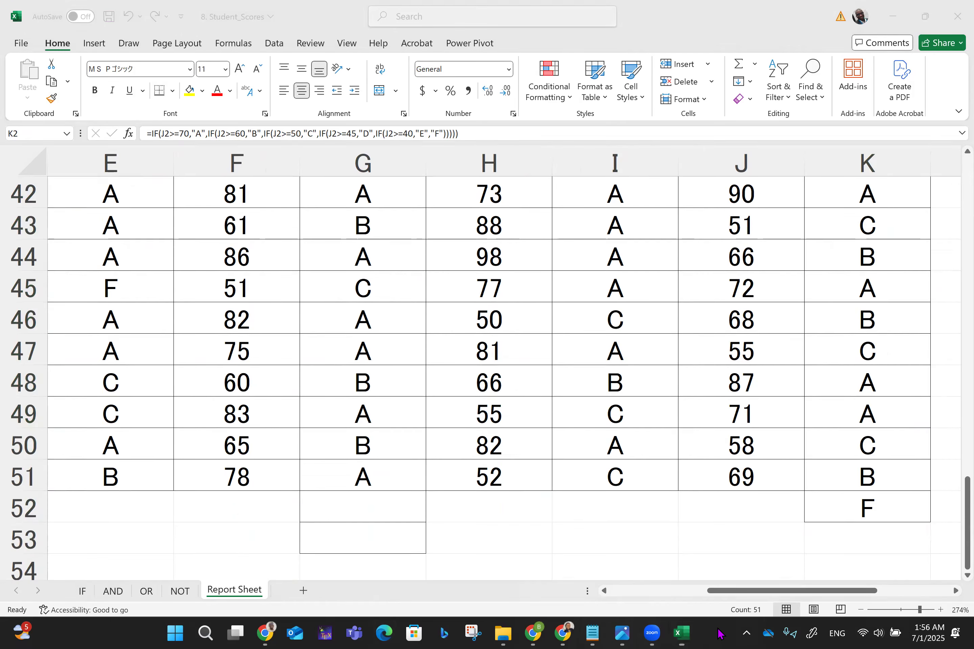
Clear the surplus Geography grade in K52 and save the workbook from cell A1.
left_click(791, 507)
left_click(879, 500)
key("Delete")
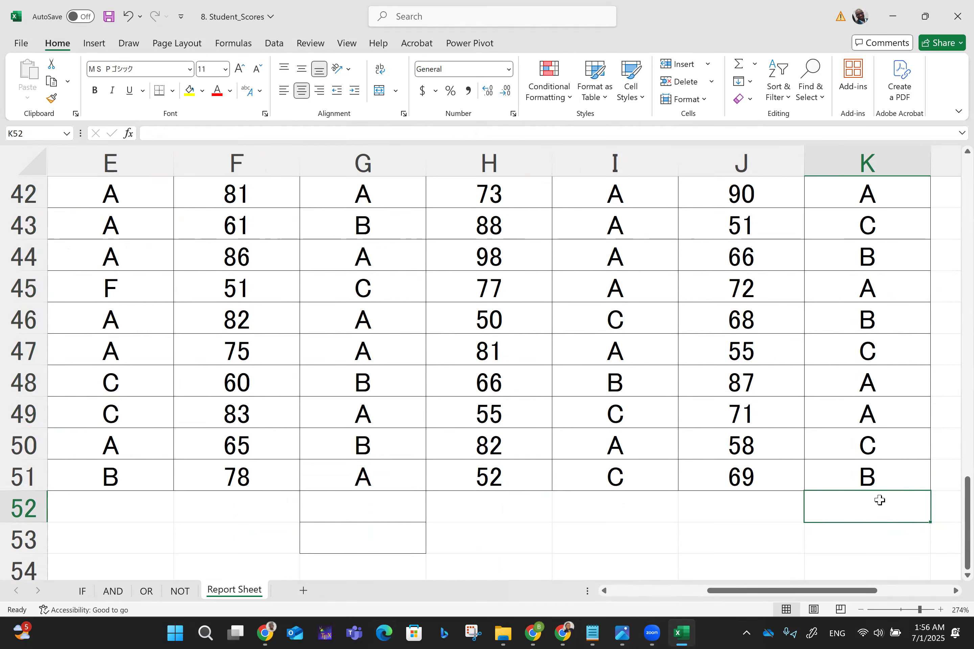
key("ctrl+Home")
key("ctrl+s")
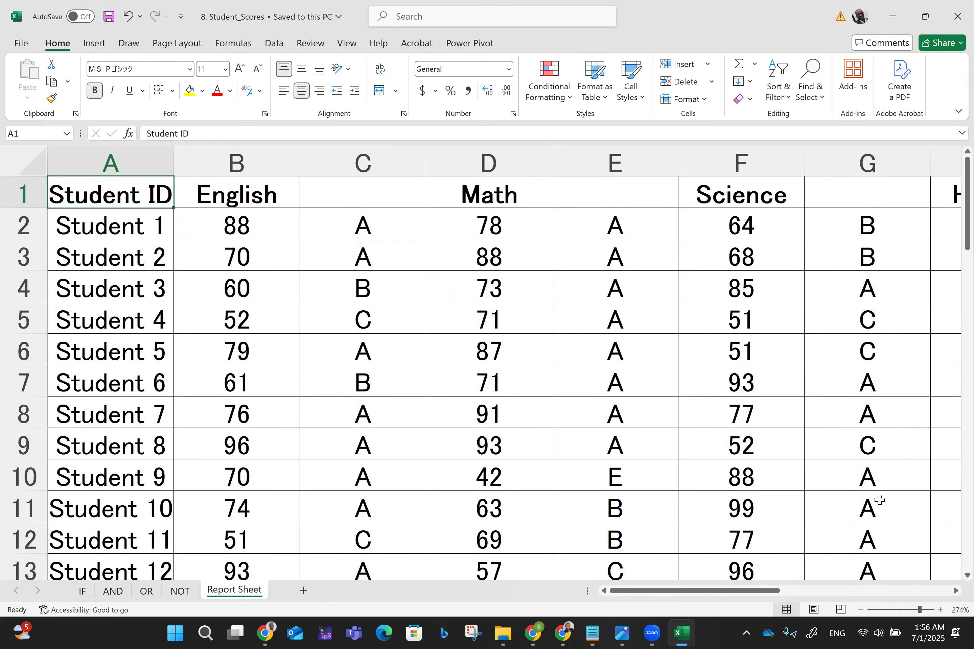
Look across row 1 to the grading scale in columns M and N, and return to cell A1.
key("Right")
key("Right")
key("Right")
key("Right")
key("Right")
key("Right")
key("Right")
key("Right")
key("Right")
key("Right")
key("Right")
key("Right")
key("Right")
key("Right")
key("Right")
key("Right")
key("Right")
key("Left")
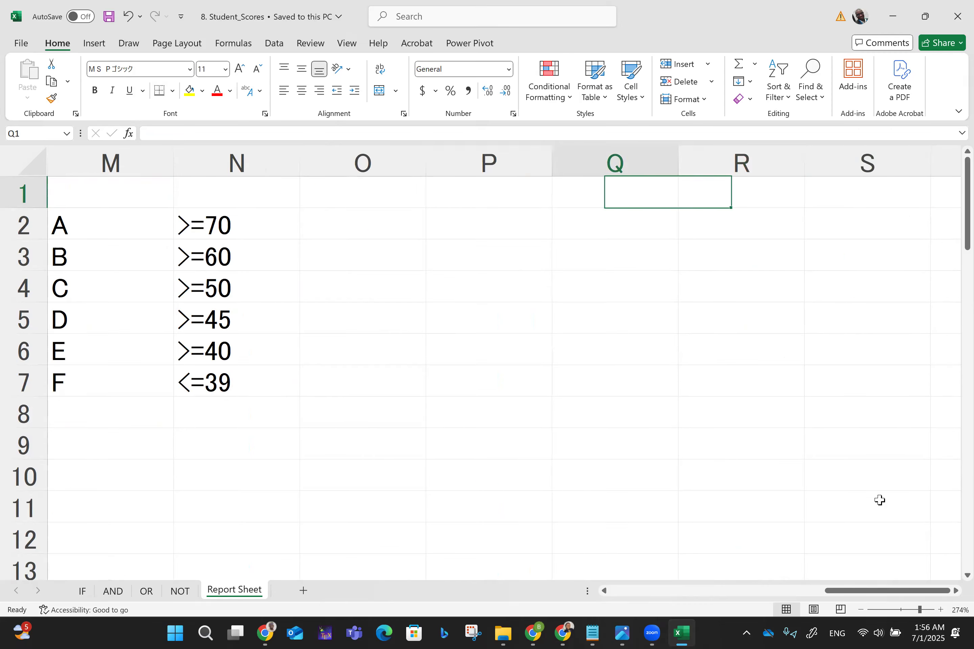
key("ctrl+Home")
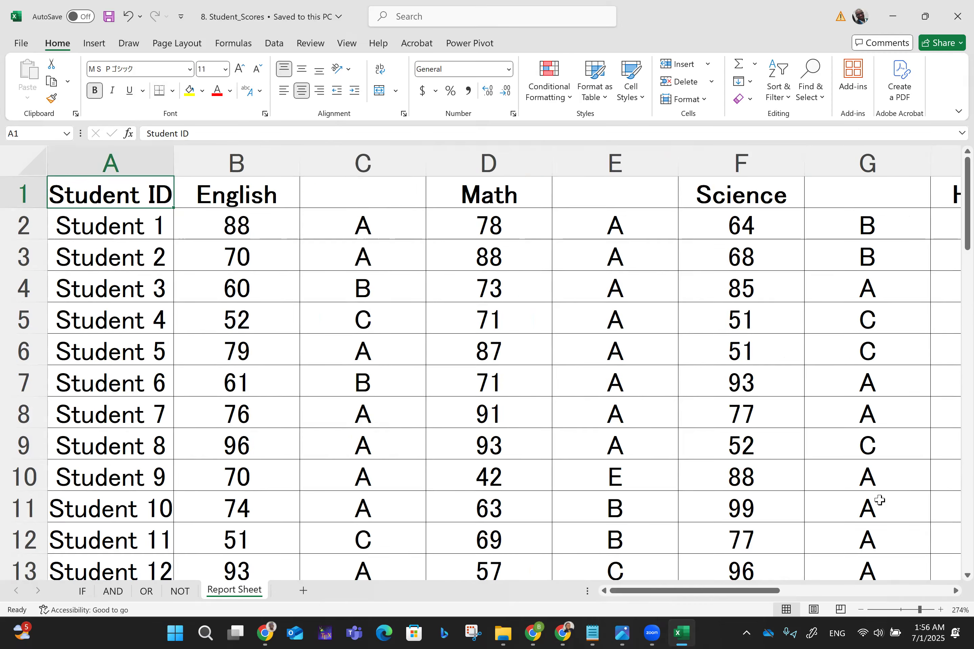